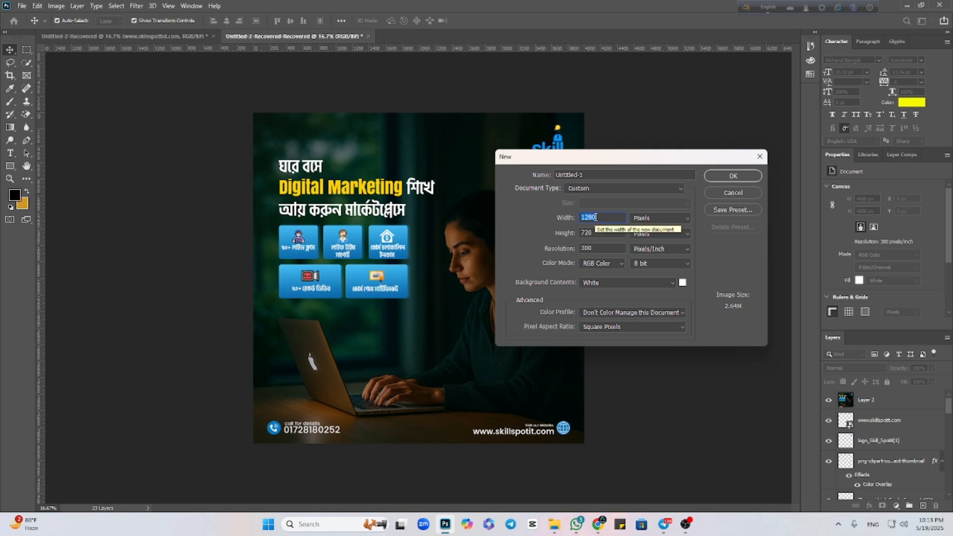
# Create a new blank RGB document 4000 pixels wide and 4000 pixels high at 300 pixels/inch.
pyautogui.write('40000')
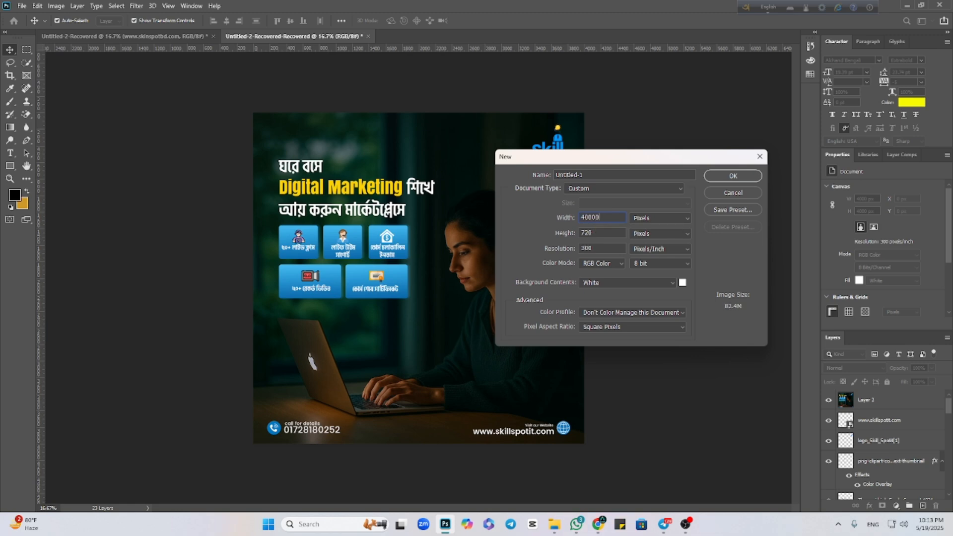
pyautogui.click(603, 237)
pyautogui.write('4000')
pyautogui.press('BackSpace')
pyautogui.click(733, 177)
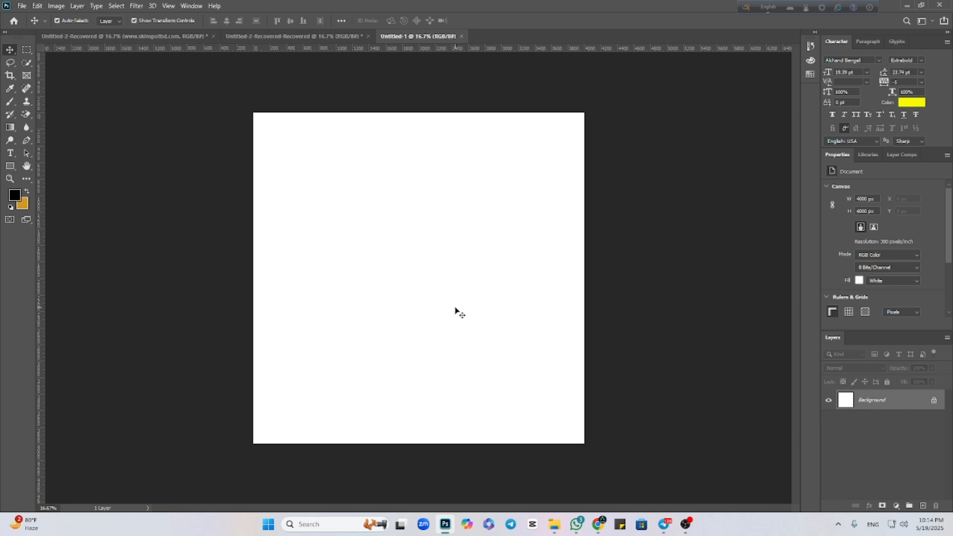
pyautogui.click(26, 50)
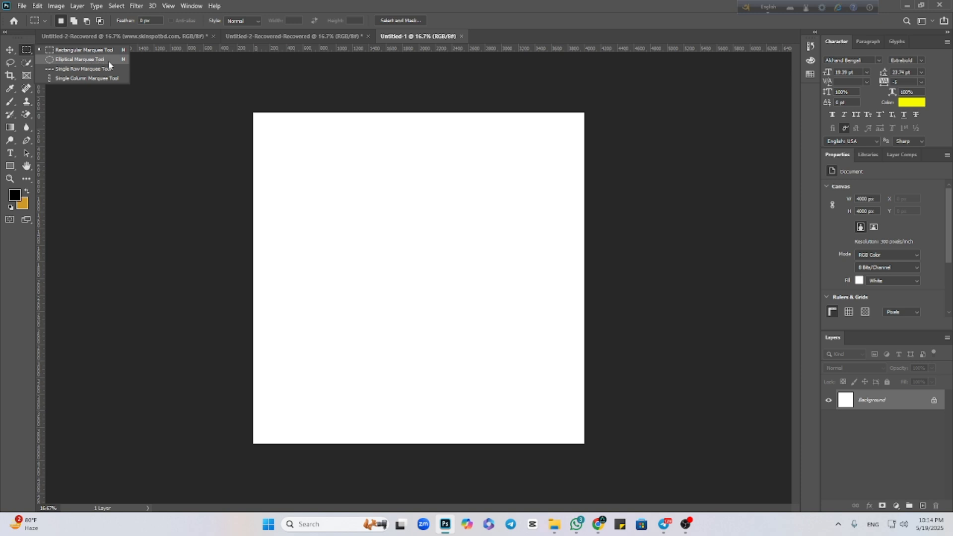
pyautogui.click(165, 94)
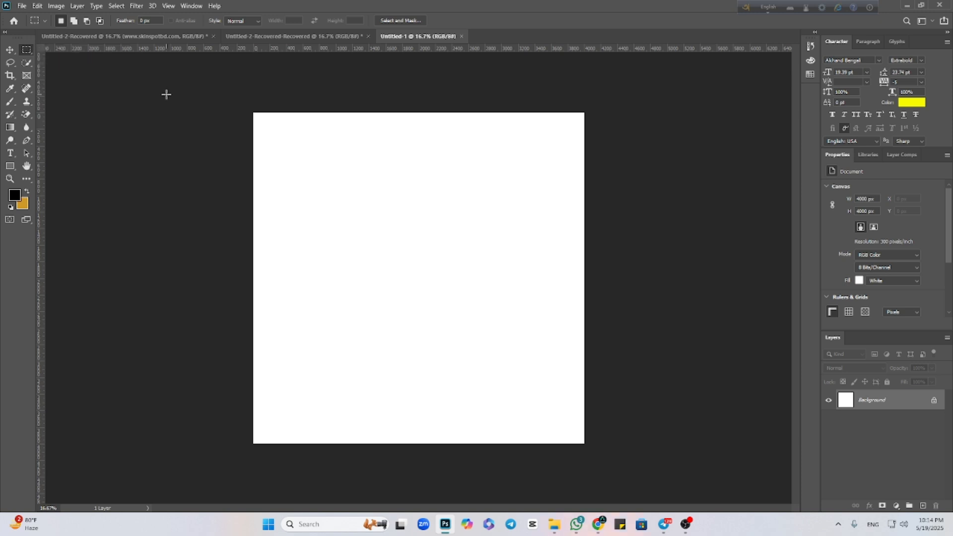
pyautogui.click(10, 50)
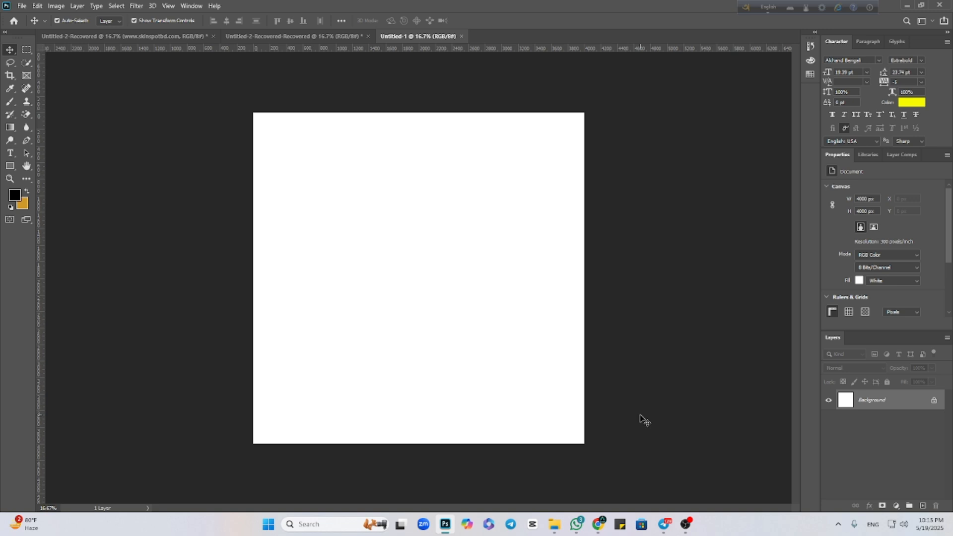
# Switch to Pinterest in Chrome and open the pin of the black beauty product with a gold ribbon.
pyautogui.moveTo(600, 526)
pyautogui.click(541, 472)
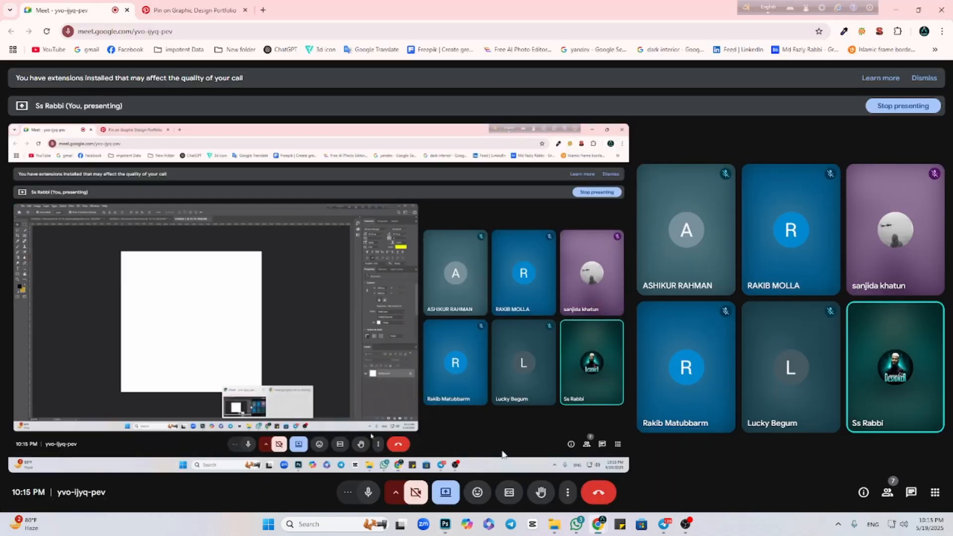
pyautogui.click(198, 11)
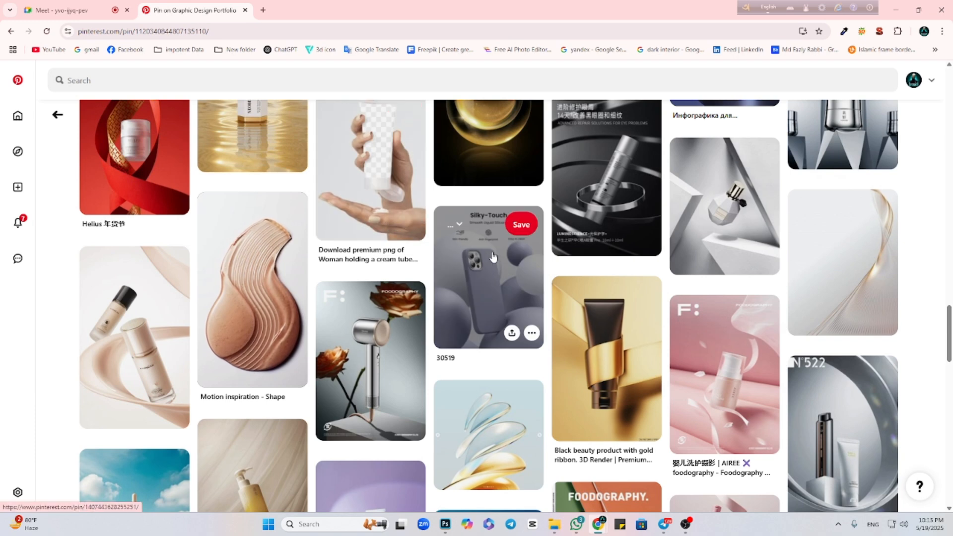
pyautogui.scroll(1, 504, 262)
pyautogui.click(600, 394)
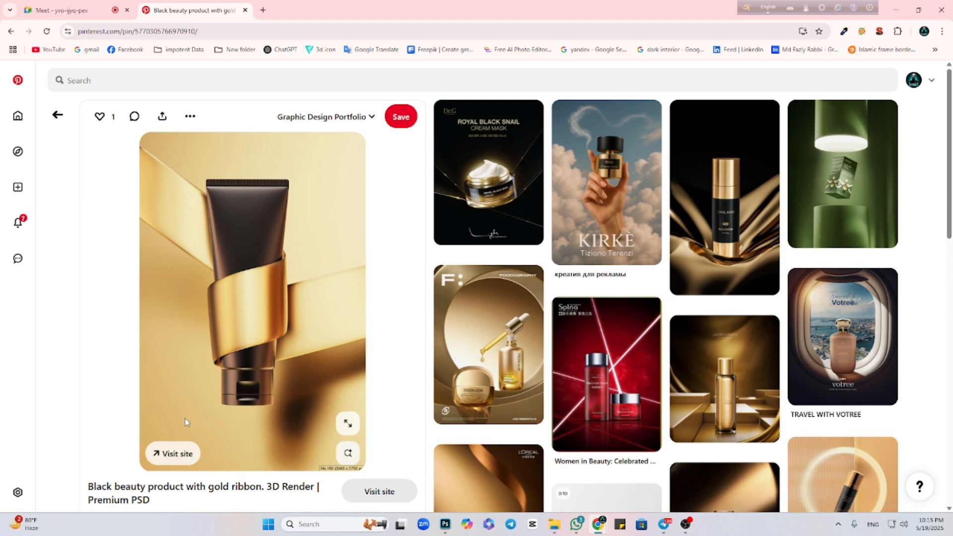
# Browse the related pins below the gold ribbon product for cosmetic product photos to use as reference.
pyautogui.scroll(-6, 335, 177)
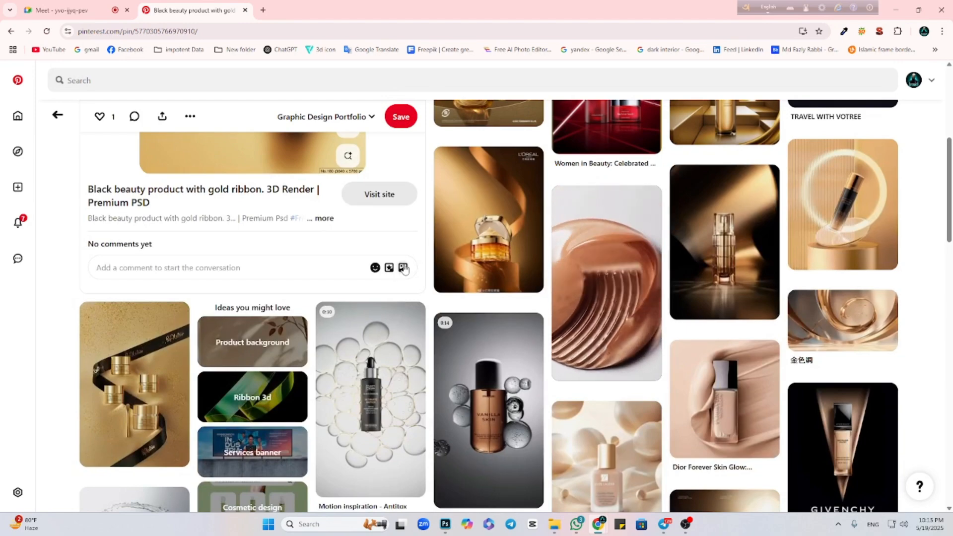
pyautogui.scroll(-2, 405, 268)
pyautogui.scroll(2, 417, 265)
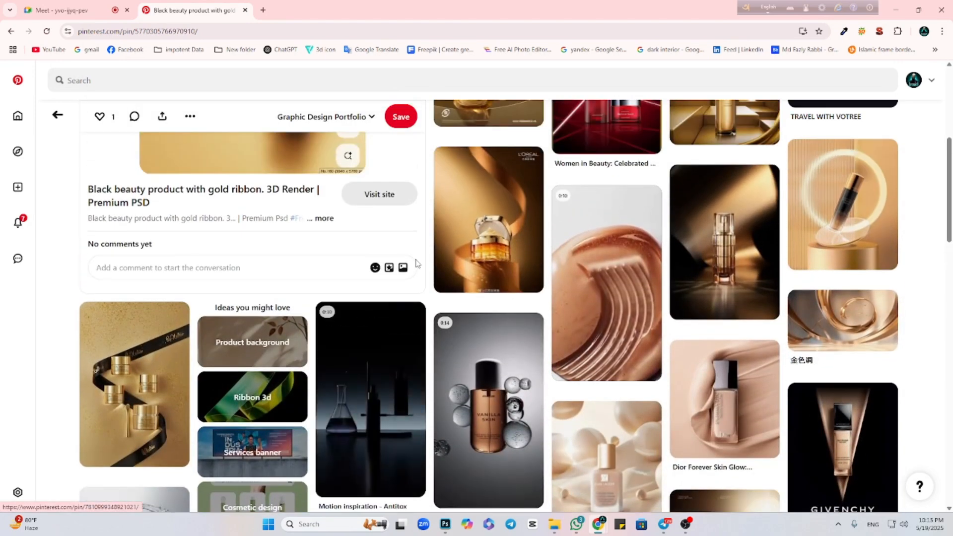
pyautogui.scroll(-5, 418, 264)
pyautogui.scroll(4, 418, 263)
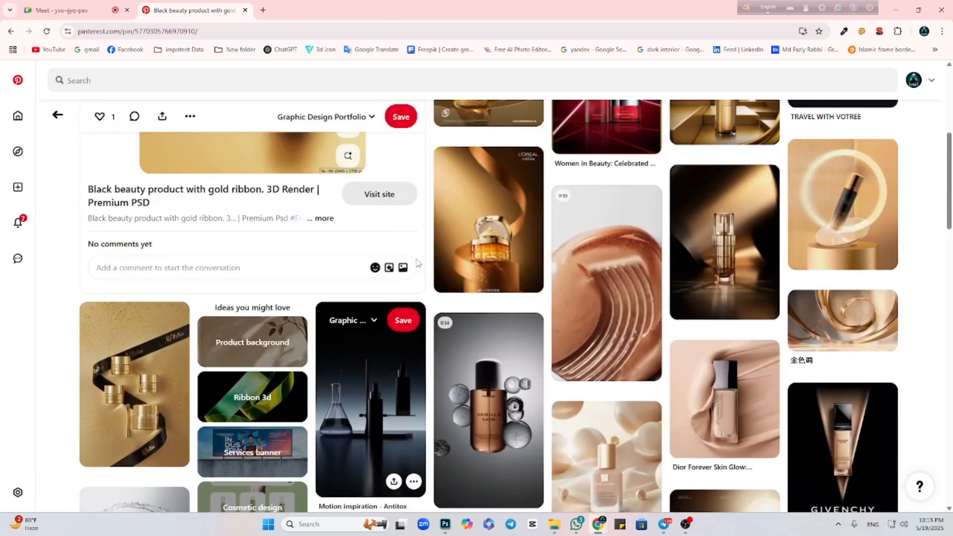
pyautogui.scroll(-4, 464, 240)
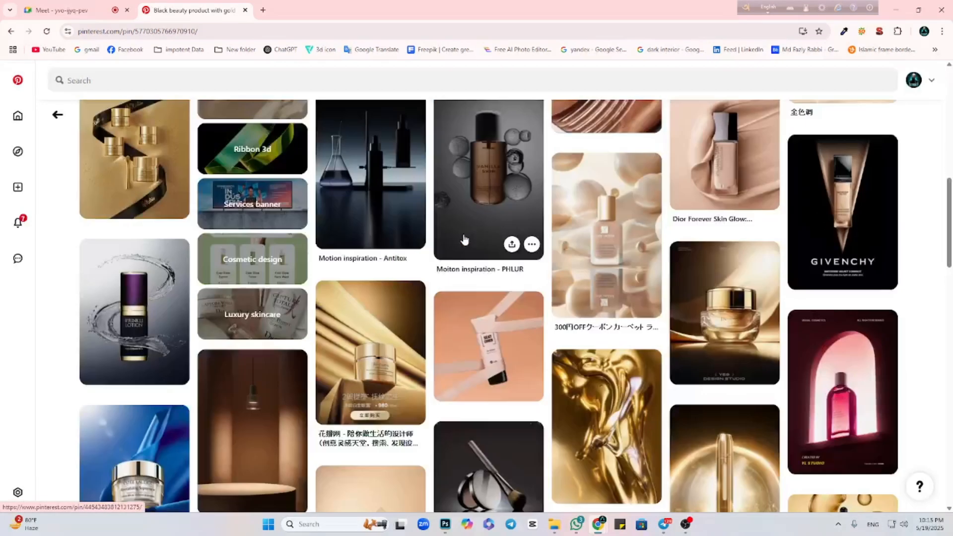
pyautogui.scroll(-4, 464, 239)
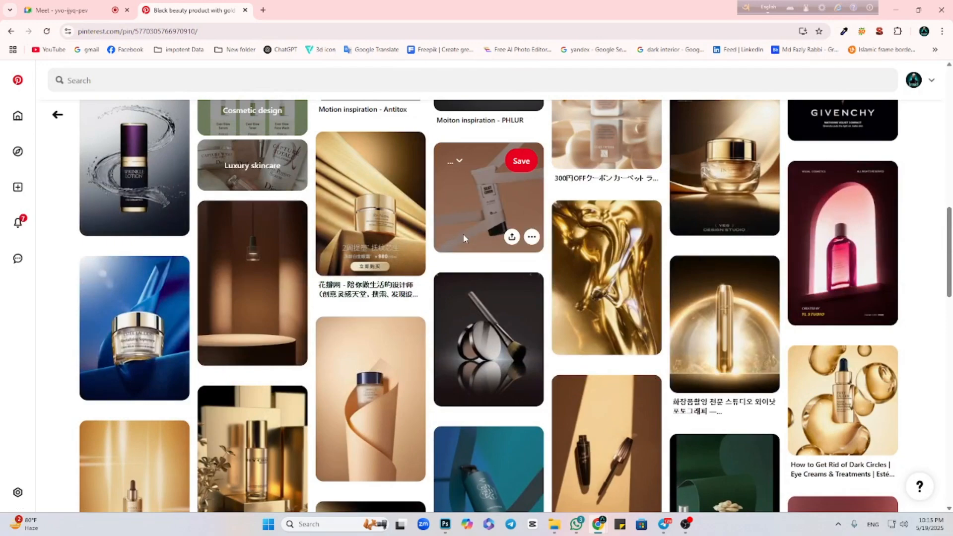
pyautogui.scroll(-3, 464, 238)
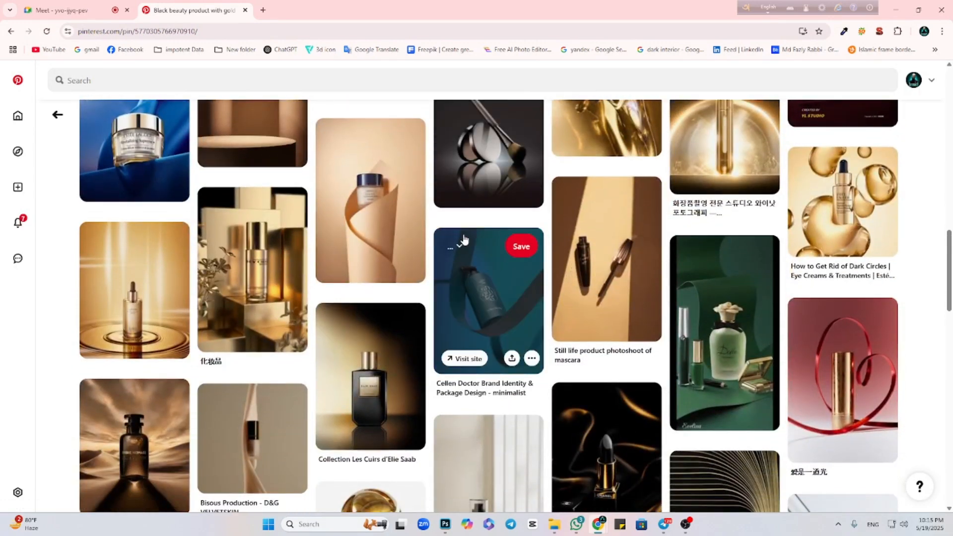
pyautogui.scroll(-1, 464, 239)
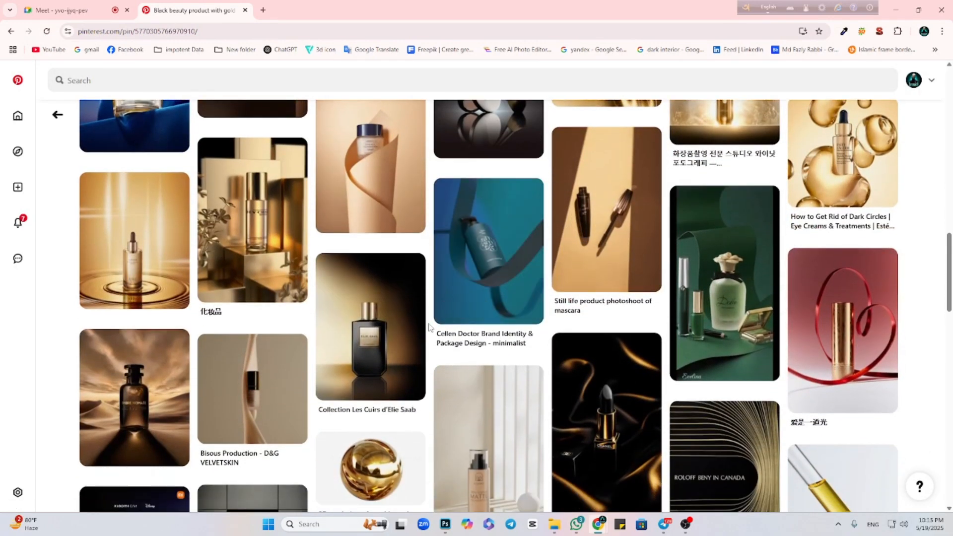
pyautogui.scroll(-2, 430, 327)
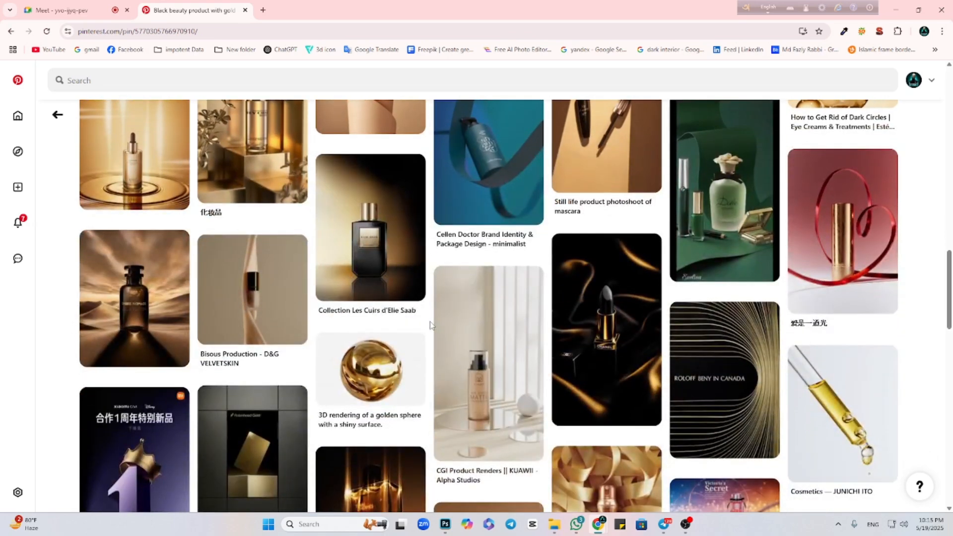
pyautogui.scroll(-3, 429, 326)
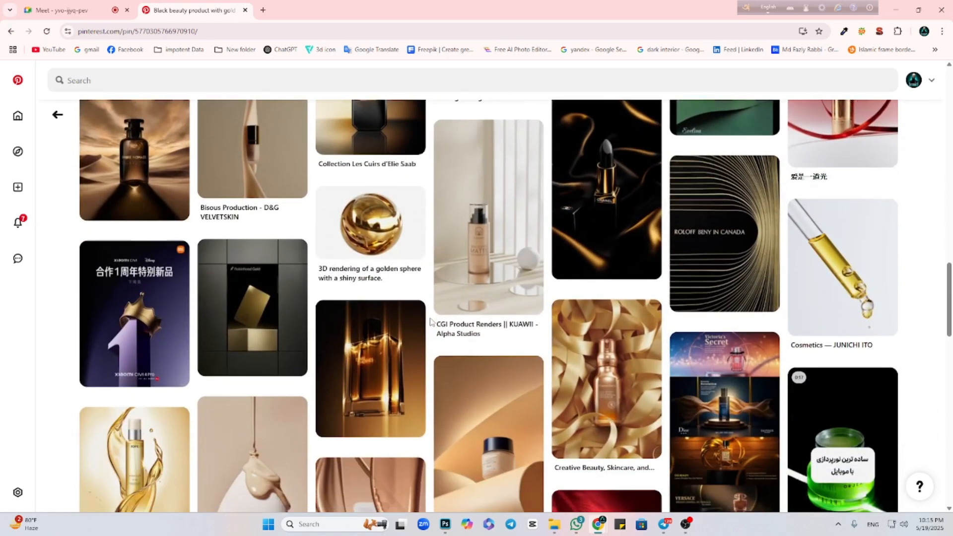
pyautogui.scroll(-5, 430, 322)
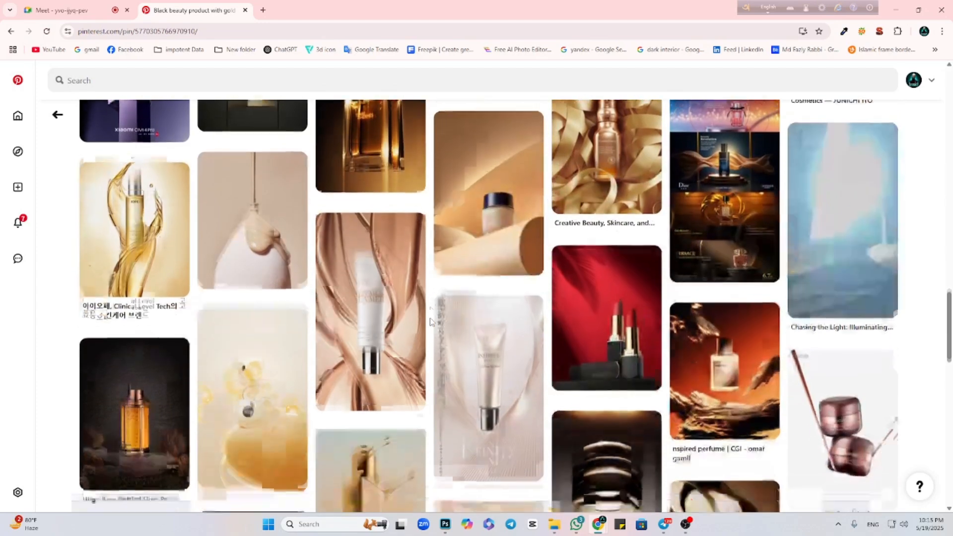
pyautogui.scroll(-1, 430, 321)
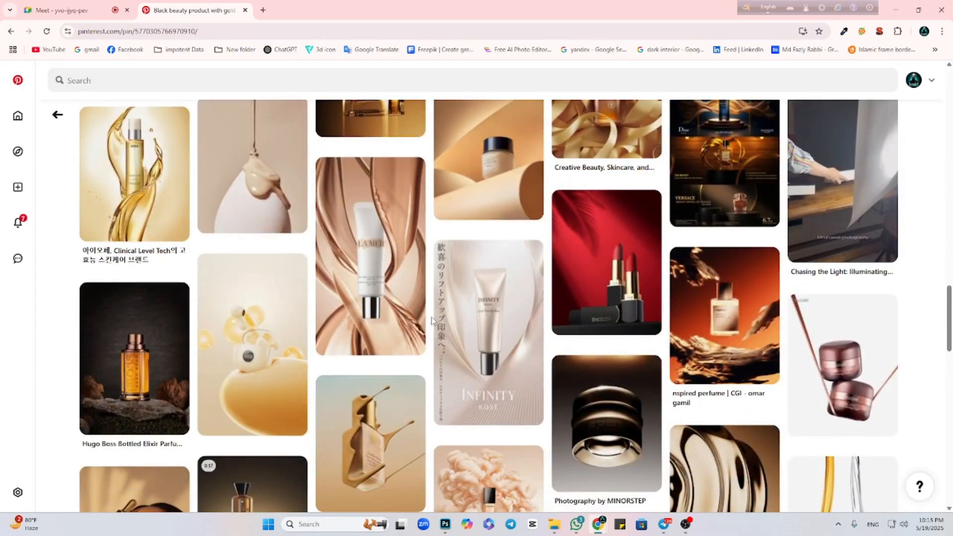
pyautogui.scroll(-5, 431, 317)
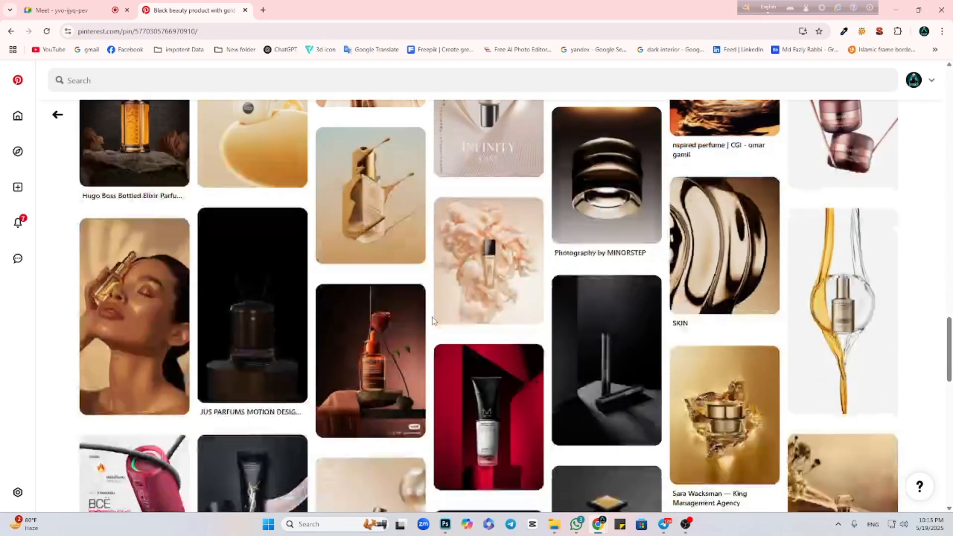
pyautogui.scroll(-1, 432, 320)
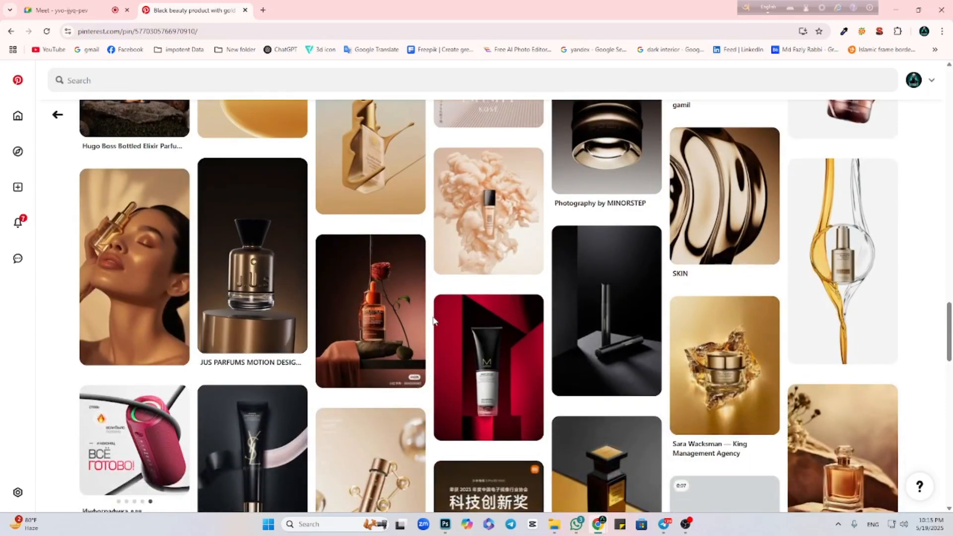
pyautogui.scroll(1, 477, 367)
# Open the pin of the Re-Nutriv cream jar on crumpled gold foil and copy its image.
pyautogui.click(715, 407)
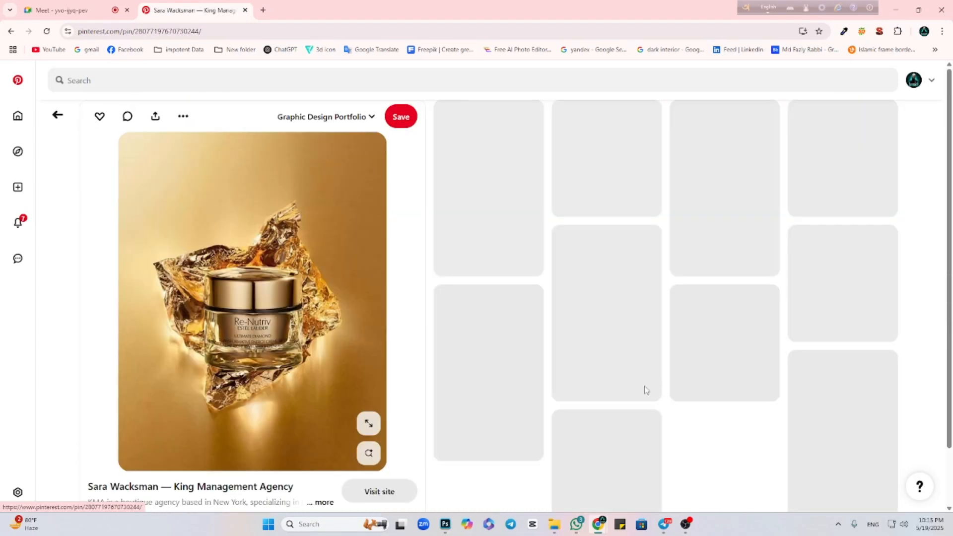
pyautogui.rightClick(266, 252)
pyautogui.click(280, 292)
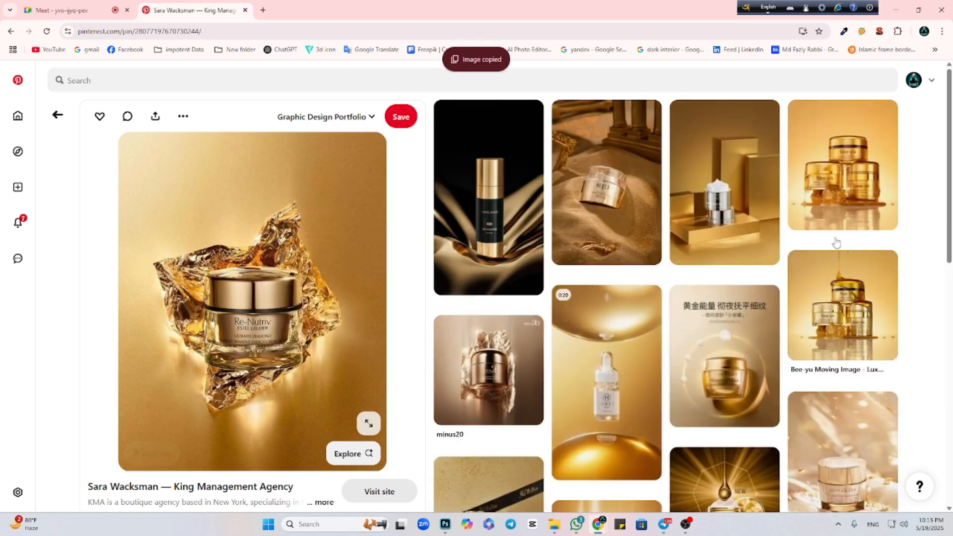
# Open the related pin of the three stacked bee·yü honey jars and copy its image.
pyautogui.click(838, 199)
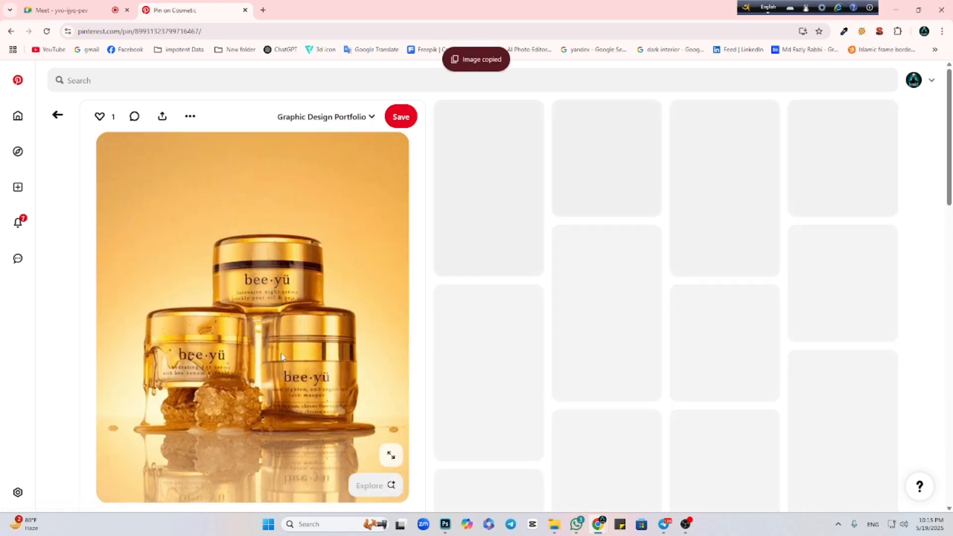
pyautogui.rightClick(292, 333)
pyautogui.click(318, 375)
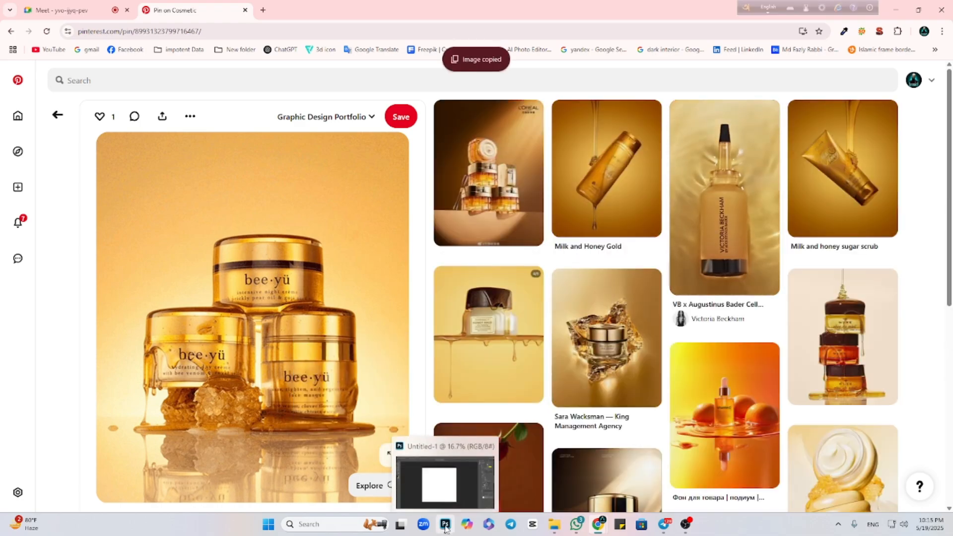
# Paste the copied jar image into the blank Photoshop document, enlarge it to about 1534 × 1821 px and position it near the canvas centre.
pyautogui.click(445, 527)
pyautogui.hotkey('ctrl', 'v')
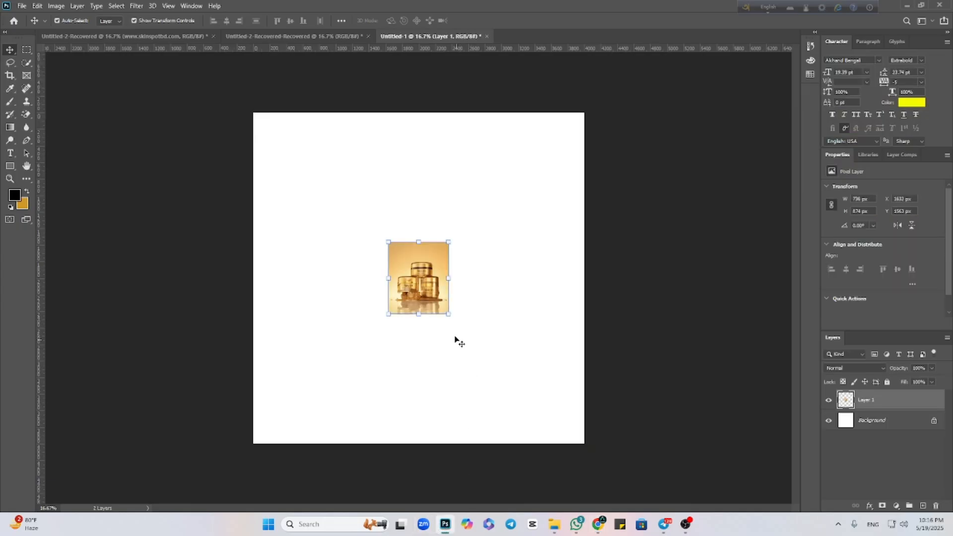
pyautogui.moveTo(448, 278); pyautogui.dragTo(513, 278)
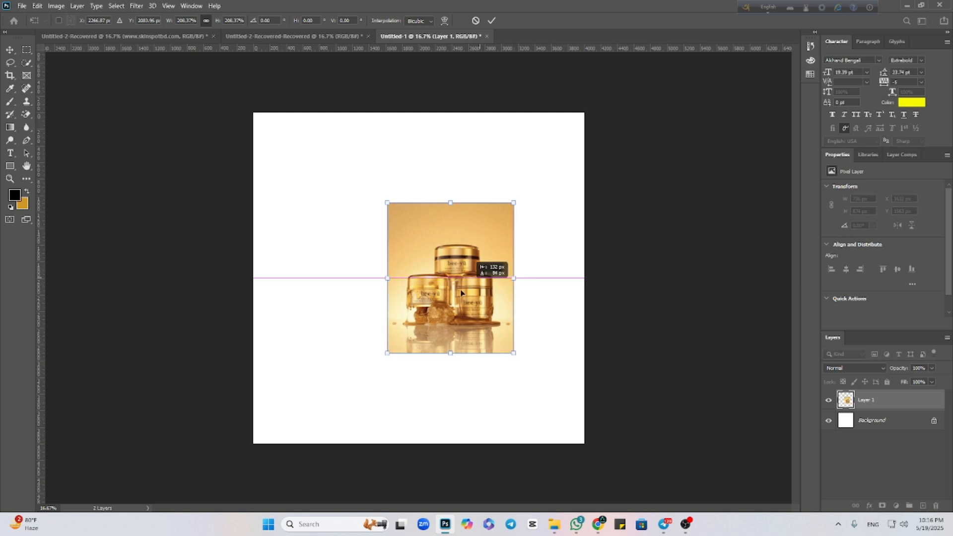
pyautogui.moveTo(460, 293); pyautogui.dragTo(425, 309)
pyautogui.click(493, 20)
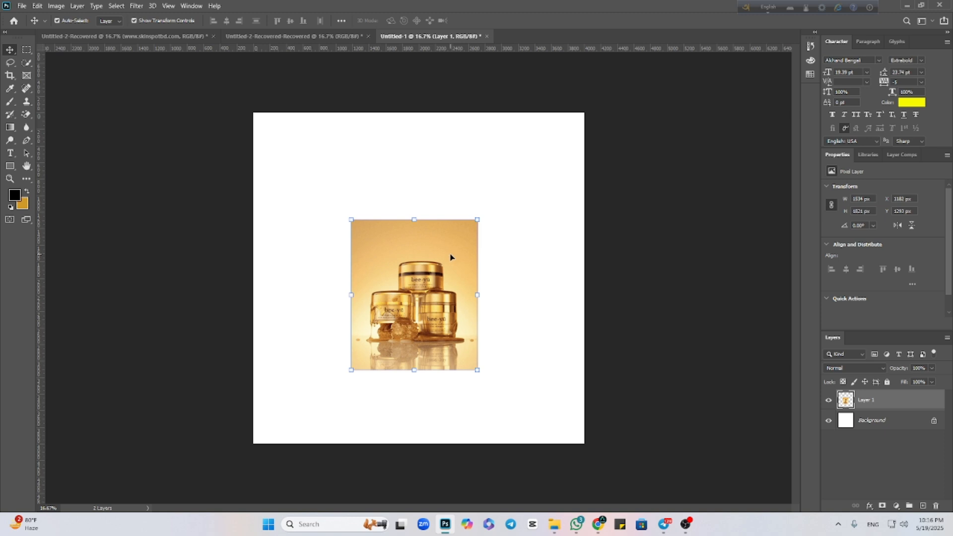
# Hide the pasted jar layer and place Shoe-PNG.png from Downloads as an embedded image.
pyautogui.click(829, 401)
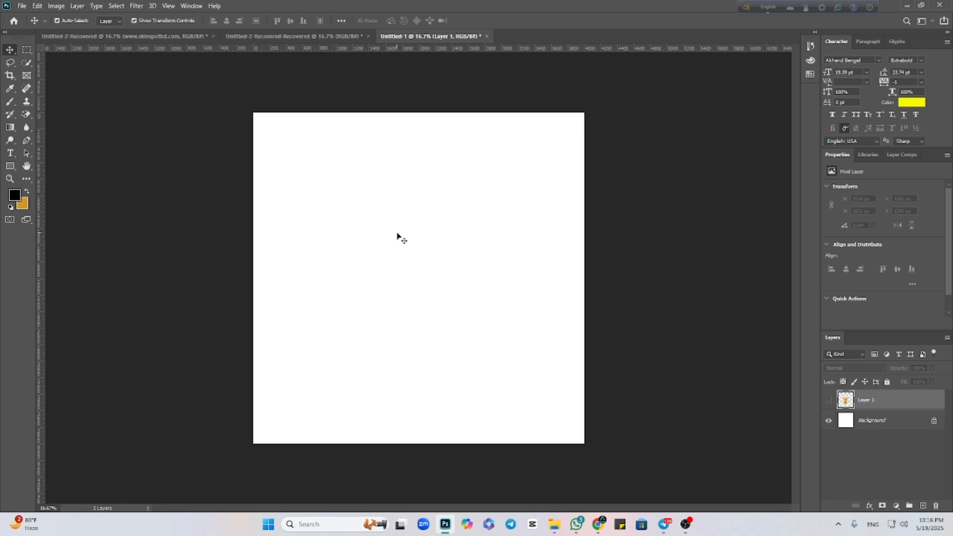
pyautogui.click(22, 6)
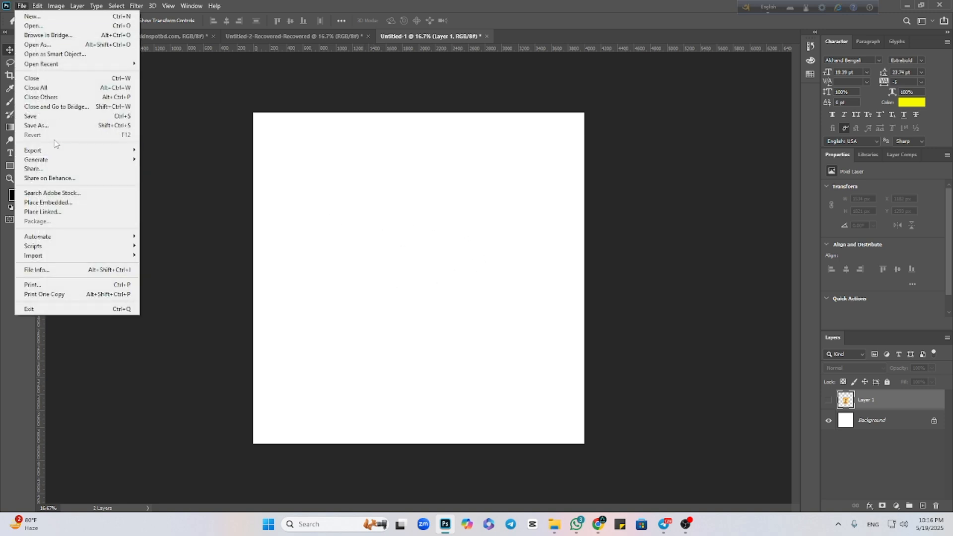
pyautogui.click(49, 203)
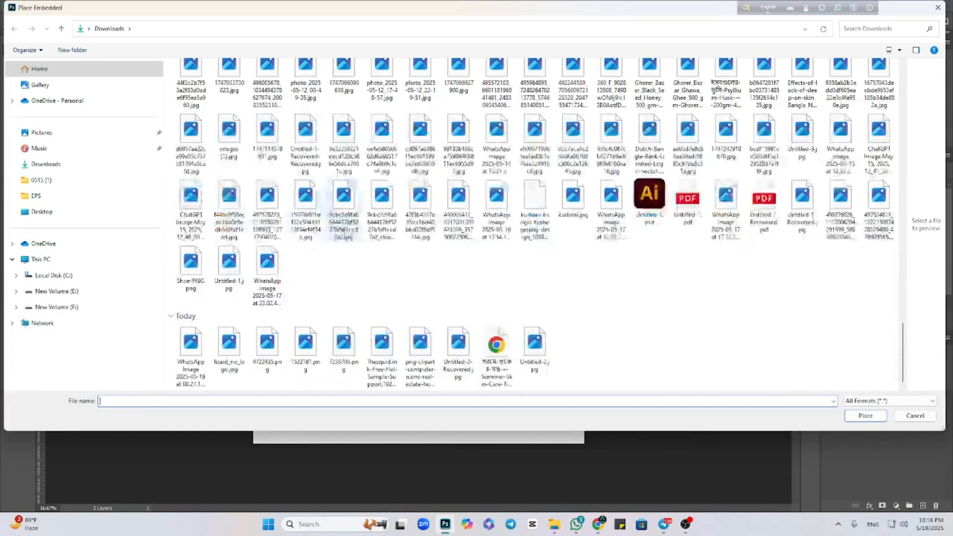
pyautogui.click(45, 160)
pyautogui.scroll(-20, 352, 313)
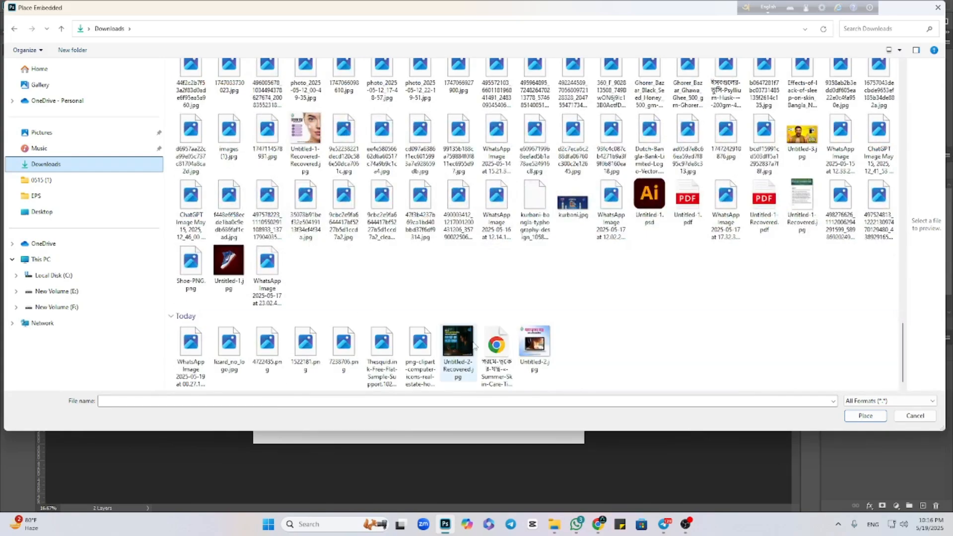
pyautogui.click(204, 272)
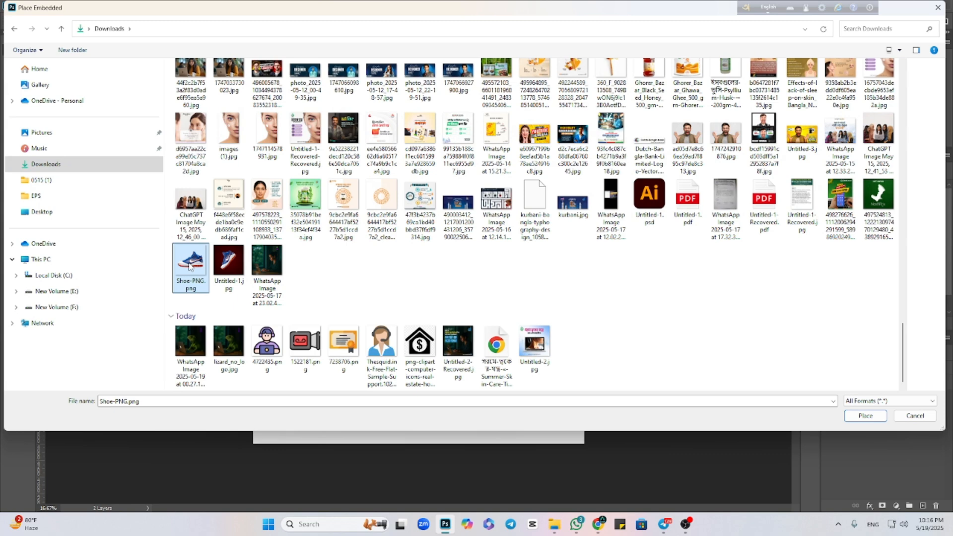
pyautogui.click(865, 416)
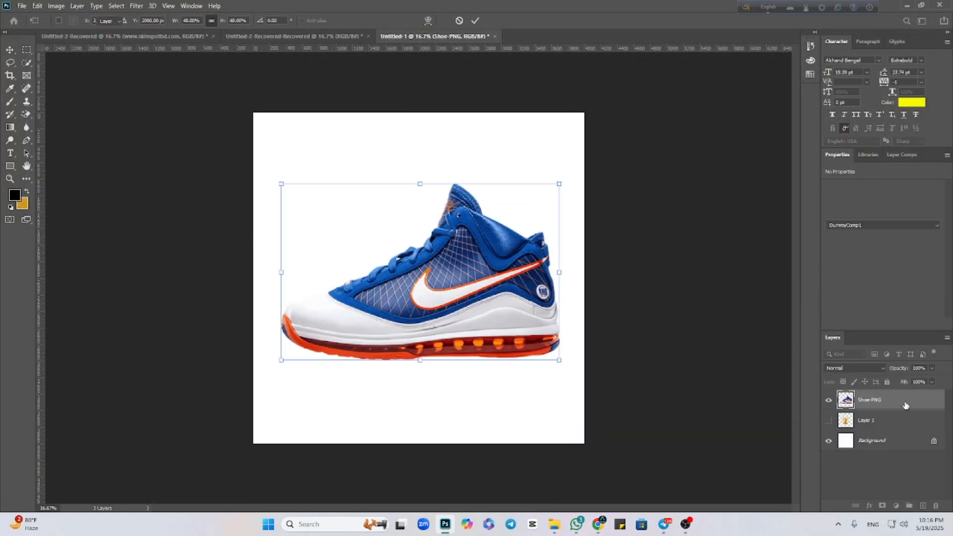
# Convert the Shoe-PNG layer to a smart object and deselect it.
pyautogui.rightClick(905, 405)
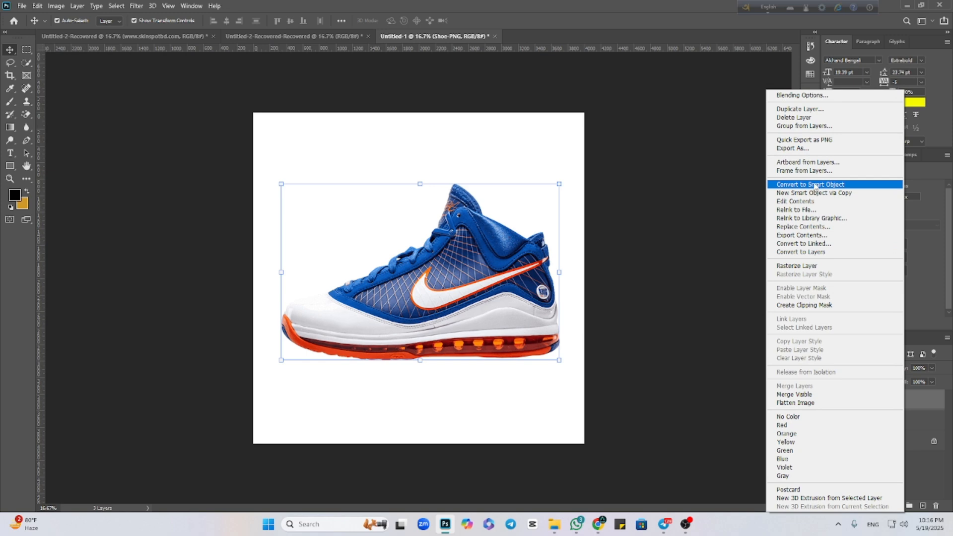
pyautogui.click(816, 186)
pyautogui.click(634, 321)
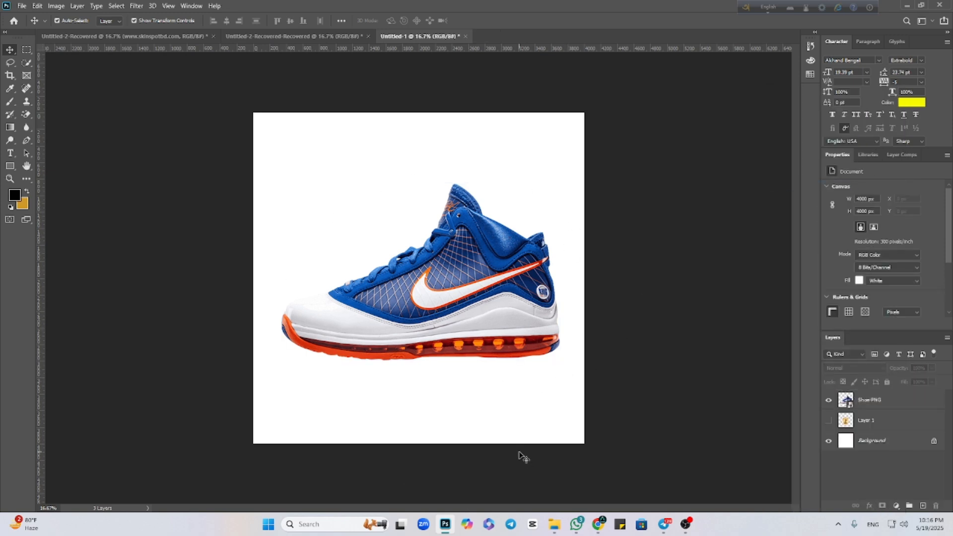
# Step the history back to the small pasted jar image and redo it up to the placed shoe, leaving nothing selected.
pyautogui.click(854, 409)
pyautogui.press('Delete')
pyautogui.hotkey('ctrl', ',')
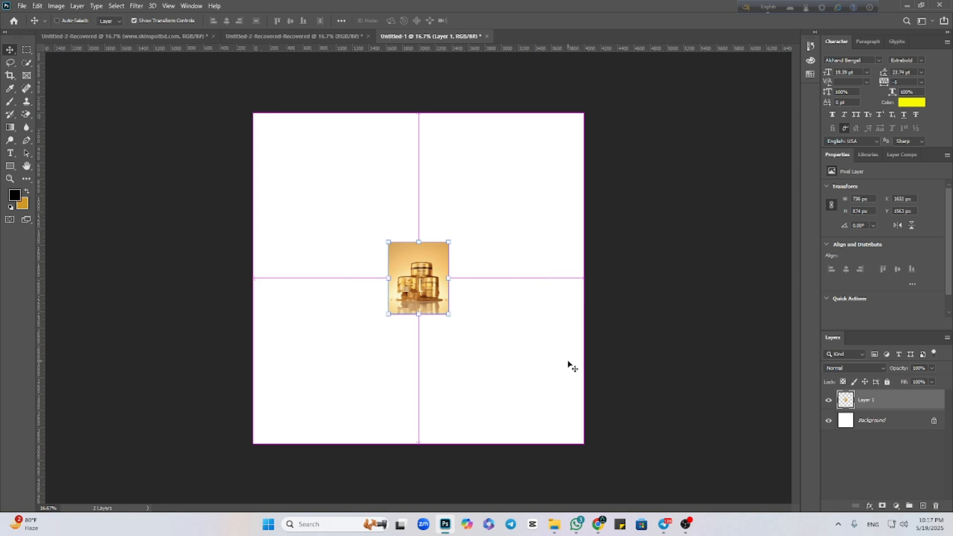
pyautogui.press('Delete')
pyautogui.press('ctrl')
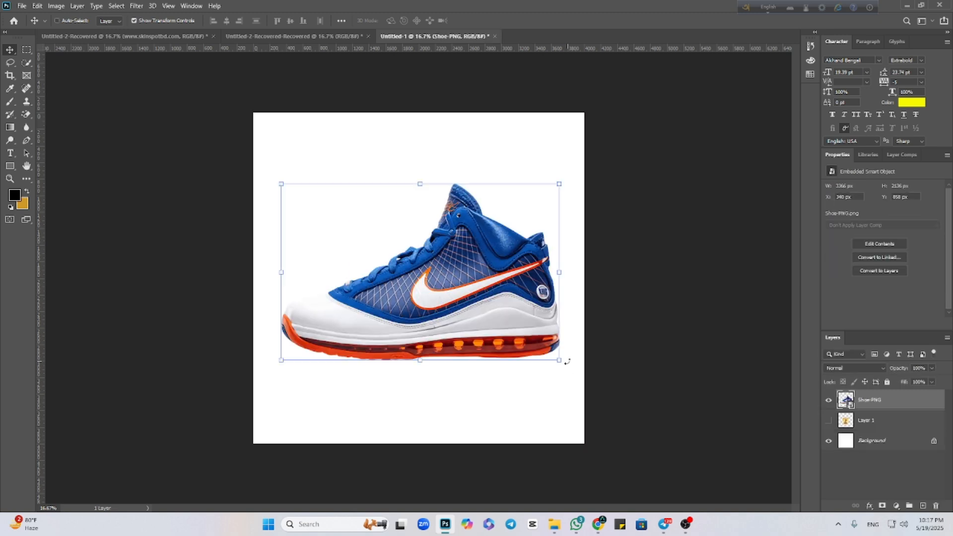
pyautogui.click(710, 394)
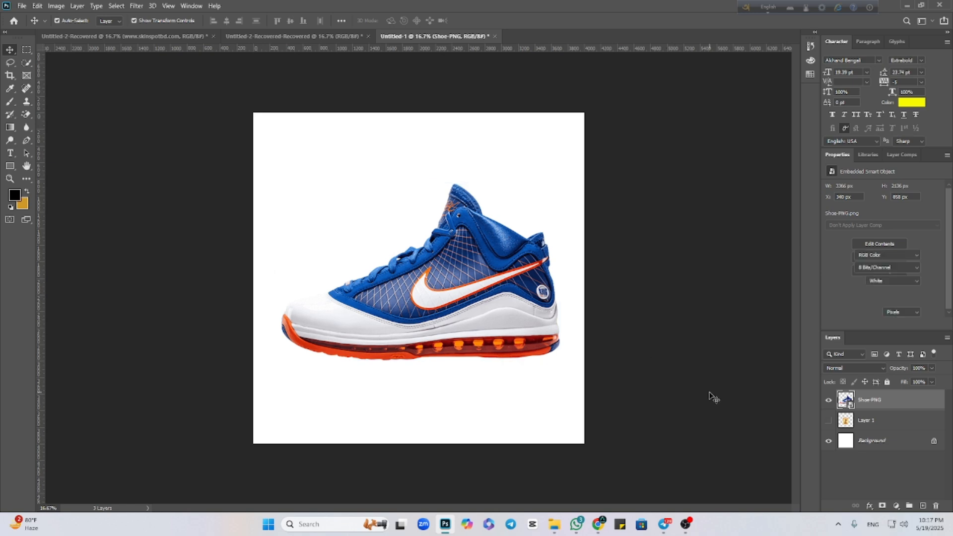
# Apply Convert to Smart Object again to the Shoe-PNG layer and clear the selection.
pyautogui.rightClick(891, 401)
pyautogui.click(796, 184)
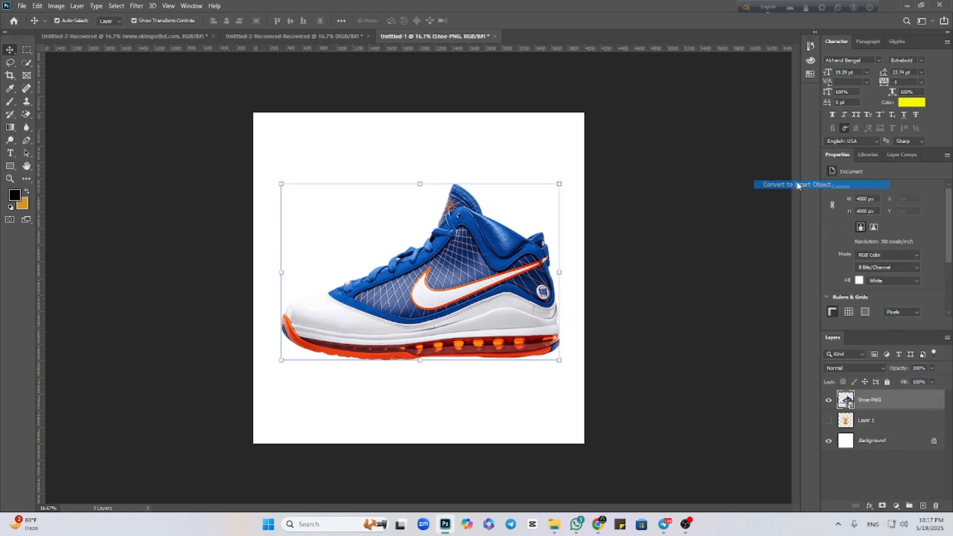
pyautogui.click(689, 364)
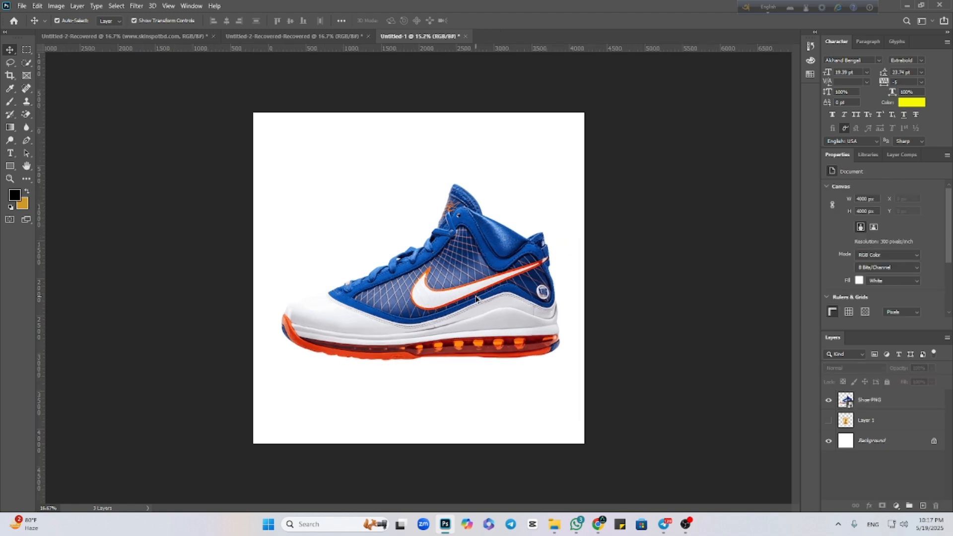
# Delete the shoe layer from the canvas and restore it.
pyautogui.scroll(1, 491, 300)
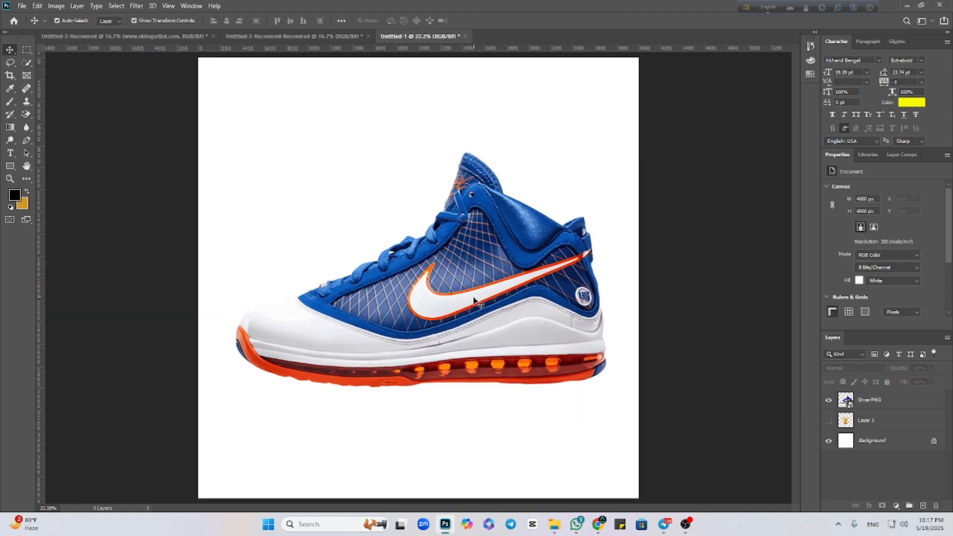
pyautogui.click(474, 301)
pyautogui.press('Delete')
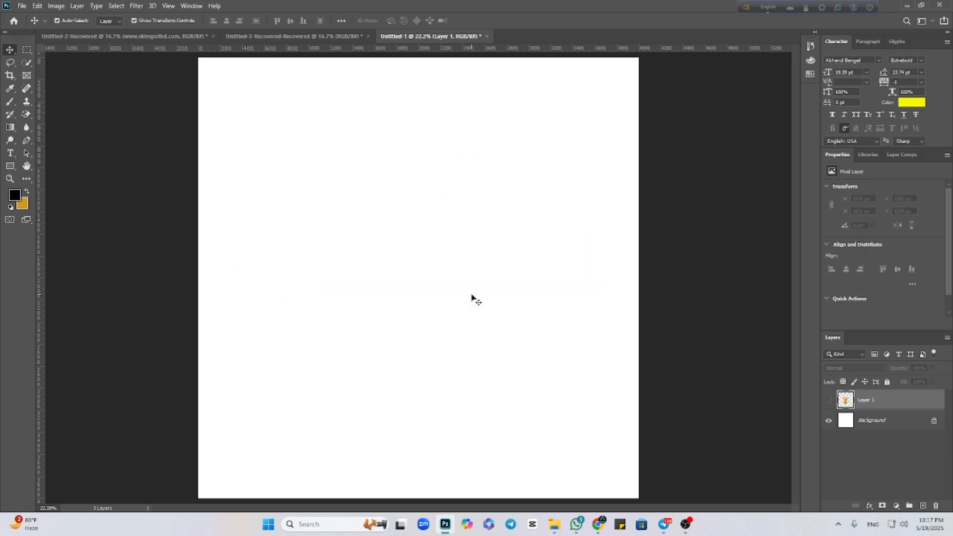
pyautogui.hotkey('ctrl', '-')
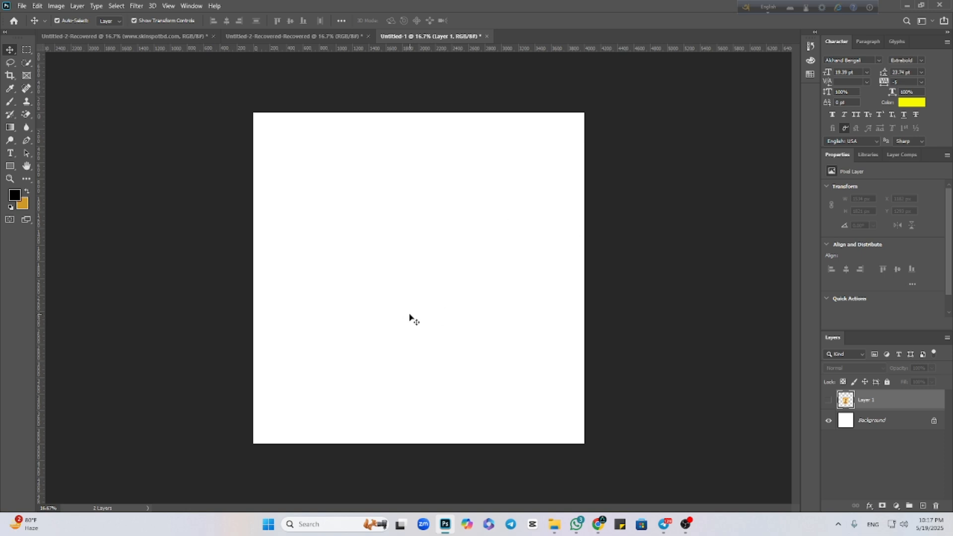
pyautogui.press('ctrl')
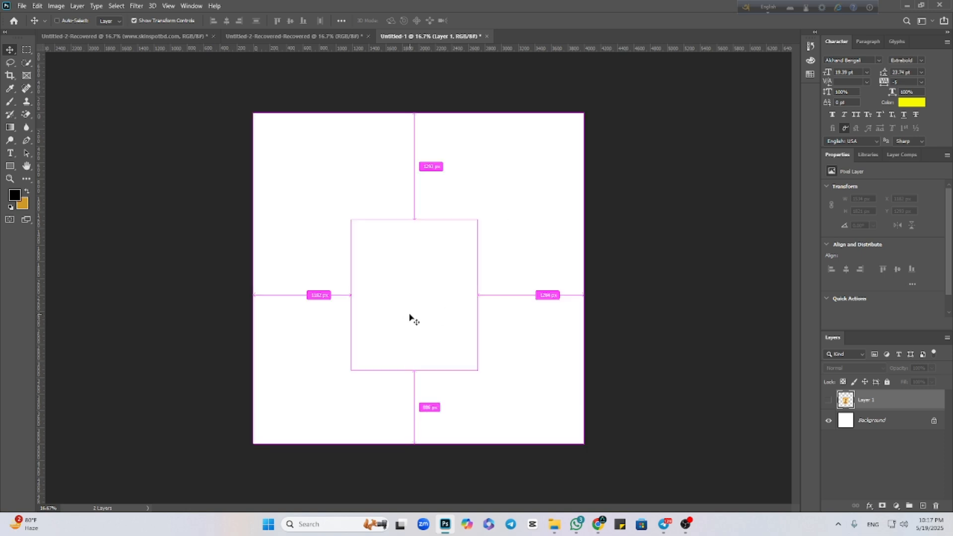
pyautogui.hotkey('ctrl', 'v')
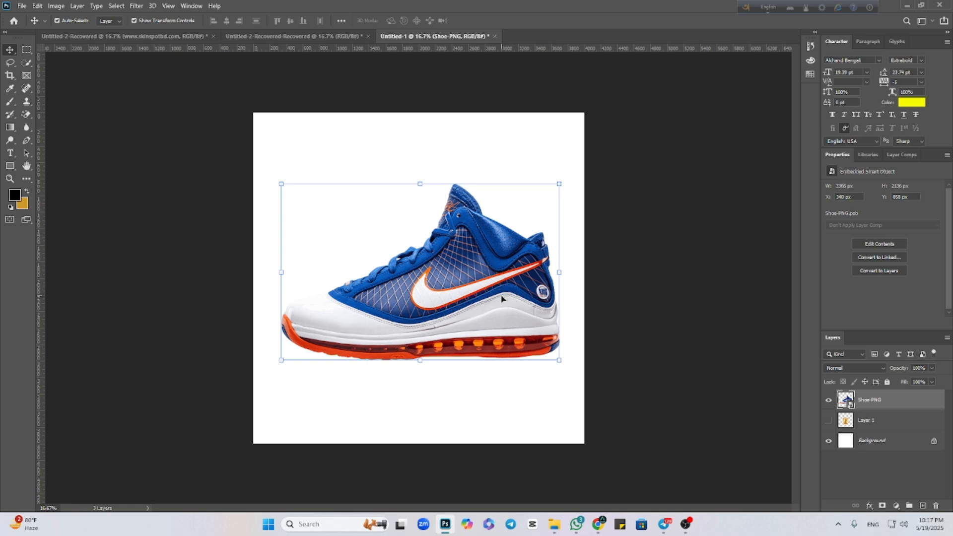
# Undo the edits one by one, back to the blank white canvas.
pyautogui.moveTo(502, 298); pyautogui.dragTo(502, 300)
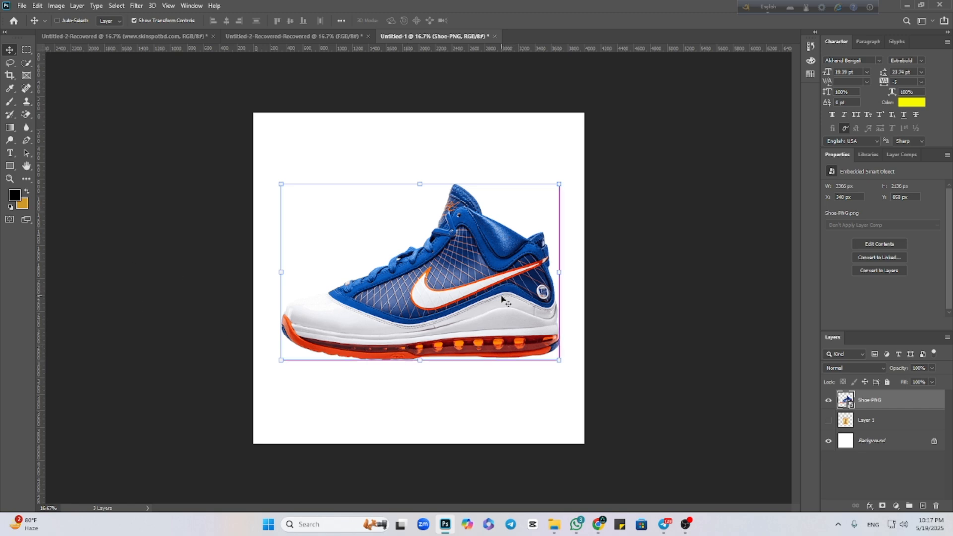
pyautogui.hotkey('ctrl', 'z')
pyautogui.hotkey('ctrl', 'z')
pyautogui.hotkey('ctrl', 'z')
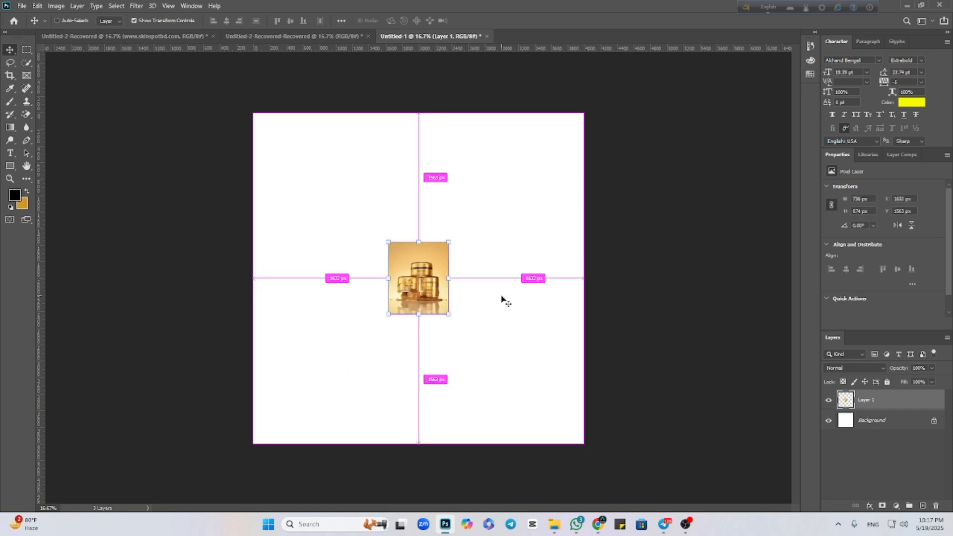
pyautogui.hotkey('ctrl', 'z')
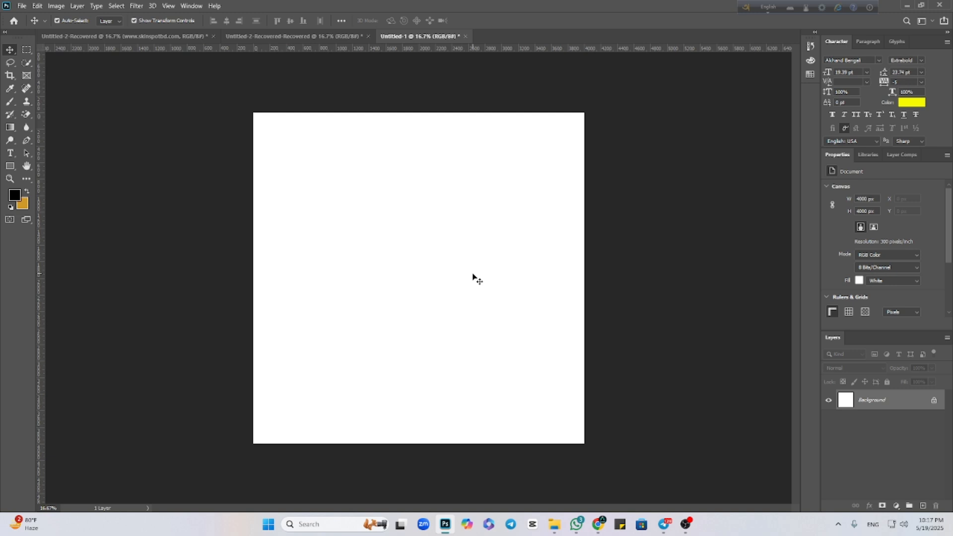
# Redo the jar image's paste, enlargement and hiding and the shoe's placement, and deselect the shoe.
pyautogui.hotkey('ctrl', 'v')
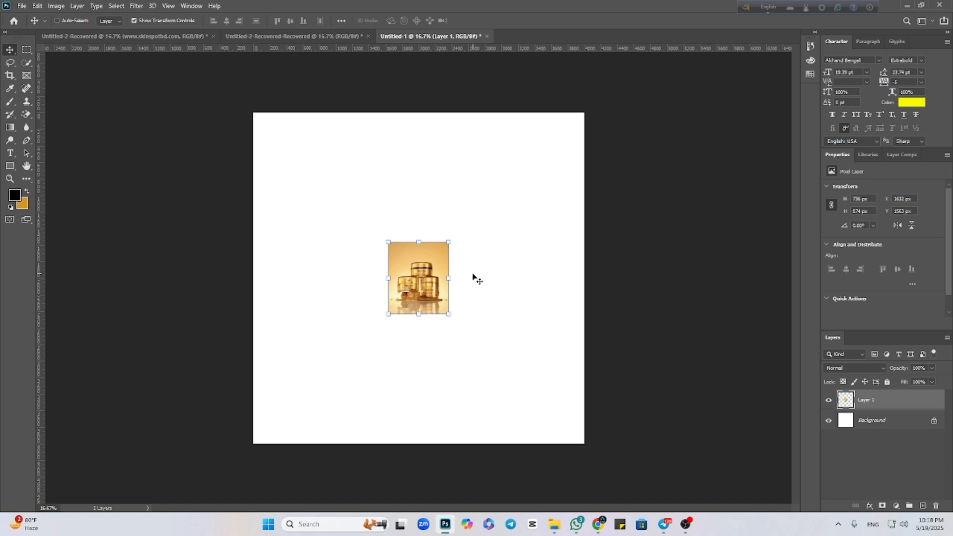
pyautogui.hotkey('ctrl', 'shift', 'z')
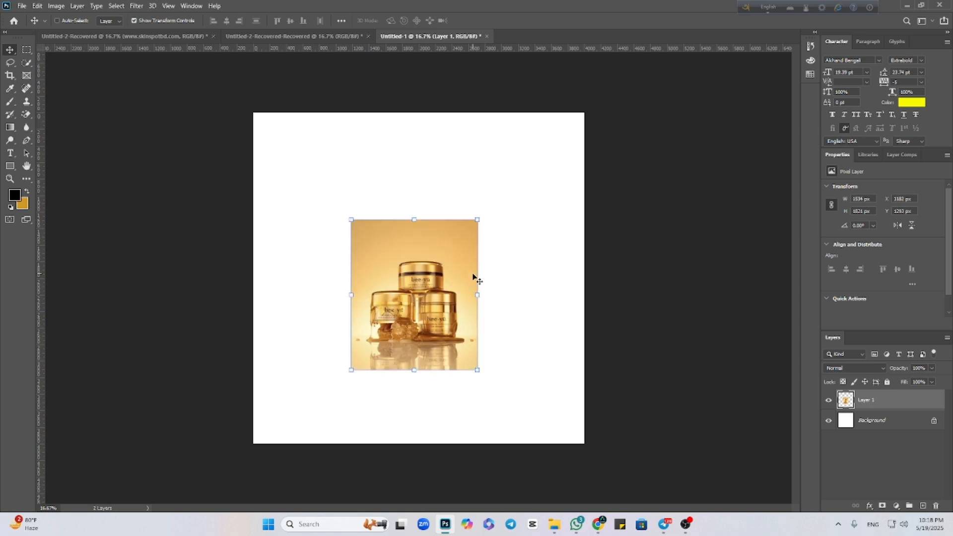
pyautogui.hotkey('ctrl', 'shift', 'z')
pyautogui.hotkey('ctrl', 'shift', 'z')
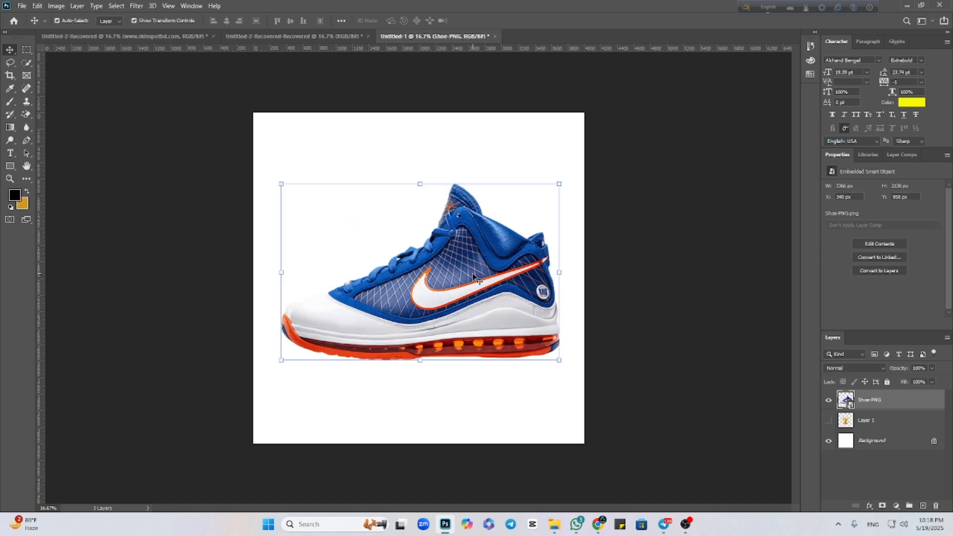
pyautogui.click(659, 390)
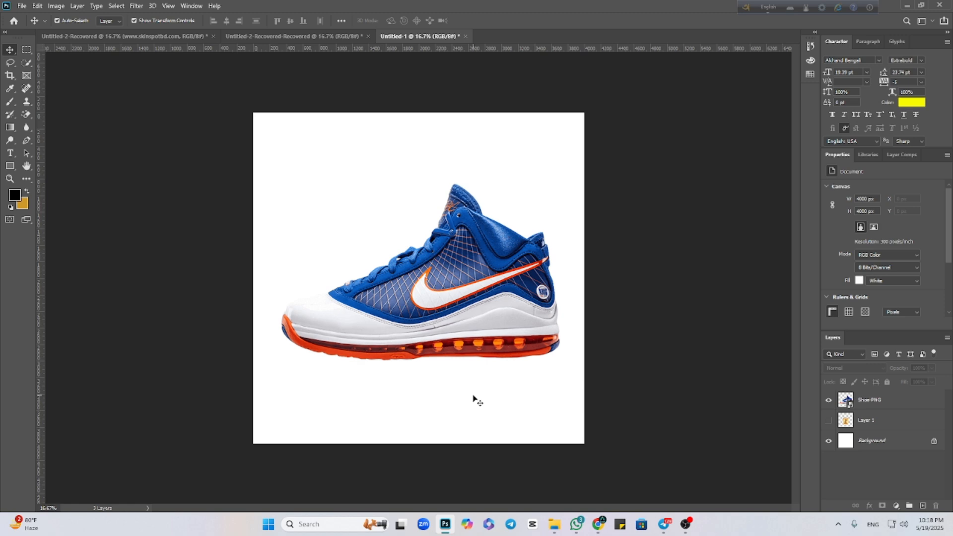
# Examine the placed shoe's sharpness in the full view and in a close-up of the mesh and swoosh.
pyautogui.scroll(1, 519, 353)
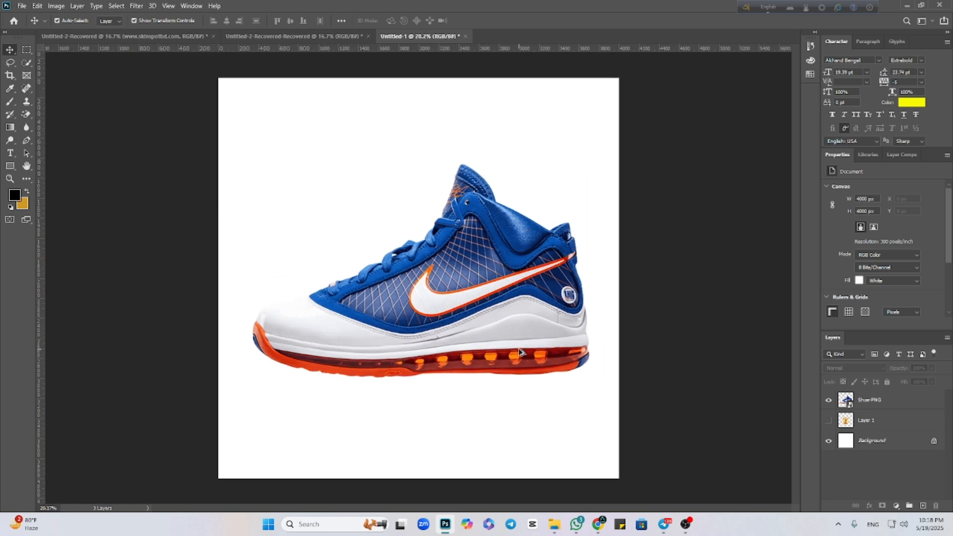
pyautogui.scroll(1, 519, 352)
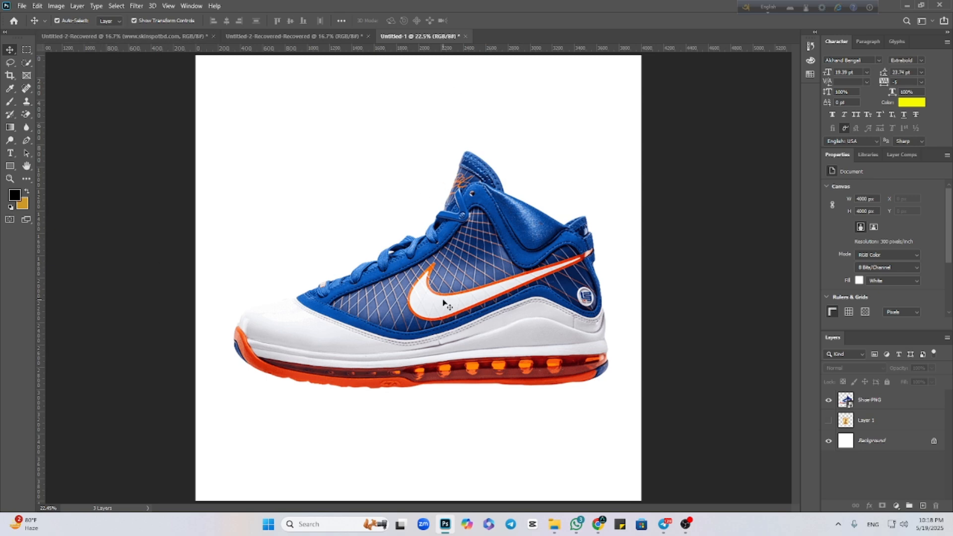
pyautogui.scroll(-5, 446, 304)
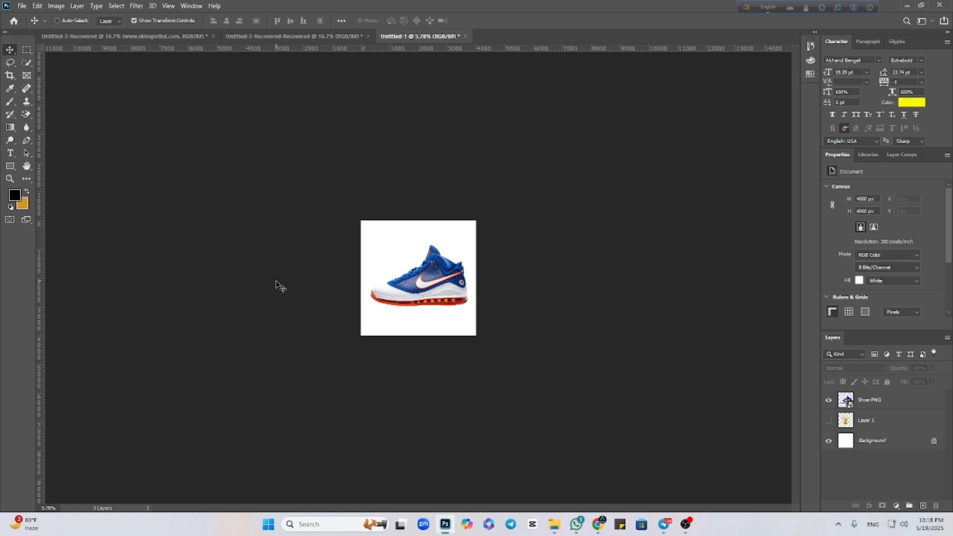
pyautogui.hotkey('ctrl', '0')
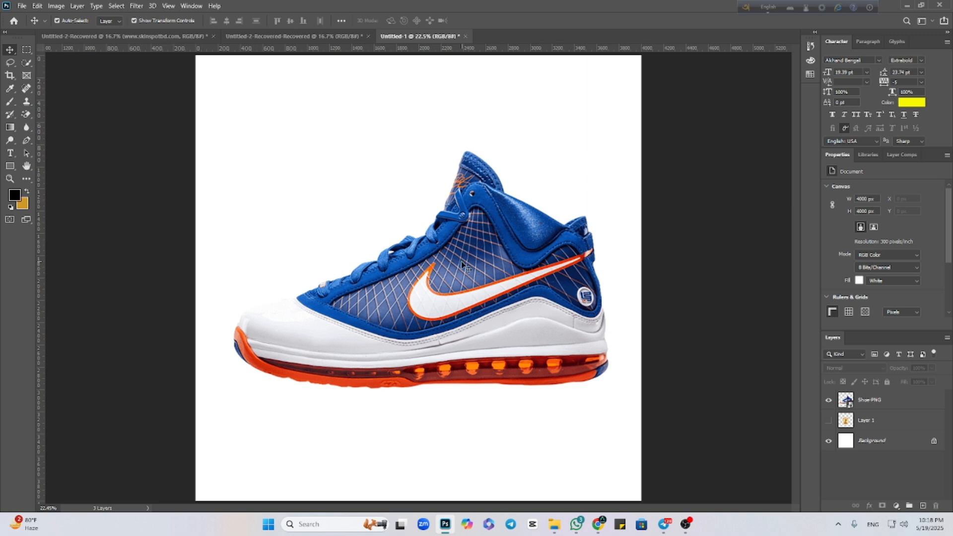
pyautogui.hotkey('ctrl', '-')
pyautogui.hotkey('ctrl', '-')
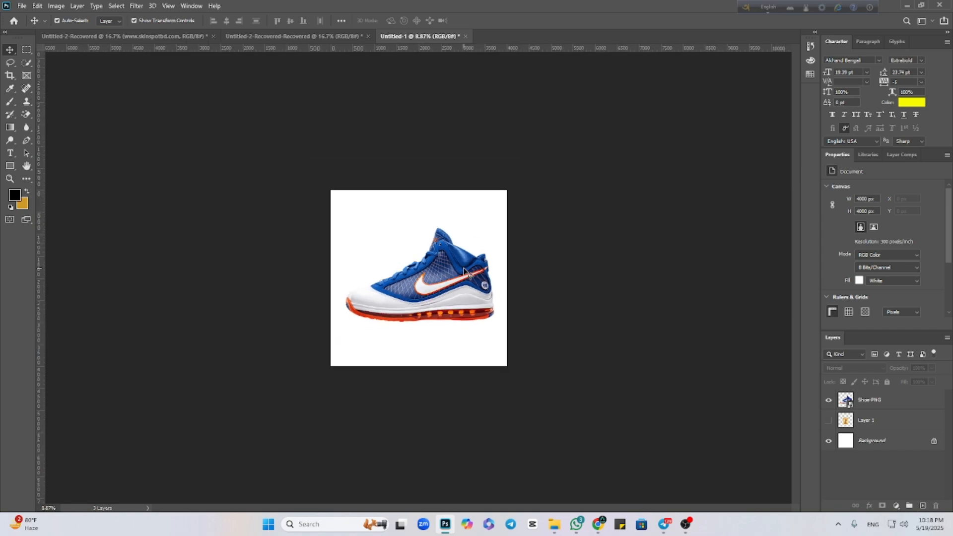
pyautogui.scroll(10, 464, 270)
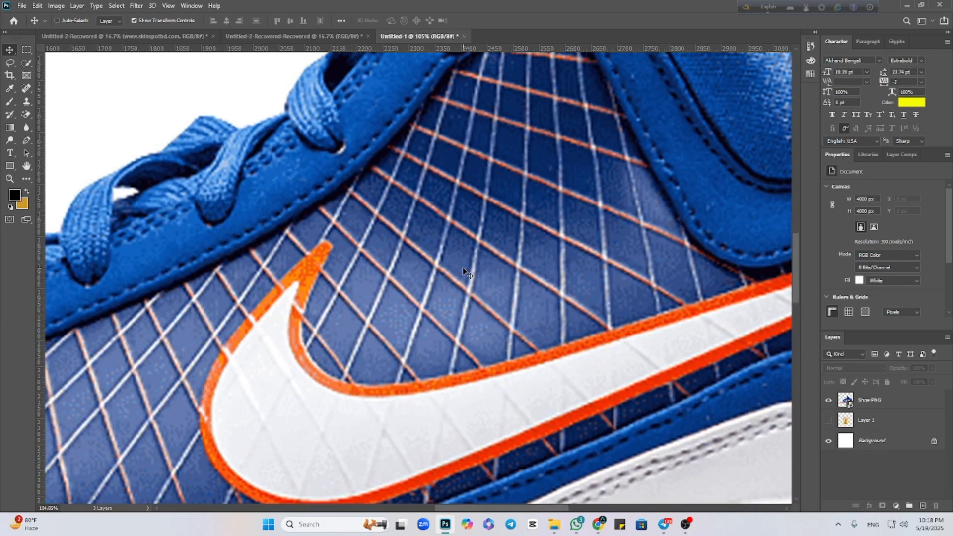
pyautogui.scroll(-8, 463, 267)
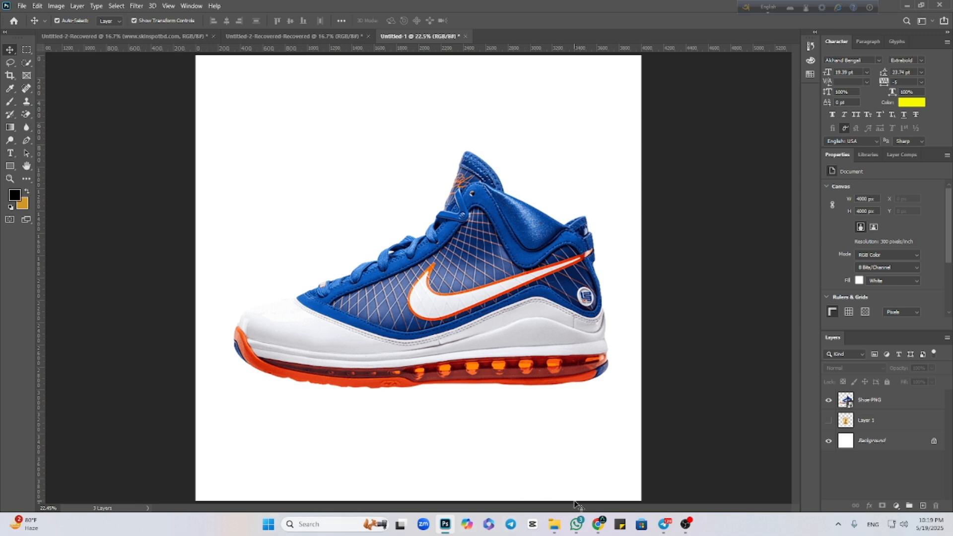
pyautogui.click(489, 358)
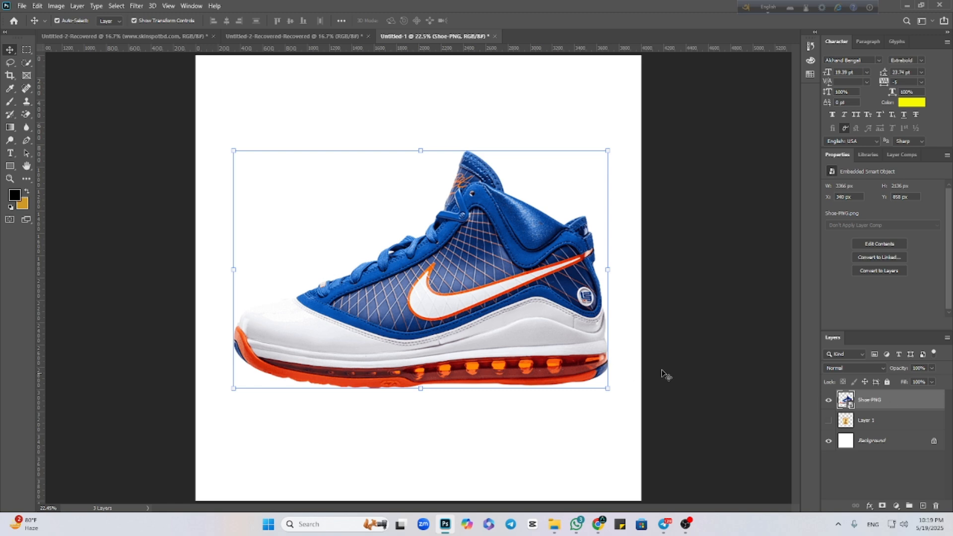
pyautogui.click(685, 351)
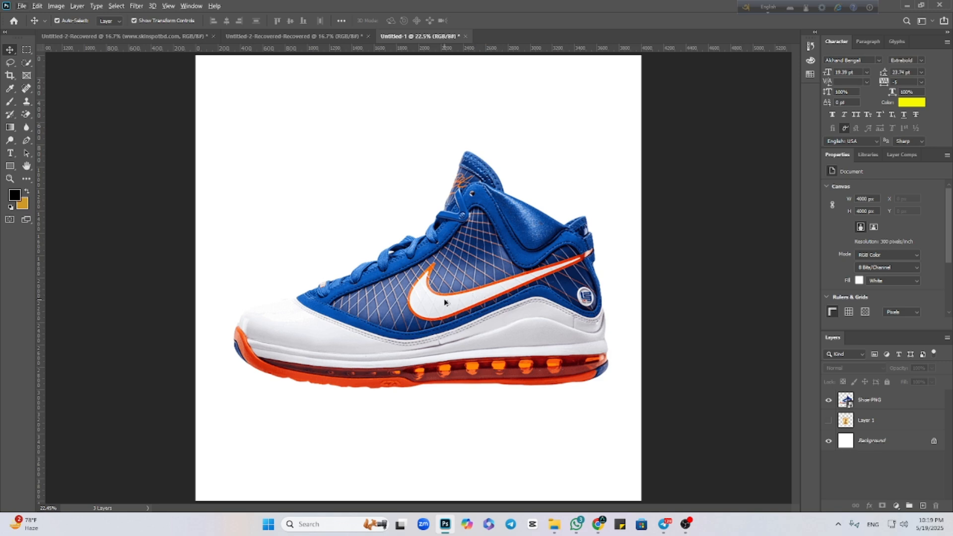
# Compare the shoe's detail between a very small view and a pixel-level close-up of the swoosh.
pyautogui.scroll(-2, 444, 302)
pyautogui.scroll(1, 444, 302)
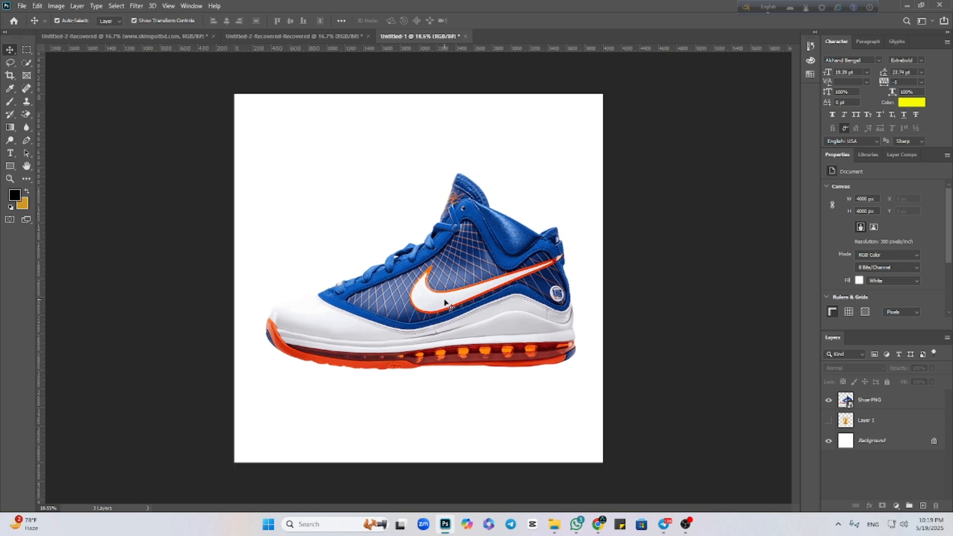
pyautogui.scroll(-10, 444, 302)
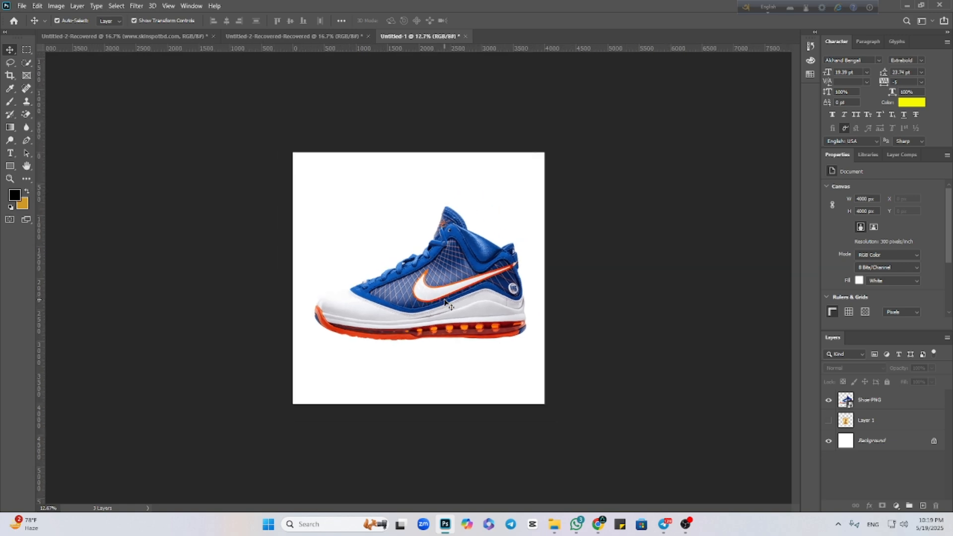
pyautogui.scroll(8, 436, 305)
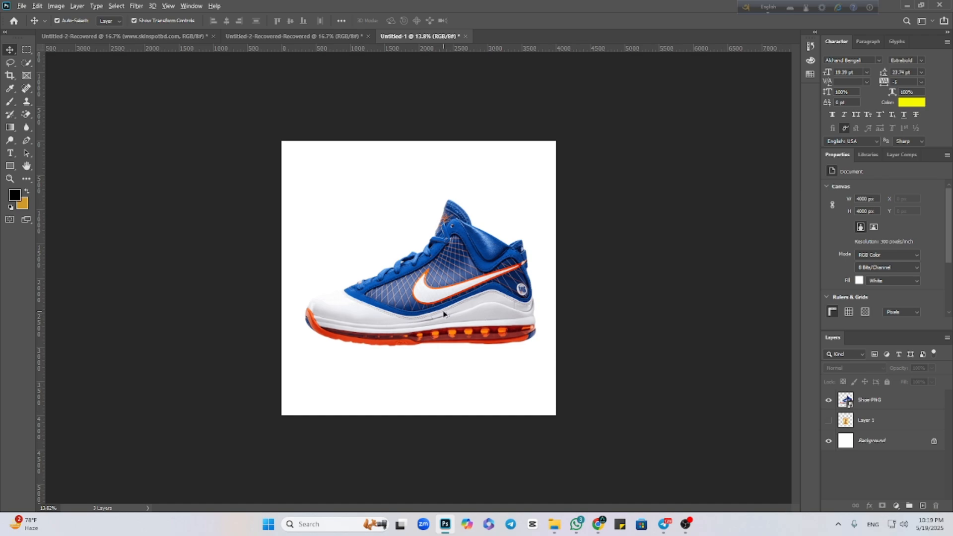
pyautogui.scroll(-1, 443, 313)
pyautogui.scroll(6, 443, 314)
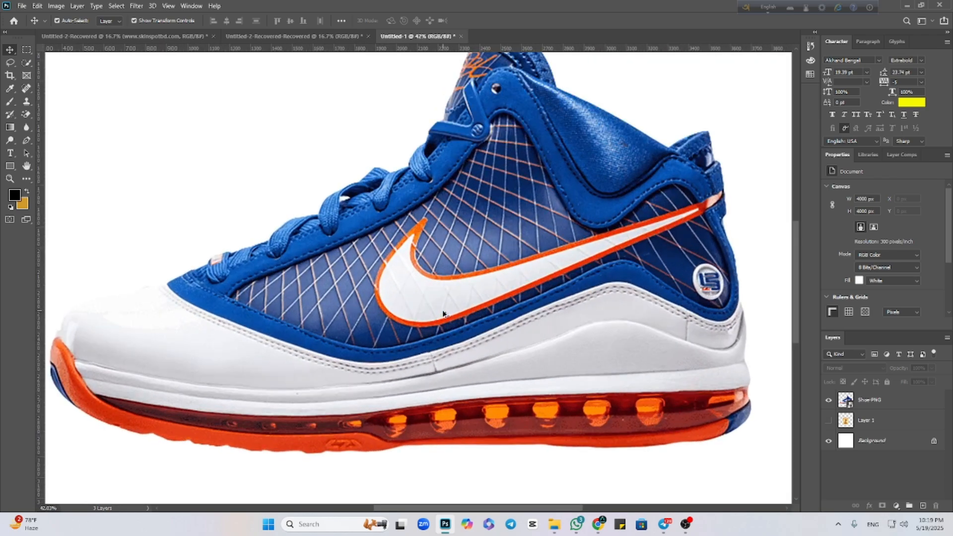
pyautogui.scroll(10, 444, 314)
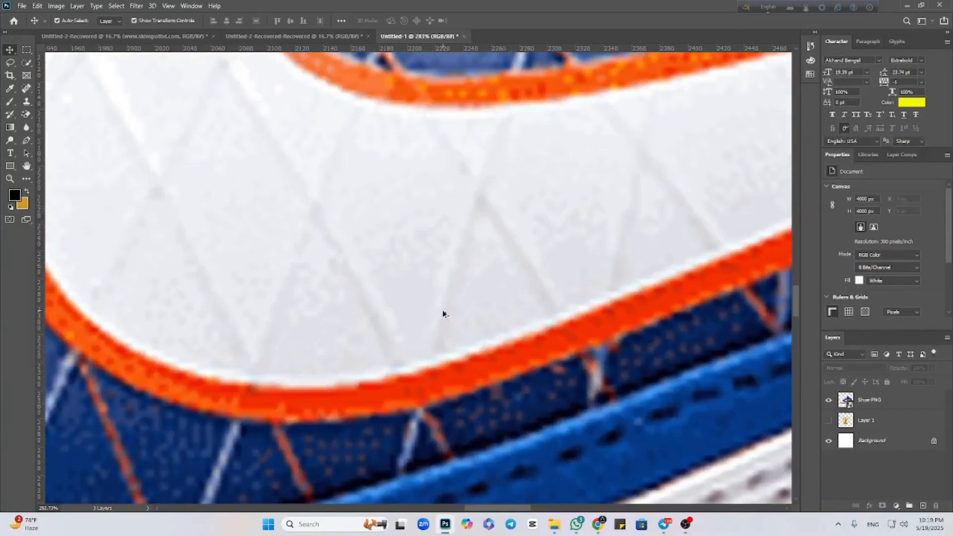
pyautogui.scroll(-15, 444, 313)
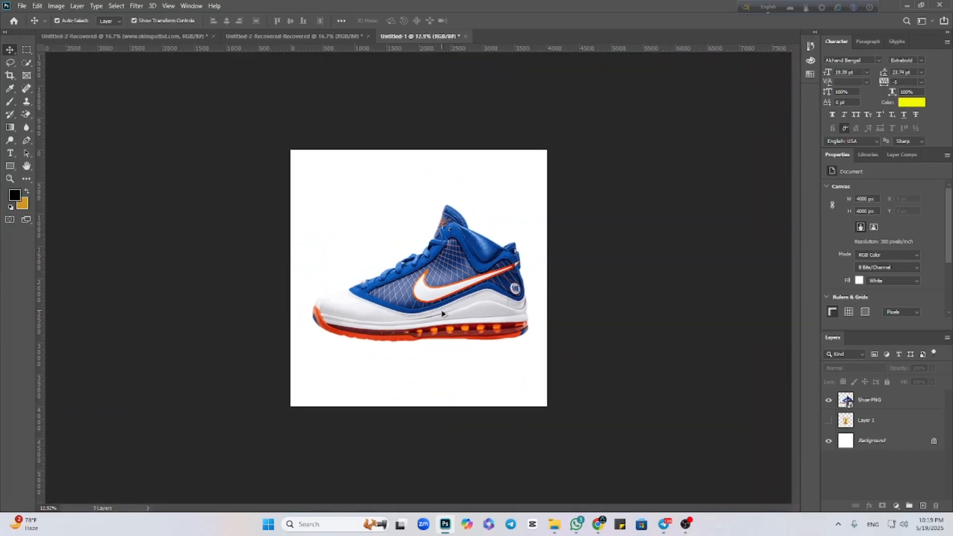
pyautogui.scroll(-5, 442, 314)
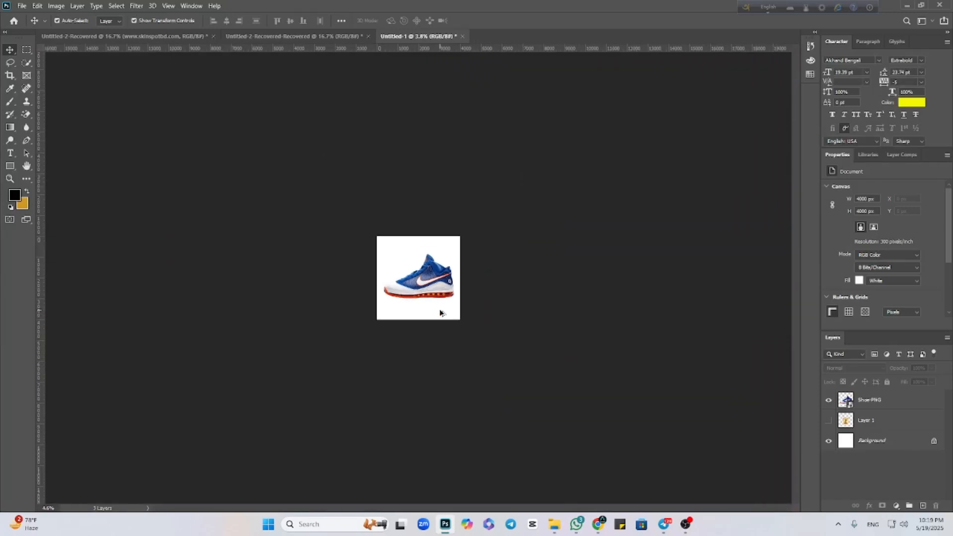
# Check the shoe's detail in a close-up of the whole shoe and in the full-canvas view.
pyautogui.scroll(10, 439, 313)
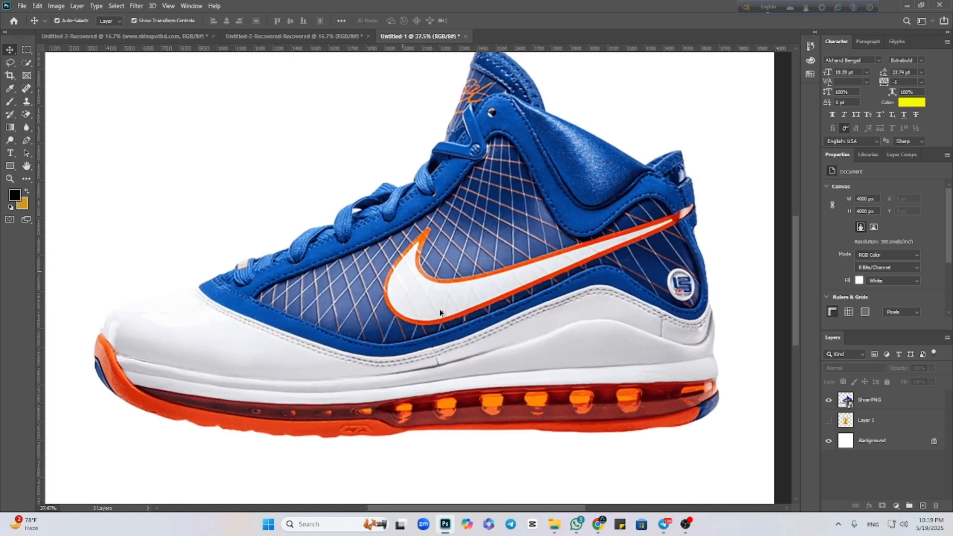
pyautogui.scroll(2, 440, 314)
pyautogui.scroll(-5, 439, 311)
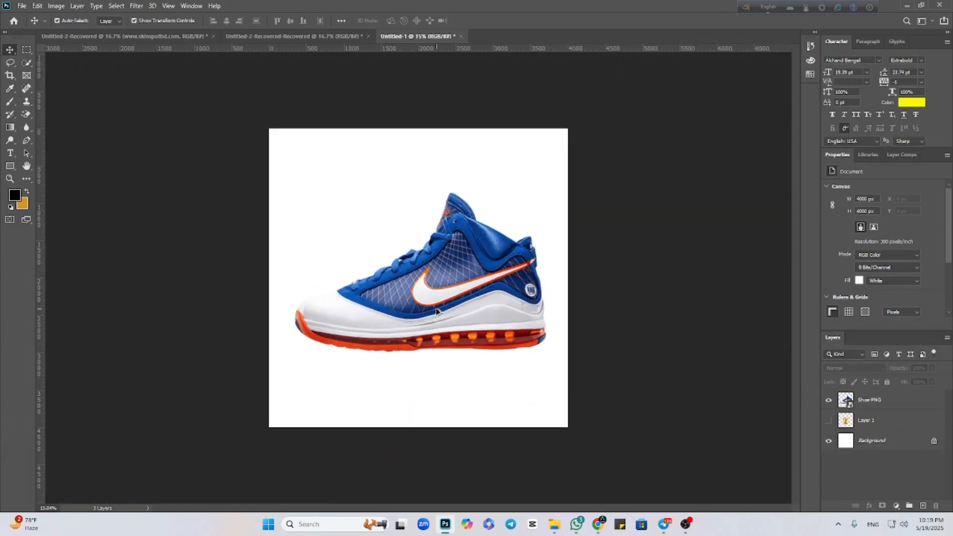
pyautogui.scroll(1, 439, 312)
pyautogui.scroll(1, 440, 313)
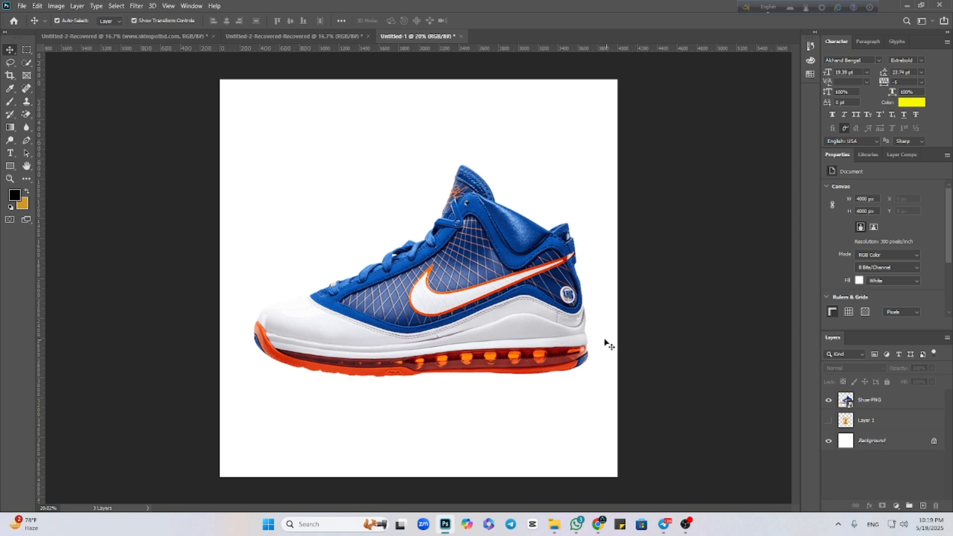
# Duplicate the shoe four times and spread the overlapping copies across the canvas.
pyautogui.click(576, 344)
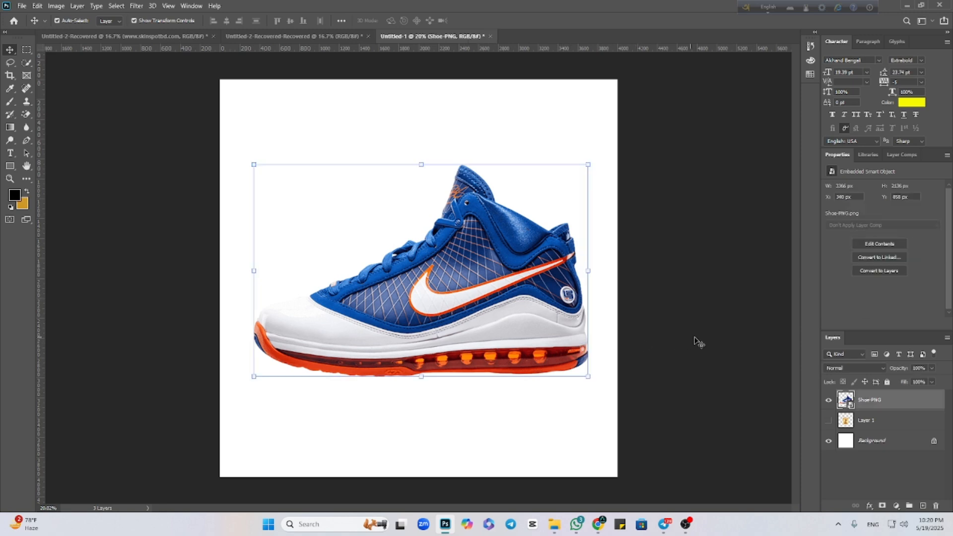
pyautogui.click(718, 344)
pyautogui.click(547, 311)
pyautogui.moveTo(485, 296); pyautogui.dragTo(585, 240)
pyautogui.click(701, 416)
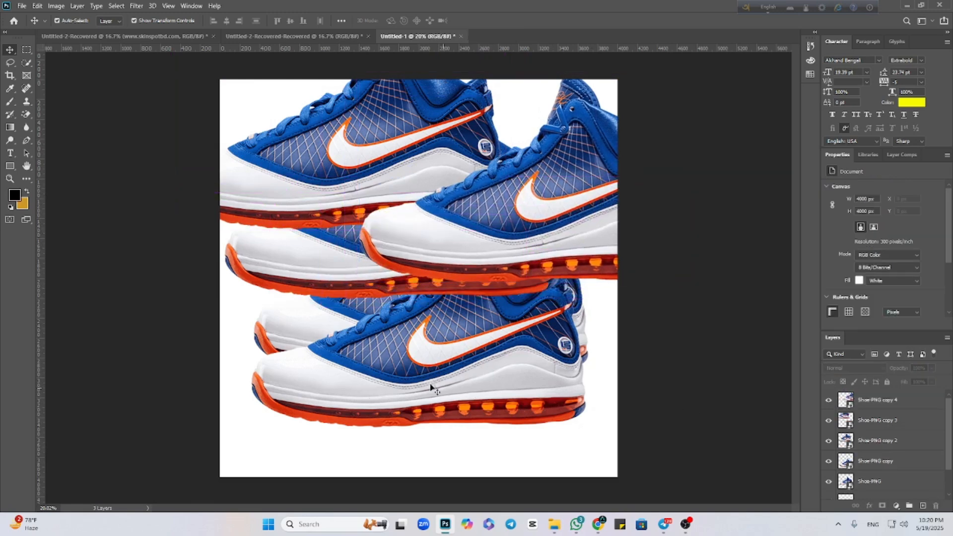
# Select the original shoe beneath the overlapping copies and lock all of its layer's properties.
pyautogui.click(279, 334)
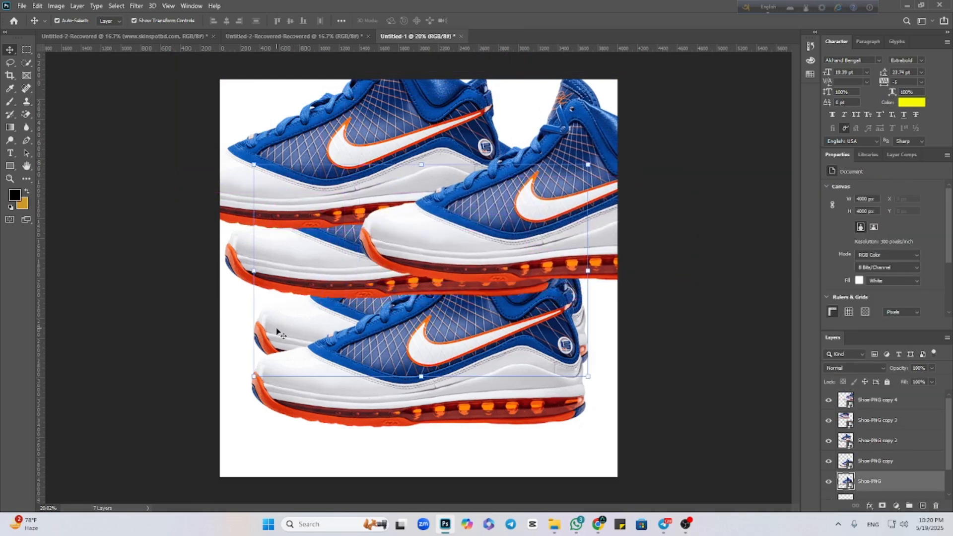
pyautogui.click(409, 244)
pyautogui.click(312, 329)
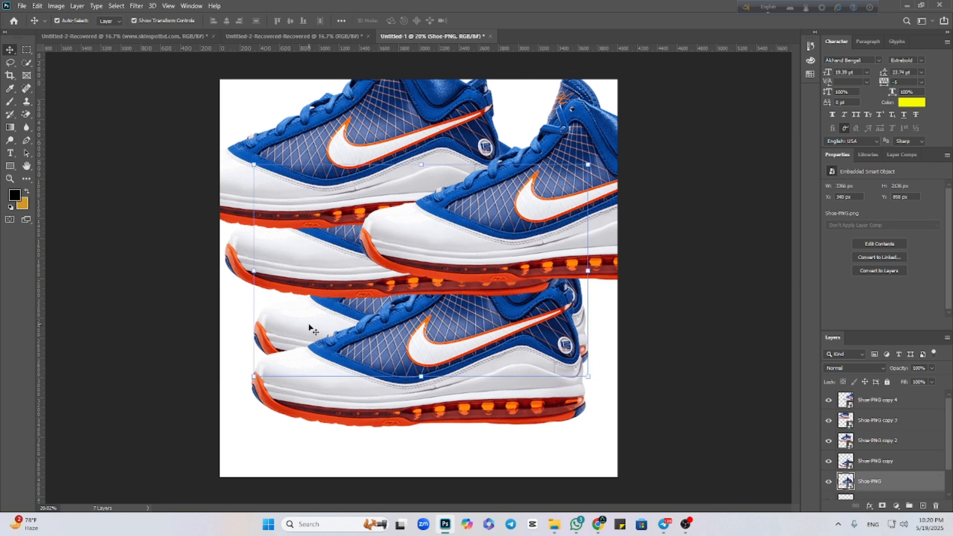
pyautogui.moveTo(320, 264); pyautogui.dragTo(342, 279)
pyautogui.click(295, 324)
pyautogui.click(713, 342)
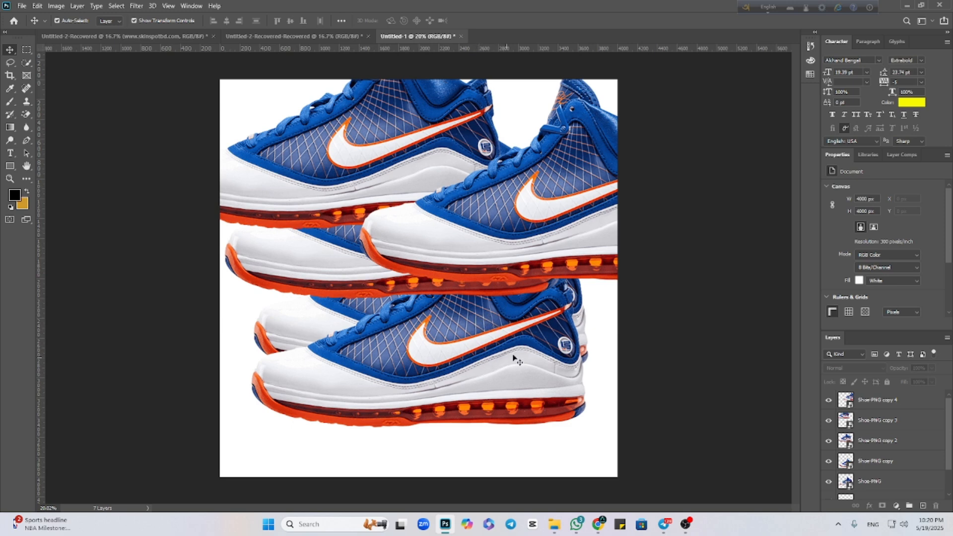
pyautogui.click(314, 327)
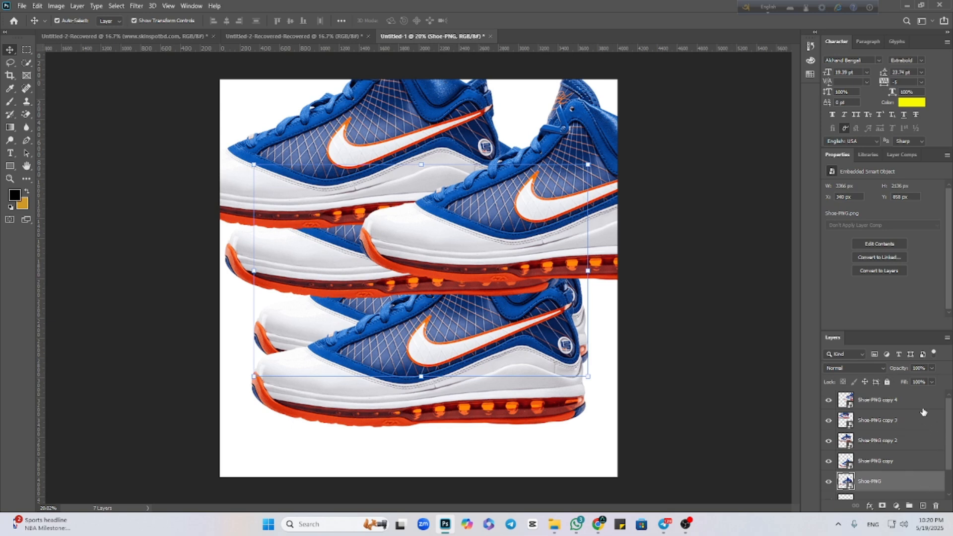
pyautogui.click(888, 383)
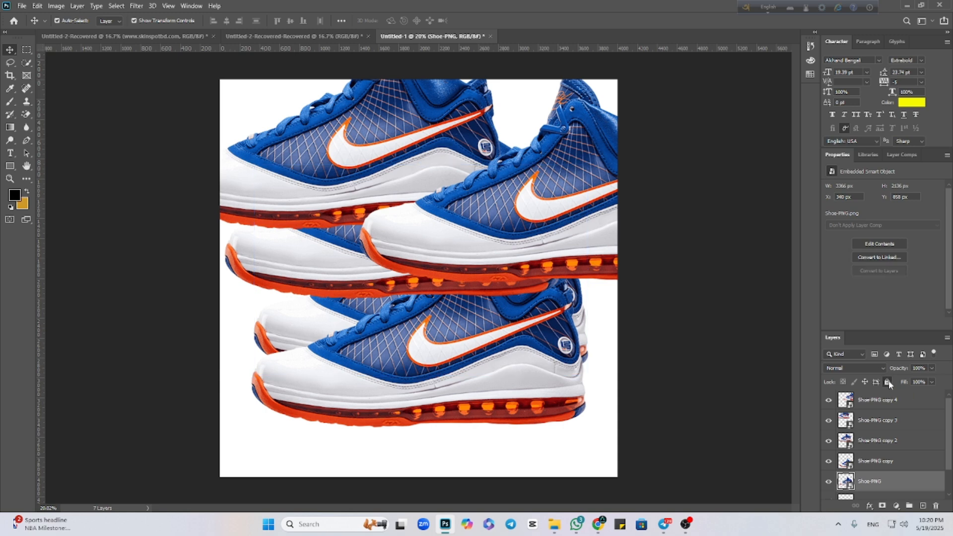
pyautogui.click(759, 400)
# Try to move the locked original shoe, and move the copy in front of it to the canvas's lower-right corner.
pyautogui.moveTo(320, 321)
pyautogui.mouseDown()
pyautogui.moveTo(371, 327)
pyautogui.moveTo(313, 320)
pyautogui.mouseUp()
pyautogui.moveTo(310, 325); pyautogui.dragTo(323, 310)
pyautogui.moveTo(356, 369); pyautogui.dragTo(481, 419)
# Try moving the locked original shoe again, then unlock its layer and shift it about 720 px to the left.
pyautogui.moveTo(307, 348); pyautogui.dragTo(306, 347)
pyautogui.moveTo(332, 348); pyautogui.dragTo(330, 364)
pyautogui.moveTo(328, 331); pyautogui.dragTo(319, 365)
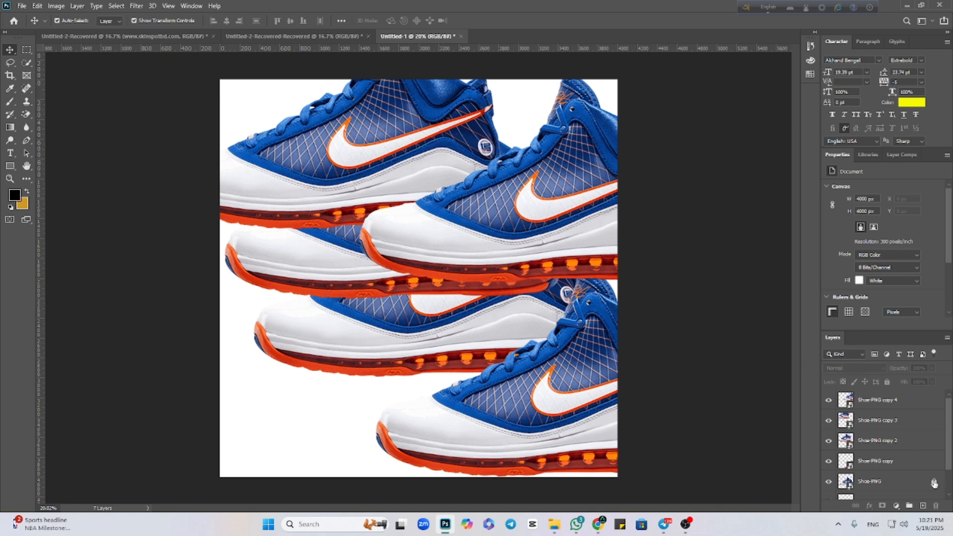
pyautogui.moveTo(432, 332); pyautogui.dragTo(358, 331)
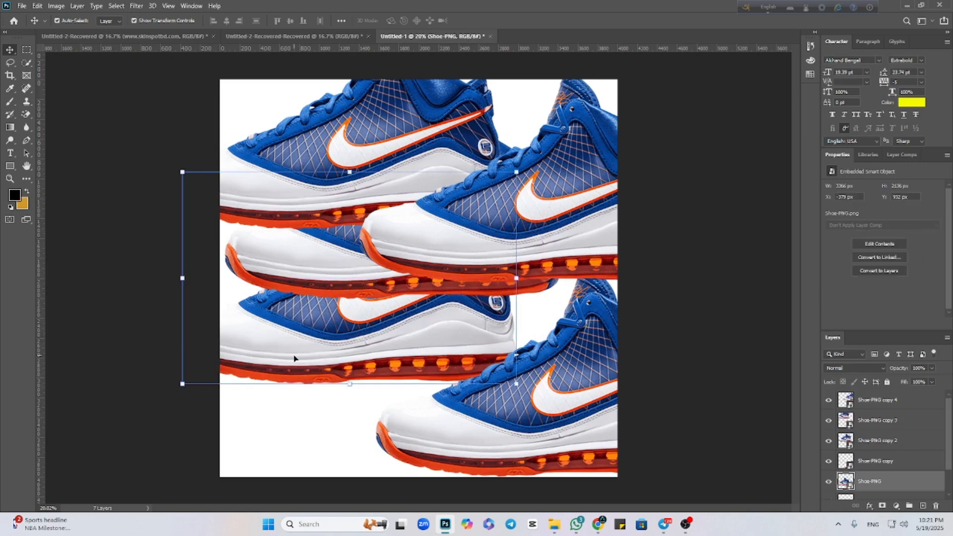
# Undo the moves, the layer lock and all duplicates, back to the single shoe, and deselect it.
pyautogui.hotkey('ctrl', 'z')
pyautogui.hotkey('ctrl', 'z')
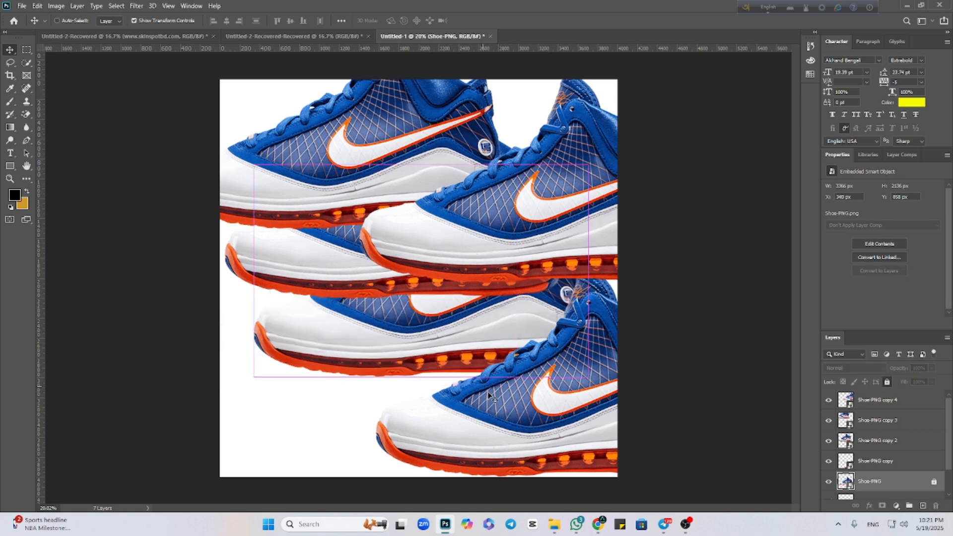
pyautogui.hotkey('ctrl', 'z')
pyautogui.hotkey('ctrl', 'z')
pyautogui.hotkey('ctrl', 'z')
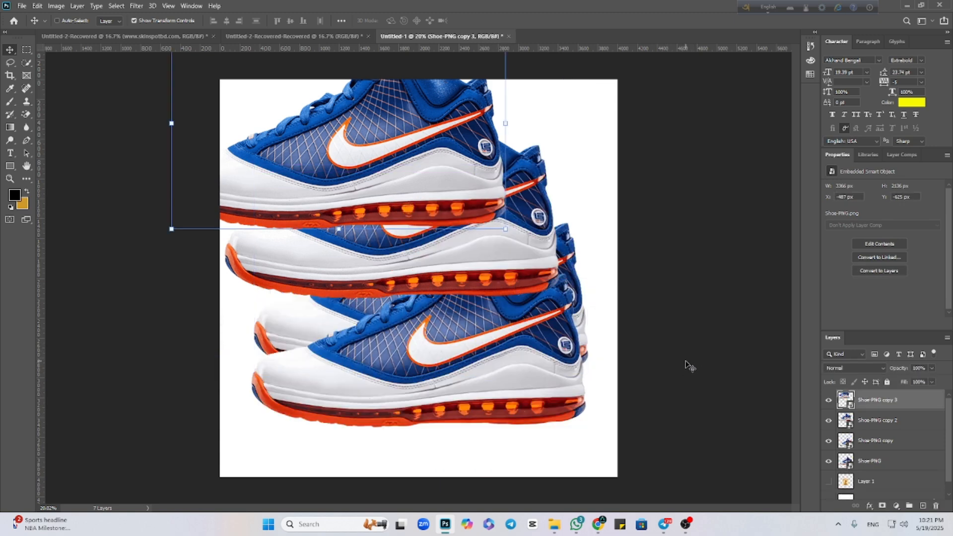
pyautogui.hotkey('ctrl', 'z')
pyautogui.hotkey('ctrl', 'z')
pyautogui.hotkey('ctrl', 'z')
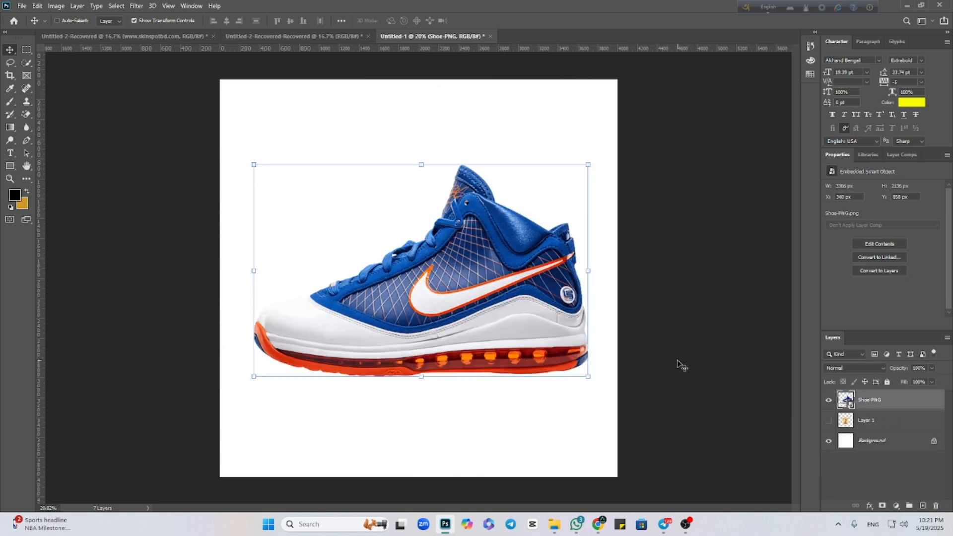
pyautogui.click(691, 361)
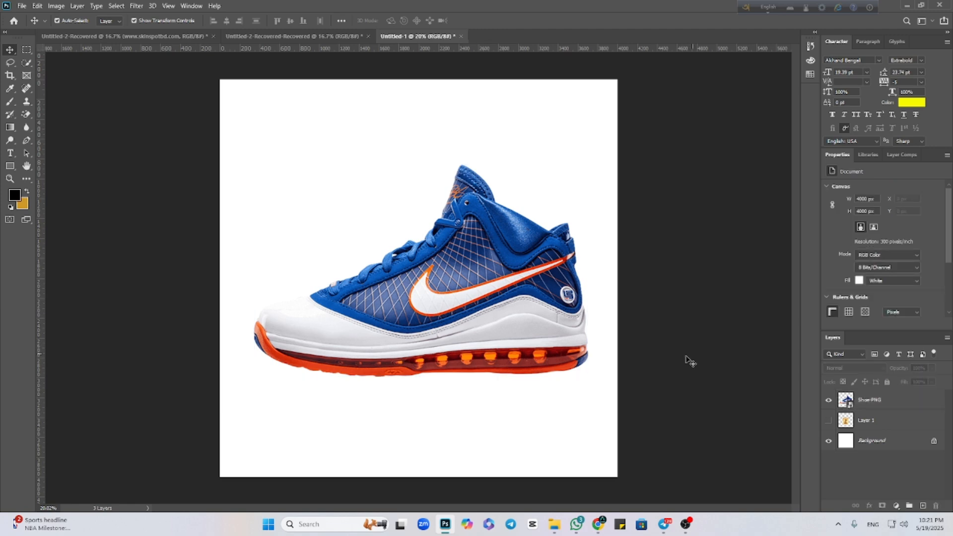
# Scale the shoe down proportionally to 29.72%, move it up near the canvas centre and apply the transform.
pyautogui.click(496, 313)
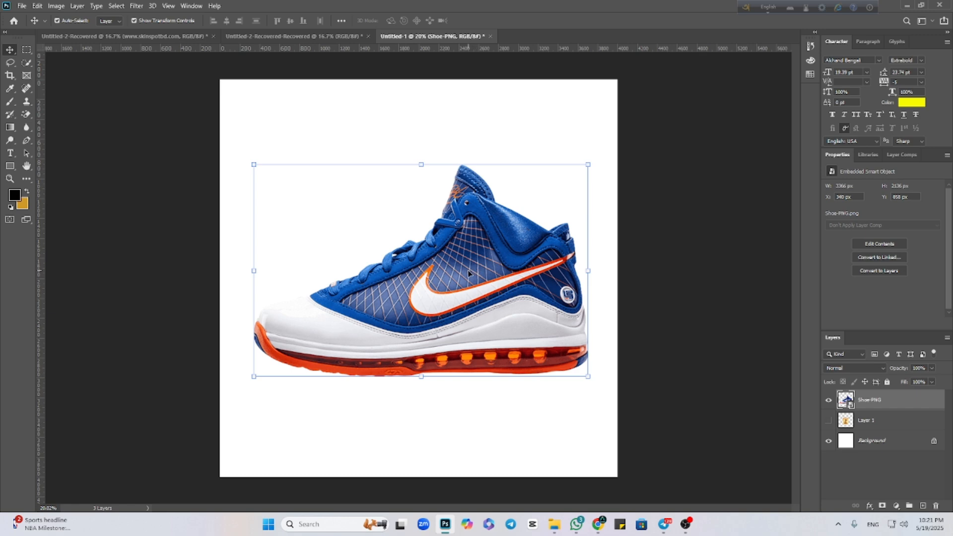
pyautogui.moveTo(422, 165); pyautogui.dragTo(451, 247)
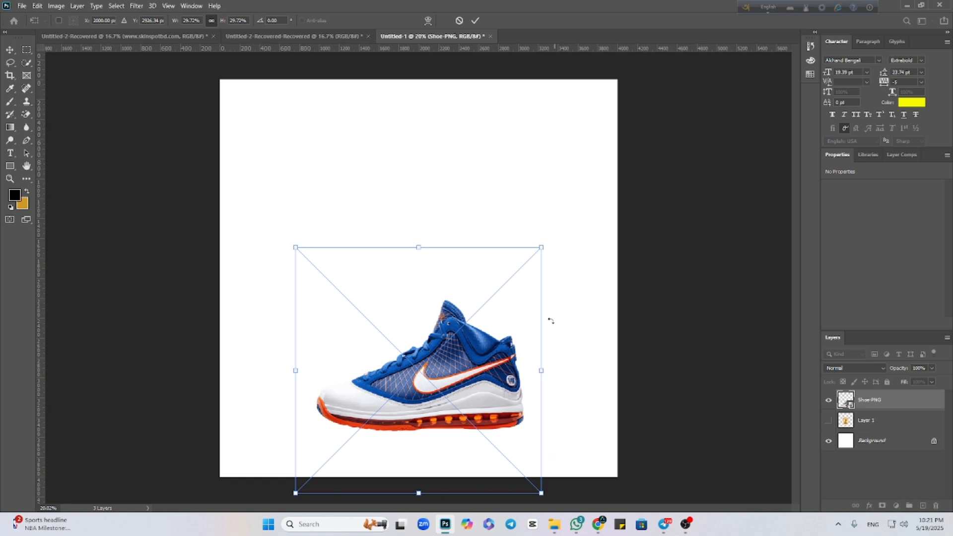
pyautogui.moveTo(423, 382); pyautogui.dragTo(424, 266)
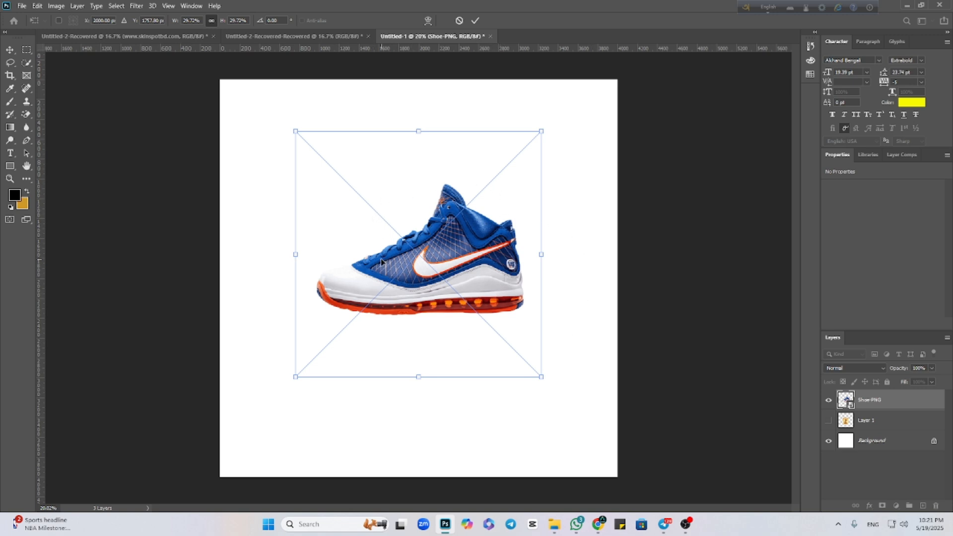
pyautogui.click(475, 21)
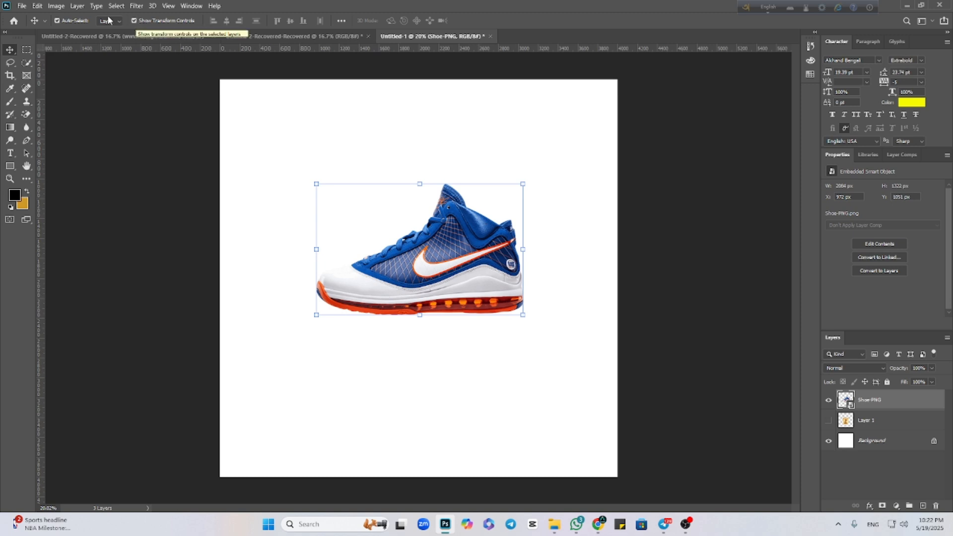
# Turn off Show Transform Controls and move the shoe around the canvas, ending in the lower-right area.
pyautogui.click(134, 21)
pyautogui.click(191, 182)
pyautogui.moveTo(465, 250); pyautogui.dragTo(507, 273)
pyautogui.moveTo(507, 273); pyautogui.dragTo(313, 313)
pyautogui.moveTo(312, 313); pyautogui.dragTo(596, 261)
pyautogui.moveTo(428, 311); pyautogui.dragTo(511, 398)
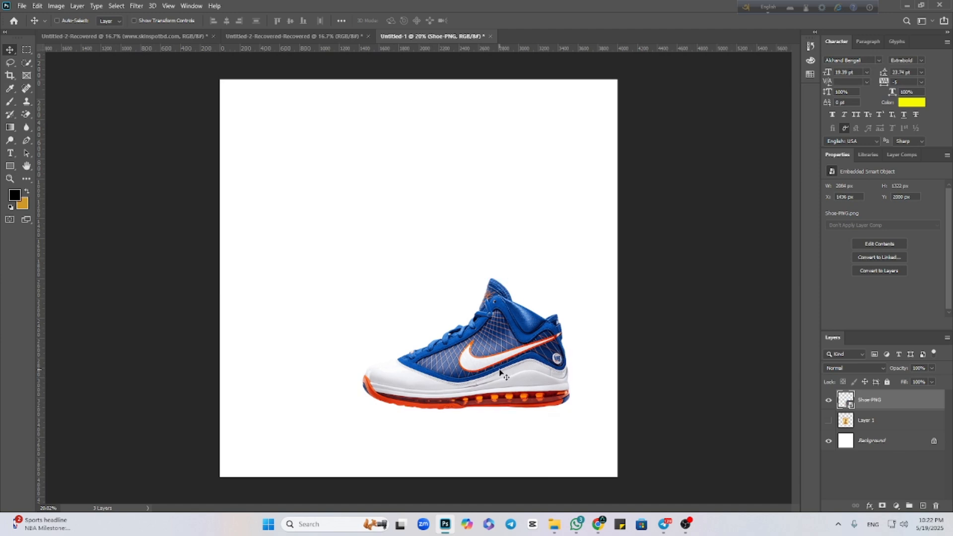
# Free-transform the shoe to move it back to the canvas centre at its current scale, and apply.
pyautogui.hotkey('ctrl', 't')
pyautogui.moveTo(511, 370); pyautogui.dragTo(471, 309)
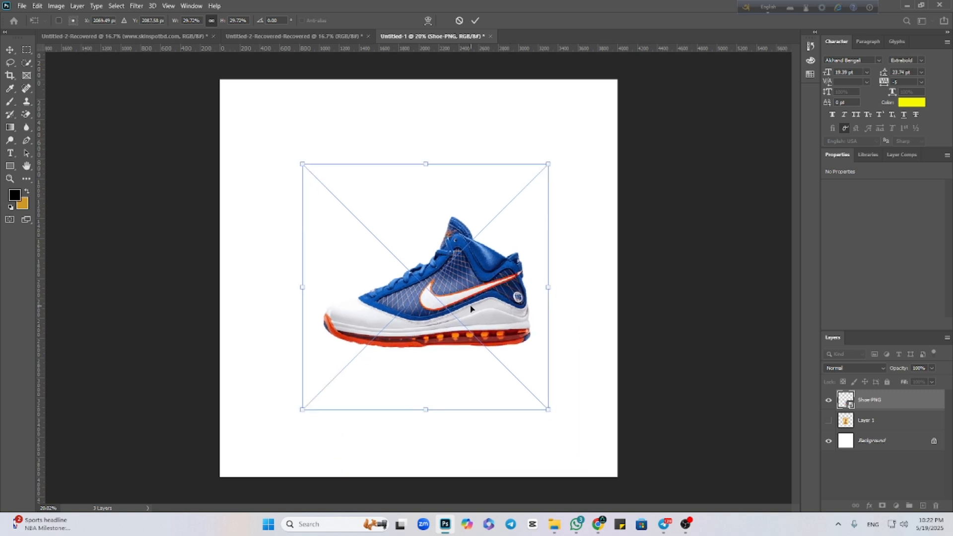
pyautogui.click(475, 20)
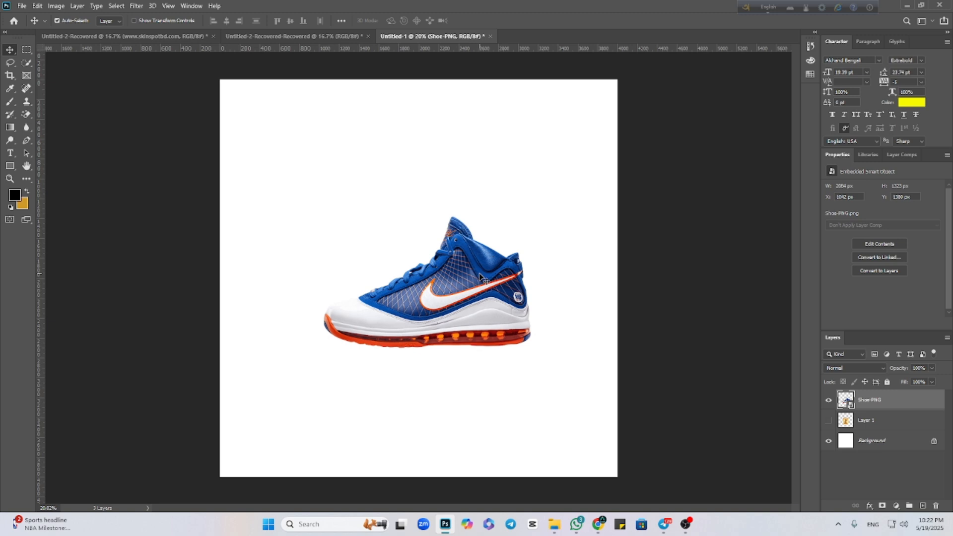
# Shift the shoe slightly left, turn Show Transform Controls back on and move it up and to the right.
pyautogui.moveTo(475, 299); pyautogui.dragTo(457, 306)
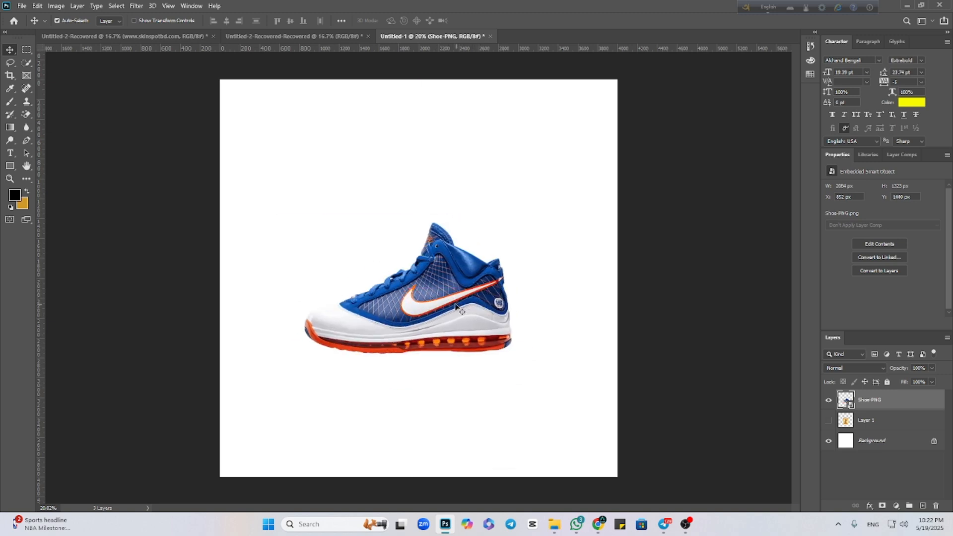
pyautogui.click(134, 21)
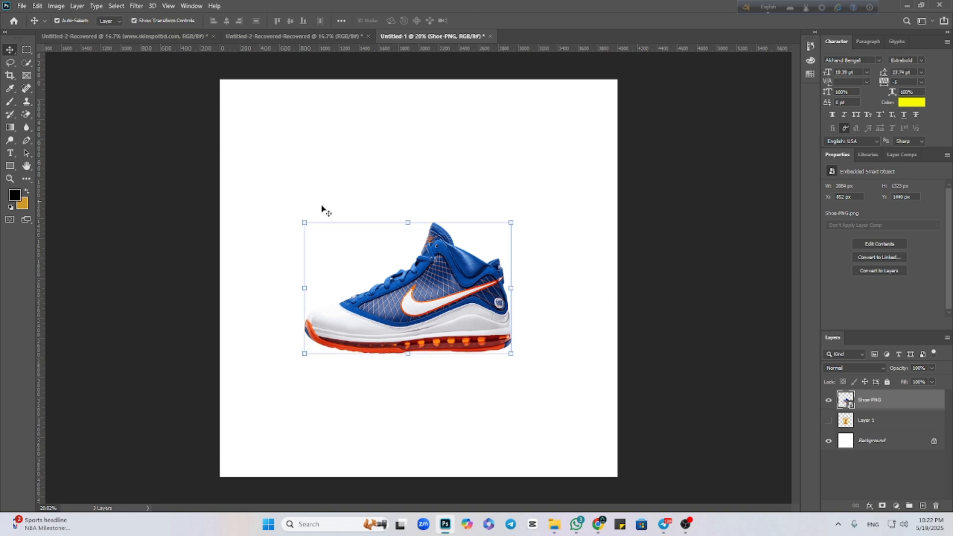
pyautogui.moveTo(442, 308); pyautogui.dragTo(464, 289)
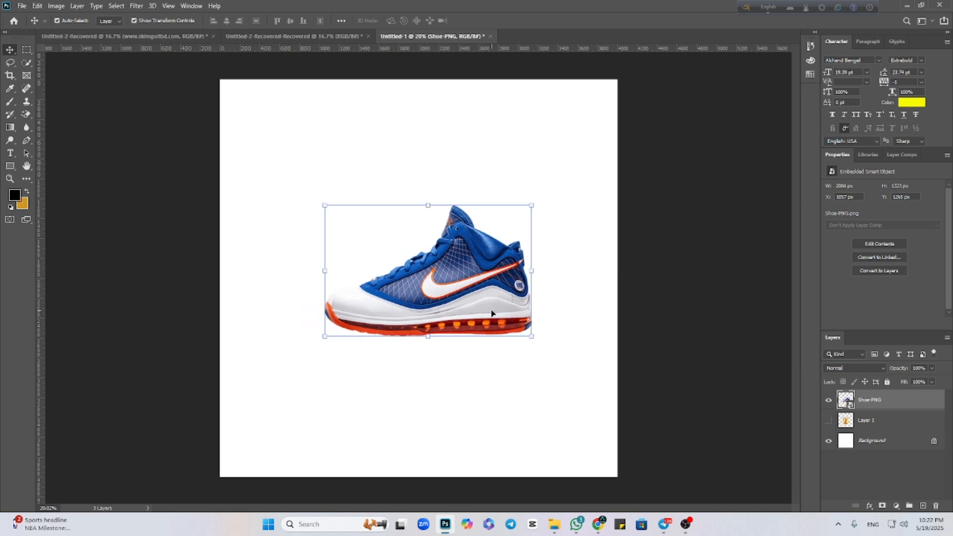
# Place the shoe at the canvas's upper left with four duplicates, three descending diagonally and one at the lower left, and deselect.
pyautogui.moveTo(449, 297); pyautogui.dragTo(309, 400)
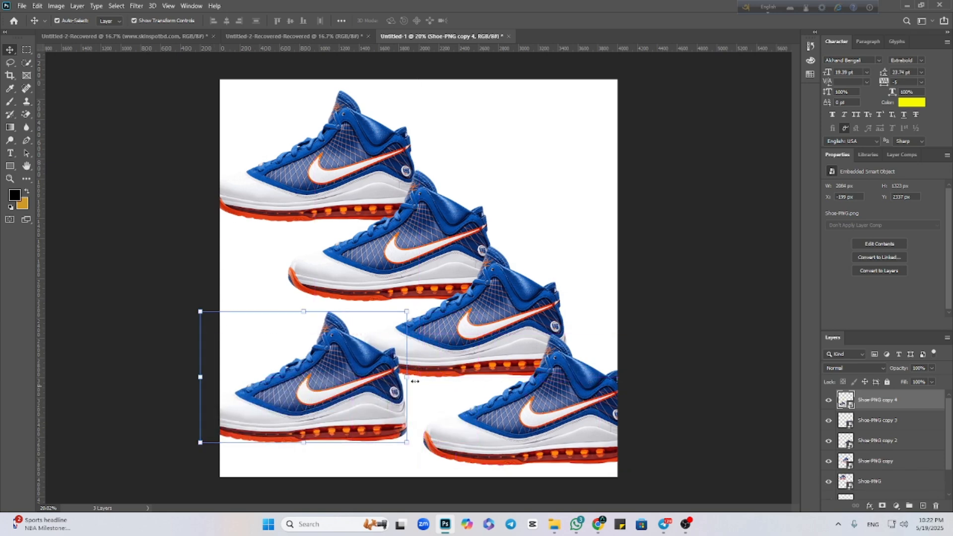
pyautogui.click(699, 282)
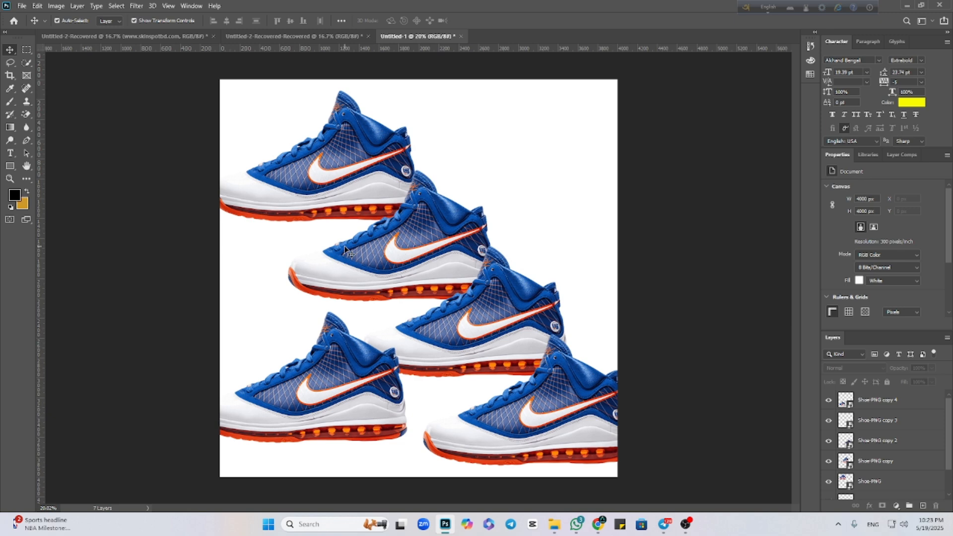
# Look through the layer stack from the topmost shoe copy to the Background, and select the original Shoe-PNG layer.
pyautogui.scroll(-1, 888, 421)
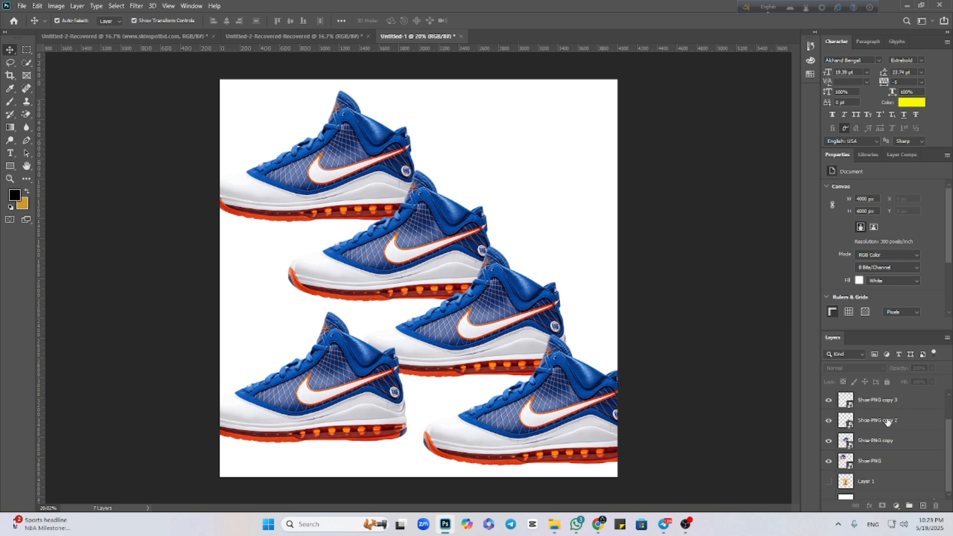
pyautogui.scroll(1, 888, 421)
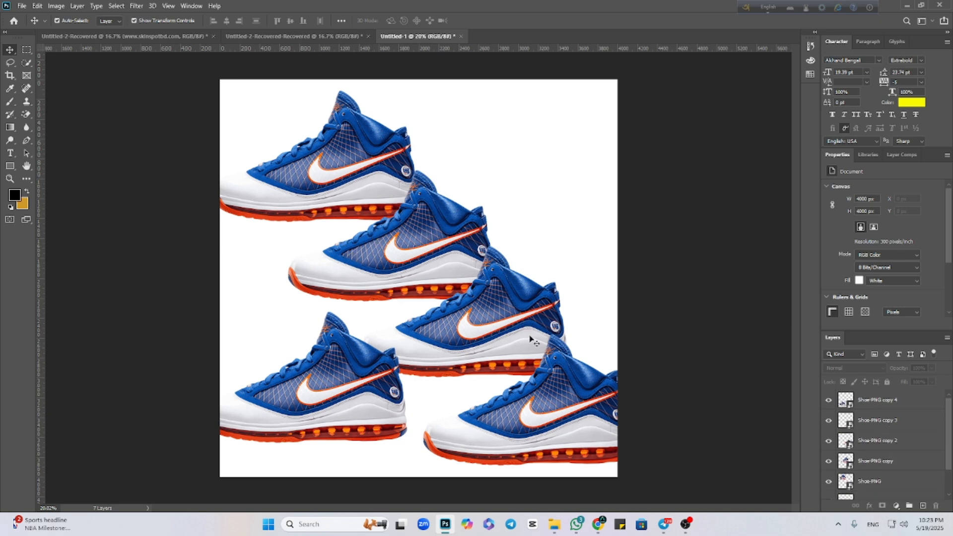
pyautogui.scroll(-2, 902, 489)
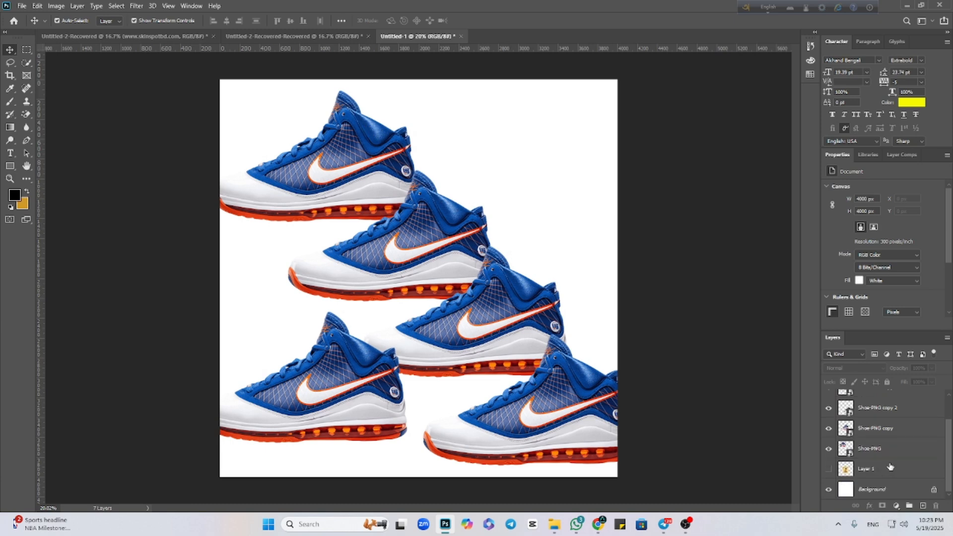
pyautogui.scroll(2, 890, 466)
pyautogui.scroll(-2, 888, 455)
pyautogui.scroll(2, 891, 462)
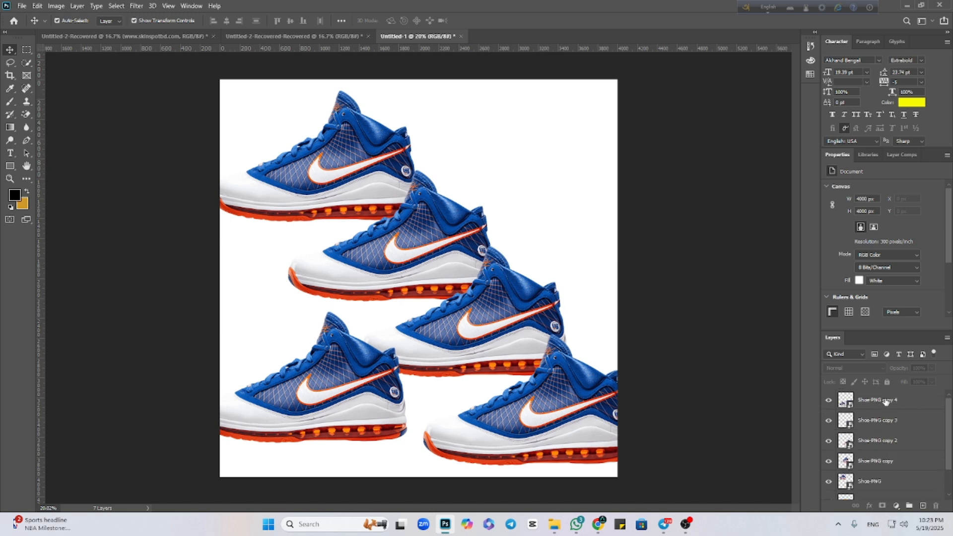
pyautogui.scroll(-1, 895, 466)
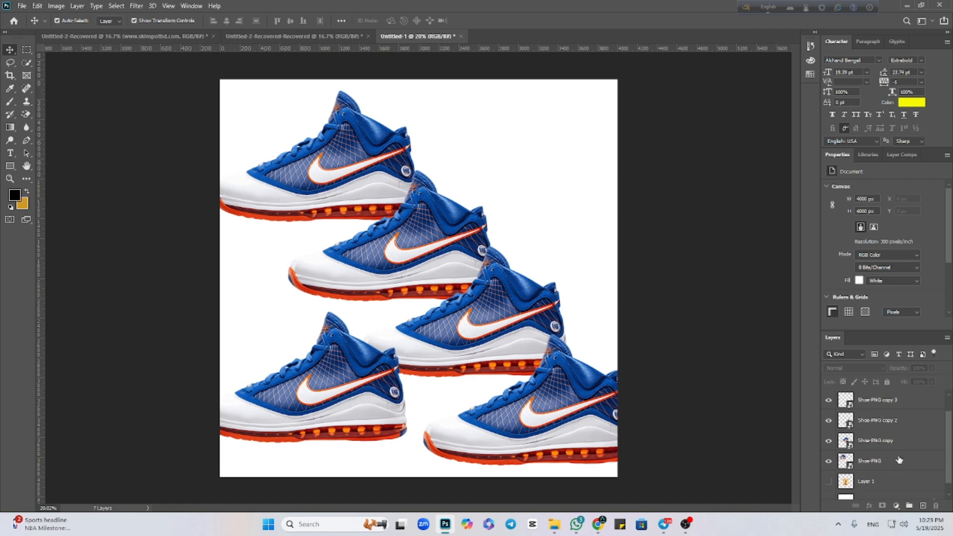
pyautogui.click(899, 459)
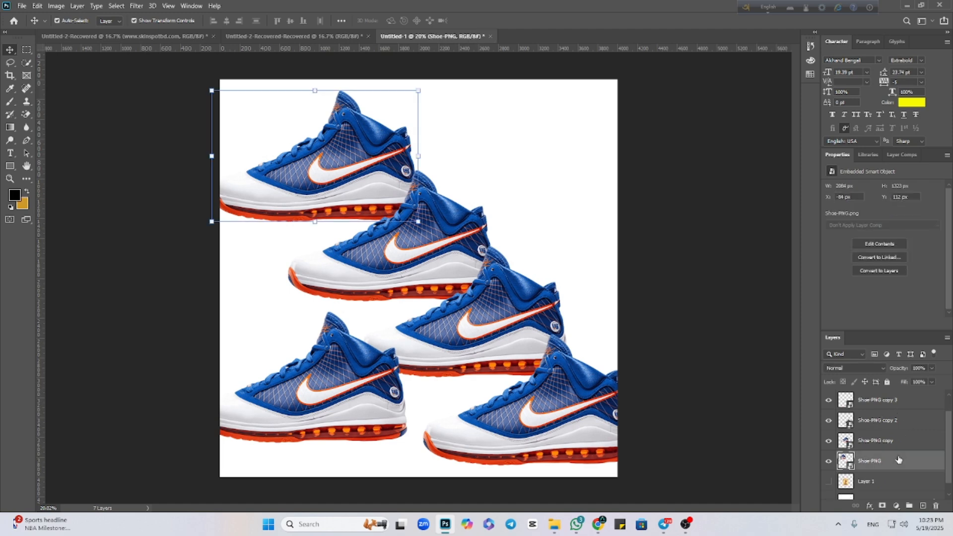
pyautogui.scroll(1, 899, 461)
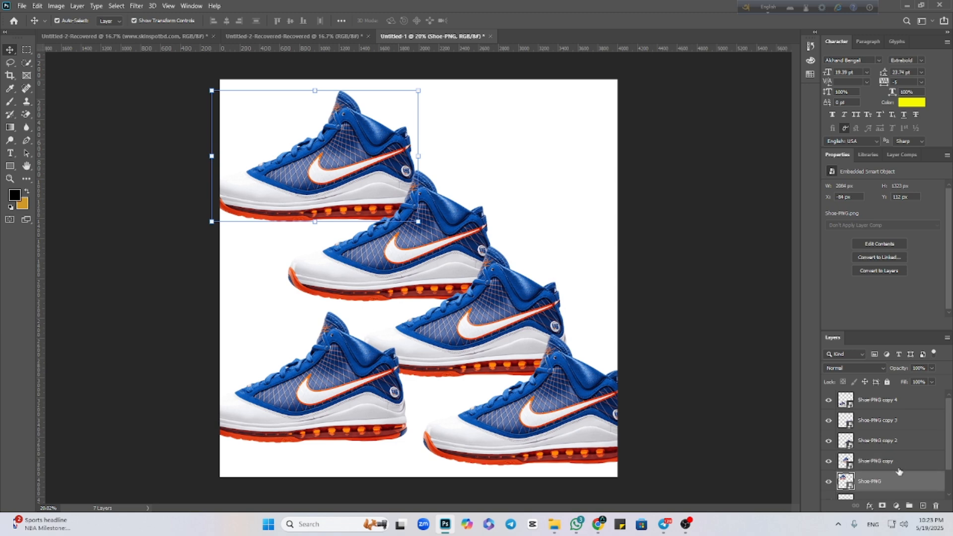
# Select all five shoe layers and try converting them into a single smart object, undoing the conversion.
pyautogui.keyDown('shift'); pyautogui.click(918, 401); pyautogui.keyUp('shift')
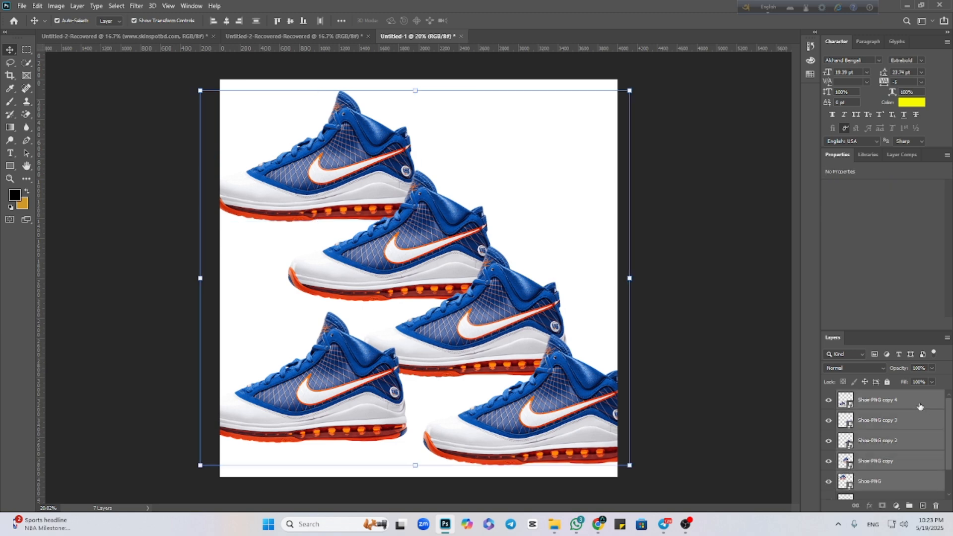
pyautogui.rightClick(892, 434)
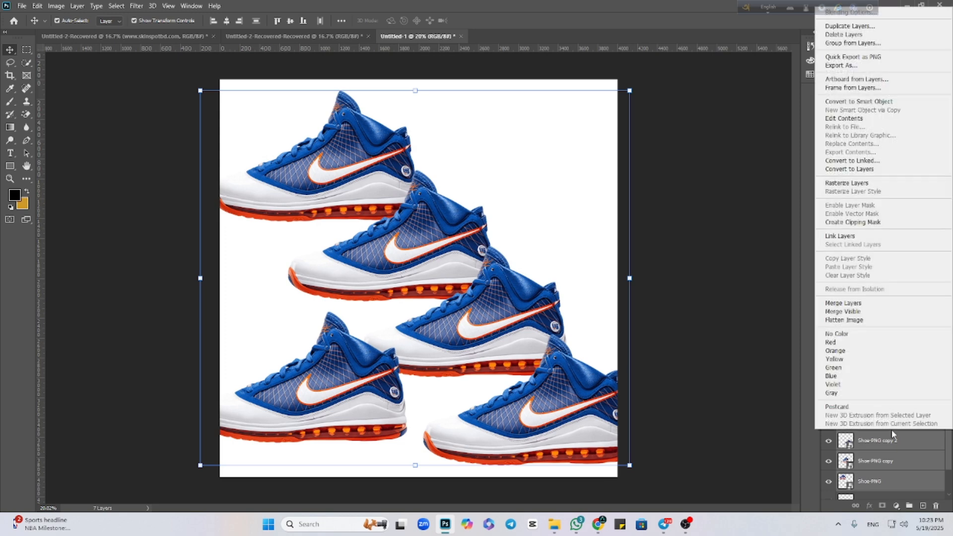
pyautogui.click(842, 101)
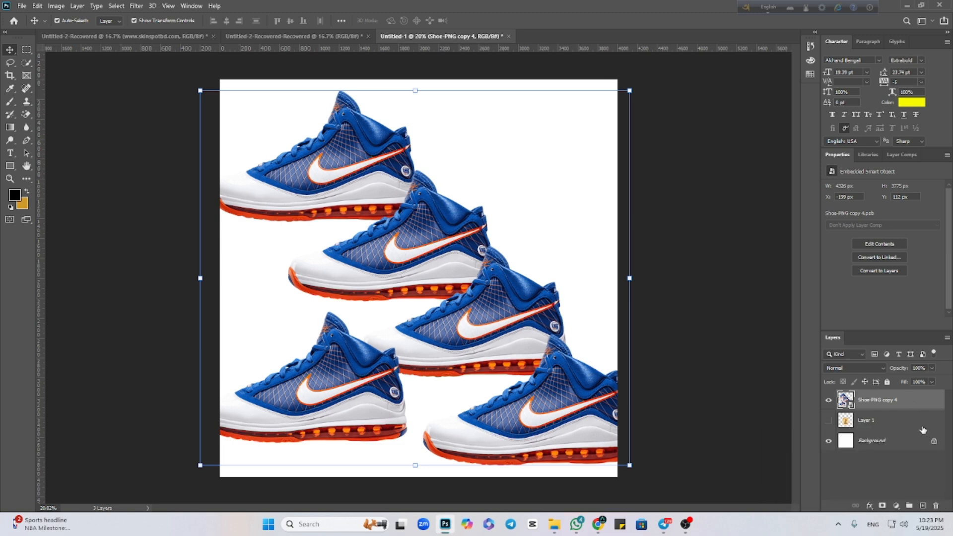
pyautogui.hotkey('ctrl', 'z')
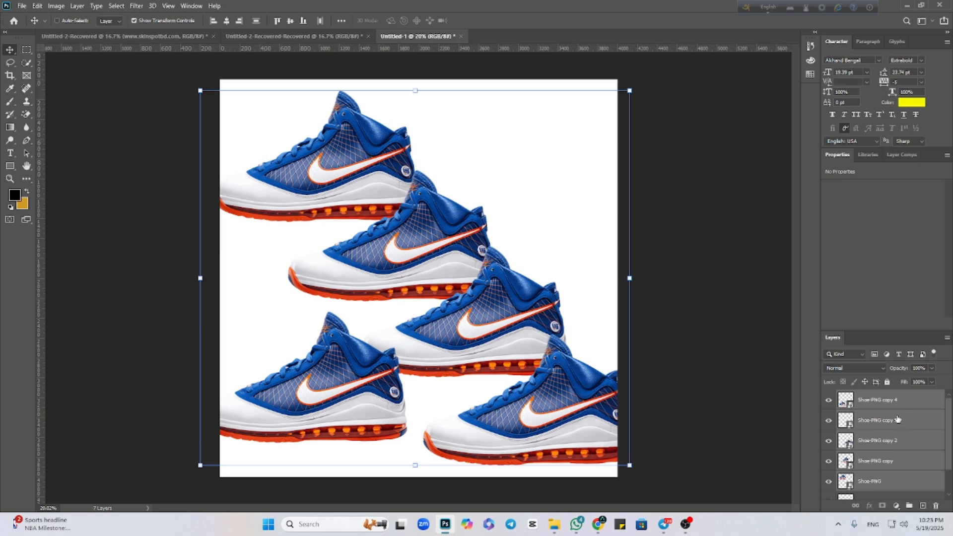
# Group the five selected shoe layers and toggle the group's visibility several times, leaving it shown.
pyautogui.hotkey('ctrl', 'g')
pyautogui.click(829, 396)
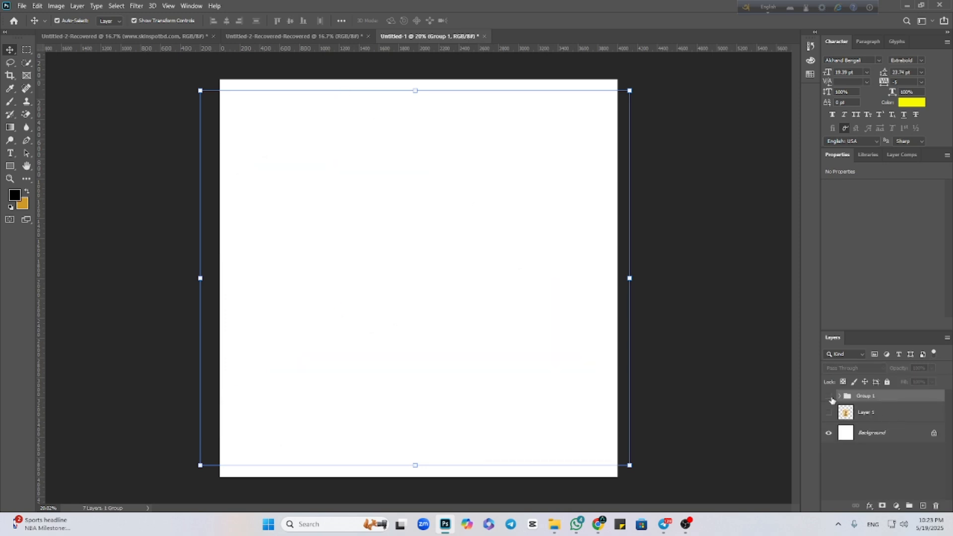
pyautogui.click(829, 397)
pyautogui.click(829, 397)
pyautogui.click(829, 396)
pyautogui.click(829, 397)
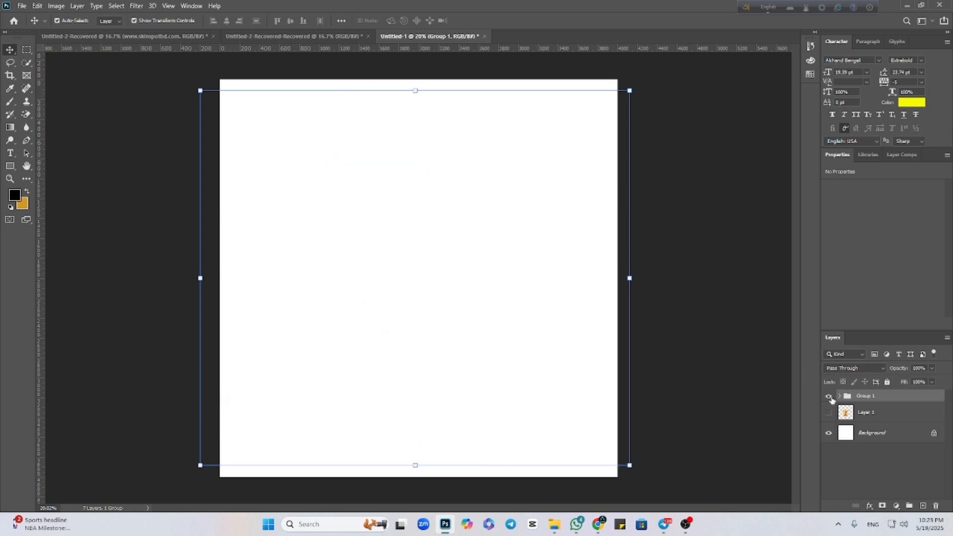
pyautogui.click(829, 396)
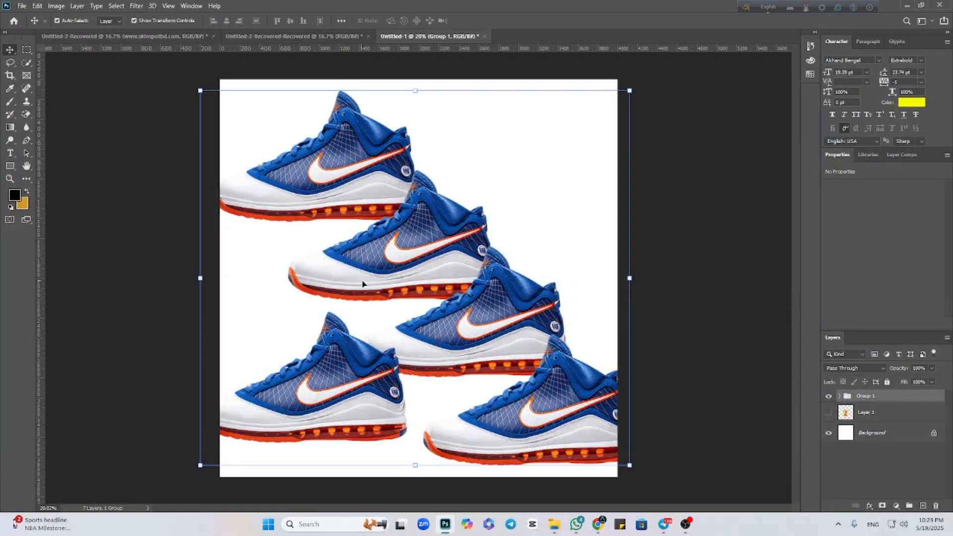
# Deselect, expand Group 1 to examine the shoe layers inside it, and collapse the group again.
pyautogui.click(507, 284)
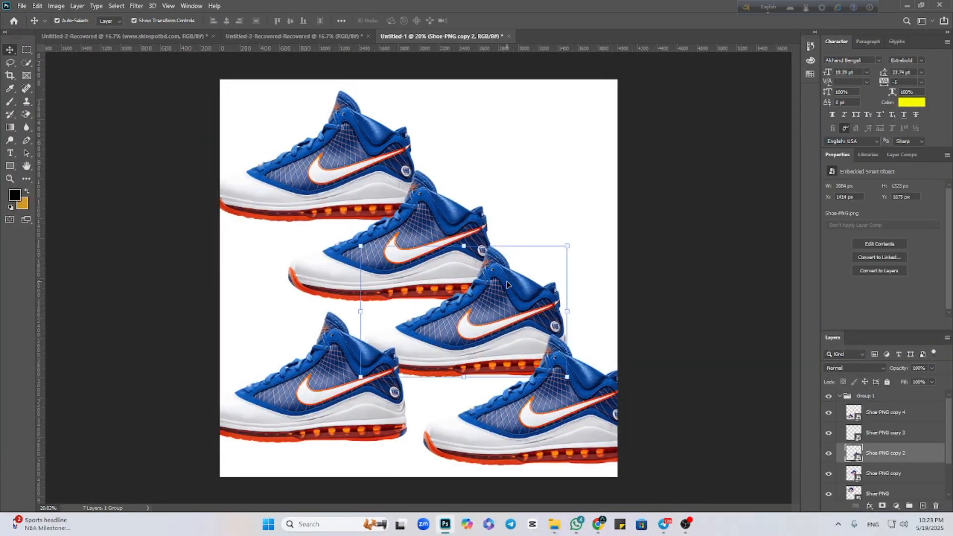
pyautogui.click(839, 396)
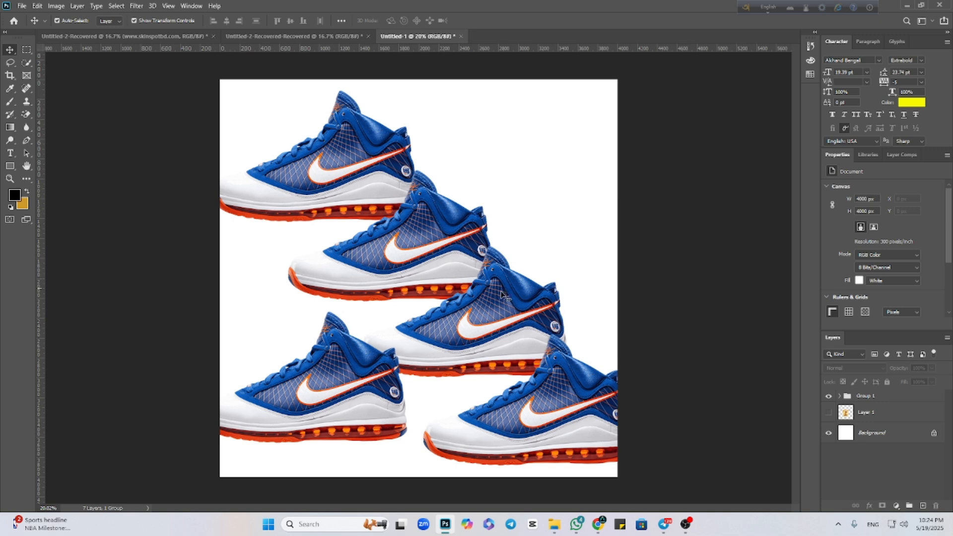
pyautogui.click(840, 397)
pyautogui.scroll(-2, 869, 437)
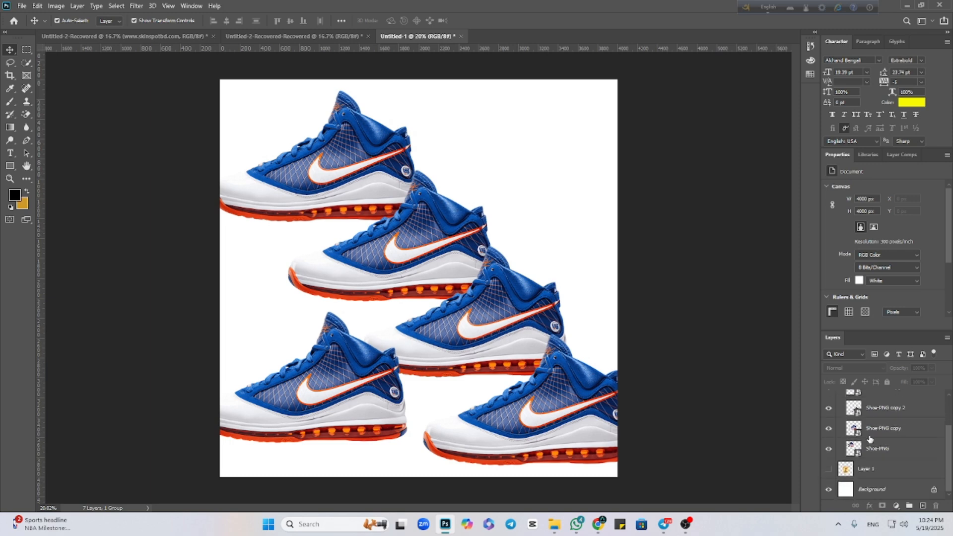
pyautogui.scroll(2, 871, 464)
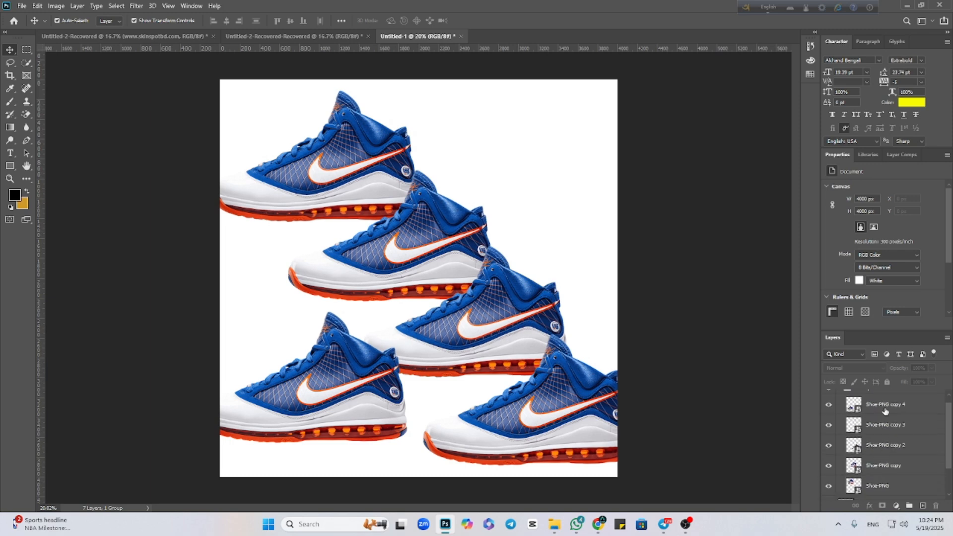
pyautogui.scroll(1, 854, 408)
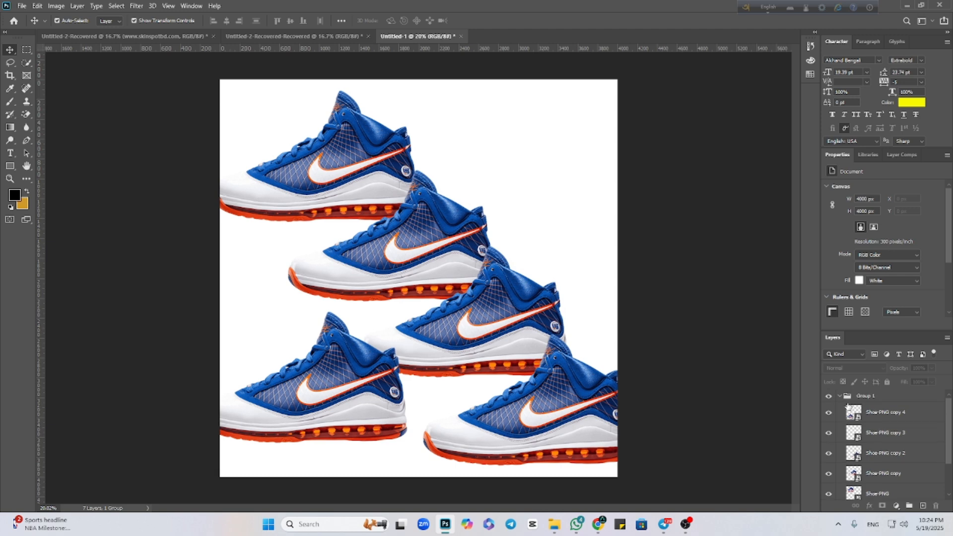
pyautogui.click(840, 396)
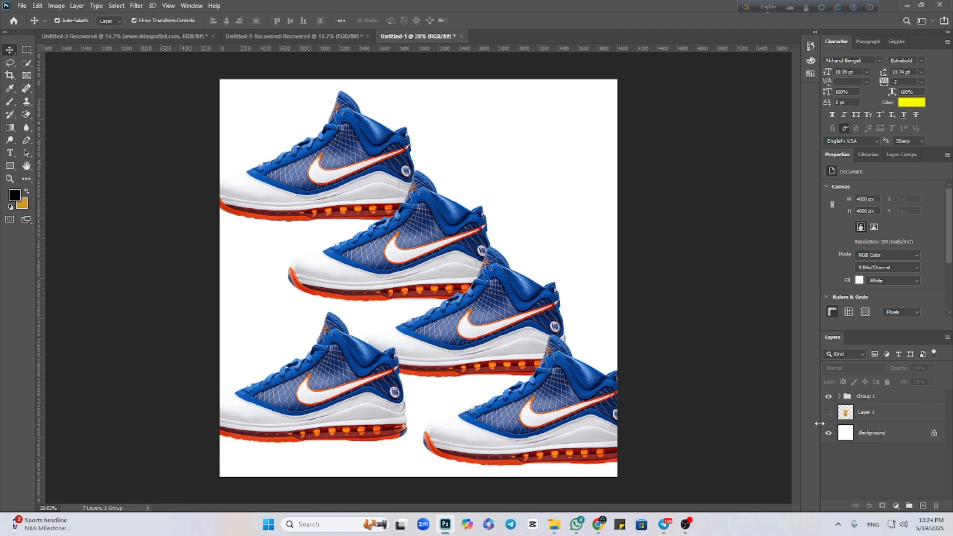
# Delete Group 1 together with its shoe layers and clear the layer selection.
pyautogui.click(898, 399)
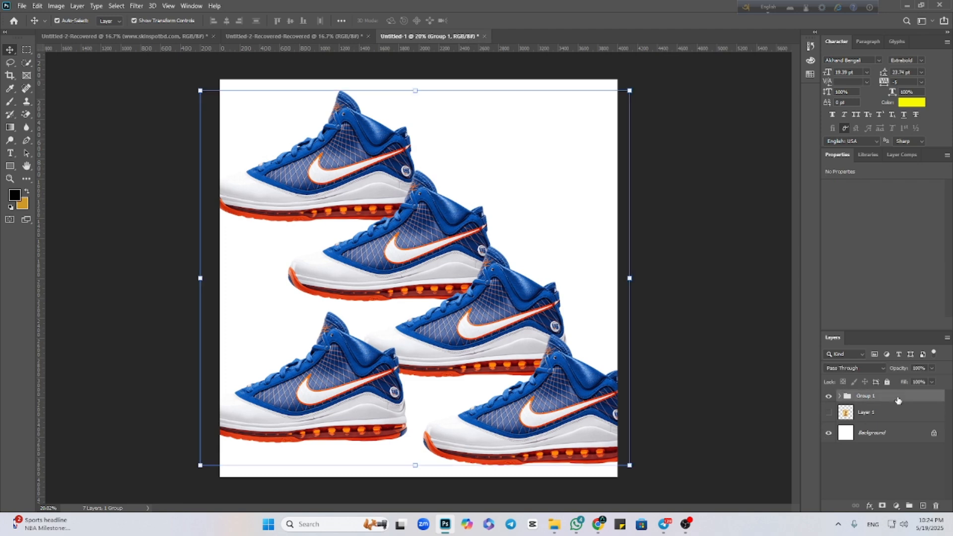
pyautogui.press('Delete')
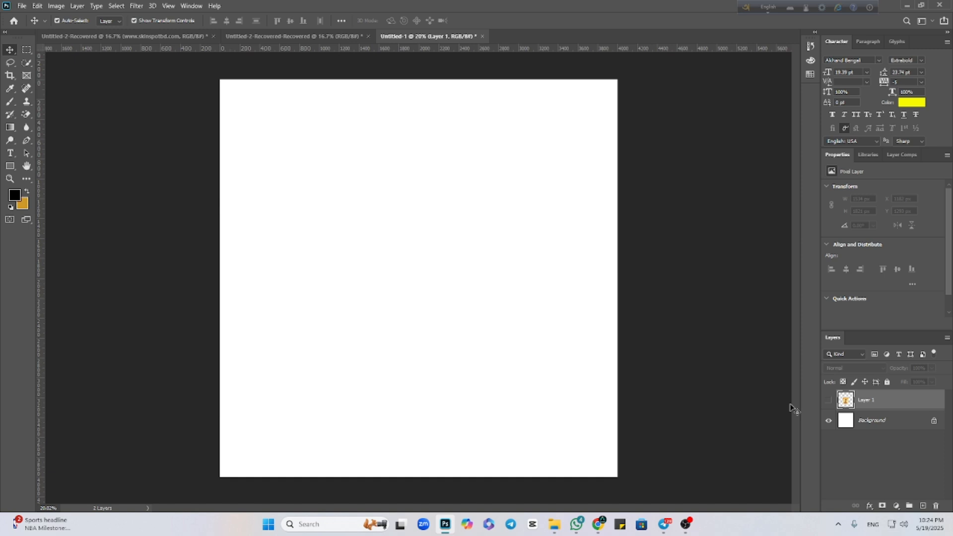
pyautogui.click(750, 413)
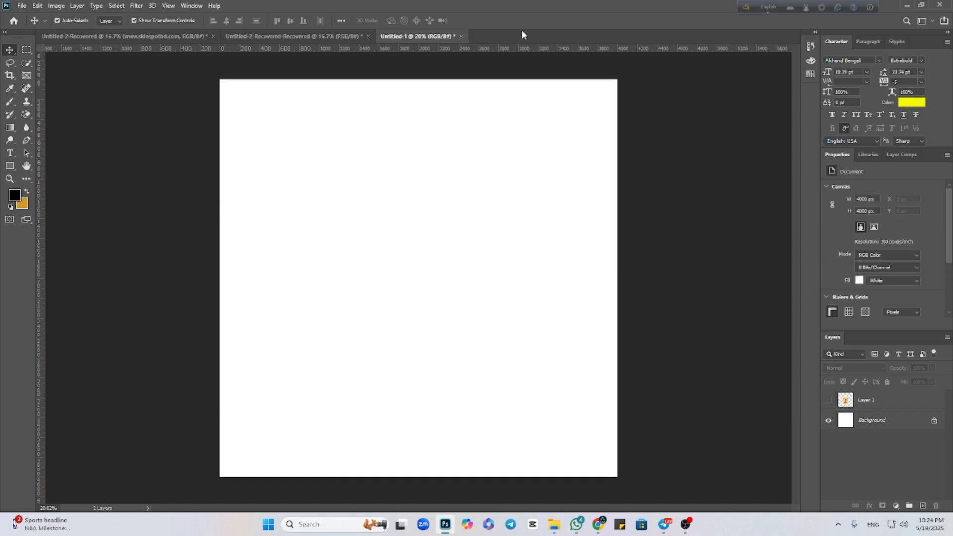
# Place Shoe-PNG.png from Downloads as an embedded image at its default size, and convert its layer to a smart object.
pyautogui.click(20, 7)
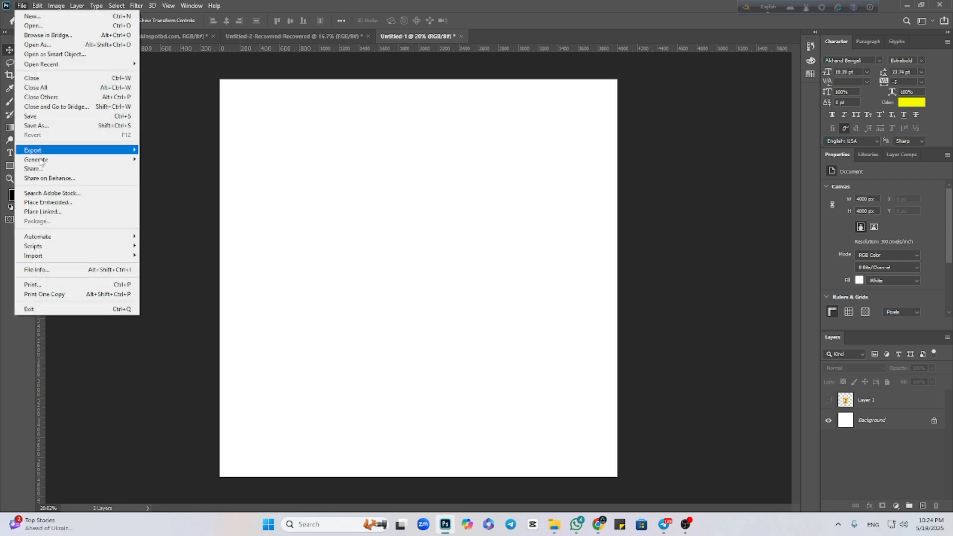
pyautogui.click(48, 203)
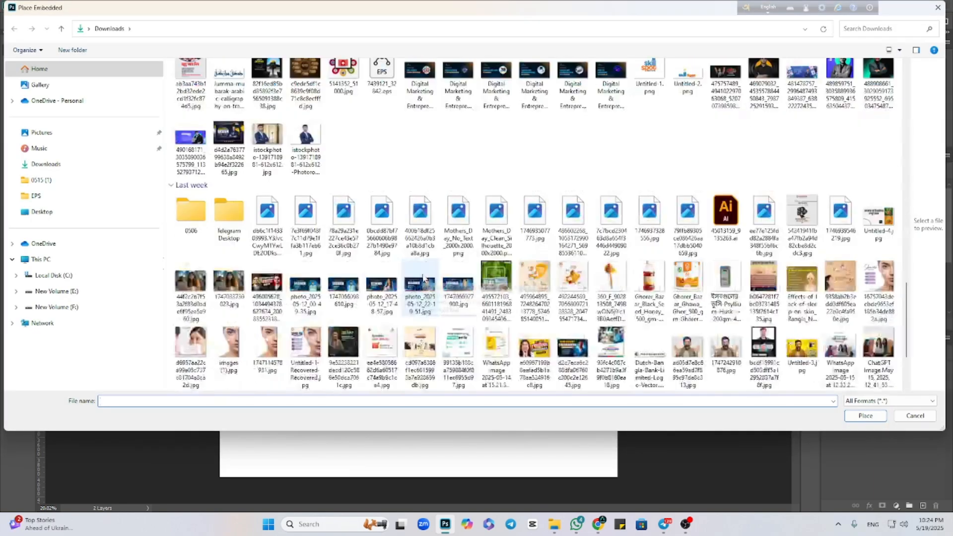
pyautogui.scroll(-3, 423, 278)
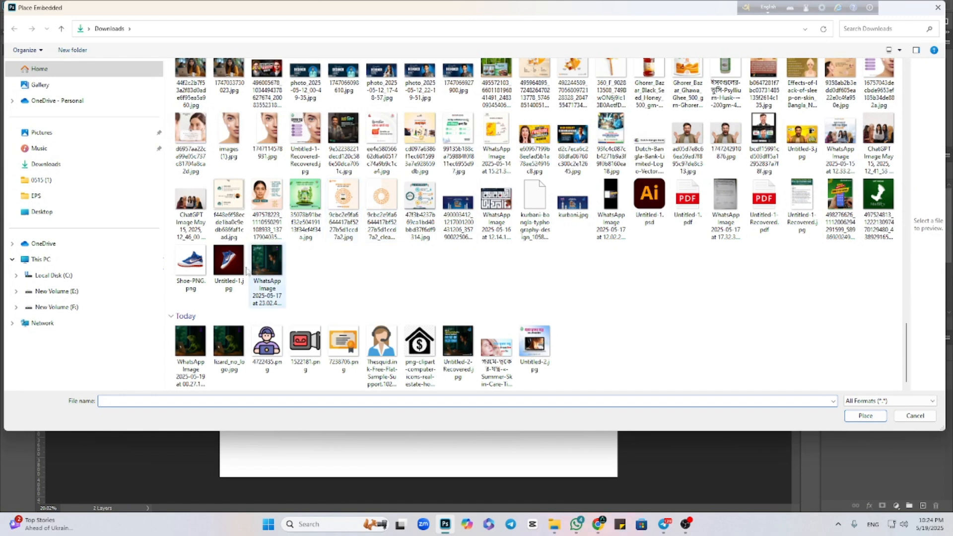
pyautogui.click(191, 263)
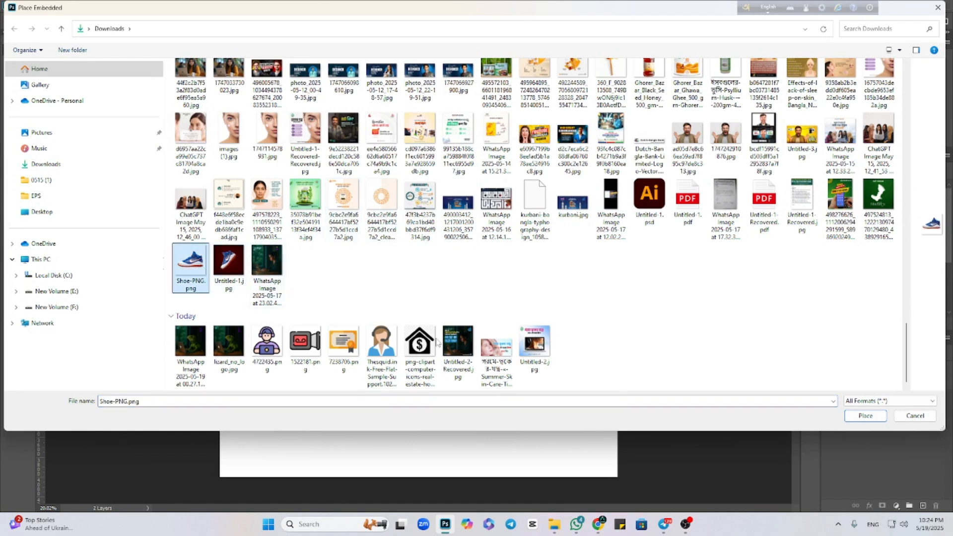
pyautogui.click(854, 419)
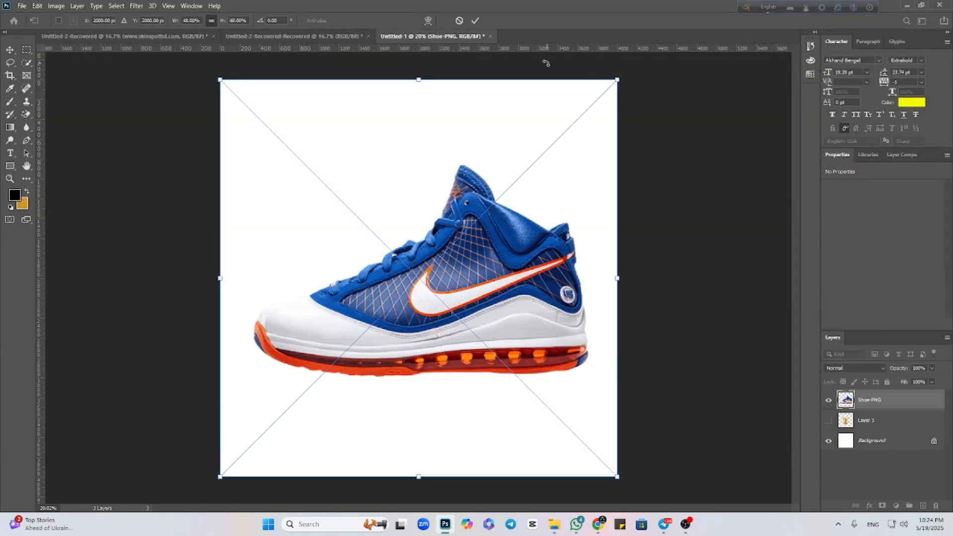
pyautogui.click(475, 20)
pyautogui.rightClick(919, 401)
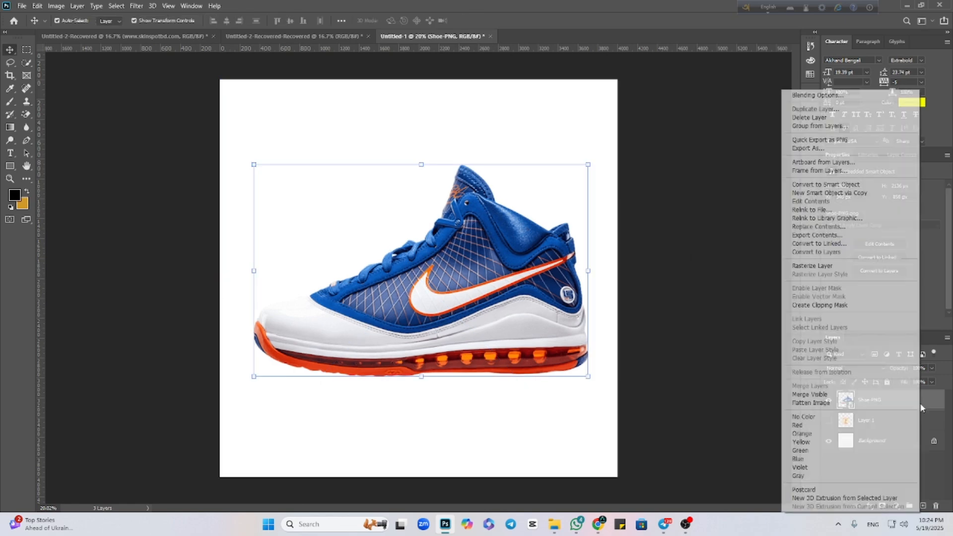
pyautogui.click(815, 184)
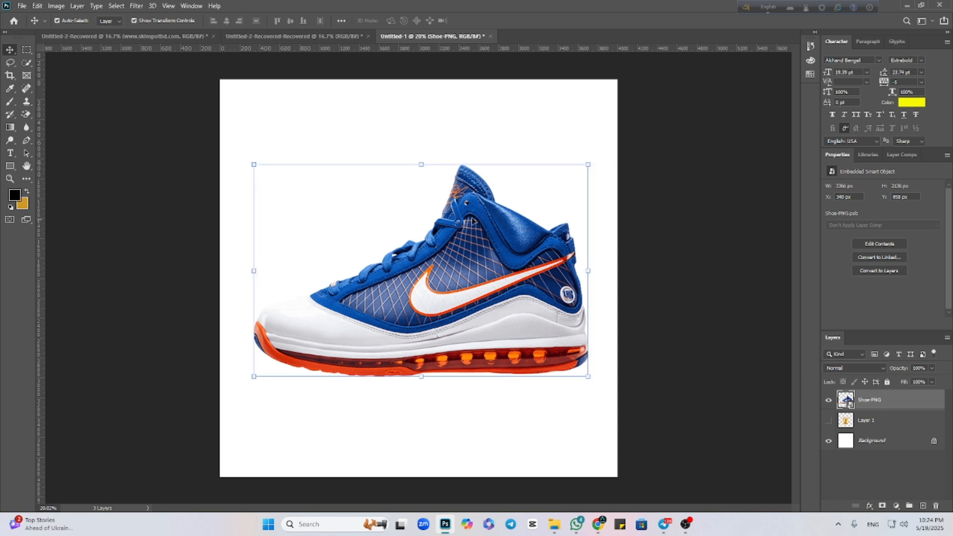
# Scale the shoe proportionally to about 50% and position it slightly below the canvas centre.
pyautogui.moveTo(421, 164); pyautogui.dragTo(412, 270)
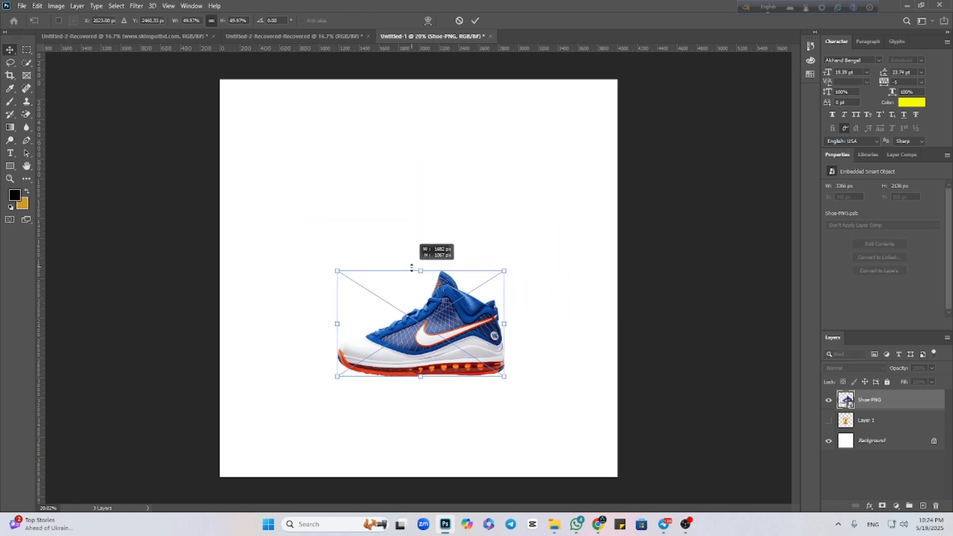
pyautogui.moveTo(451, 323); pyautogui.dragTo(448, 314)
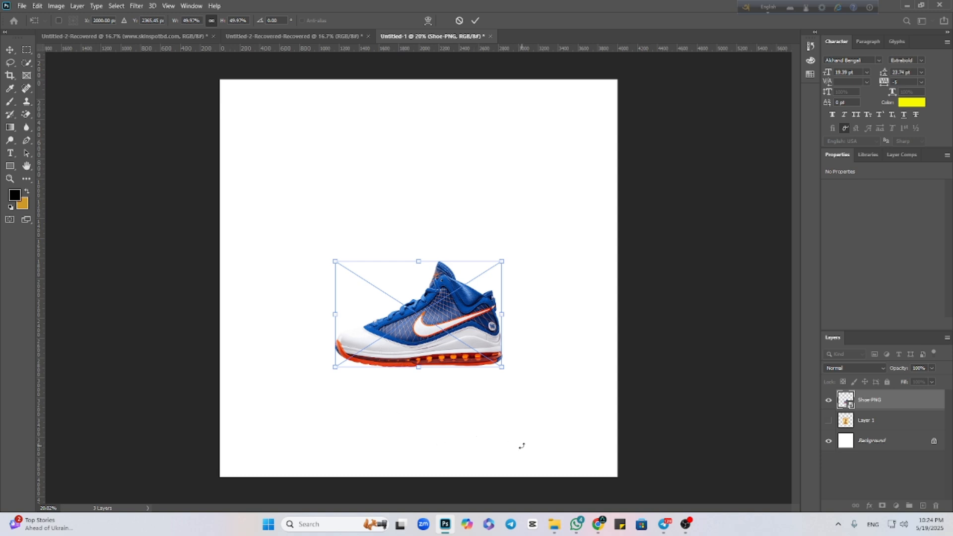
pyautogui.moveTo(427, 329)
pyautogui.mouseDown()
pyautogui.moveTo(382, 285)
pyautogui.moveTo(449, 270)
pyautogui.moveTo(431, 336)
pyautogui.mouseUp()
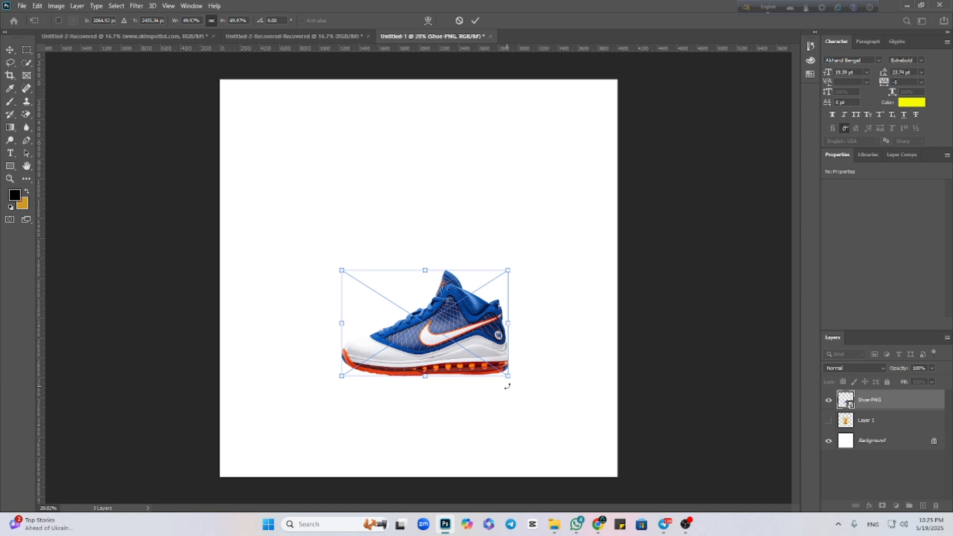
# Rotate the shoe to about -37°, enlarge it to about 79% near the canvas centre, and apply the transform.
pyautogui.moveTo(506, 387); pyautogui.dragTo(549, 272)
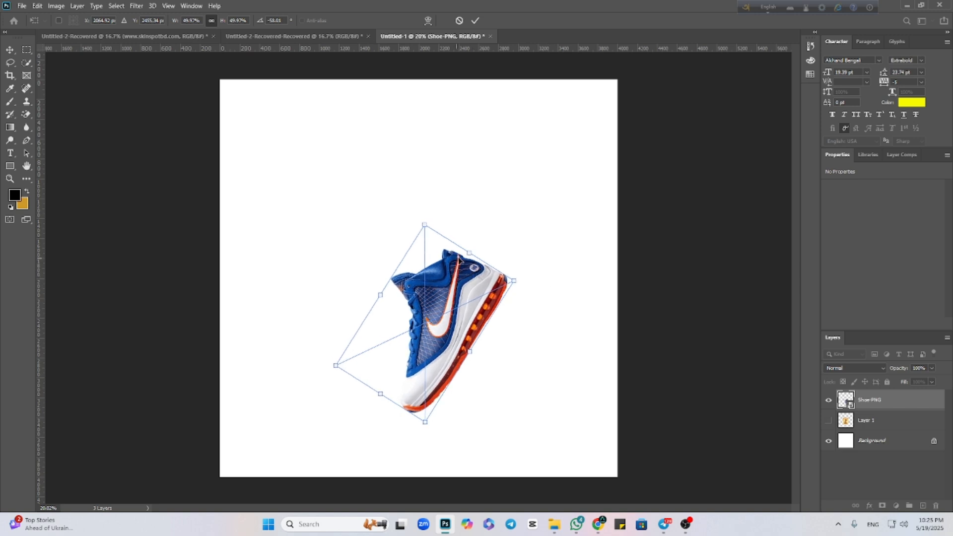
pyautogui.moveTo(469, 251); pyautogui.dragTo(477, 355)
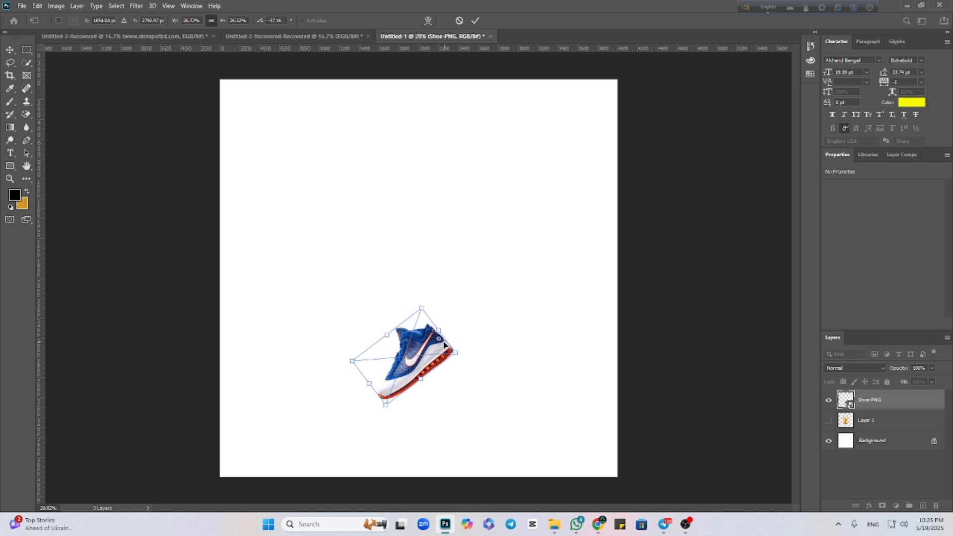
pyautogui.moveTo(441, 330); pyautogui.dragTo(510, 287)
pyautogui.moveTo(447, 348); pyautogui.dragTo(415, 301)
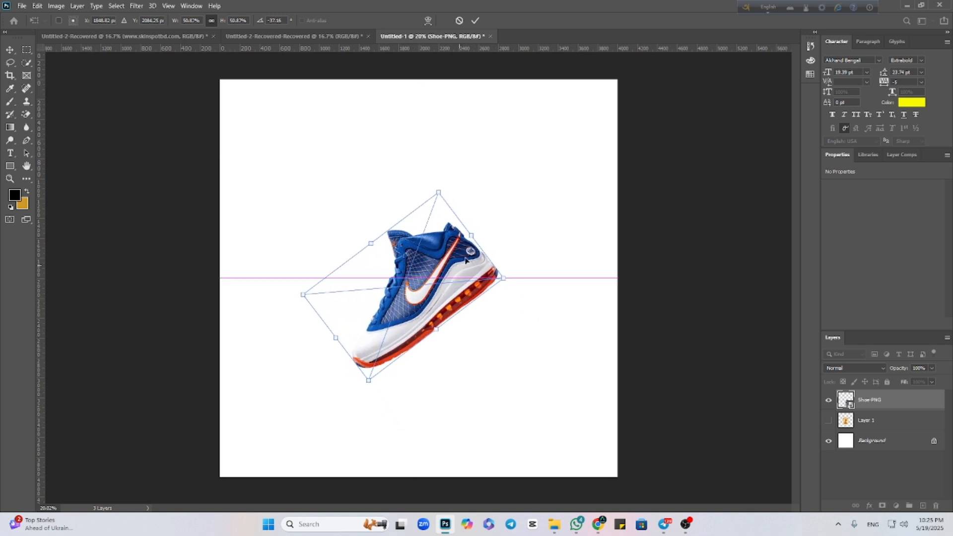
pyautogui.moveTo(473, 237); pyautogui.dragTo(454, 259)
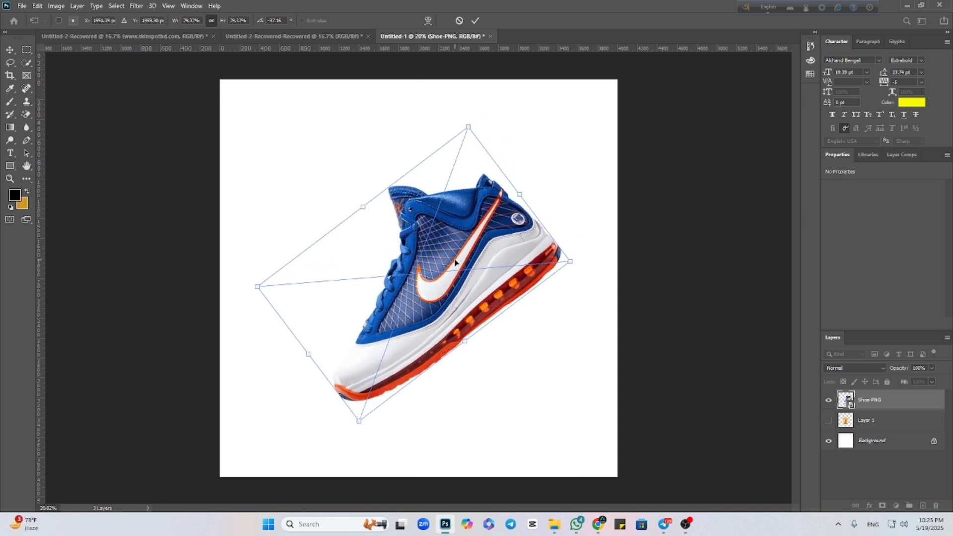
pyautogui.click(476, 20)
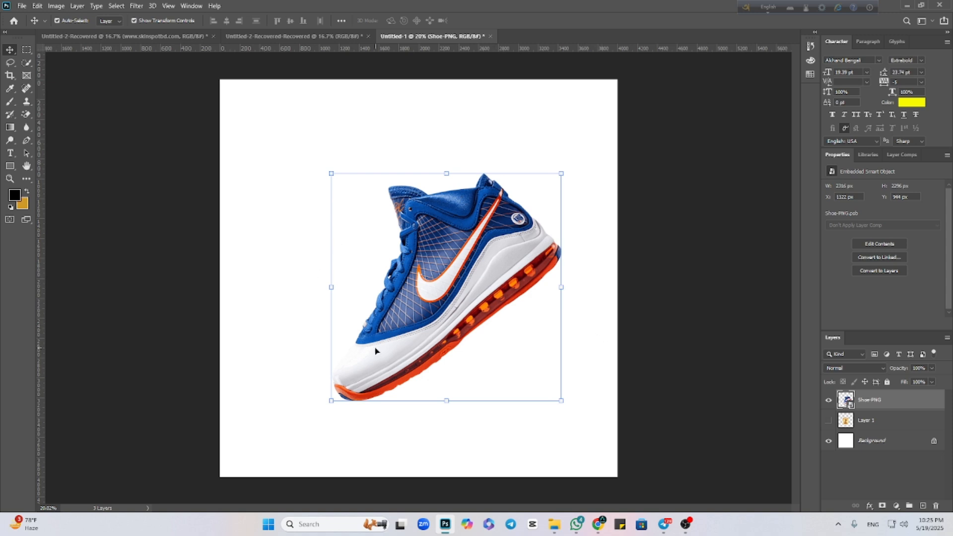
# Set the Align and Distribute options to align to Canvas, and close them with the shoe layer still selected.
pyautogui.click(340, 21)
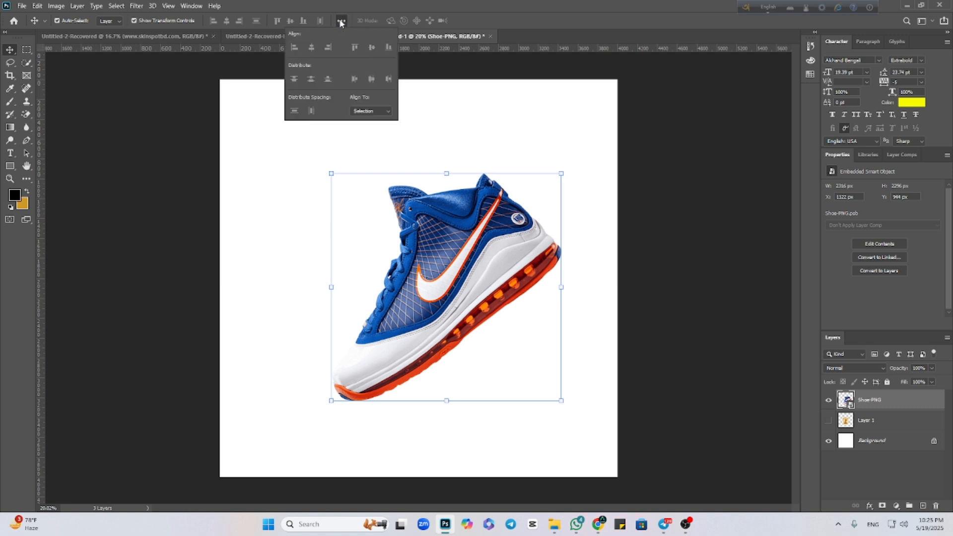
pyautogui.click(390, 112)
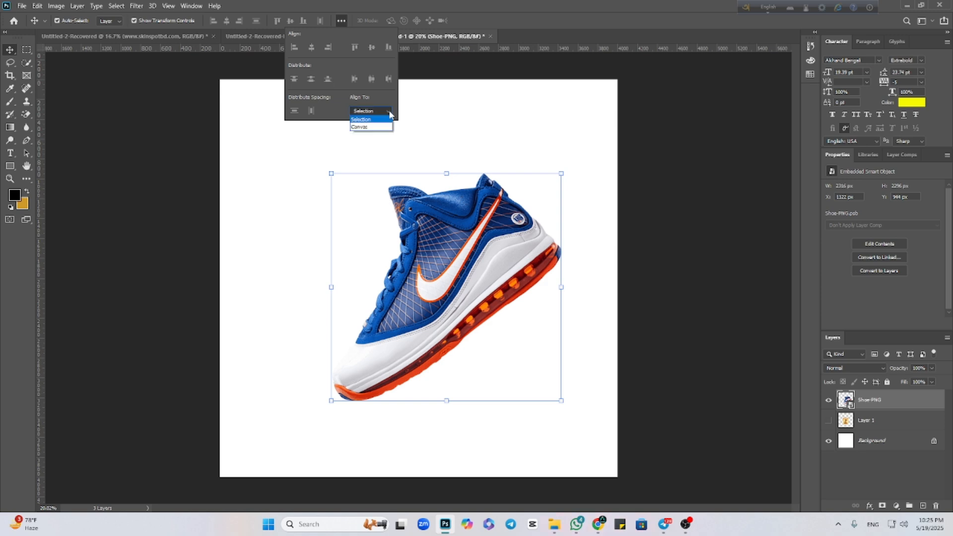
pyautogui.click(364, 128)
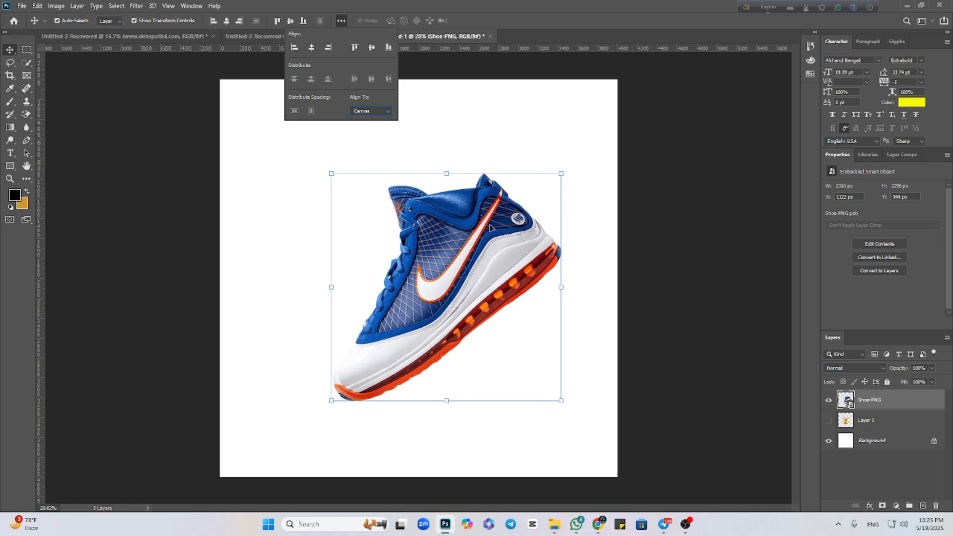
pyautogui.click(466, 280)
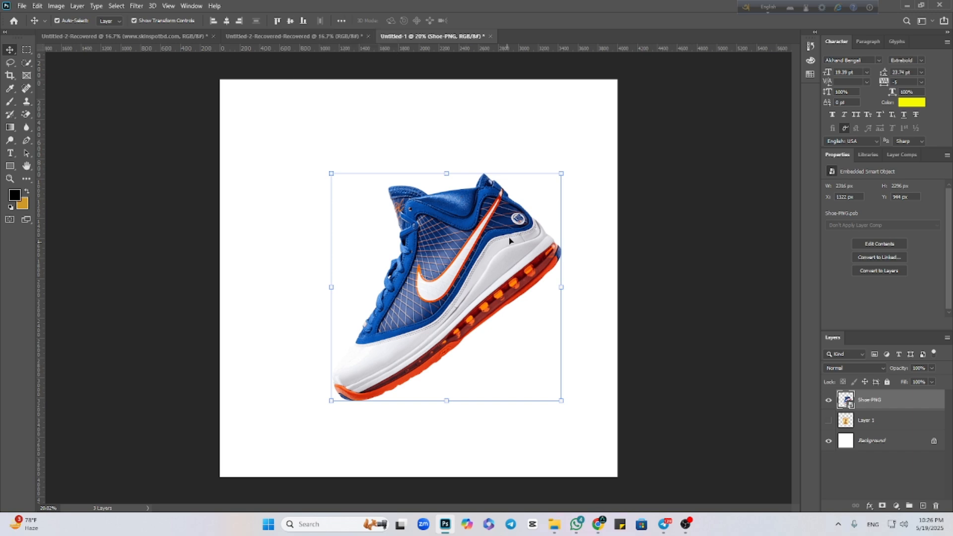
# Scale the shoe down proportionally to about 64% near the canvas centre and apply the transform.
pyautogui.moveTo(558, 173); pyautogui.dragTo(502, 198)
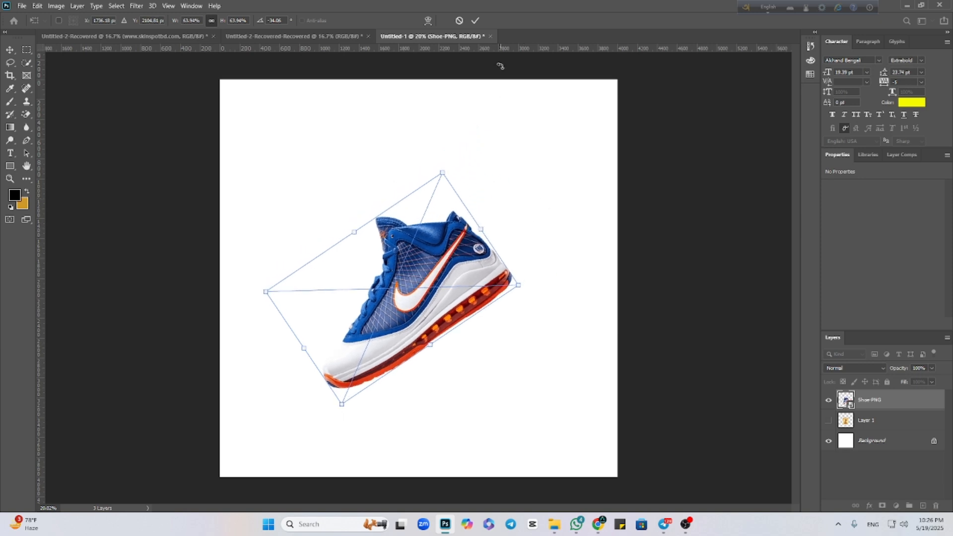
pyautogui.click(475, 21)
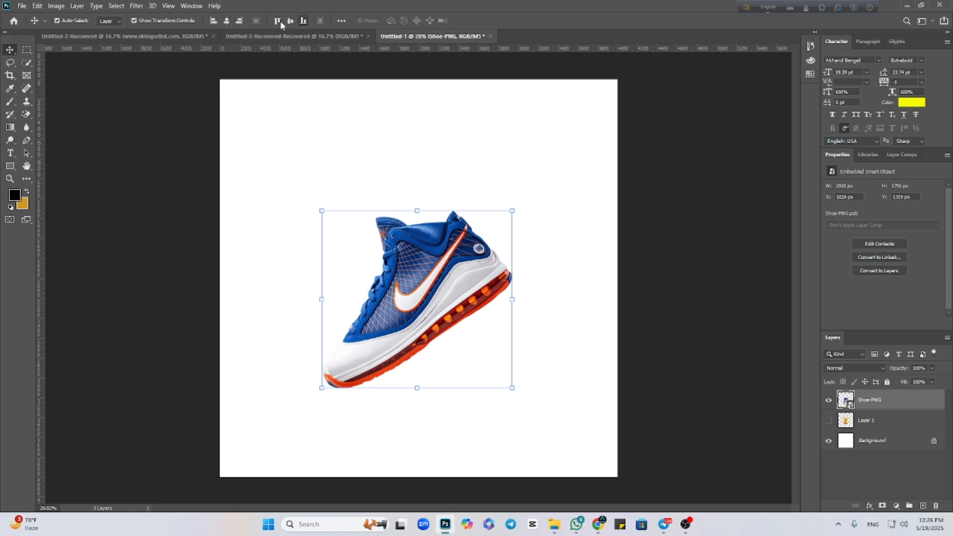
# Align the shoe in turn to the canvas's left edge, horizontal centre and right edge, dismissing the message notification.
pyautogui.click(213, 21)
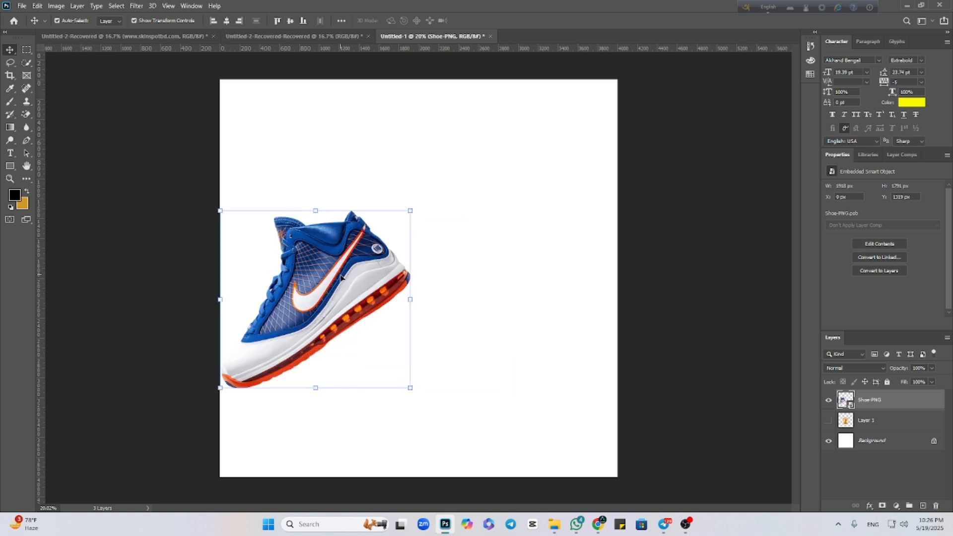
pyautogui.click(231, 22)
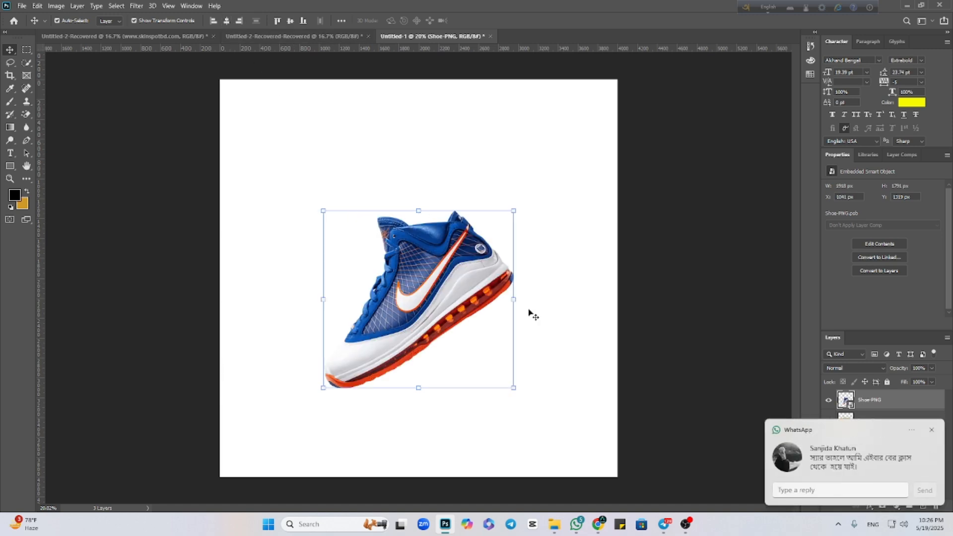
pyautogui.click(932, 432)
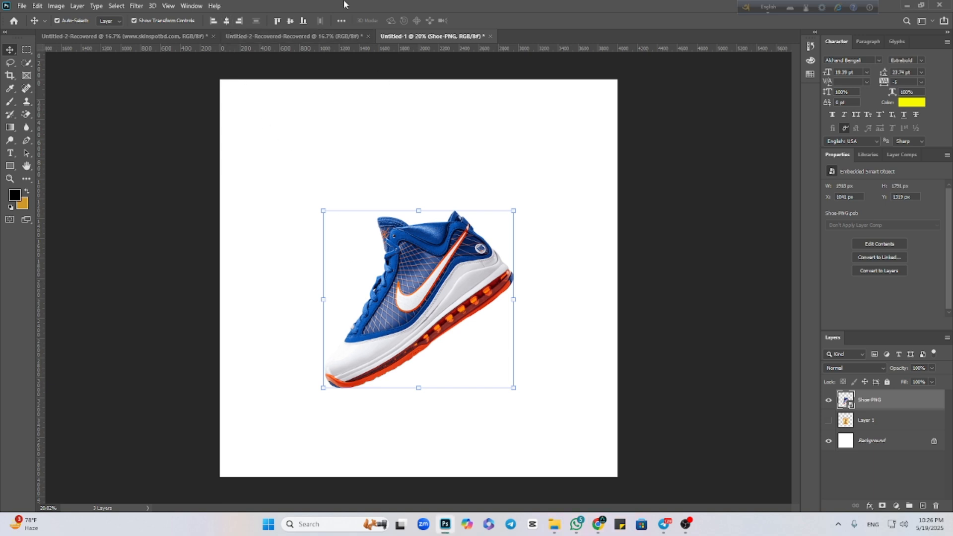
pyautogui.click(240, 20)
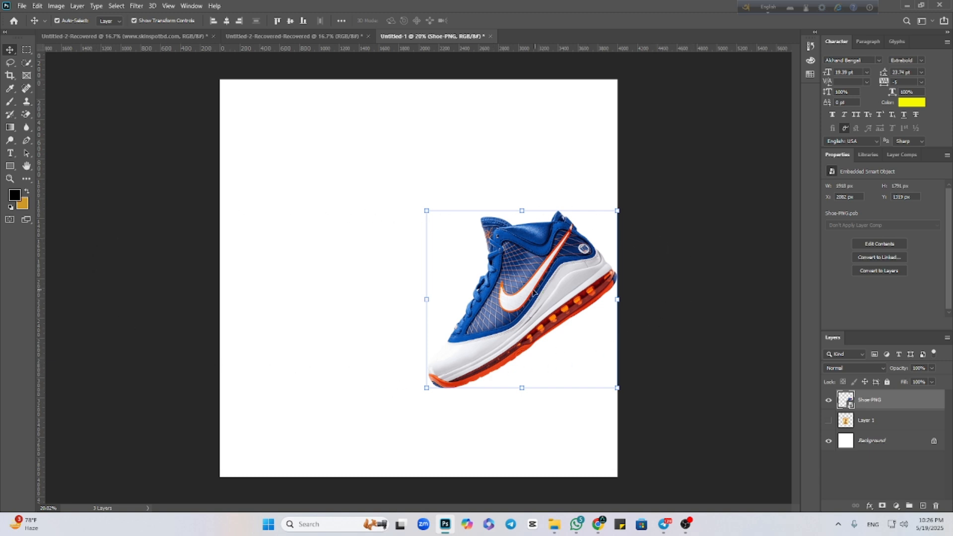
# Align the shoe in turn to the canvas's top edge, vertical centre and bottom edge.
pyautogui.click(277, 21)
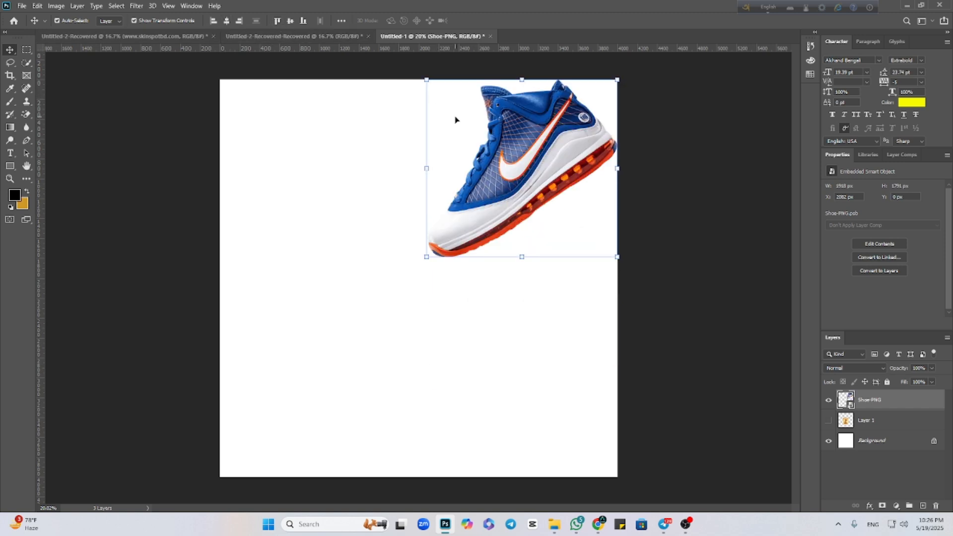
pyautogui.click(290, 21)
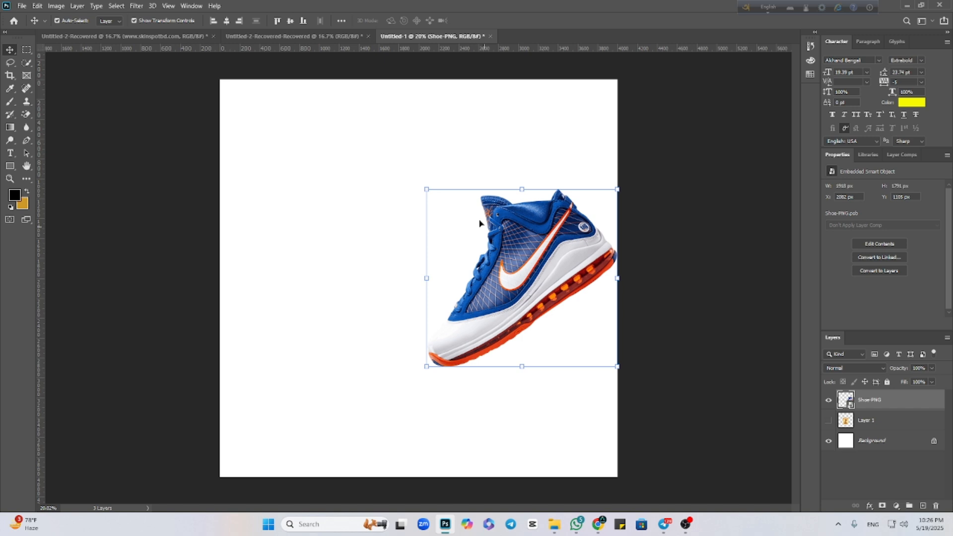
pyautogui.click(303, 21)
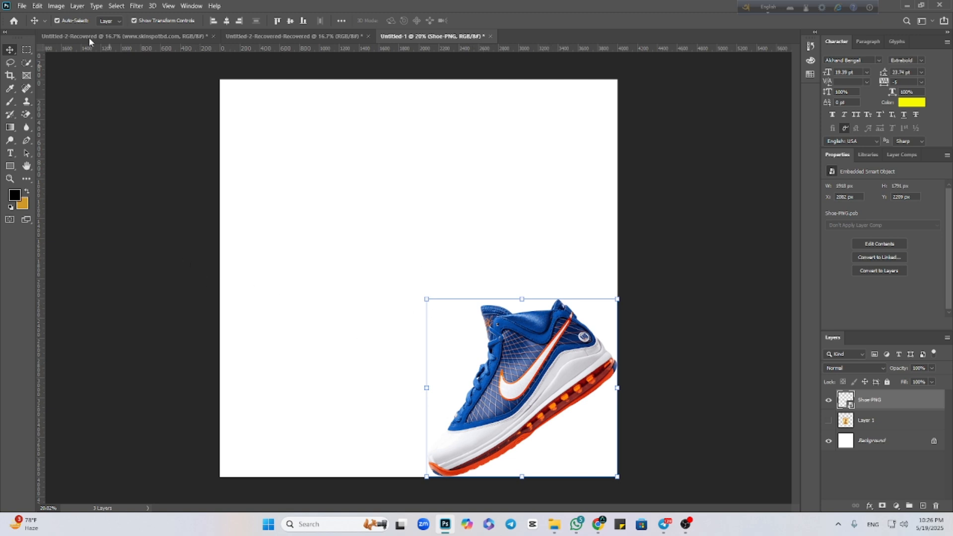
# Centre the shoe vertically and horizontally on the canvas and deselect its layer.
pyautogui.click(290, 20)
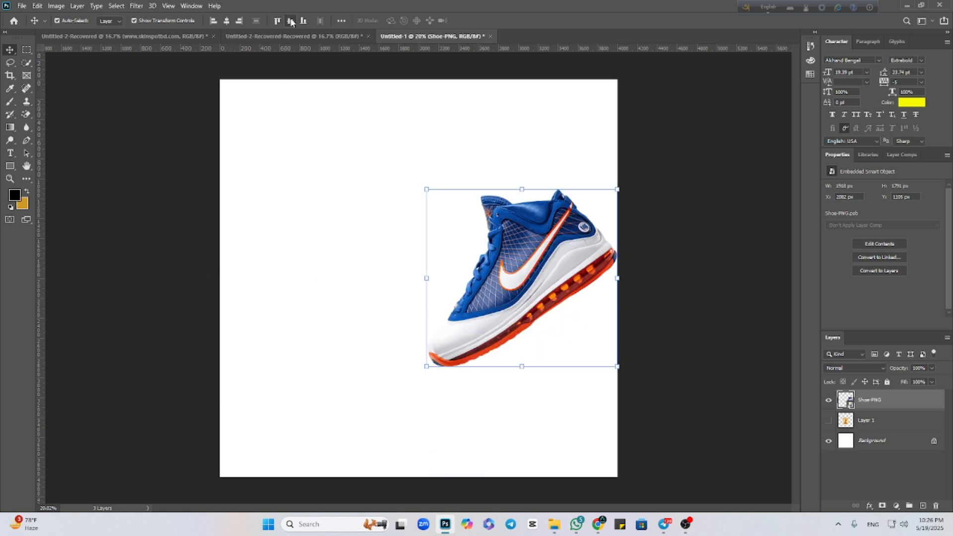
pyautogui.click(227, 20)
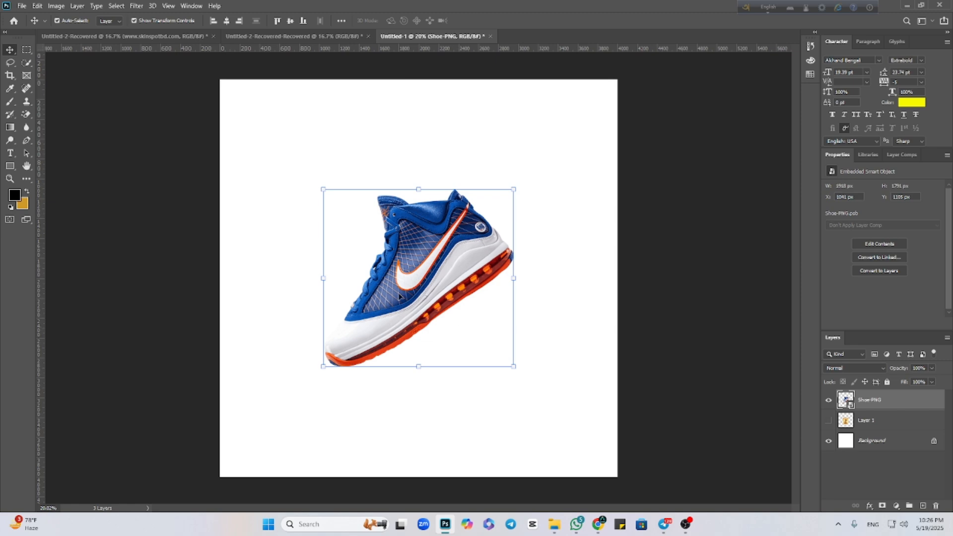
pyautogui.click(689, 313)
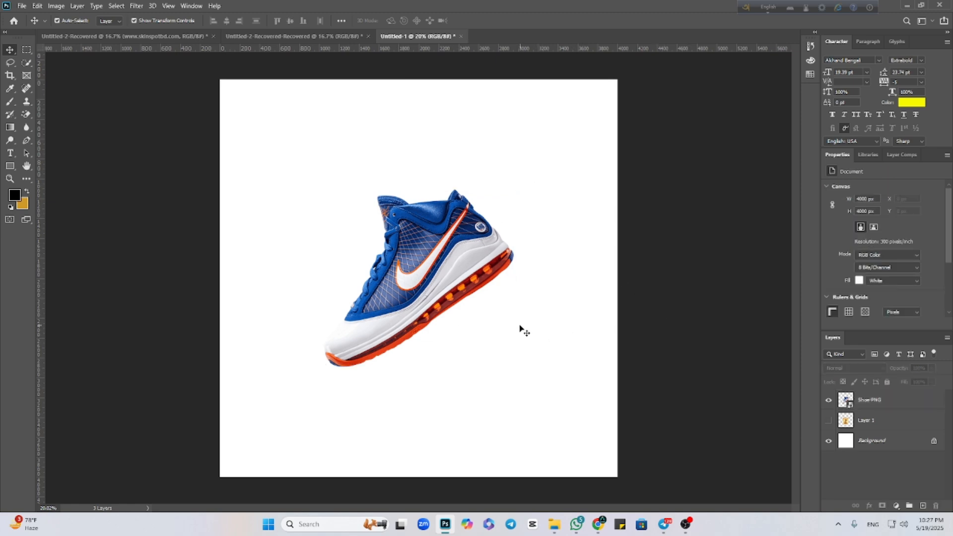
# Start painting on the Shoe-PNG layer with the Brush tool and agree to rasterize its smart object.
pyautogui.scroll(1, 440, 345)
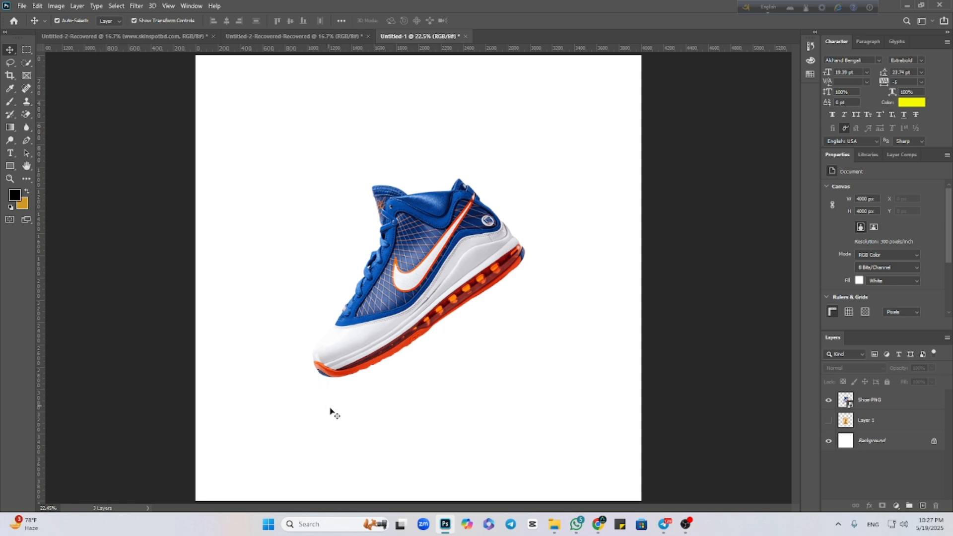
pyautogui.scroll(4, 329, 411)
pyautogui.scroll(-2, 334, 415)
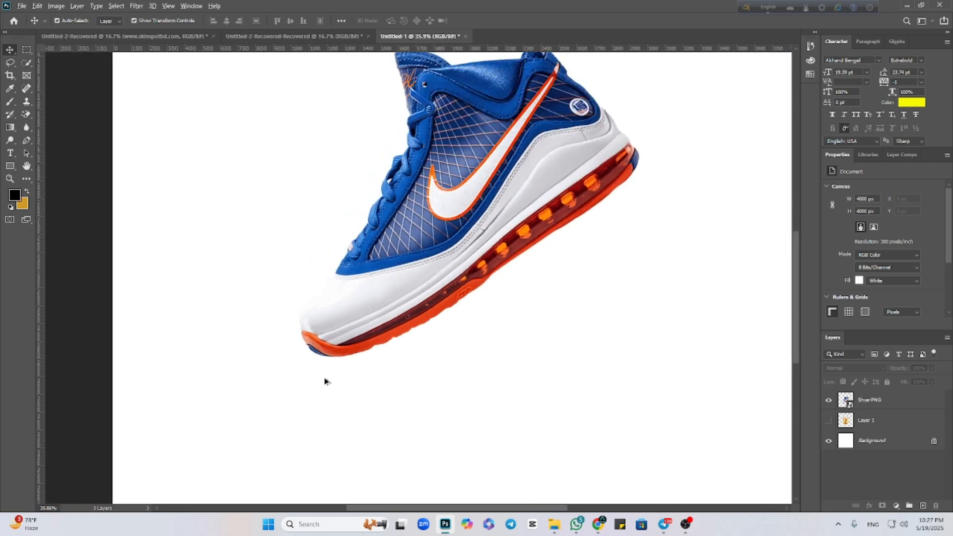
pyautogui.scroll(-2, 323, 379)
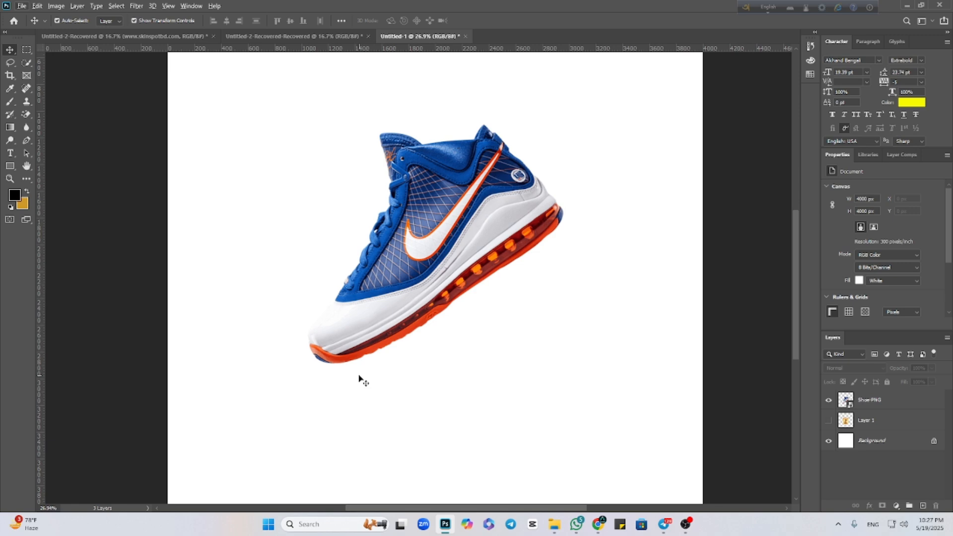
pyautogui.click(392, 144)
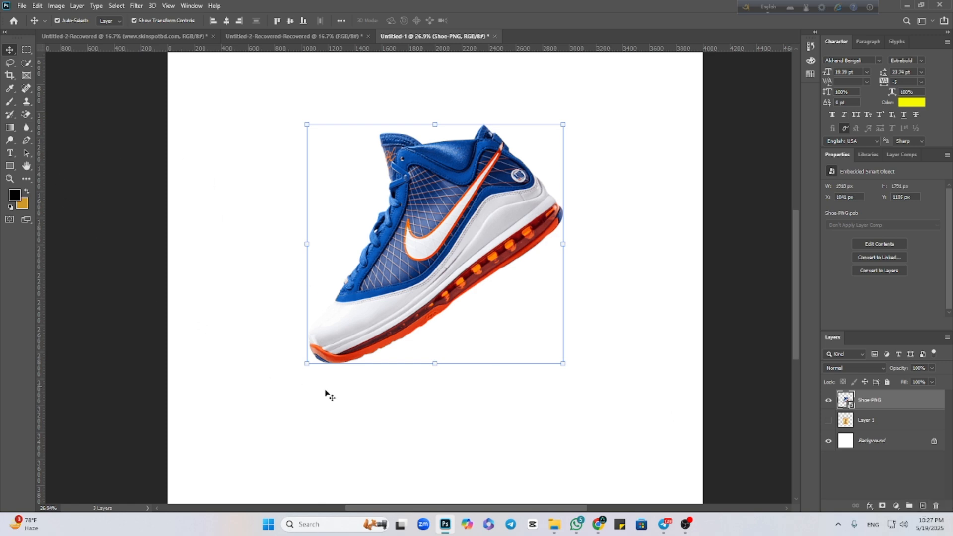
pyautogui.click(10, 102)
pyautogui.click(344, 312)
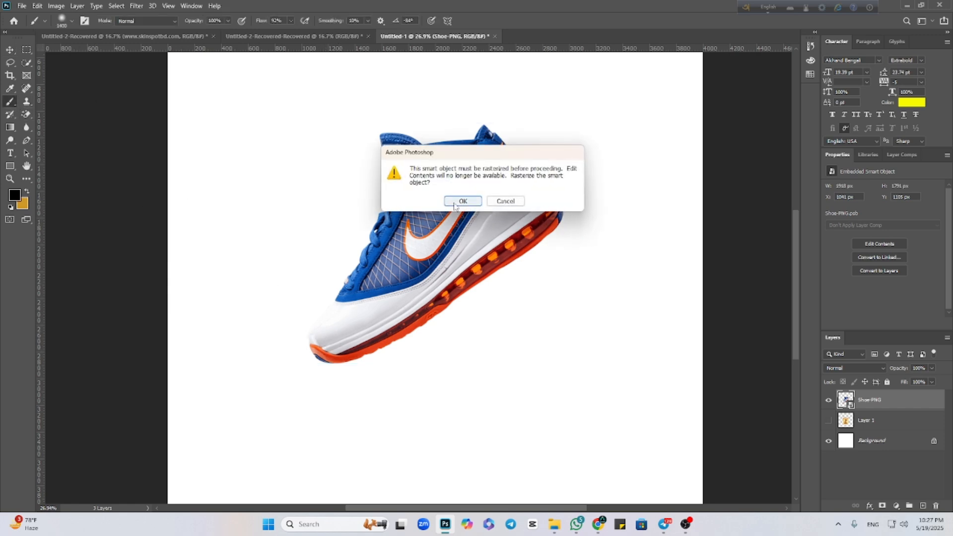
pyautogui.click(453, 198)
# Paint a soft black spot over the shoe's toe and undo it.
pyautogui.click(336, 364)
pyautogui.moveTo(337, 364)
pyautogui.mouseDown()
pyautogui.moveTo(342, 401)
pyautogui.moveTo(344, 335)
pyautogui.moveTo(306, 422)
pyautogui.mouseUp()
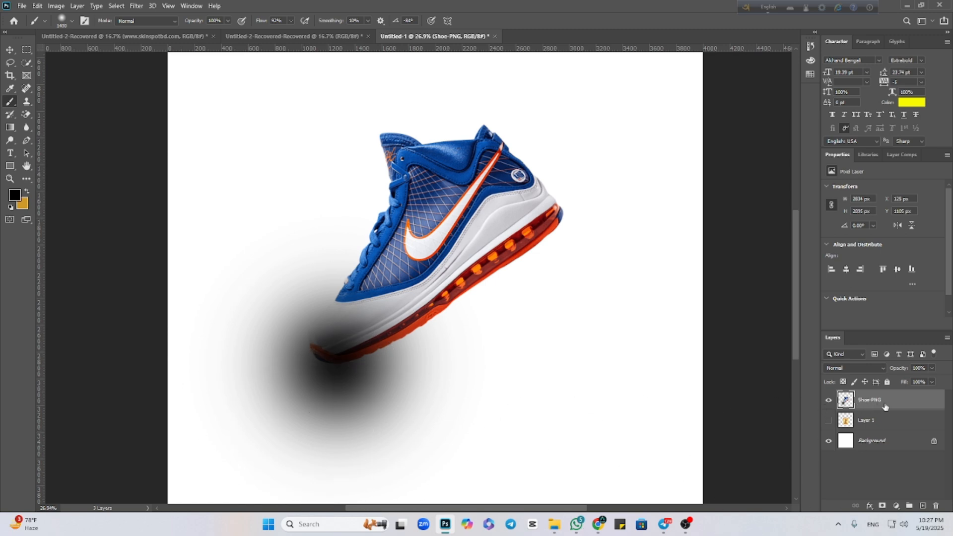
pyautogui.hotkey('ctrl', 'z')
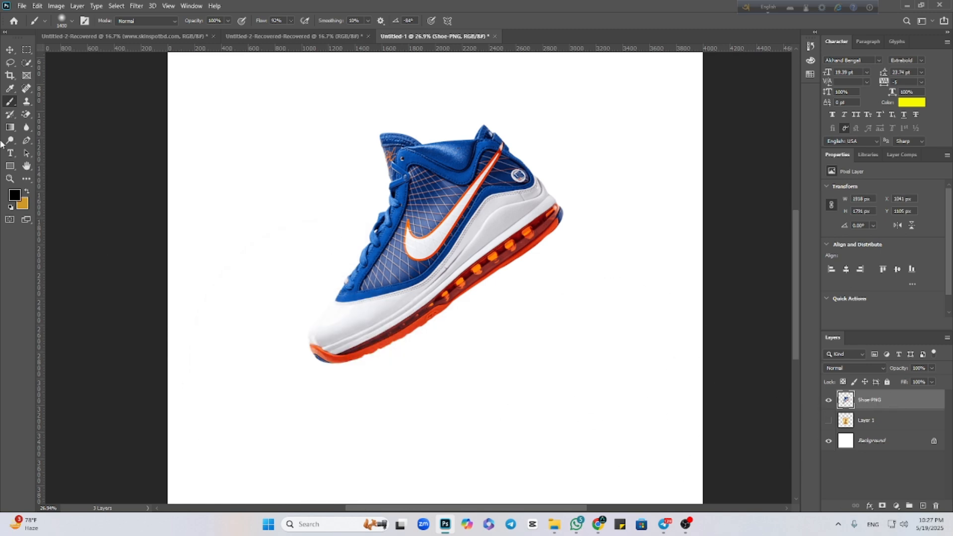
# Create a new empty layer and place it directly below the Shoe-PNG layer.
pyautogui.click(8, 50)
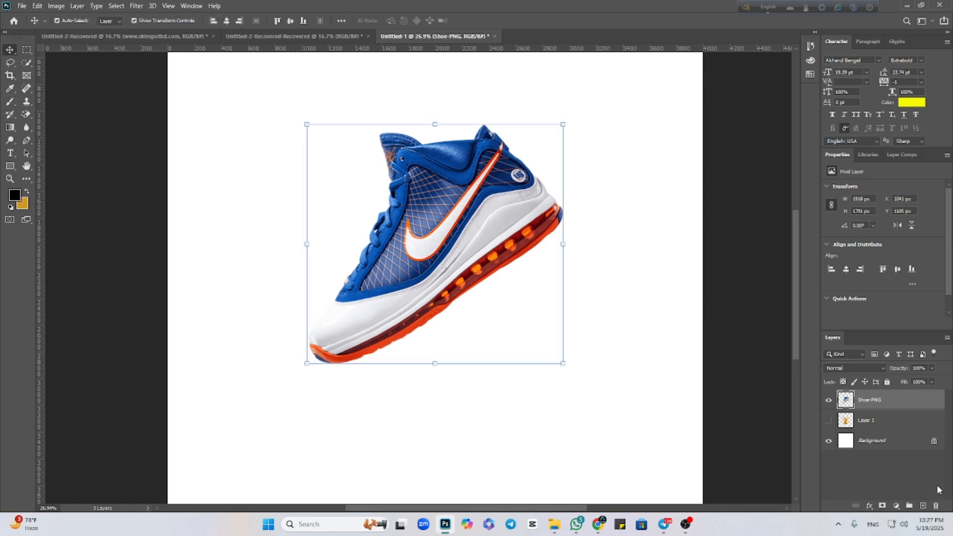
pyautogui.click(923, 505)
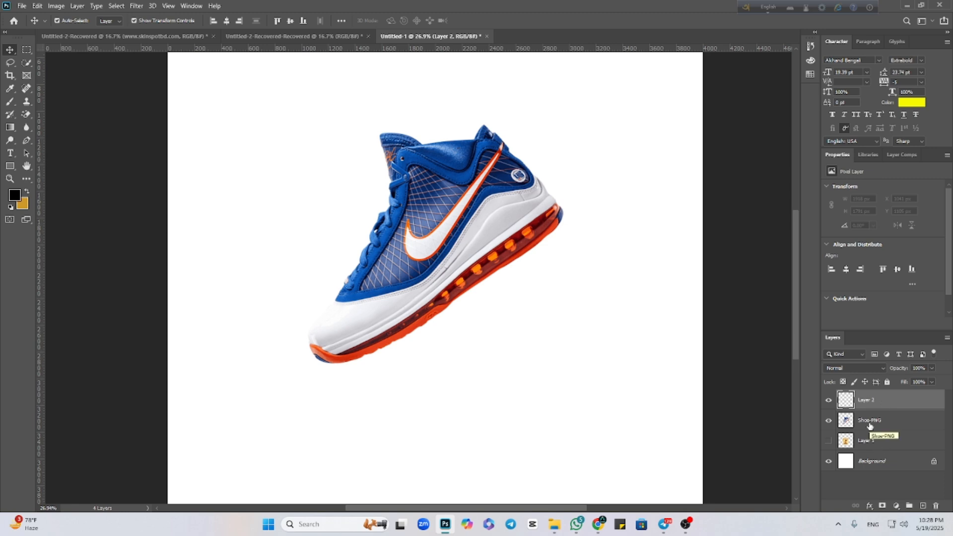
pyautogui.moveTo(890, 403); pyautogui.dragTo(855, 437)
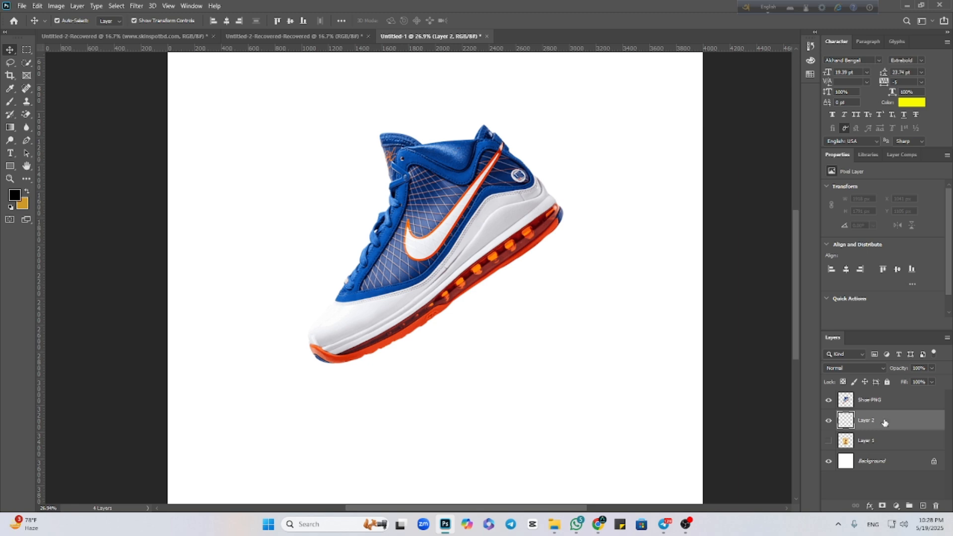
# Set the Brush flow to 5% and build up a soft grey spot on Layer 2, below the shoe's heel.
pyautogui.click(9, 104)
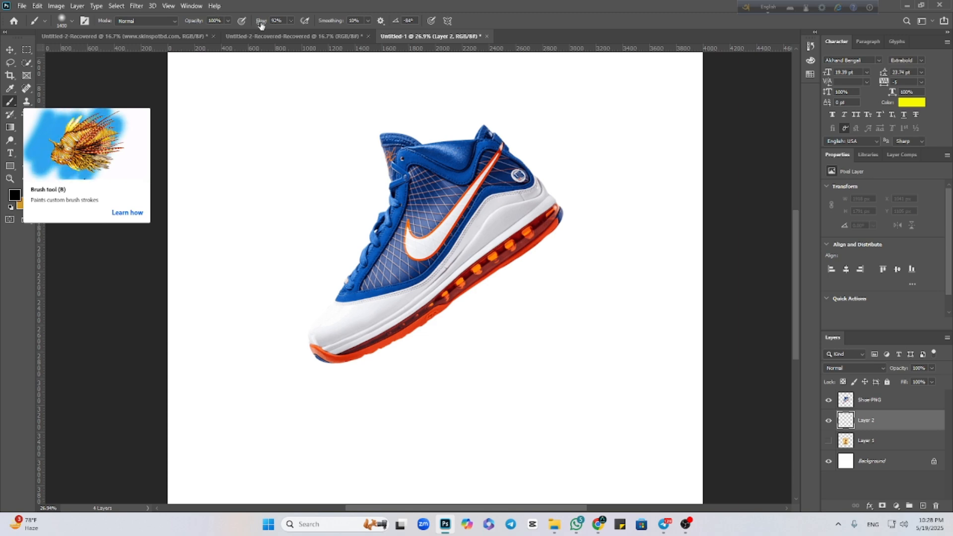
pyautogui.click(291, 22)
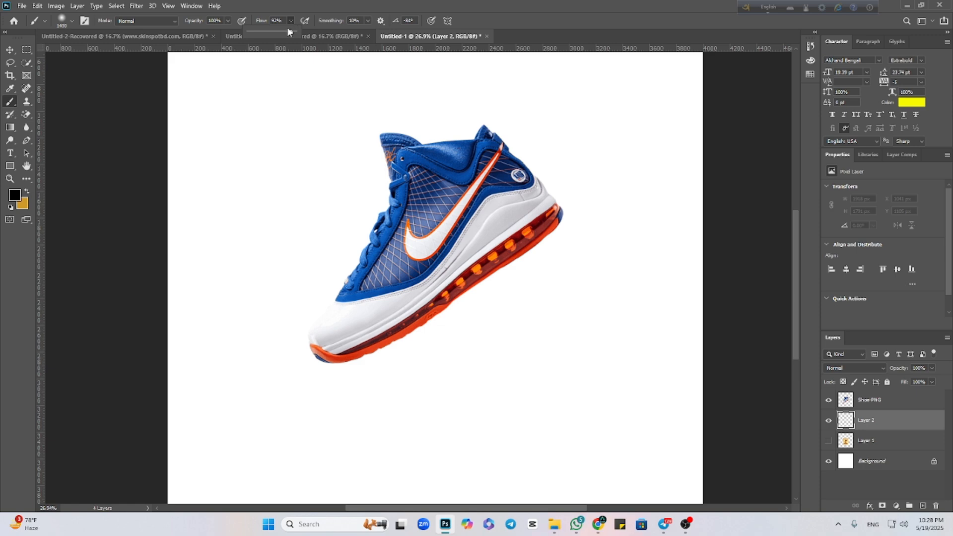
pyautogui.moveTo(290, 31); pyautogui.dragTo(257, 32)
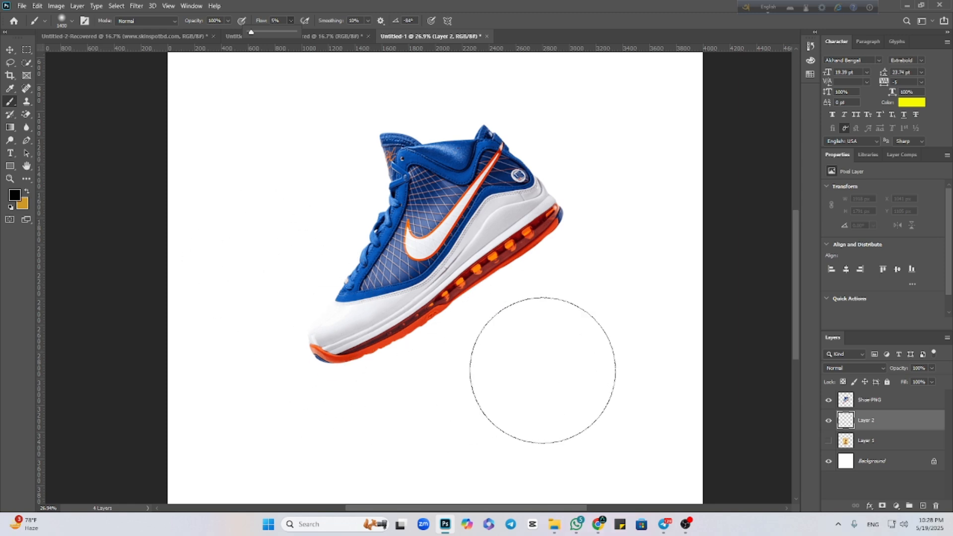
pyautogui.click(552, 378)
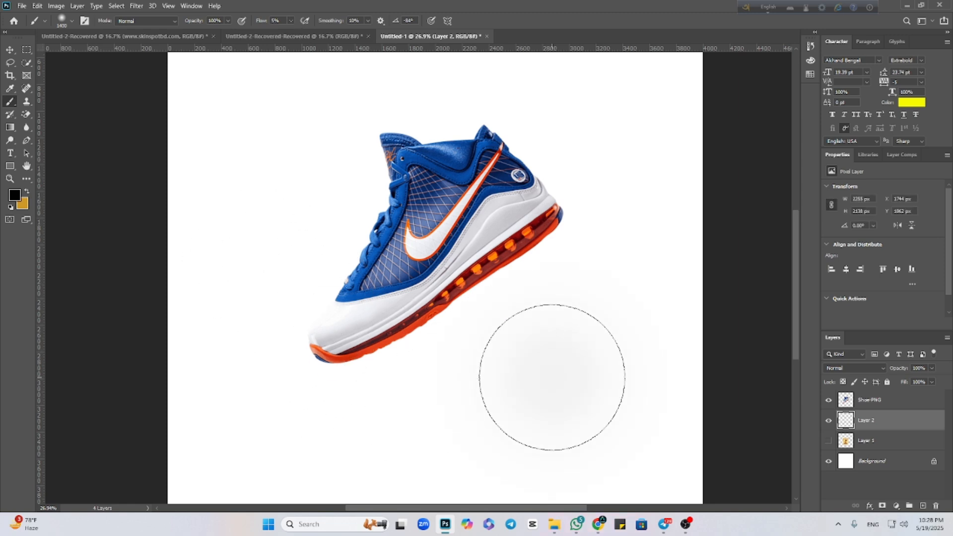
pyautogui.click(552, 377)
pyautogui.click(552, 377)
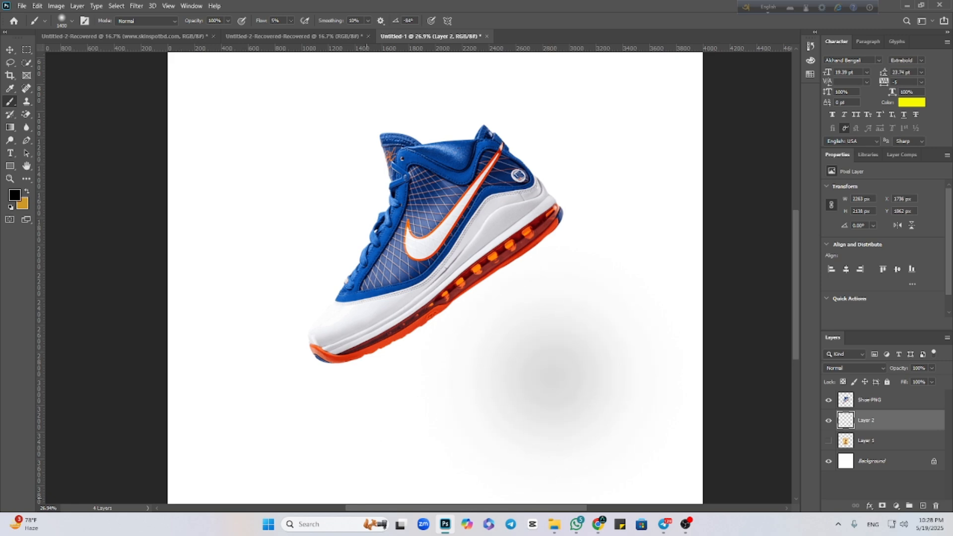
pyautogui.keyDown('alt'); pyautogui.rightClick(376, 416); pyautogui.keyUp('alt')
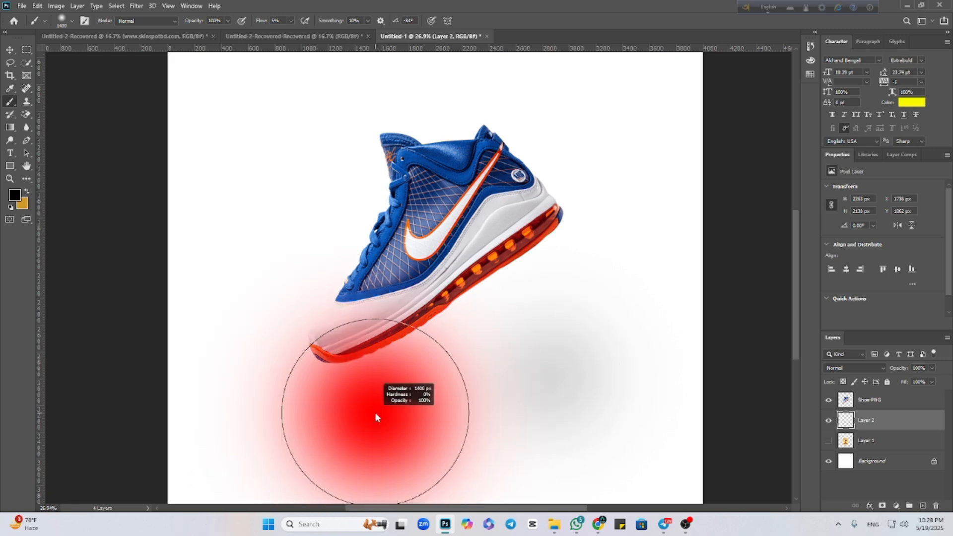
# Squash and narrow the soft spot into a flat shadow about 1613 px wide and 244 px tall.
pyautogui.click(10, 50)
pyautogui.scroll(-2, 363, 372)
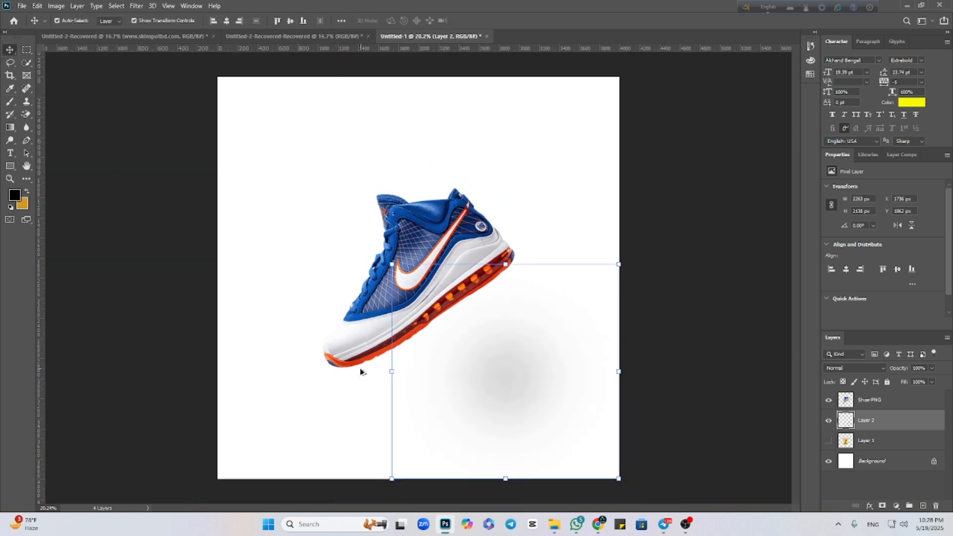
pyautogui.moveTo(469, 360); pyautogui.dragTo(462, 378)
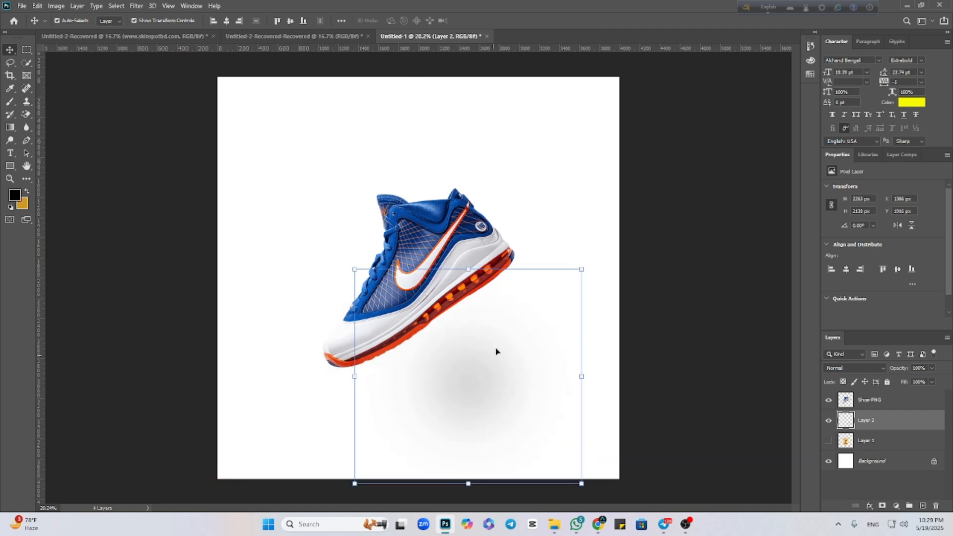
pyautogui.moveTo(467, 269); pyautogui.dragTo(469, 440)
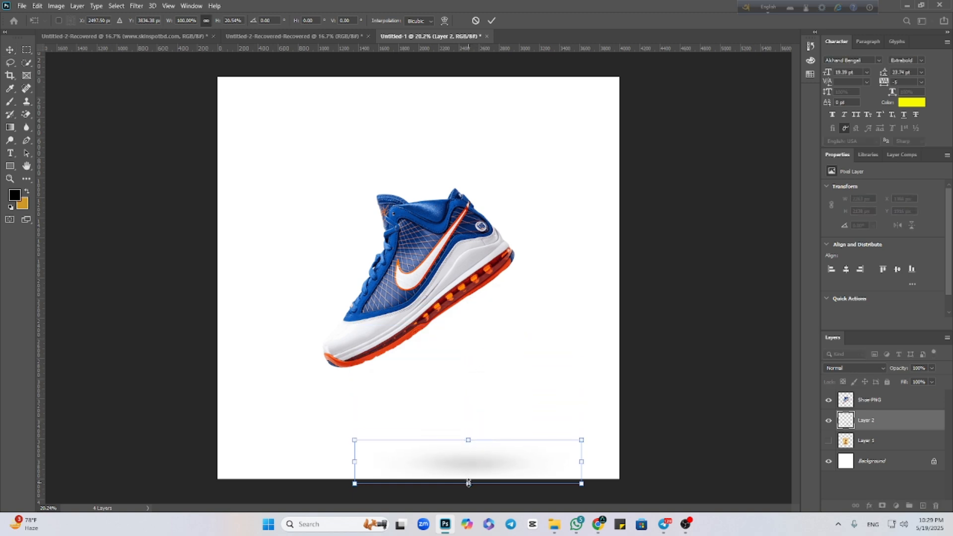
pyautogui.moveTo(468, 483); pyautogui.dragTo(468, 465)
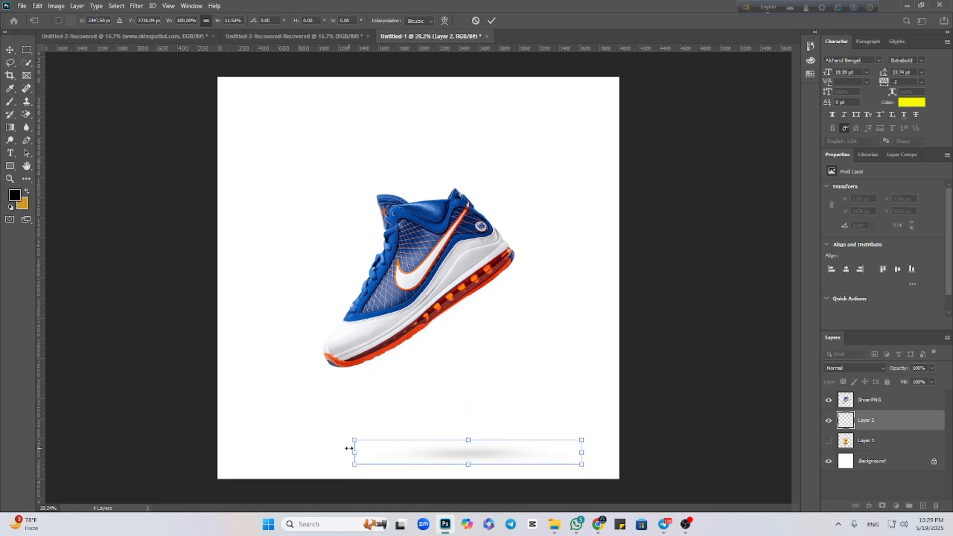
pyautogui.moveTo(349, 449); pyautogui.dragTo(397, 452)
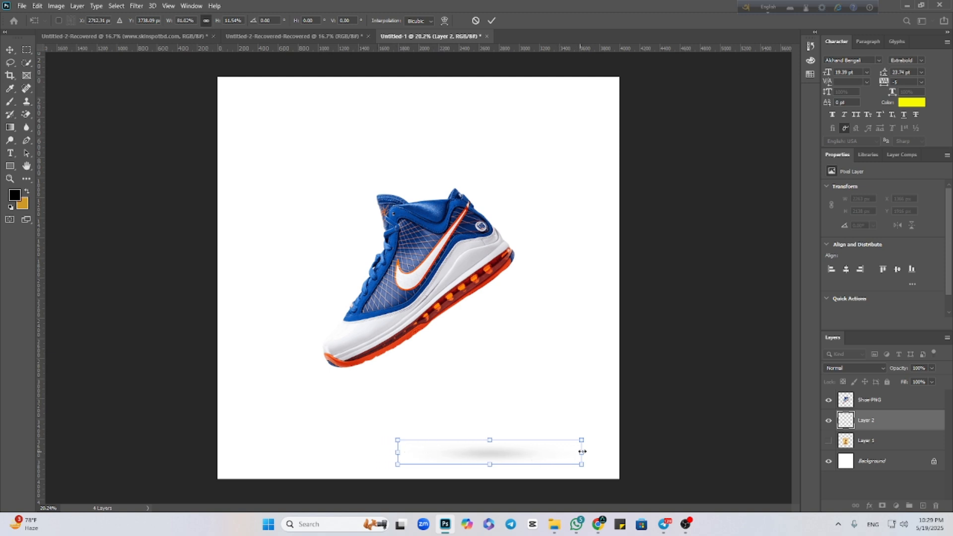
pyautogui.moveTo(582, 452); pyautogui.dragTo(564, 452)
# Place the flattened shadow directly beneath the shoe's toe and apply the transform.
pyautogui.moveTo(483, 455); pyautogui.dragTo(344, 374)
pyautogui.click(492, 20)
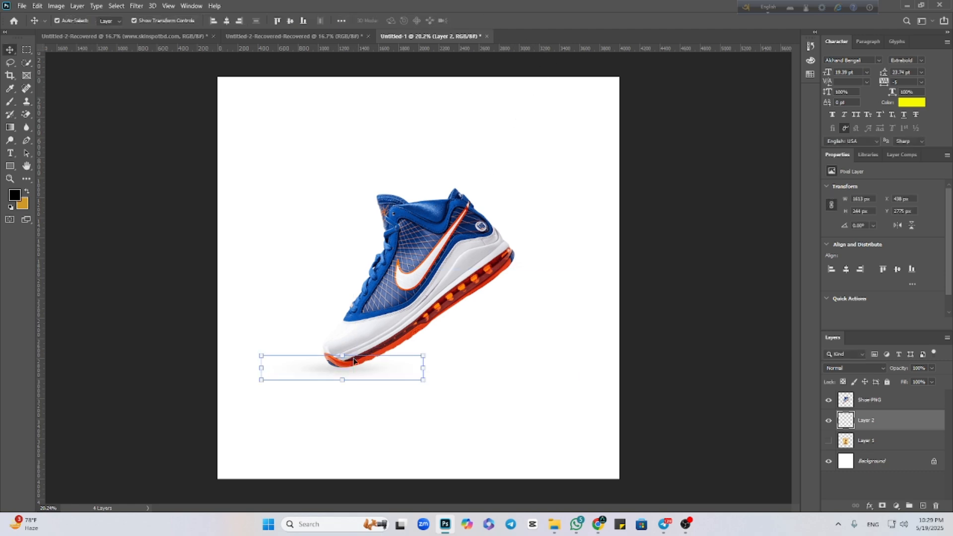
pyautogui.scroll(1, 374, 432)
pyautogui.scroll(4, 373, 432)
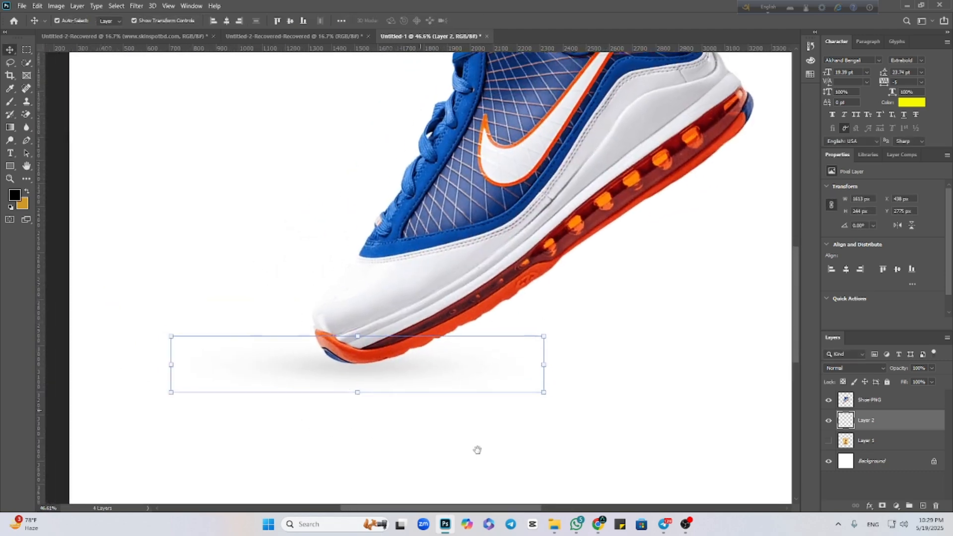
pyautogui.moveTo(379, 370); pyautogui.dragTo(377, 370)
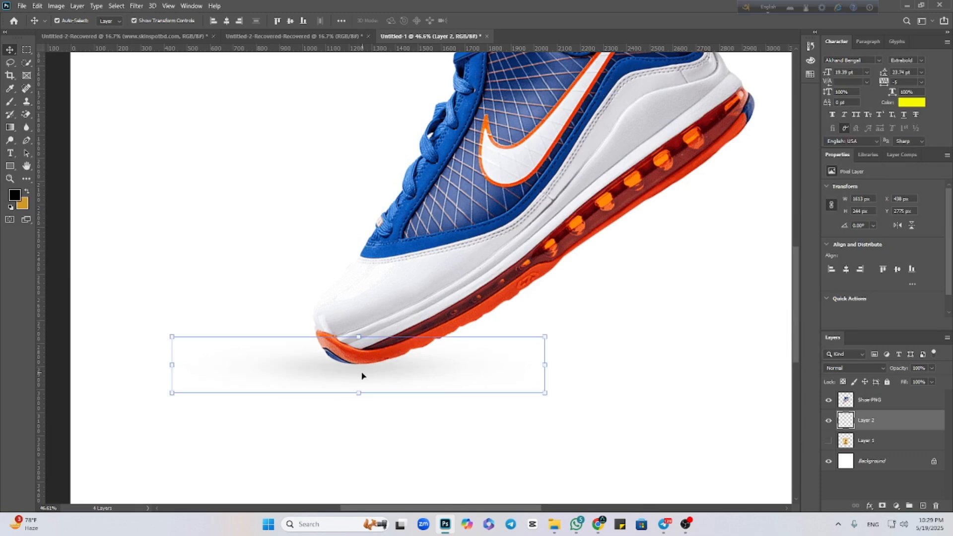
# Flatten and narrow the Layer 2 shadow to about 1220 × 123 px, and place it just beneath the shoe's toe.
pyautogui.moveTo(359, 337); pyautogui.dragTo(358, 365)
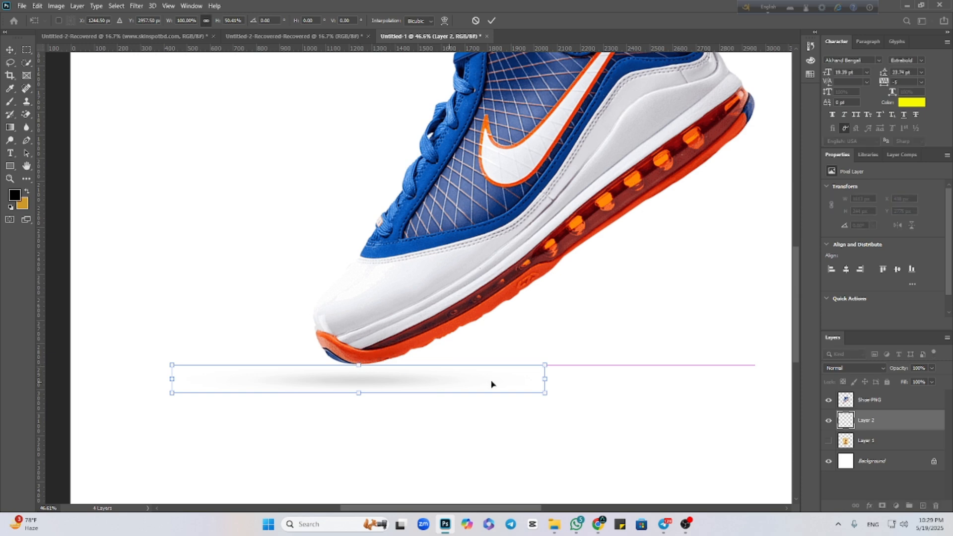
pyautogui.moveTo(545, 379); pyautogui.dragTo(458, 379)
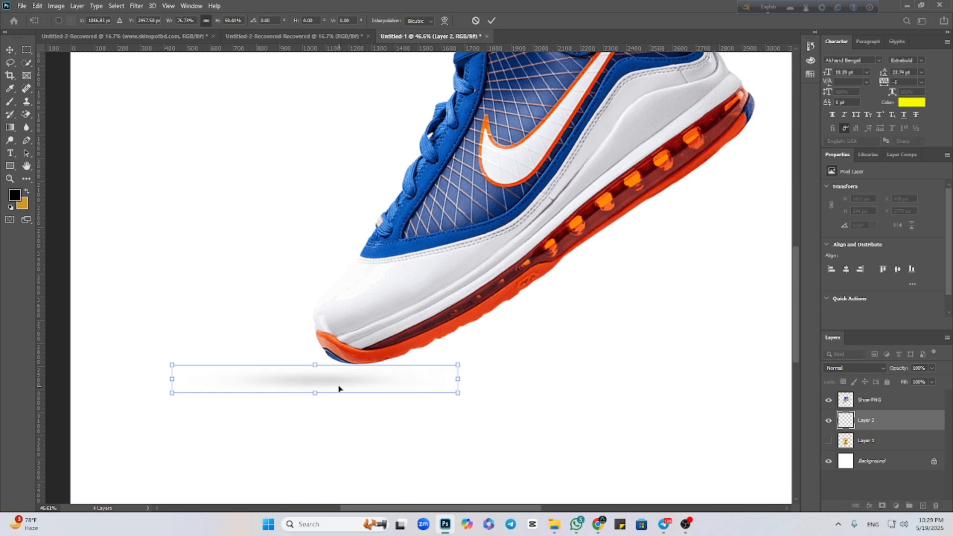
pyautogui.moveTo(338, 388); pyautogui.dragTo(389, 374)
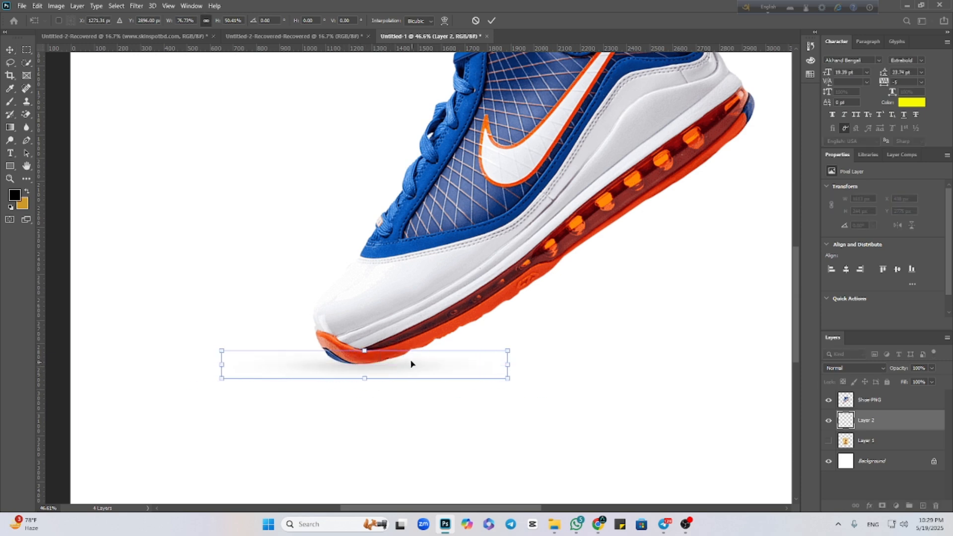
pyautogui.click(491, 21)
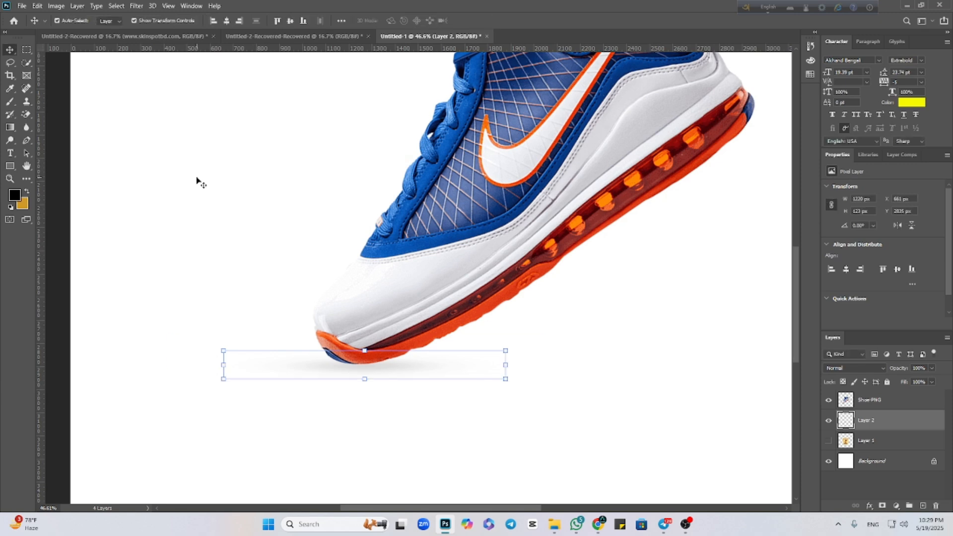
pyautogui.press('Down')
pyautogui.press('Down')
pyautogui.press('Down')
pyautogui.press('Down')
pyautogui.press('Down')
pyautogui.press('Down')
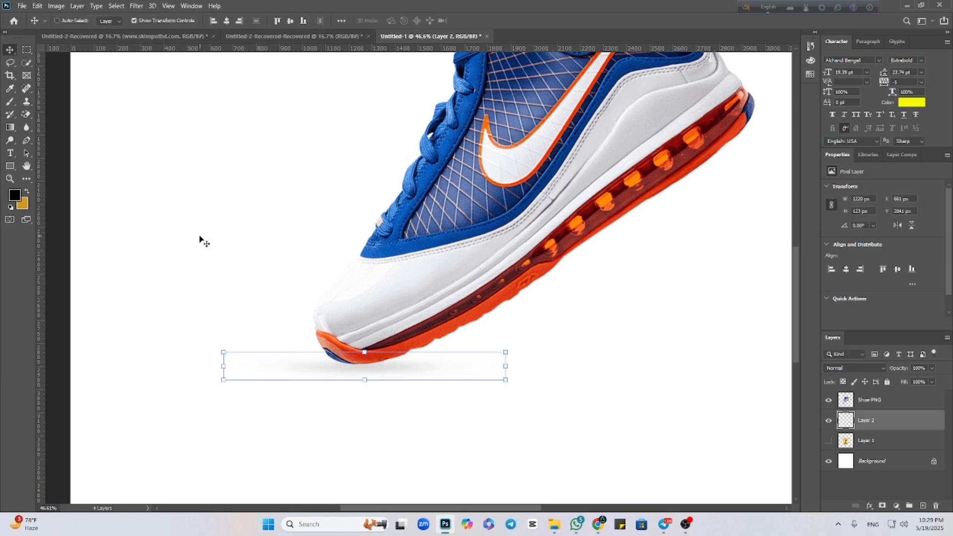
# Duplicate the Layer 2 shadow in place to strengthen it, and deselect all layers.
pyautogui.hotkey('ctrl', 'j')
pyautogui.scroll(-3, 271, 452)
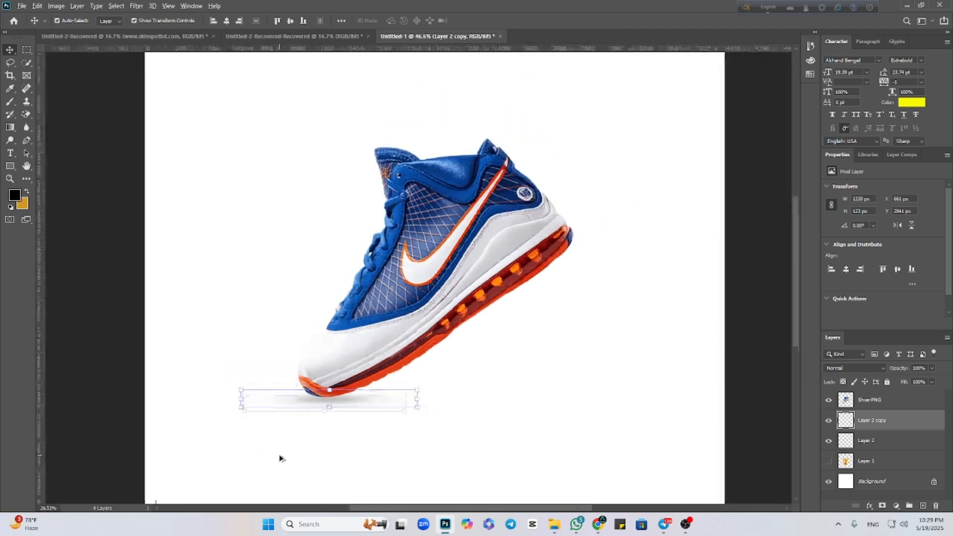
pyautogui.scroll(-2, 279, 457)
pyautogui.click(528, 397)
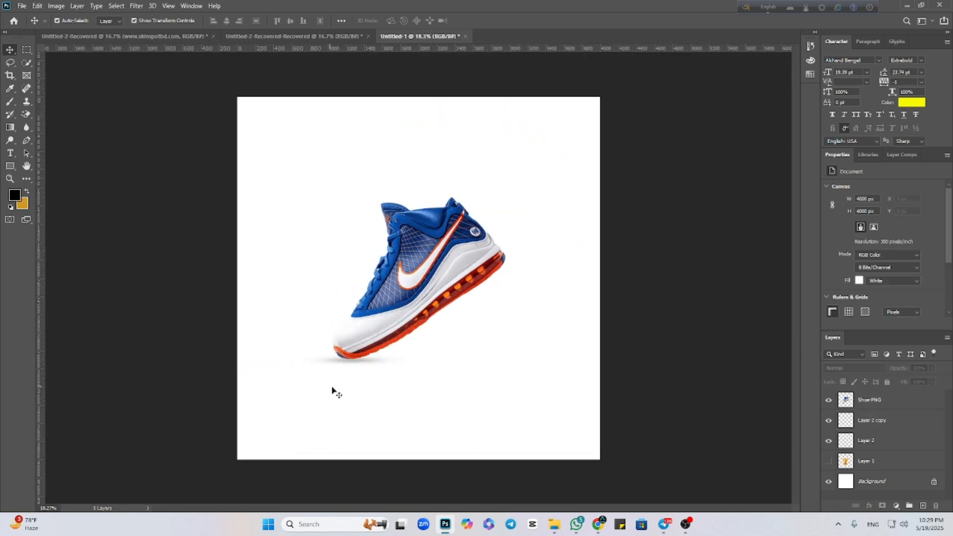
pyautogui.scroll(-1, 368, 385)
pyautogui.scroll(1, 370, 387)
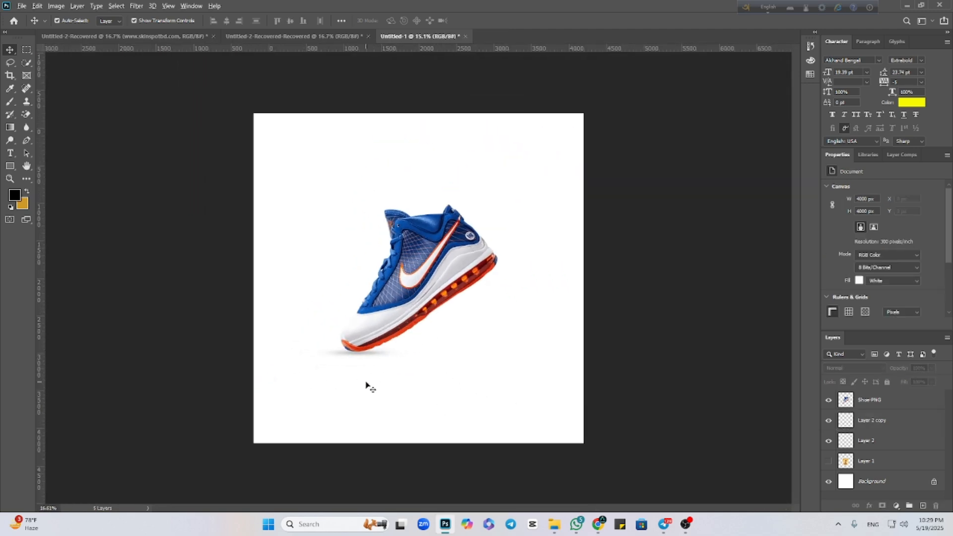
pyautogui.scroll(2, 370, 387)
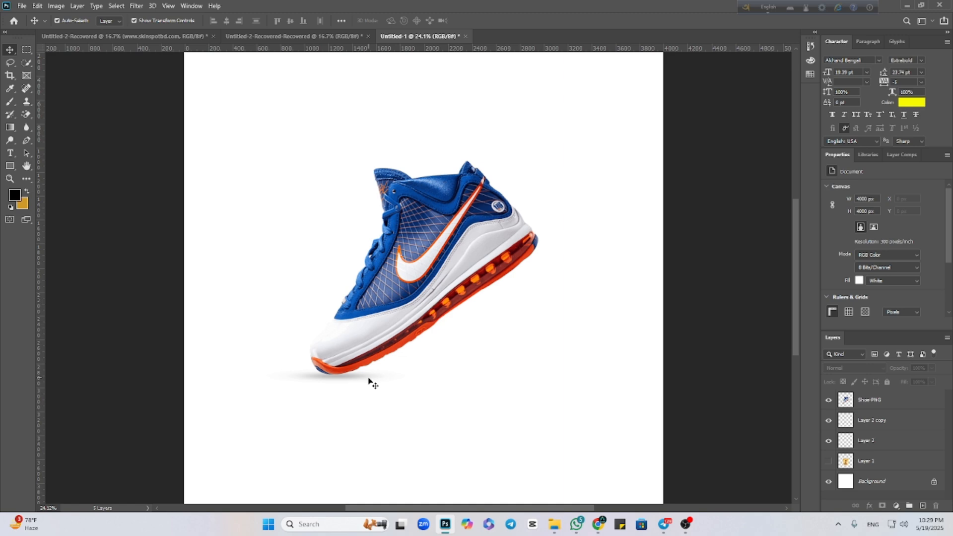
# Compare the shoe with and without its shadow by hiding and showing Layer 2 copy and Layer 2.
pyautogui.click(347, 380)
pyautogui.click(829, 421)
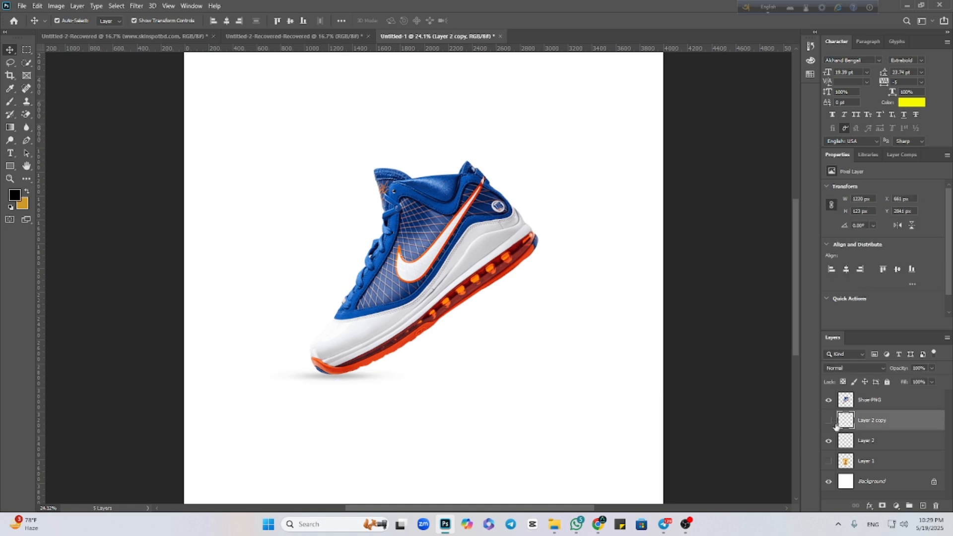
pyautogui.click(829, 441)
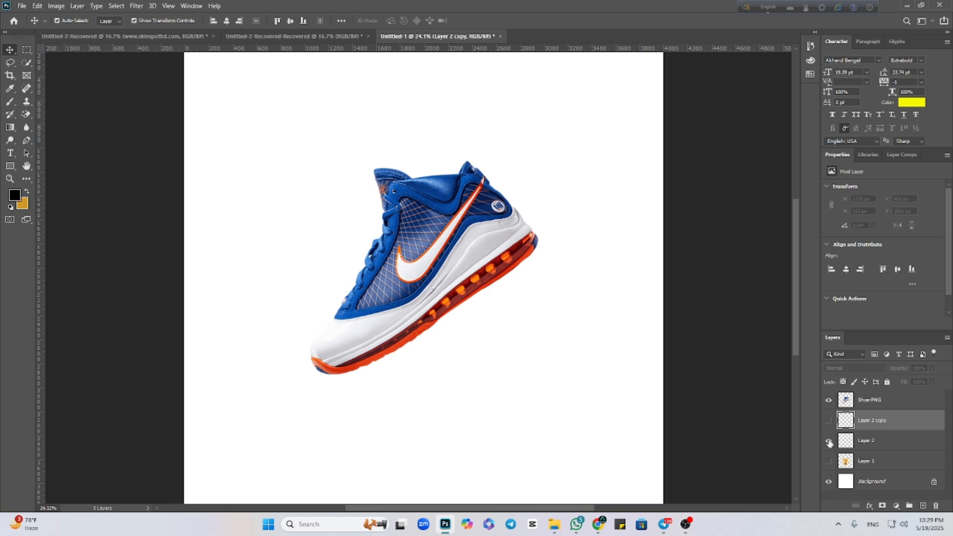
pyautogui.click(829, 441)
pyautogui.click(828, 421)
pyautogui.click(736, 419)
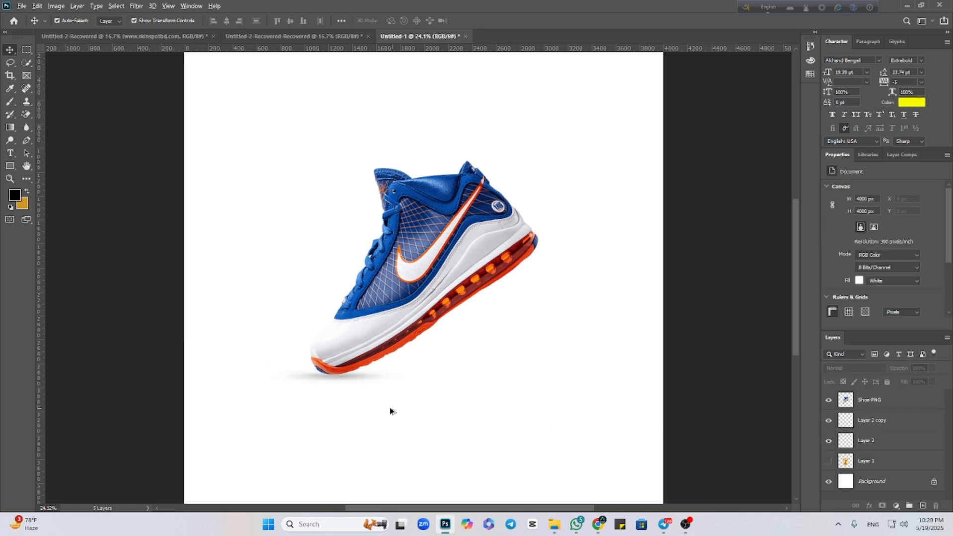
pyautogui.scroll(-1, 390, 410)
pyautogui.scroll(1, 417, 406)
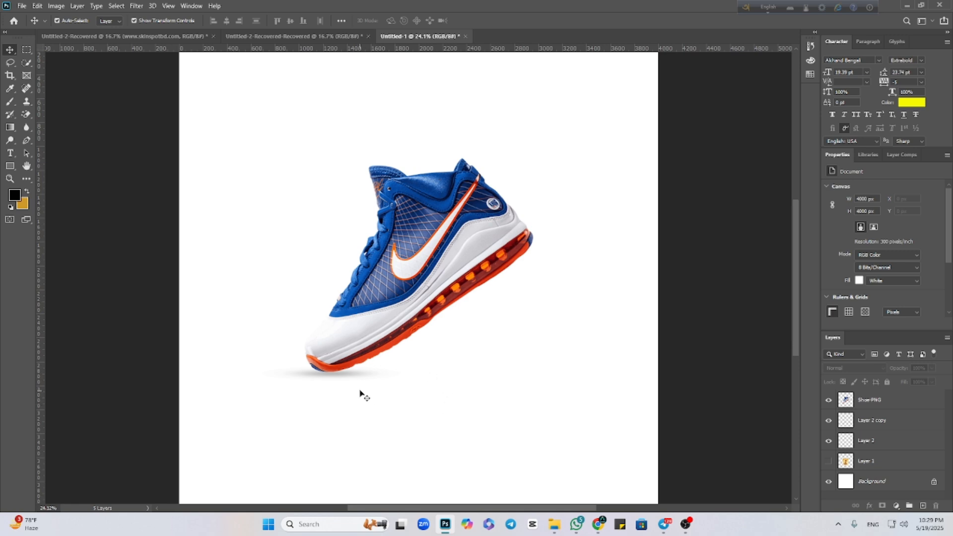
# Add a new empty layer directly below Shoe-PNG, and hide Layer 2 copy and Layer 2.
pyautogui.click(924, 506)
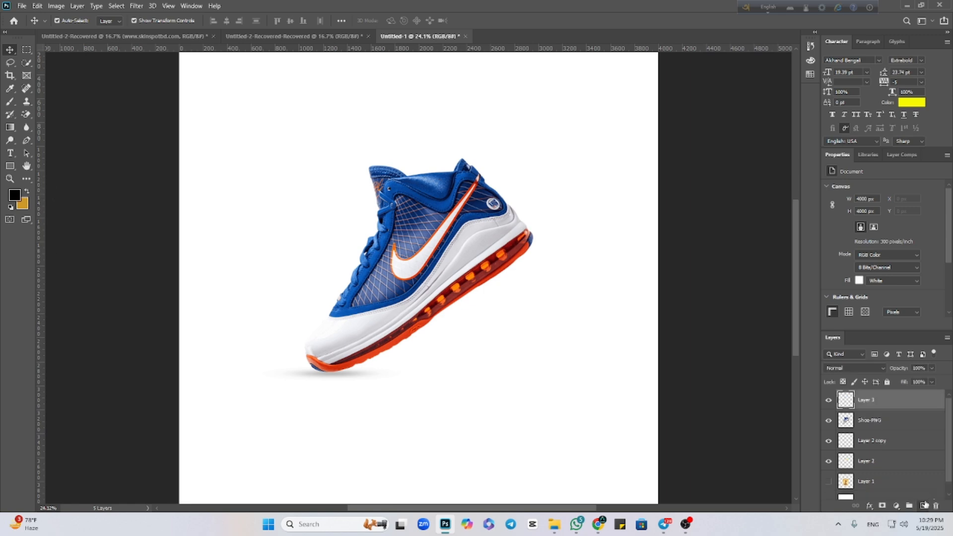
pyautogui.moveTo(887, 403); pyautogui.dragTo(888, 429)
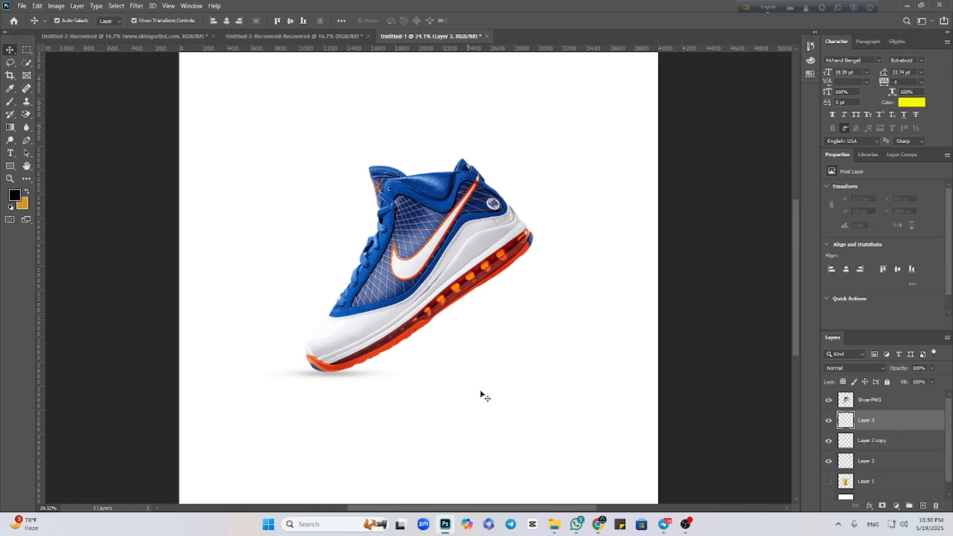
pyautogui.moveTo(828, 440); pyautogui.dragTo(829, 461)
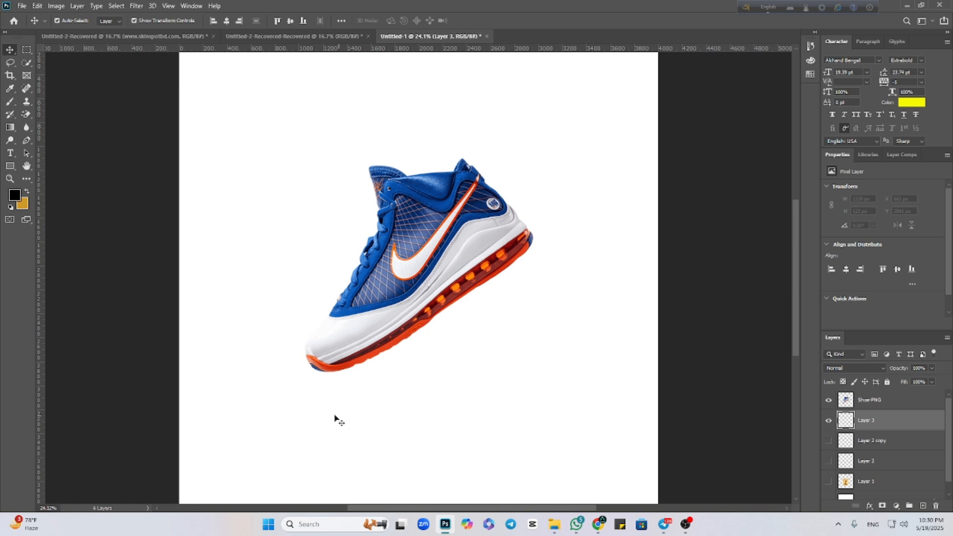
# Keep black as the foreground colour and shape the 1400 px soft Brush tip into a very thin, nearly horizontal ellipse at -2°.
pyautogui.scroll(3, 318, 402)
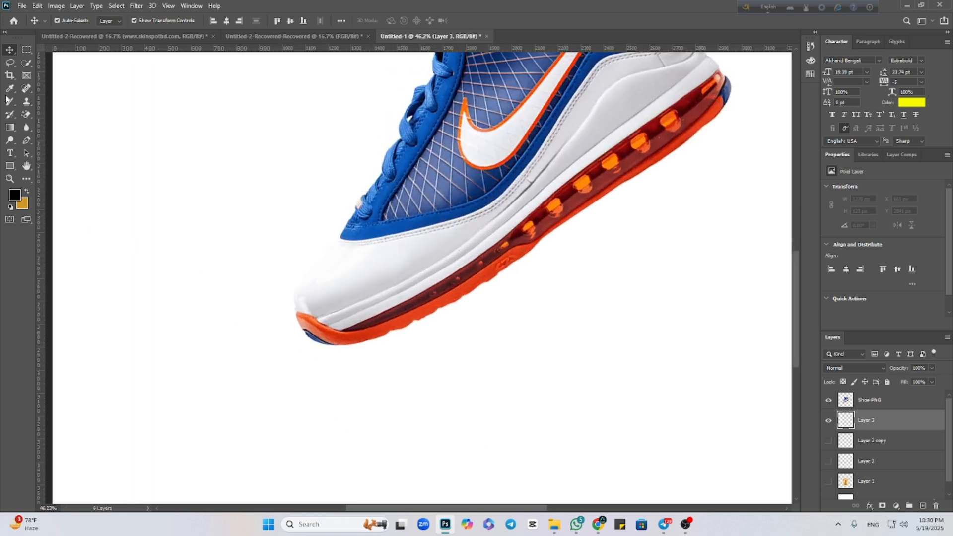
pyautogui.click(14, 195)
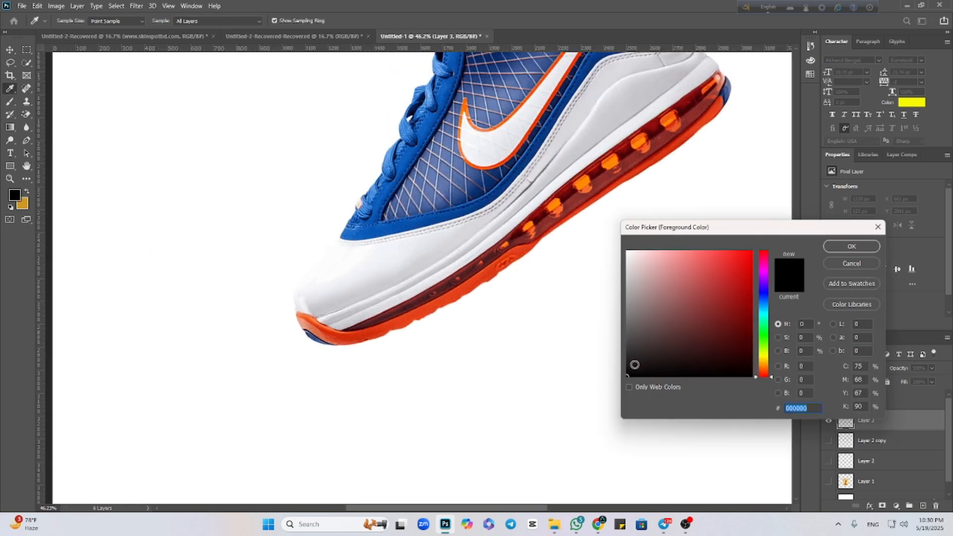
pyautogui.click(844, 247)
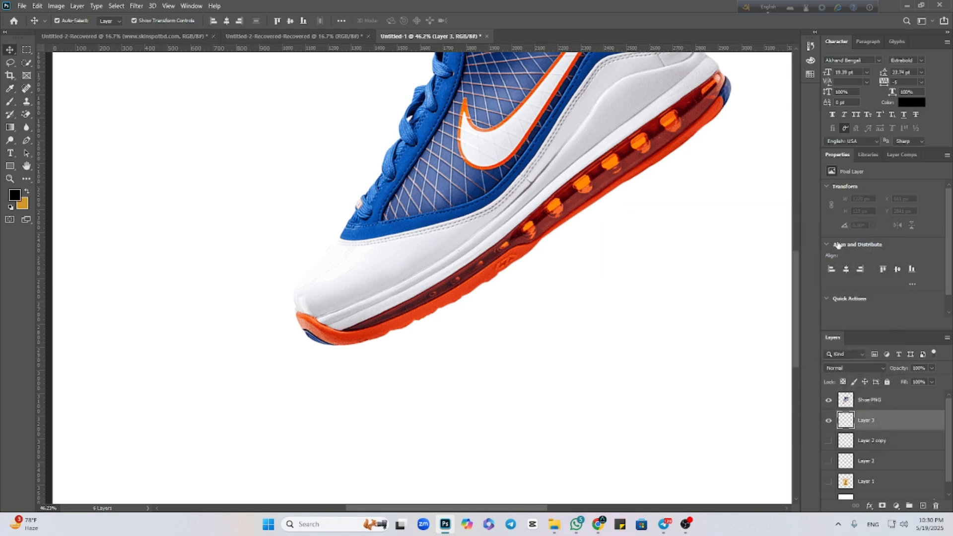
pyautogui.click(9, 102)
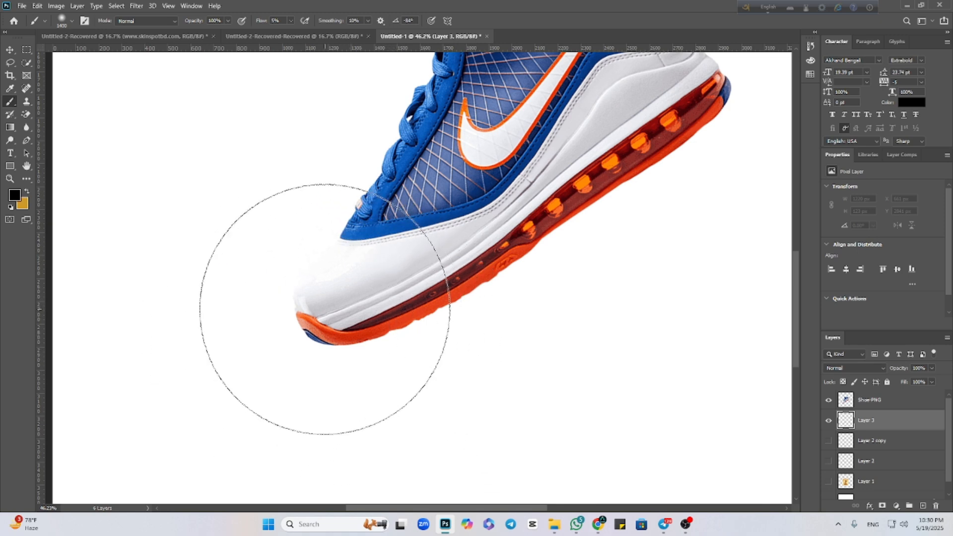
pyautogui.rightClick(400, 327)
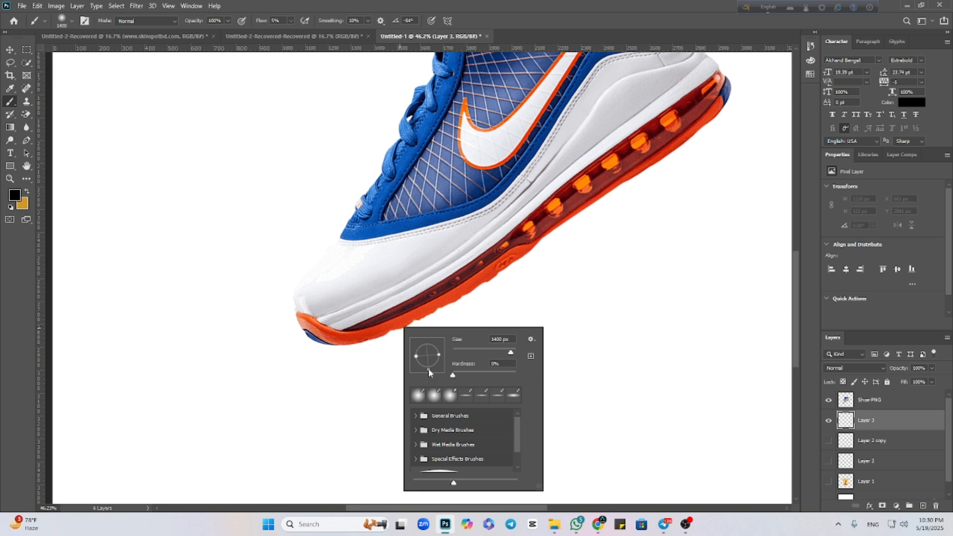
pyautogui.moveTo(439, 366); pyautogui.dragTo(430, 339)
pyautogui.moveTo(452, 356); pyautogui.dragTo(452, 354)
pyautogui.moveTo(428, 344); pyautogui.dragTo(430, 357)
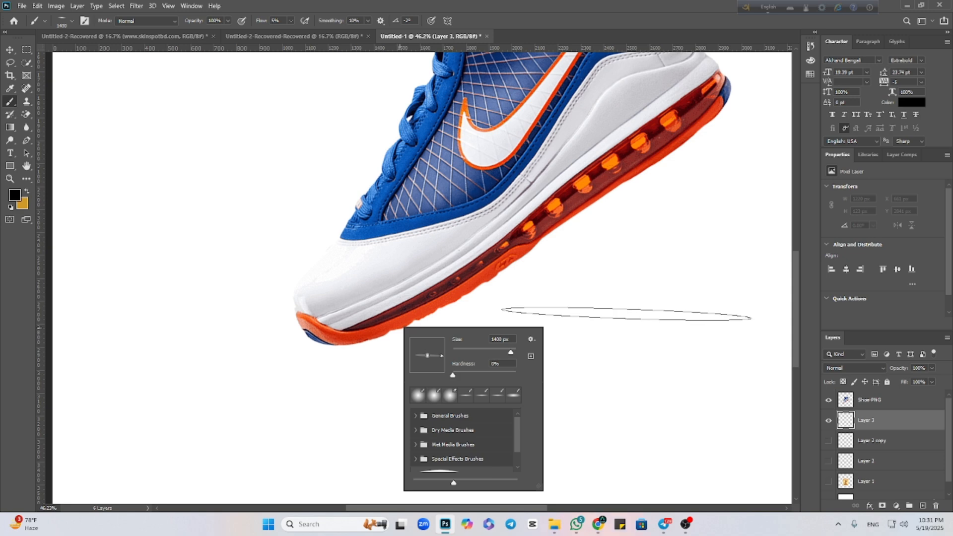
# Test the elliptical brush beside the sole, undo the dab, and reduce the brush size to 600 px.
pyautogui.click(627, 314)
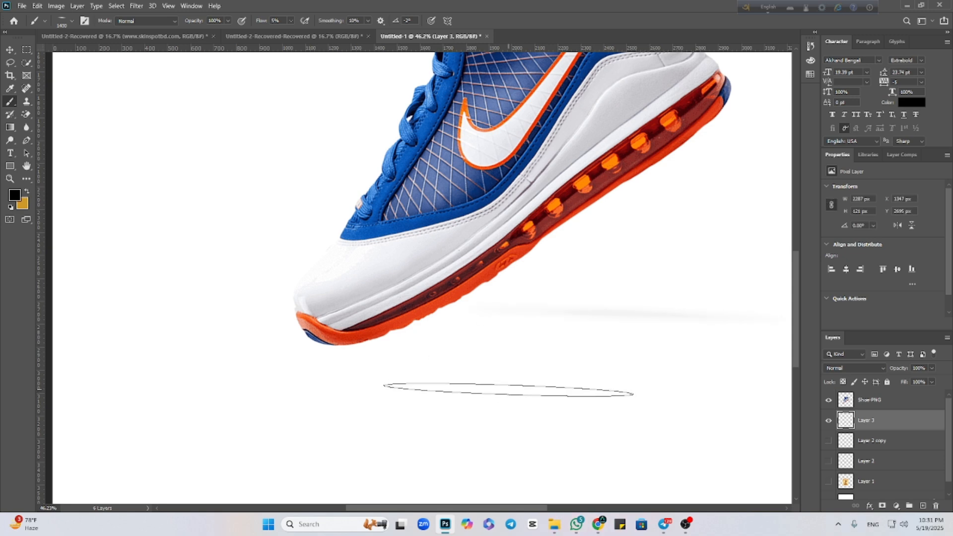
pyautogui.hotkey('ctrl', 'z')
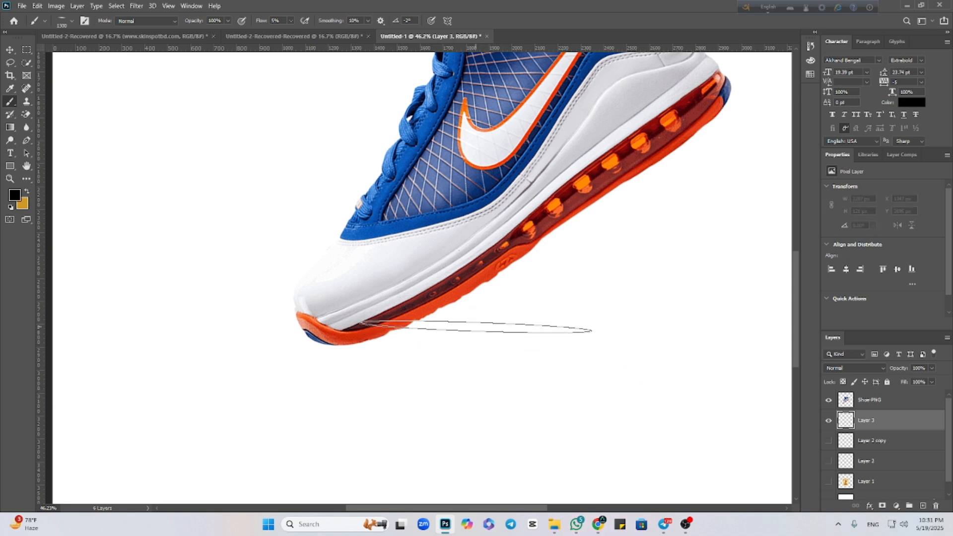
pyautogui.press('[')
pyautogui.press('[')
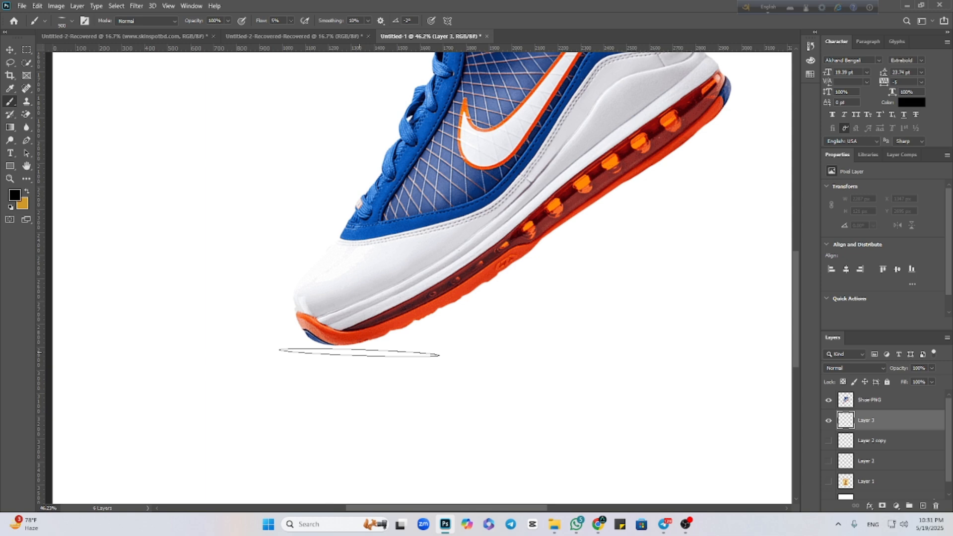
pyautogui.press('[')
pyautogui.press('[')
pyautogui.press('[')
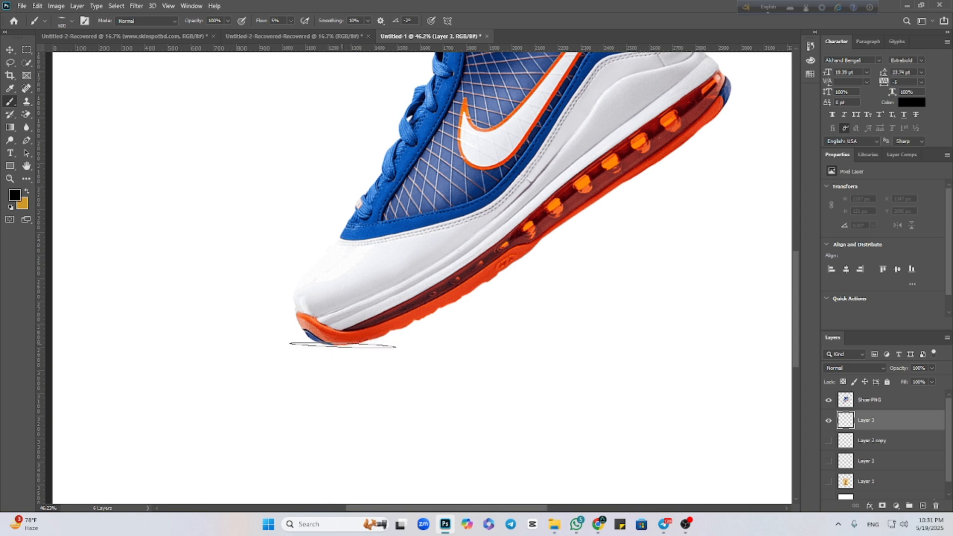
# Try painting a thin shadow dab under the shoe's toe, and undo it.
pyautogui.click(343, 346)
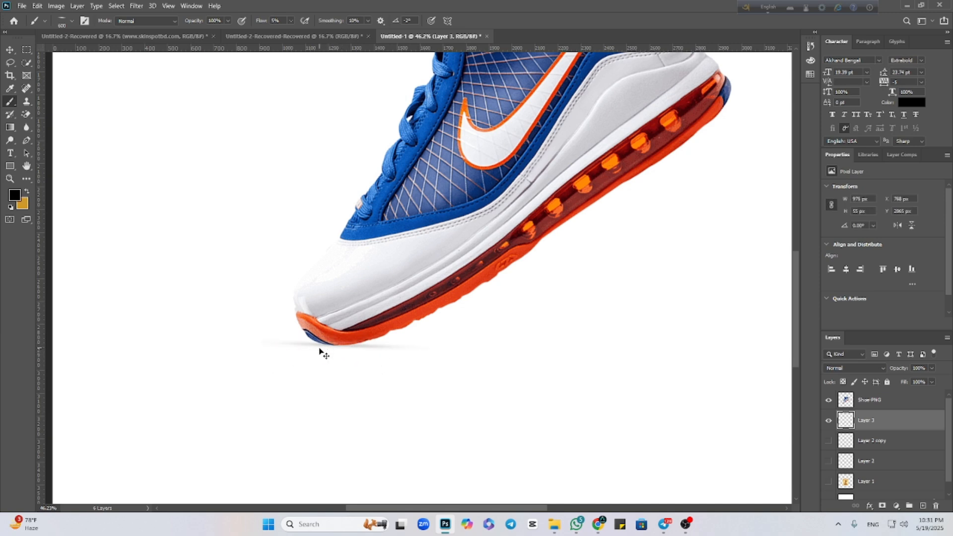
pyautogui.hotkey('ctrl', 'z')
pyautogui.hotkey('ctrl', 'z')
pyautogui.hotkey('ctrl', 'z')
# Make the elliptical brush tip slightly rounder, test it with a dab beside the shoe, and undo the dab.
pyautogui.rightClick(342, 350)
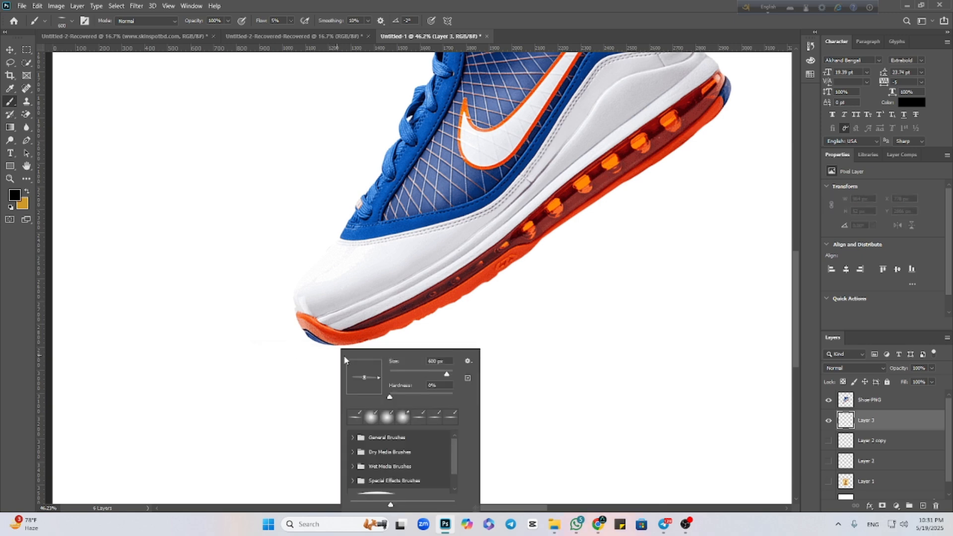
pyautogui.moveTo(365, 381); pyautogui.dragTo(365, 382)
pyautogui.click(583, 356)
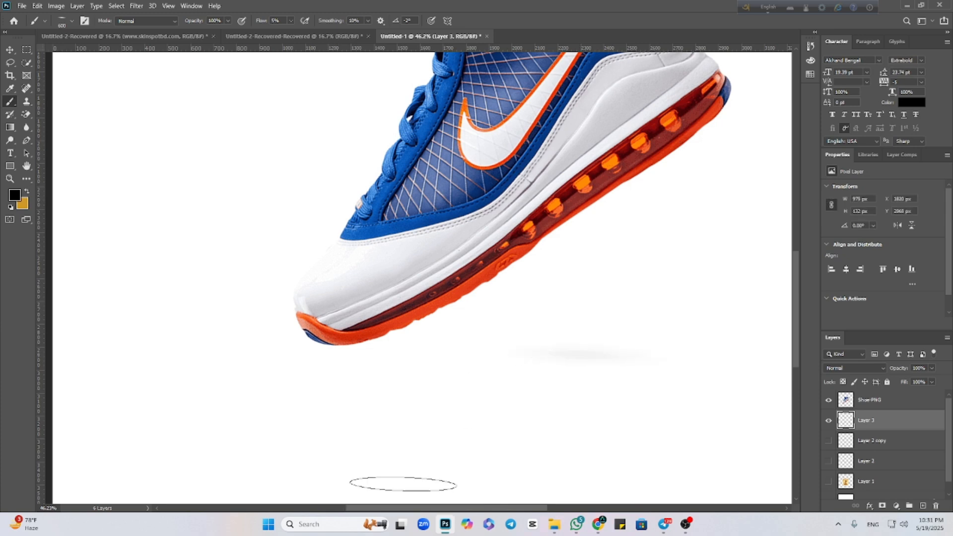
pyautogui.hotkey('ctrl', 'z')
# Reduce the brush size to 400 px and paint a soft flat shadow on Layer 3 under the shoe's toe.
pyautogui.scroll(7, 275, 465)
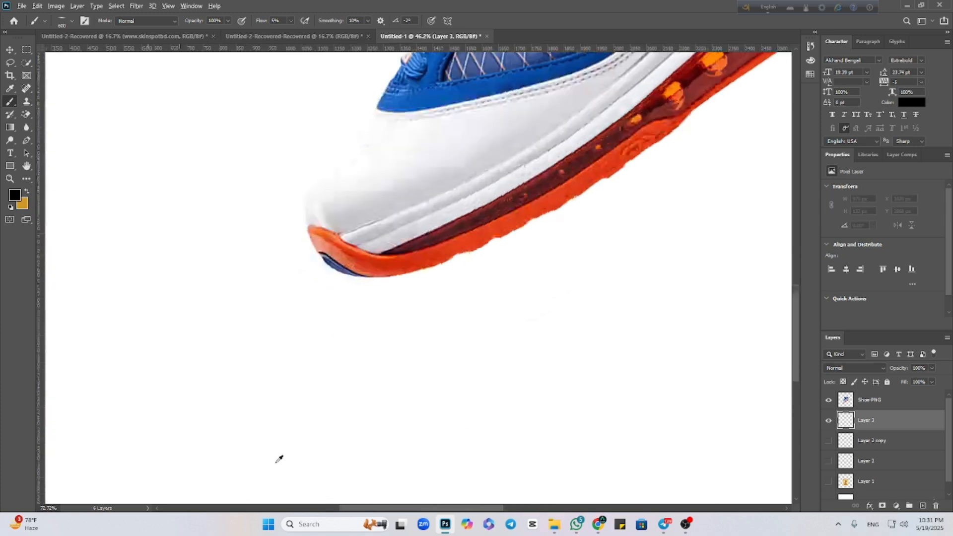
pyautogui.moveTo(409, 292)
pyautogui.mouseDown()
pyautogui.moveTo(436, 370)
pyautogui.moveTo(479, 366)
pyautogui.moveTo(472, 310)
pyautogui.mouseUp()
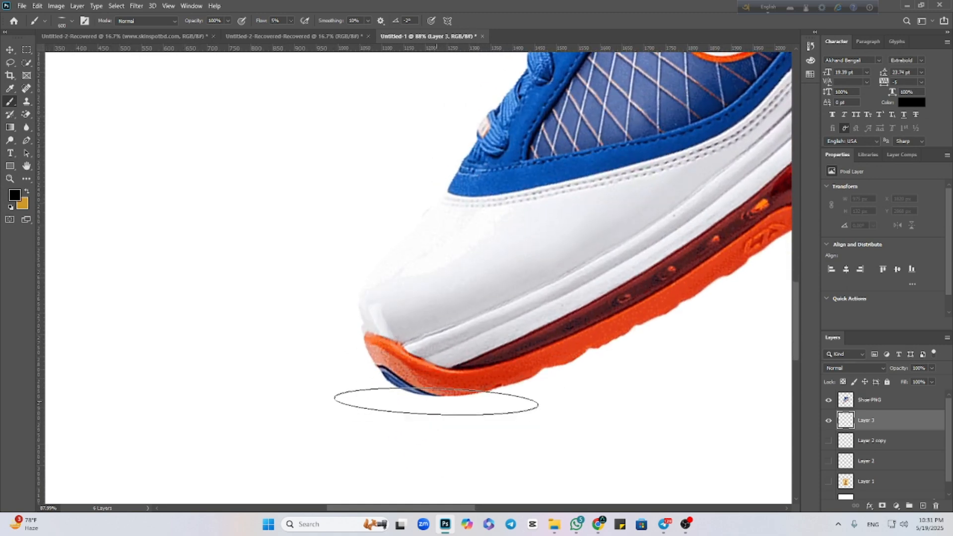
pyautogui.press('[')
pyautogui.press('[')
pyautogui.moveTo(443, 400)
pyautogui.mouseDown()
pyautogui.moveTo(422, 398)
pyautogui.moveTo(446, 401)
pyautogui.mouseUp()
# Examine the painted toe shadow against the whole canvas with the Move tool active and no layer selected.
pyautogui.scroll(-6, 462, 449)
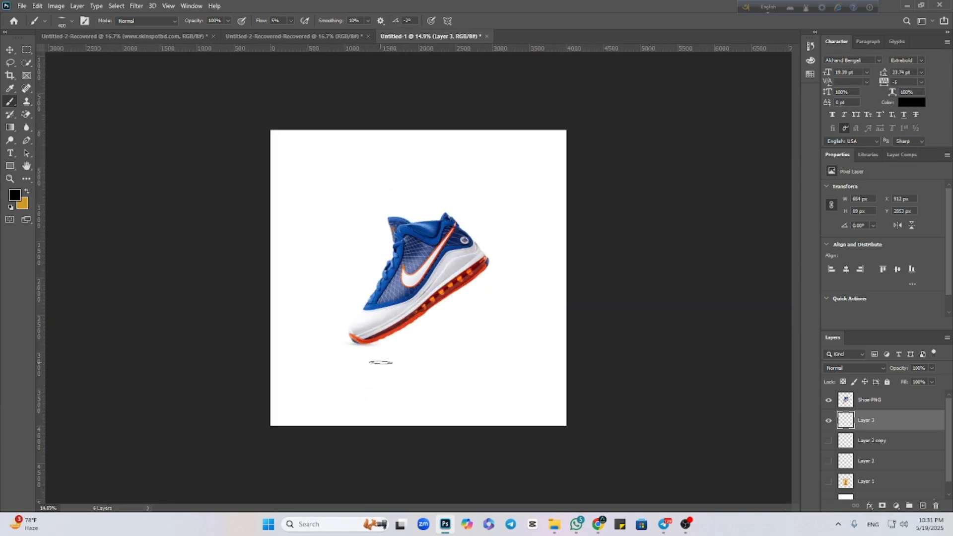
pyautogui.scroll(-1, 367, 350)
pyautogui.scroll(4, 351, 348)
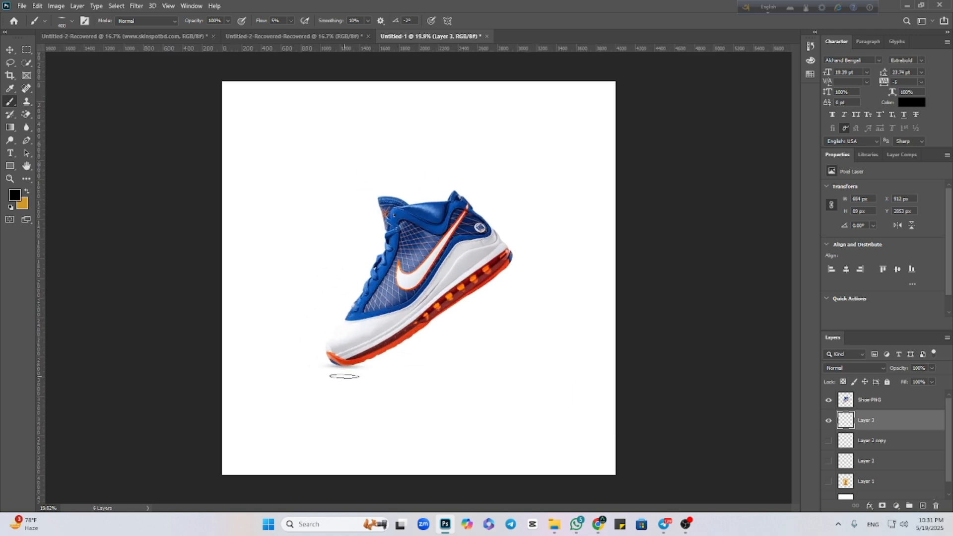
pyautogui.click(10, 50)
pyautogui.click(224, 304)
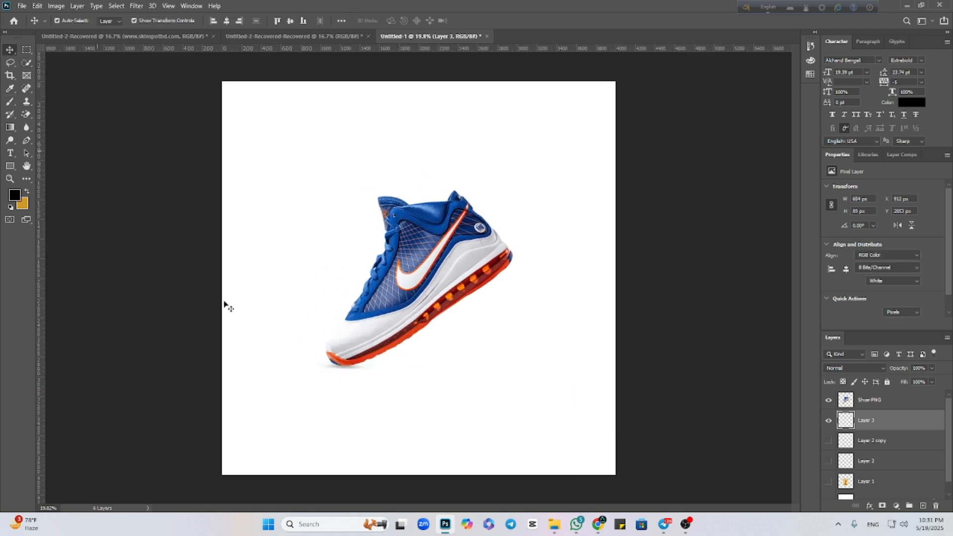
pyautogui.scroll(-1, 351, 394)
pyautogui.scroll(1, 351, 395)
pyautogui.scroll(-1, 351, 395)
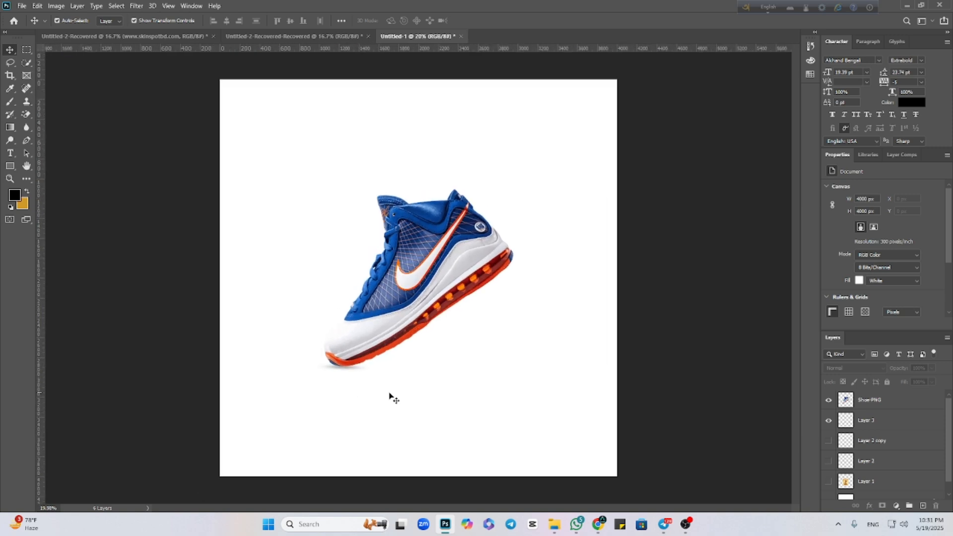
# Show the hidden cosmetic-jar image on Layer 1, move it below and right of the shoe, and deselect it.
pyautogui.click(828, 482)
pyautogui.moveTo(480, 329); pyautogui.dragTo(549, 379)
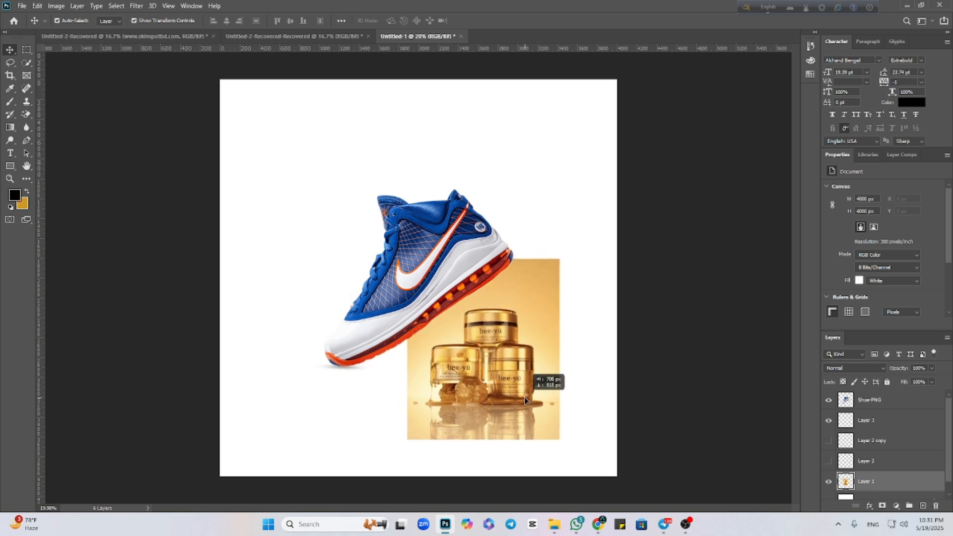
pyautogui.click(620, 357)
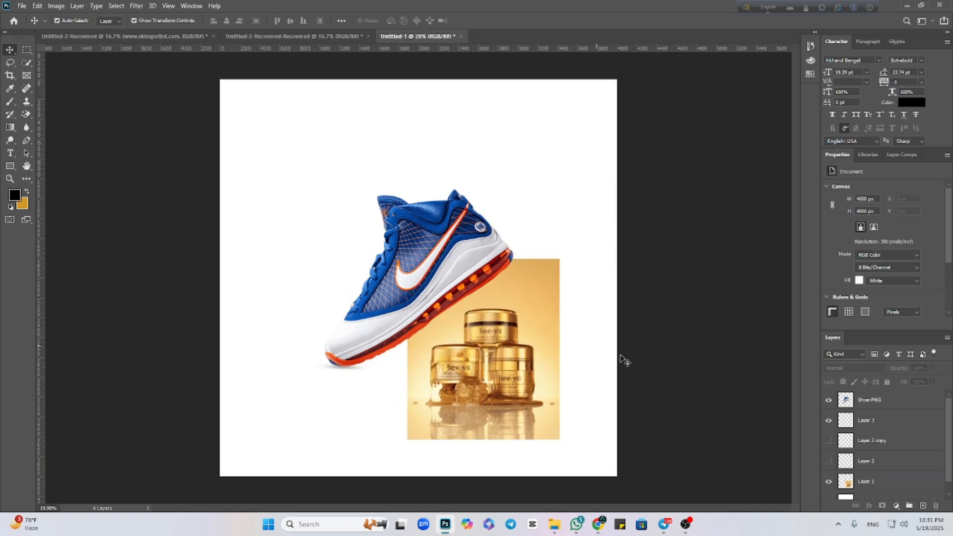
# Add a Solid Color fill layer directly above the Background, using golden tan #dfa75a sampled from the jar image's upper-right corner.
pyautogui.scroll(-1, 882, 467)
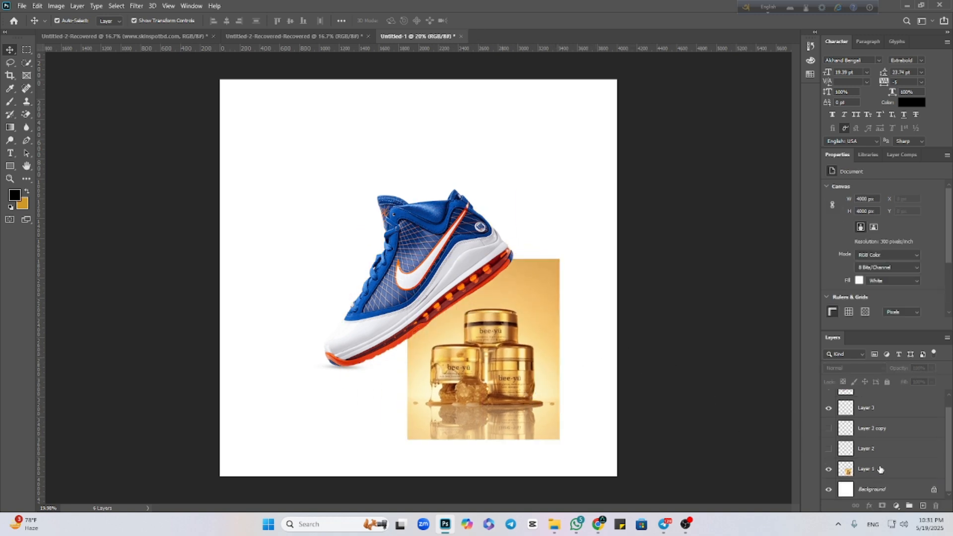
pyautogui.click(890, 493)
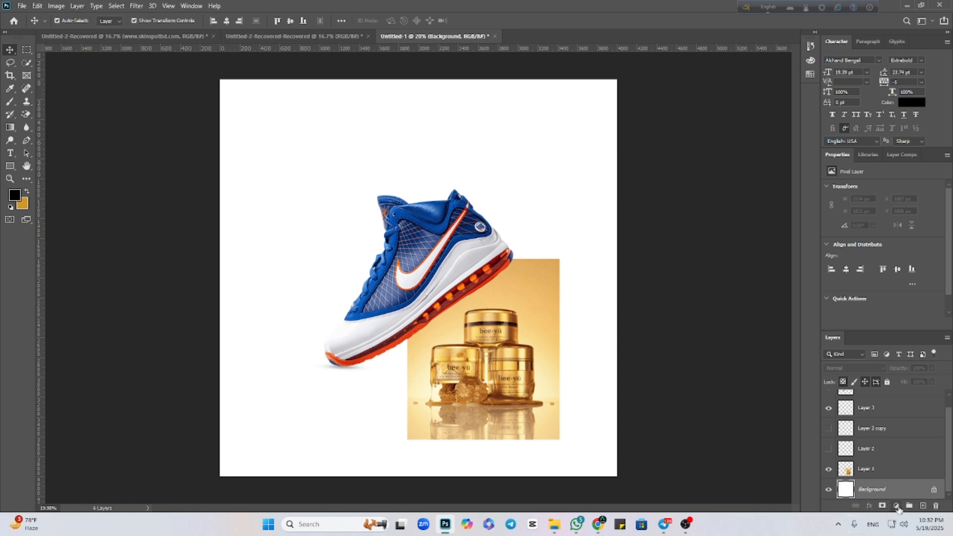
pyautogui.click(897, 506)
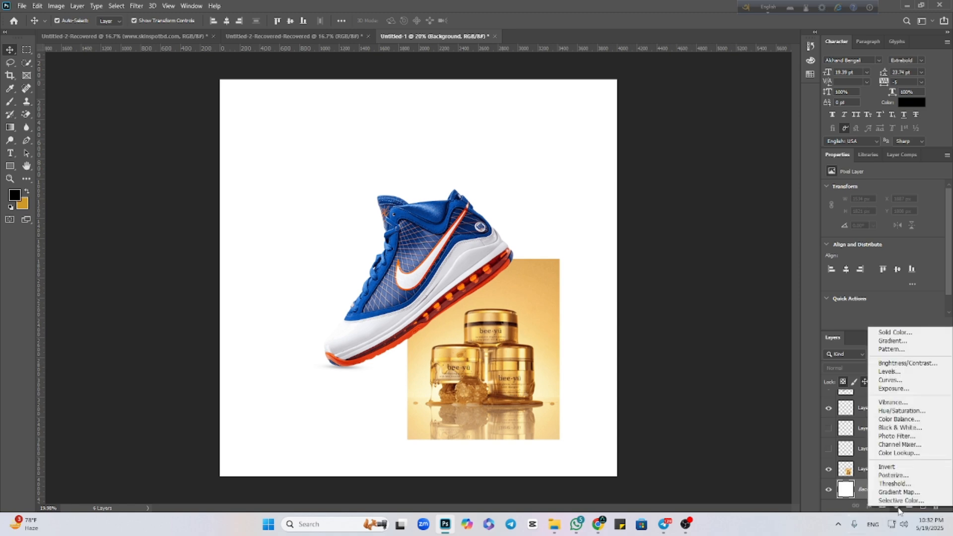
pyautogui.click(882, 333)
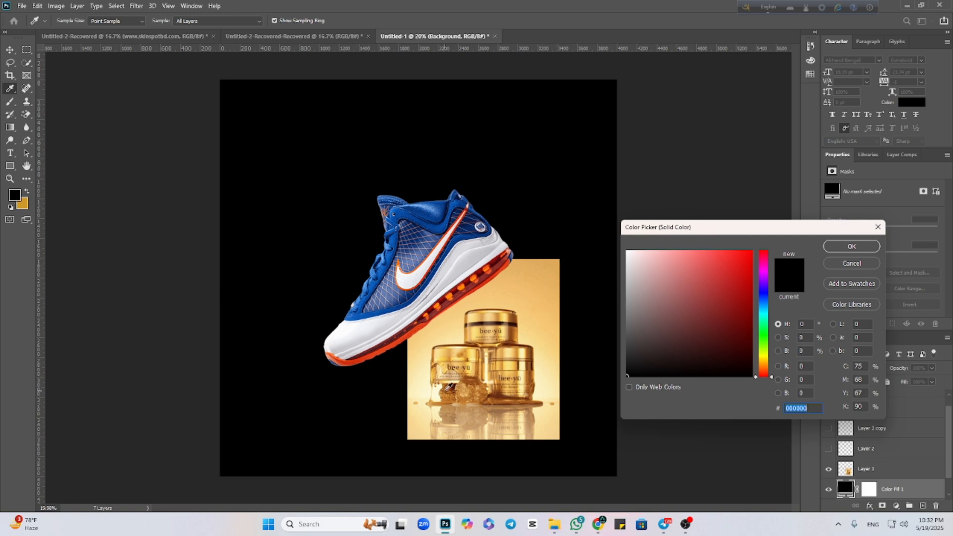
pyautogui.click(562, 256)
pyautogui.click(561, 257)
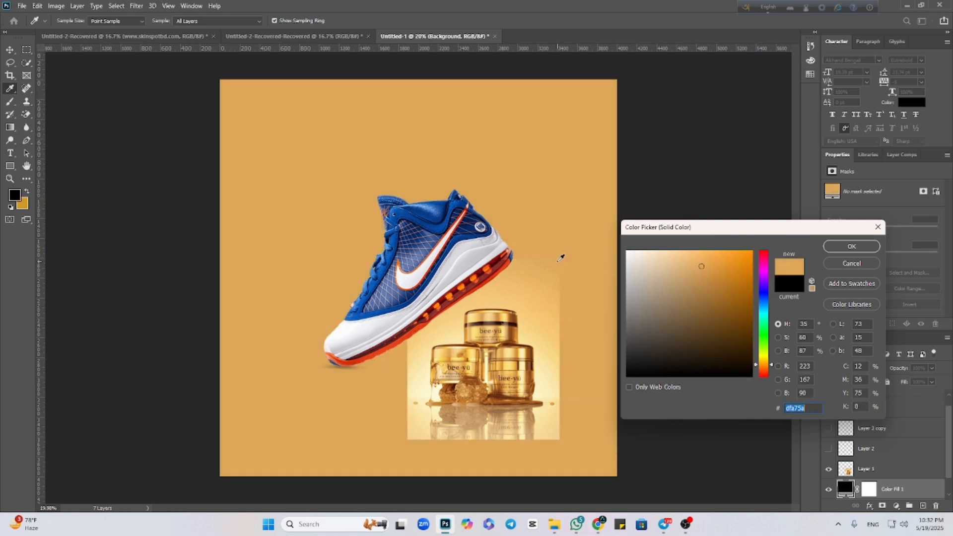
pyautogui.click(851, 246)
# Move the jar image on Layer 1 to the canvas's upper-right corner, at about X 2466 px, Y 47 px.
pyautogui.press('v')
pyautogui.click(521, 391)
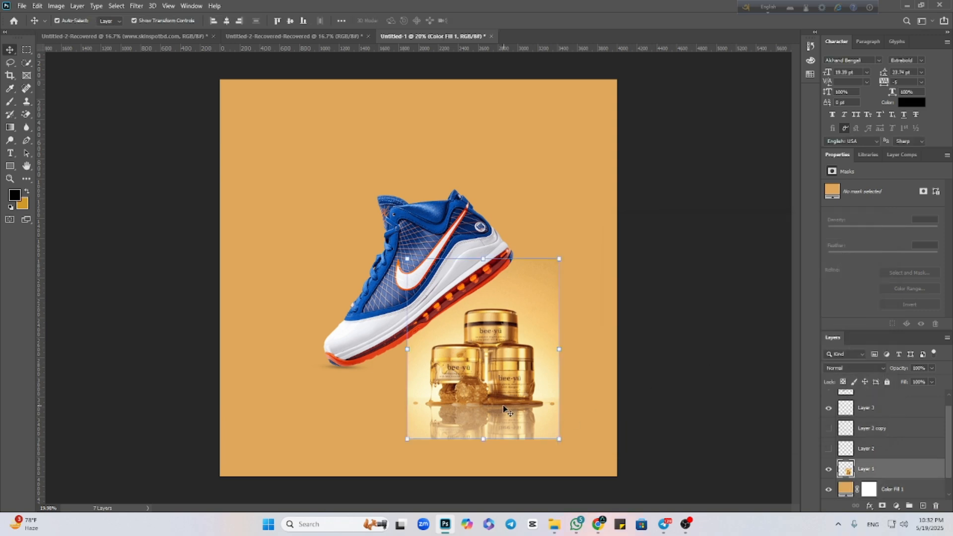
pyautogui.moveTo(522, 390); pyautogui.dragTo(549, 217)
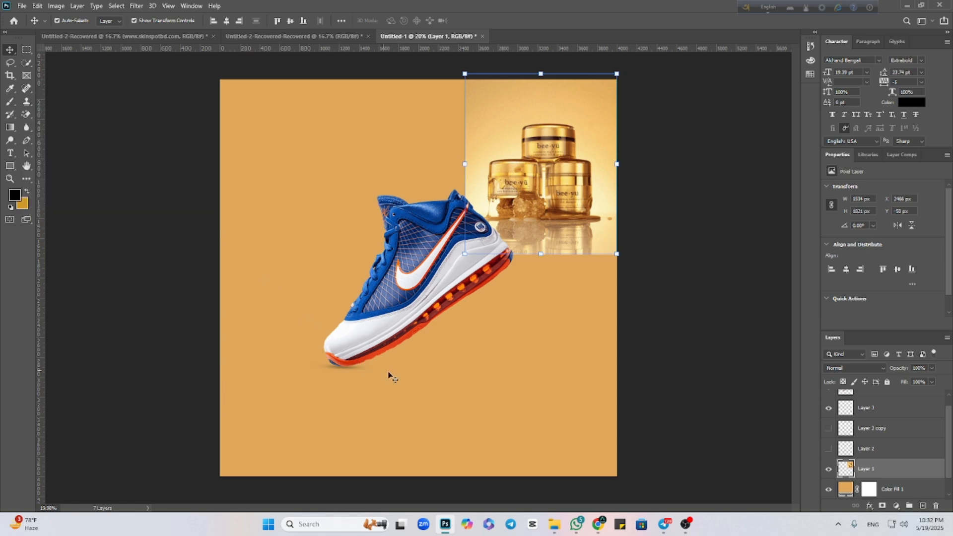
pyautogui.moveTo(558, 135); pyautogui.dragTo(558, 146)
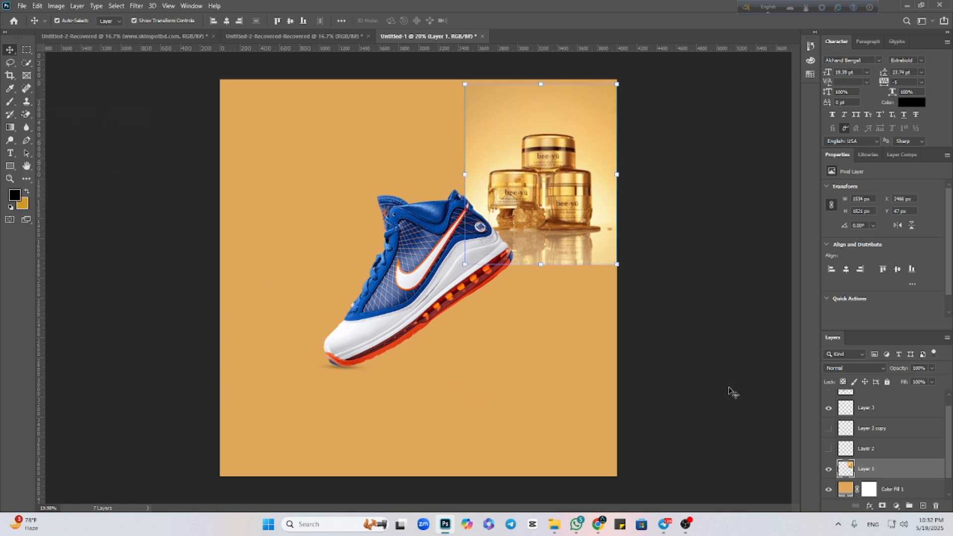
pyautogui.click(896, 506)
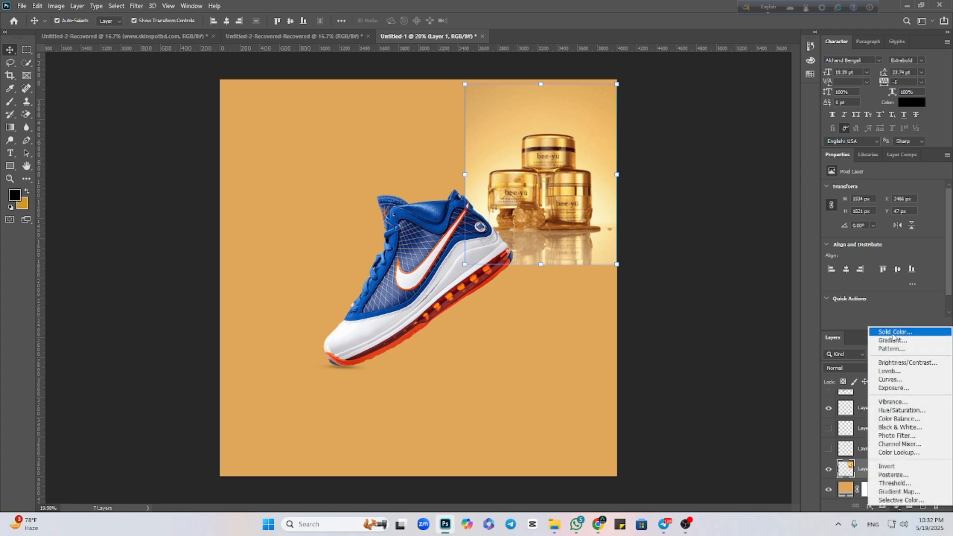
pyautogui.click(579, 172)
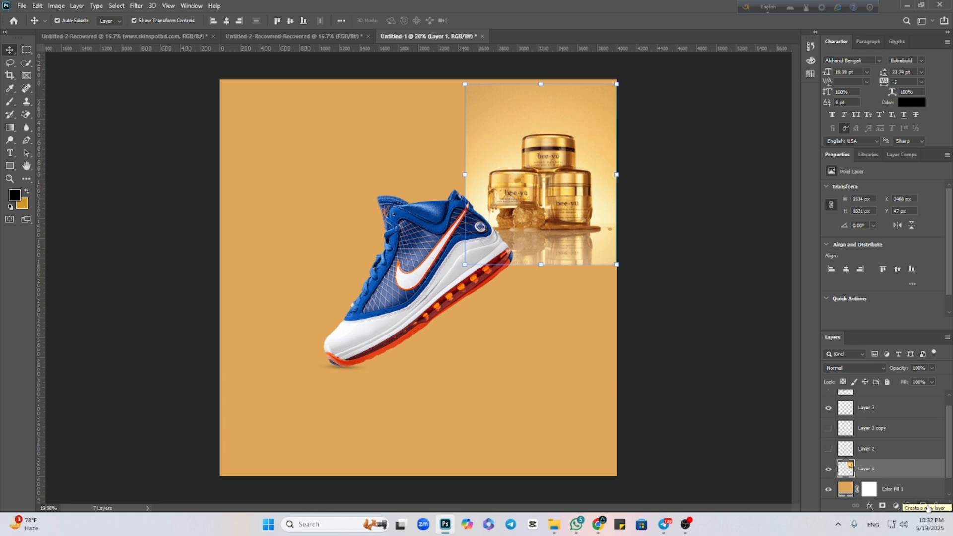
# Add a new empty layer above Layer 1, then move the jar image below the shoe to about X 1700 px, Y 1777 px.
pyautogui.click(924, 506)
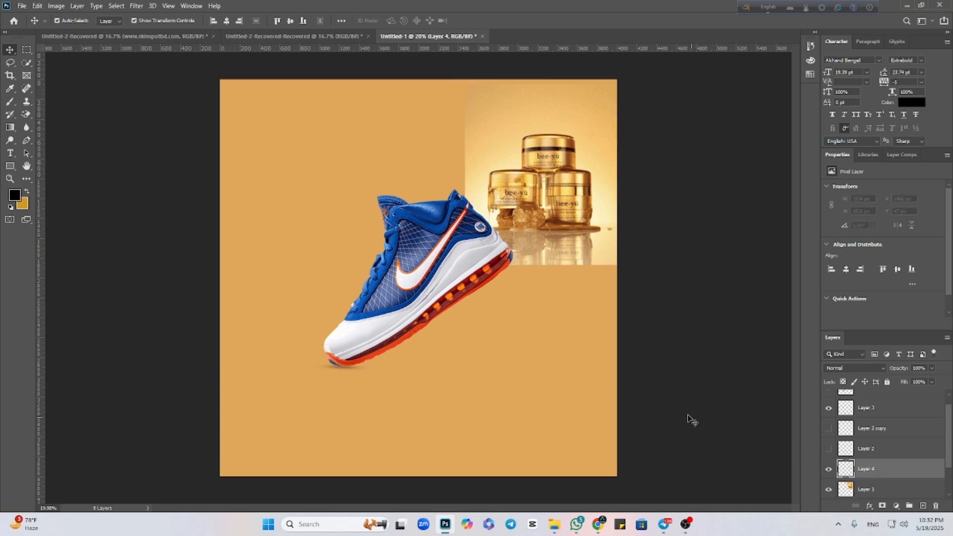
pyautogui.moveTo(489, 189); pyautogui.dragTo(412, 359)
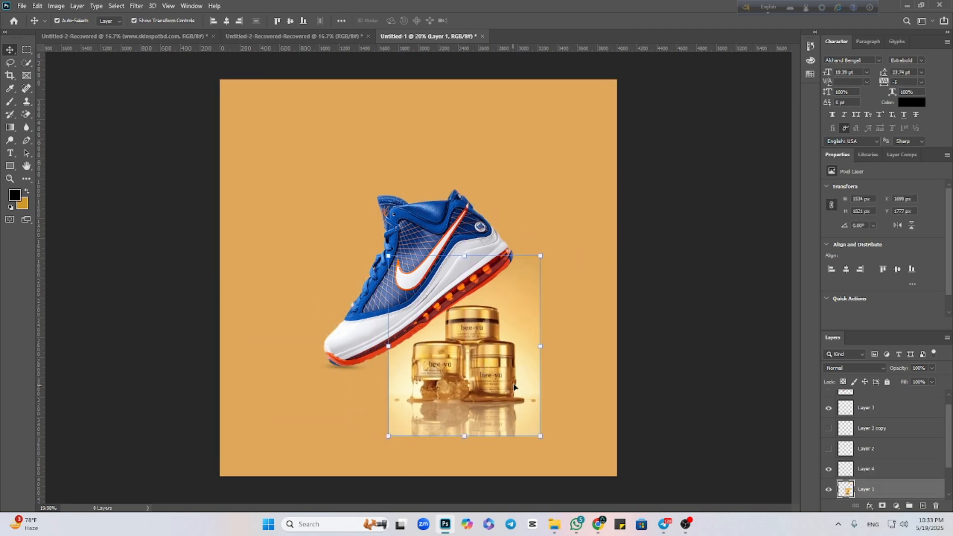
# Set the foreground color to pale gold #fae1a0, sampled from the jar image's backdrop.
pyautogui.click(15, 196)
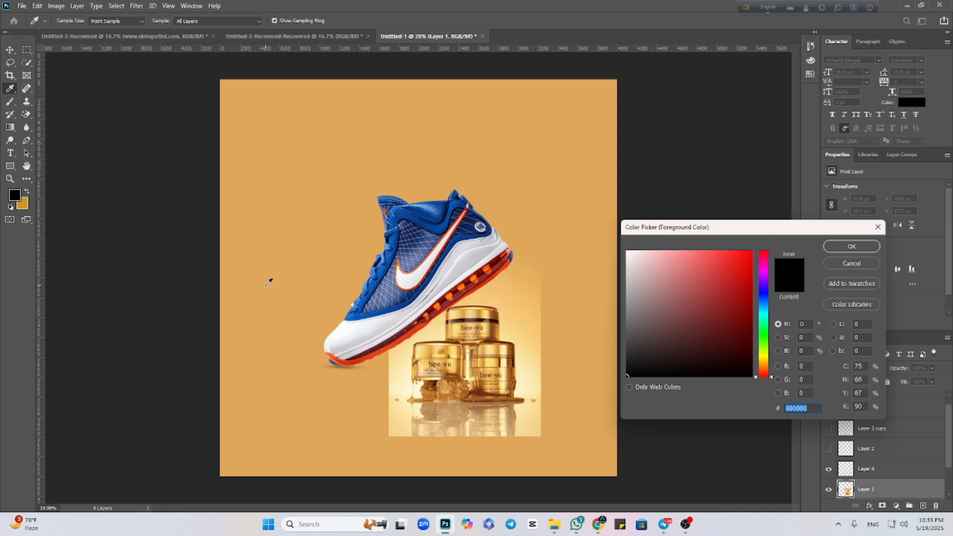
pyautogui.click(405, 376)
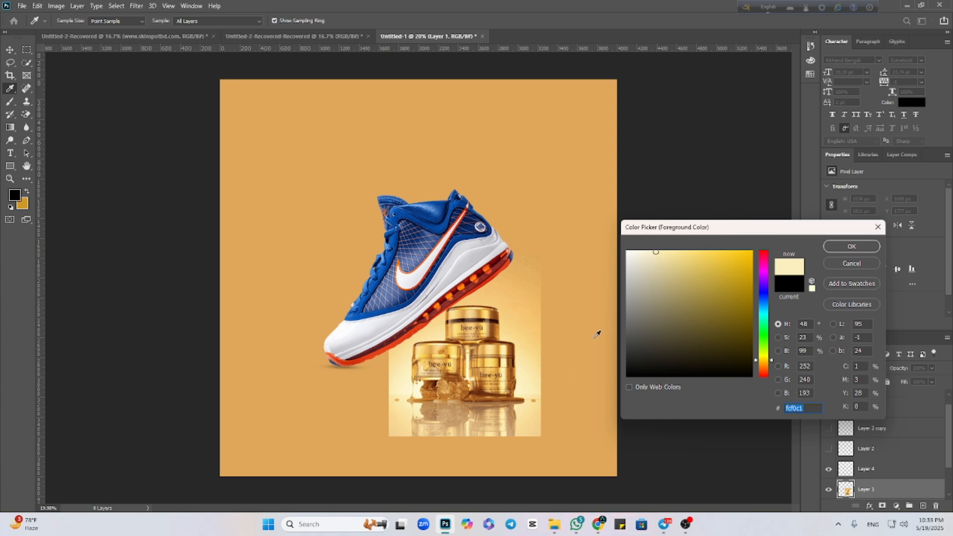
pyautogui.click(539, 351)
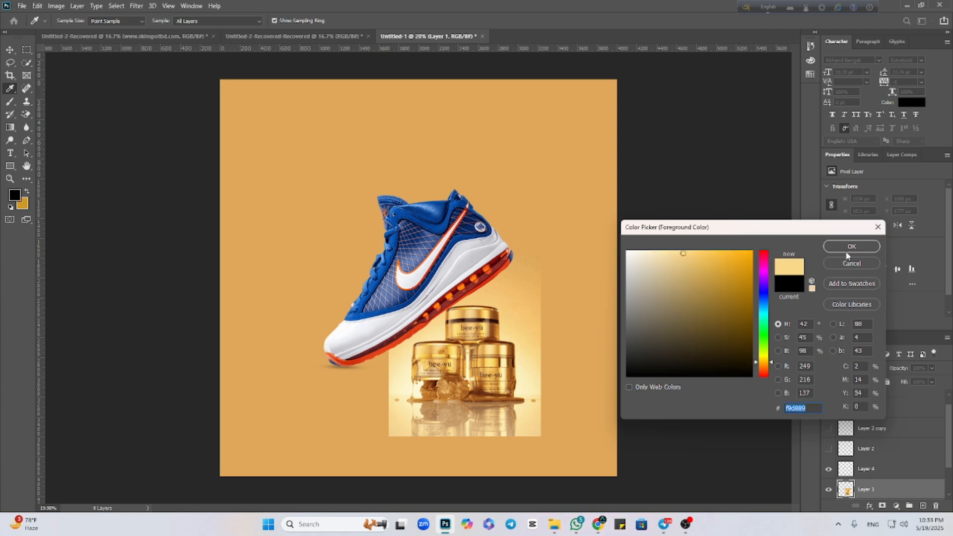
pyautogui.click(532, 360)
pyautogui.click(842, 247)
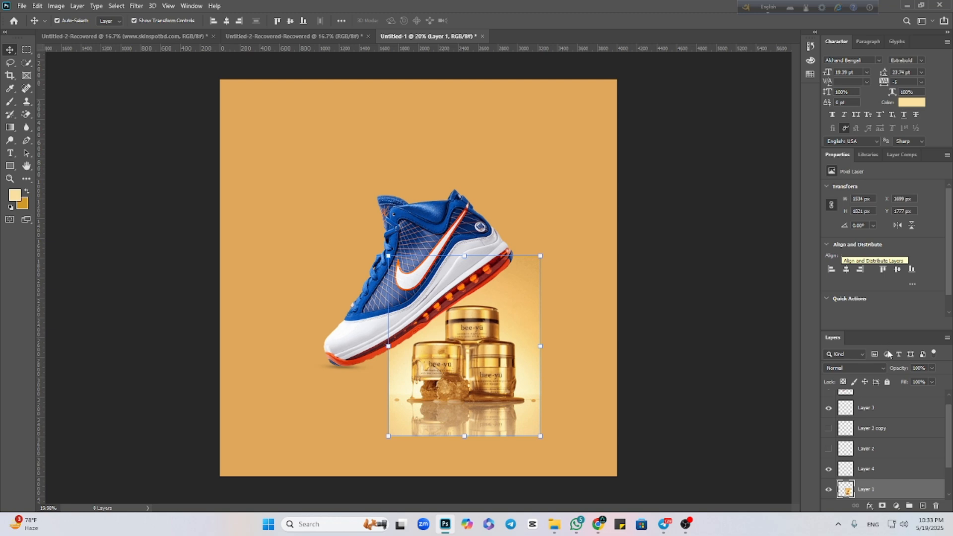
# Select Layer 4 for painting, restore the soft Brush tip to a full circle, and enlarge it to roughly the shoe's size.
pyautogui.click(896, 474)
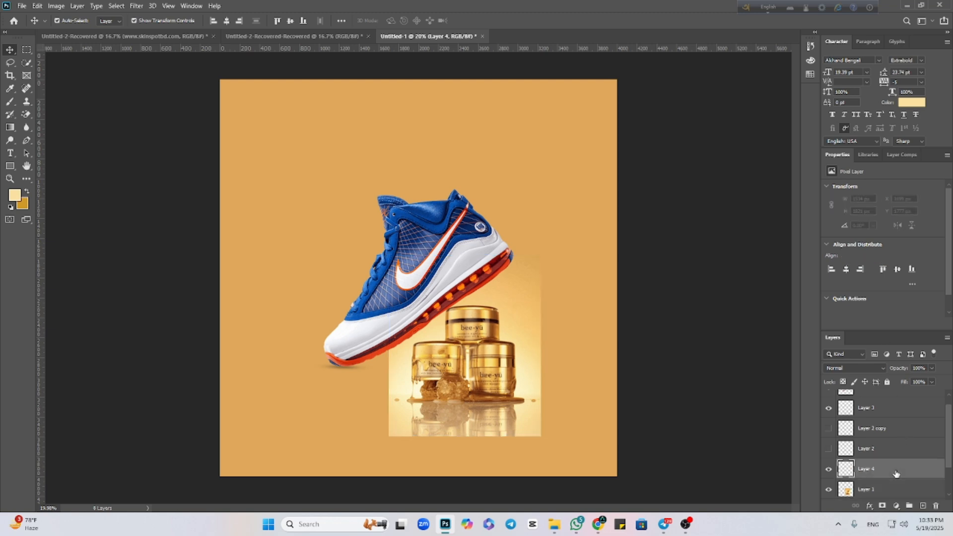
pyautogui.click(10, 102)
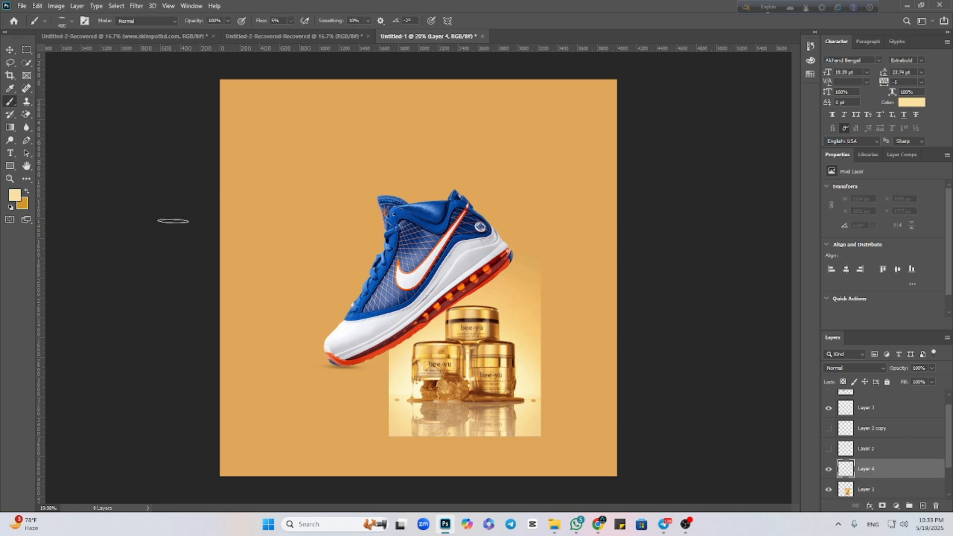
pyautogui.rightClick(330, 279)
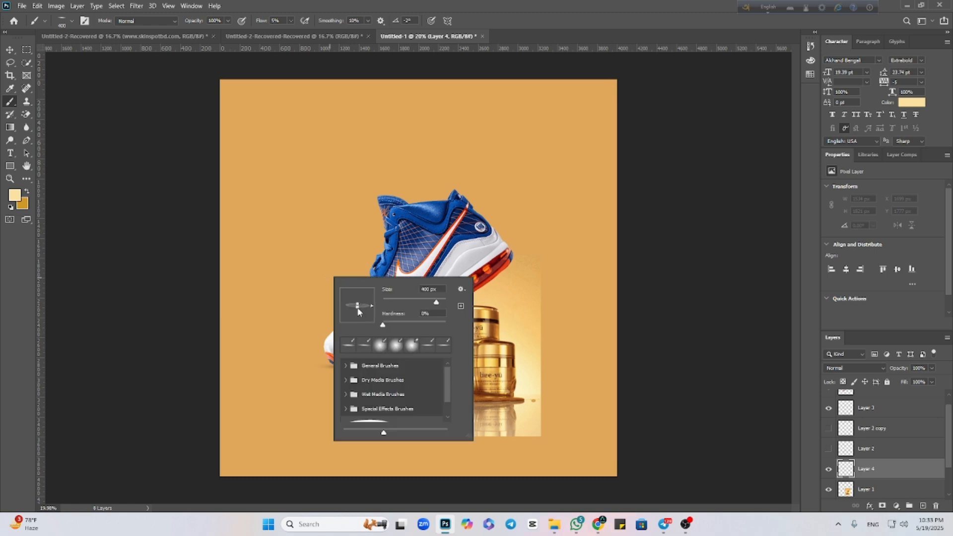
pyautogui.moveTo(358, 306); pyautogui.dragTo(358, 294)
pyautogui.click(141, 298)
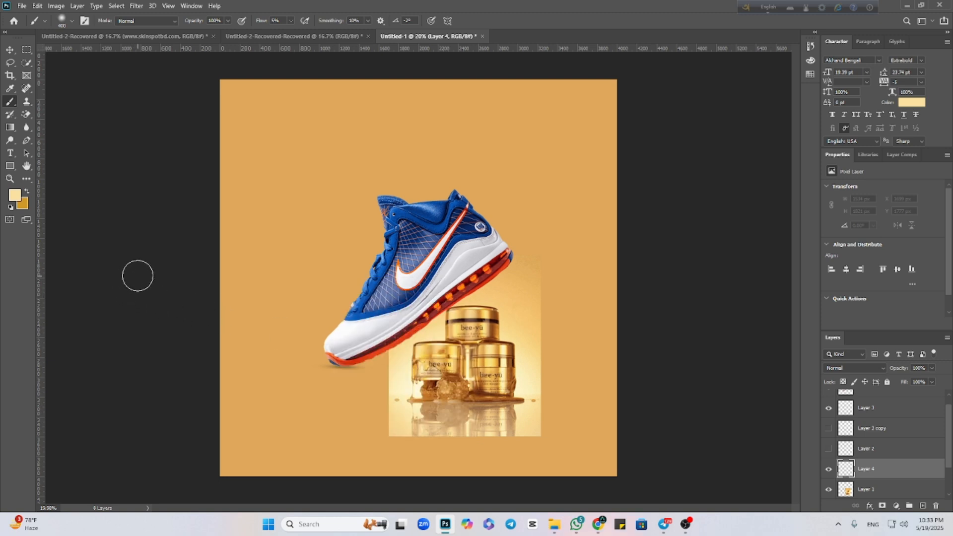
pyautogui.press(']')
pyautogui.press(']')
pyautogui.press(']')
pyautogui.press(']')
pyautogui.press(']')
pyautogui.press(']')
pyautogui.press(']')
pyautogui.press(']')
pyautogui.press(']')
pyautogui.press(']')
pyautogui.press(']')
pyautogui.press(']')
pyautogui.press(']')
pyautogui.press(']')
pyautogui.press(']')
pyautogui.press(']')
pyautogui.press(']')
pyautogui.press(']')
pyautogui.press(']')
pyautogui.press(']')
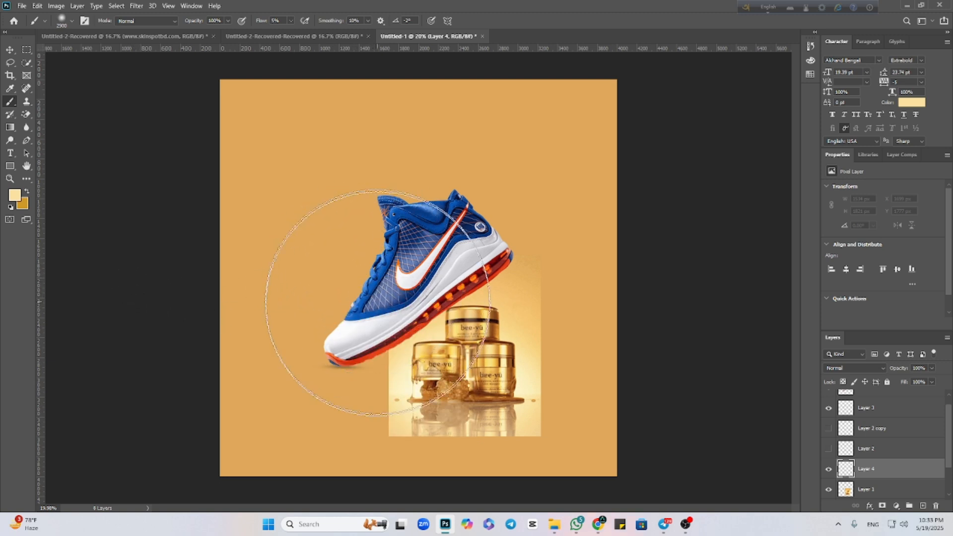
pyautogui.press(']')
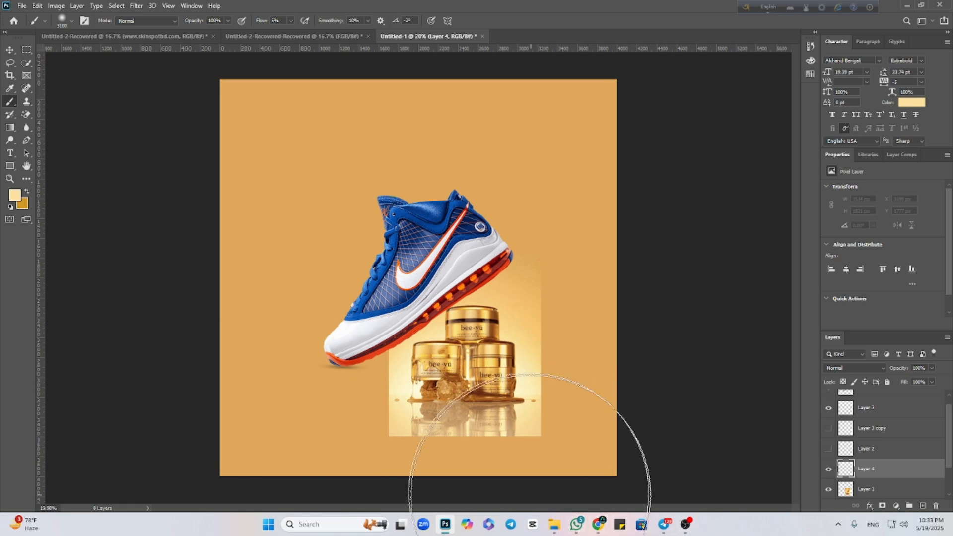
# Compare the whole canvas with and without the jar image on Layer 1.
pyautogui.scroll(-2, 526, 442)
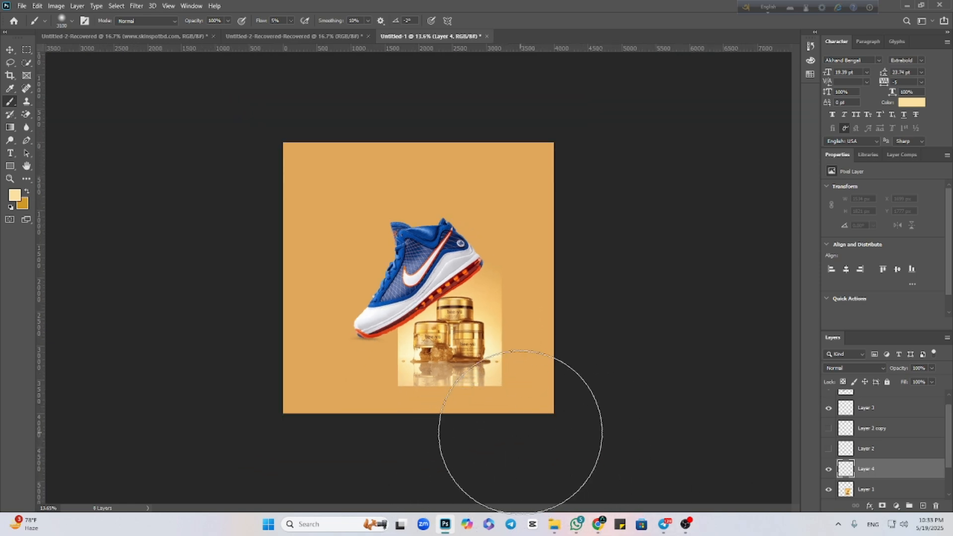
pyautogui.click(828, 490)
pyautogui.click(829, 490)
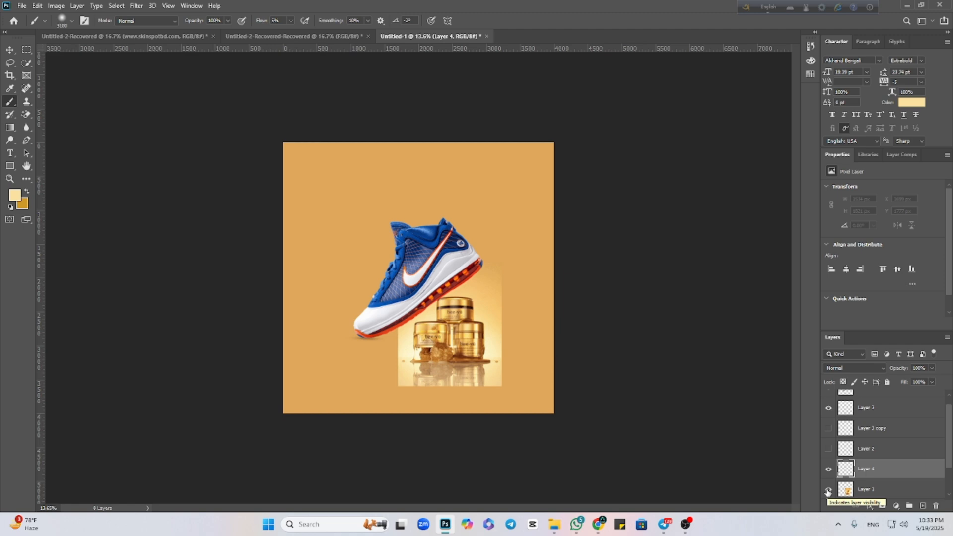
# Set the foreground color to pale cream #fcf8d7, sampled from the bright area beside the honeycomb in the jar image.
pyautogui.scroll(5, 501, 377)
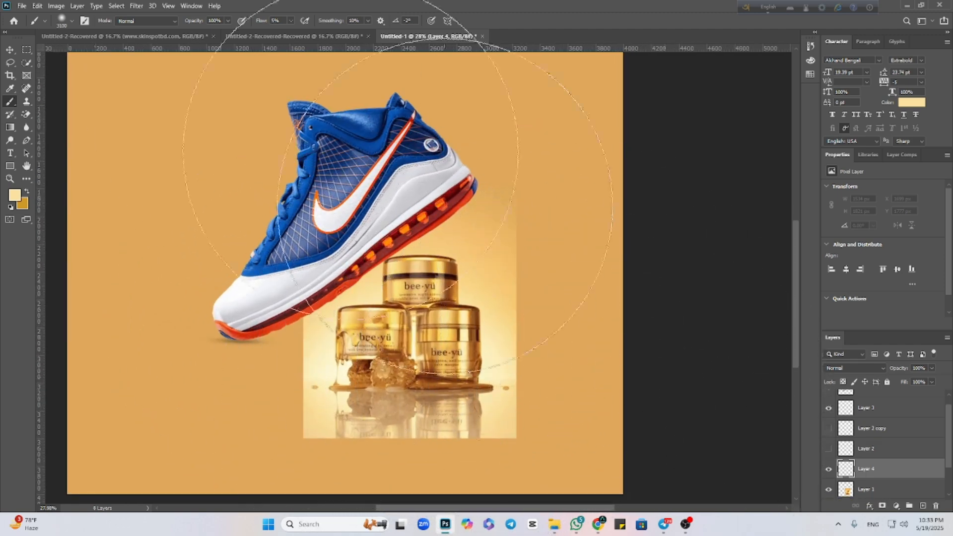
pyautogui.press('v')
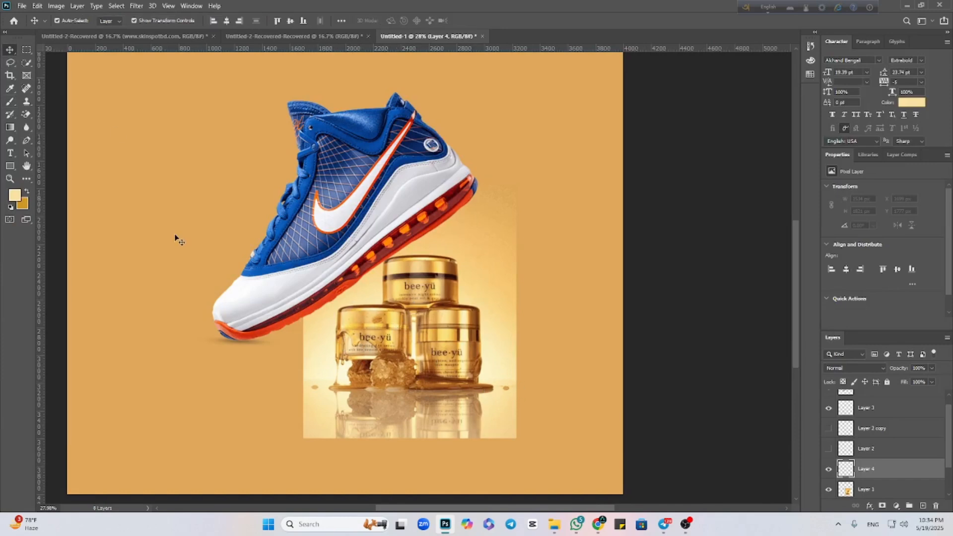
pyautogui.click(14, 196)
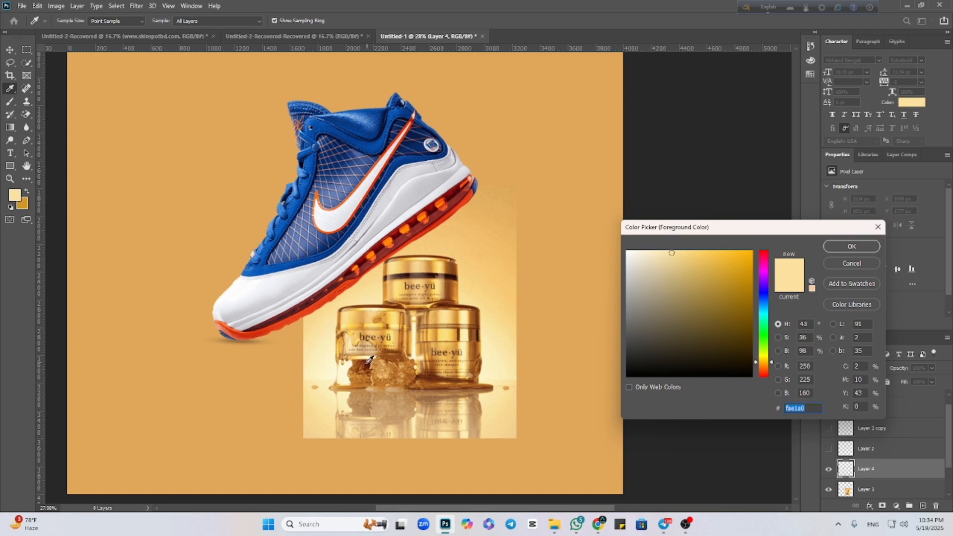
pyautogui.click(351, 365)
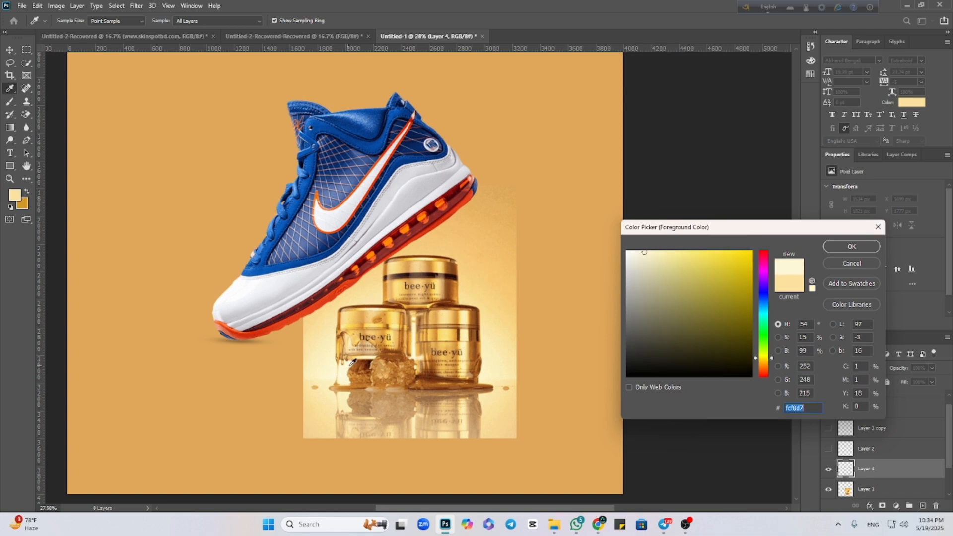
pyautogui.click(832, 249)
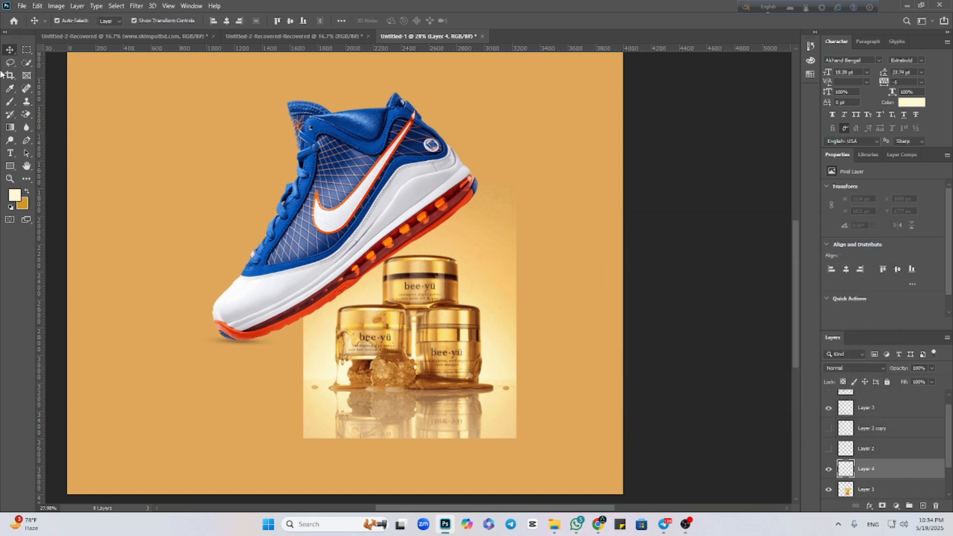
# Enlarge the soft round Brush to 5000 px for painting across the canvas.
pyautogui.click(10, 102)
pyautogui.scroll(-5, 457, 252)
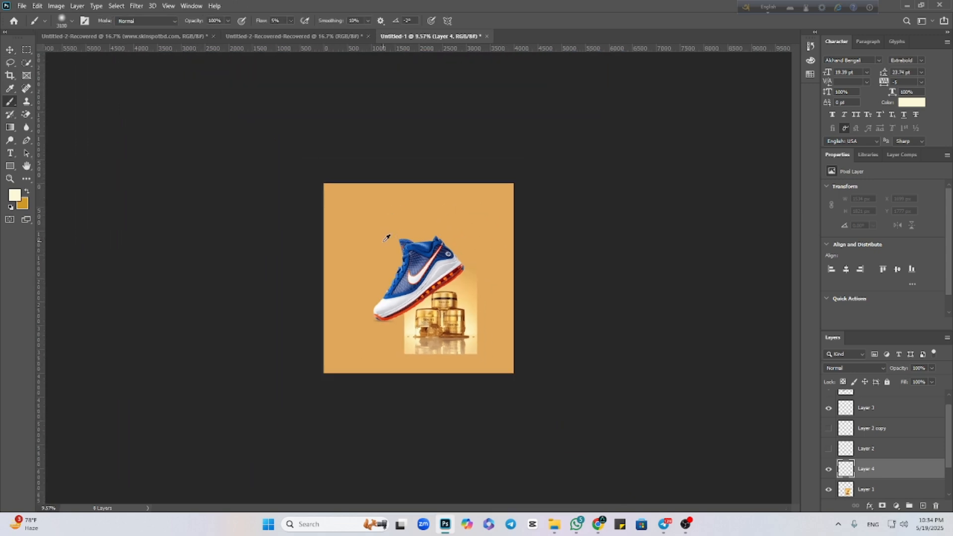
pyautogui.press(']')
pyautogui.press(']')
pyautogui.press(']')
pyautogui.press(']')
pyautogui.press(']')
pyautogui.press(']')
pyautogui.press(']')
pyautogui.press(']')
pyautogui.press(']')
pyautogui.press(']')
pyautogui.press(']')
pyautogui.press(']')
pyautogui.press(']')
pyautogui.press(']')
pyautogui.press(']')
pyautogui.press(']')
pyautogui.press(']')
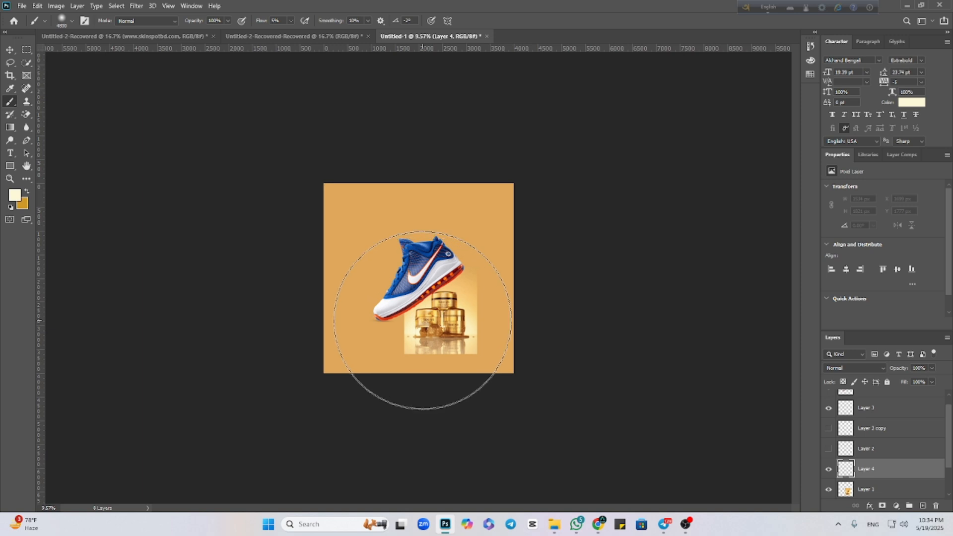
pyautogui.press(']')
pyautogui.press(']')
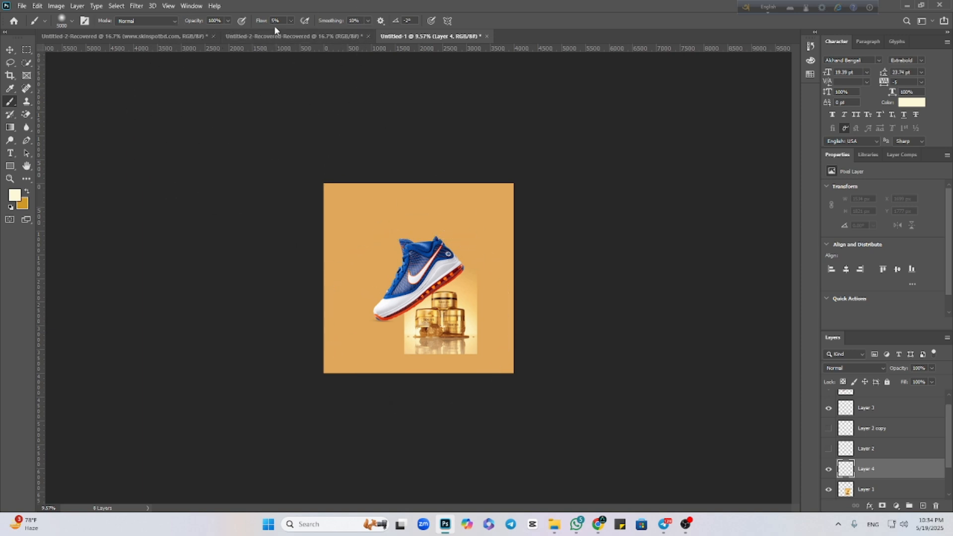
# Set the brush flow to 25% and paint a soft cream glow over the lower part of the canvas on Layer 4.
pyautogui.click(291, 21)
pyautogui.moveTo(298, 34); pyautogui.dragTo(299, 31)
pyautogui.moveTo(417, 335)
pyautogui.mouseDown()
pyautogui.moveTo(408, 351)
pyautogui.moveTo(408, 341)
pyautogui.moveTo(436, 324)
pyautogui.moveTo(474, 323)
pyautogui.moveTo(515, 340)
pyautogui.moveTo(519, 317)
pyautogui.moveTo(323, 300)
pyautogui.moveTo(333, 321)
pyautogui.moveTo(318, 347)
pyautogui.moveTo(485, 347)
pyautogui.moveTo(502, 357)
pyautogui.mouseUp()
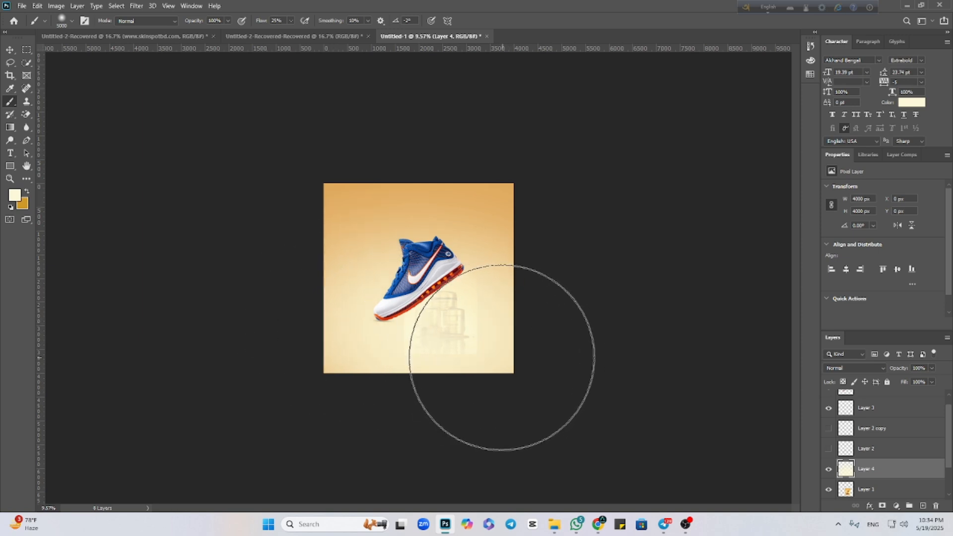
# Place Layer 1 above Layer 4 and move the jar image beside the shoe's sole, at about X 2328 px, Y 1412 px.
pyautogui.click(11, 53)
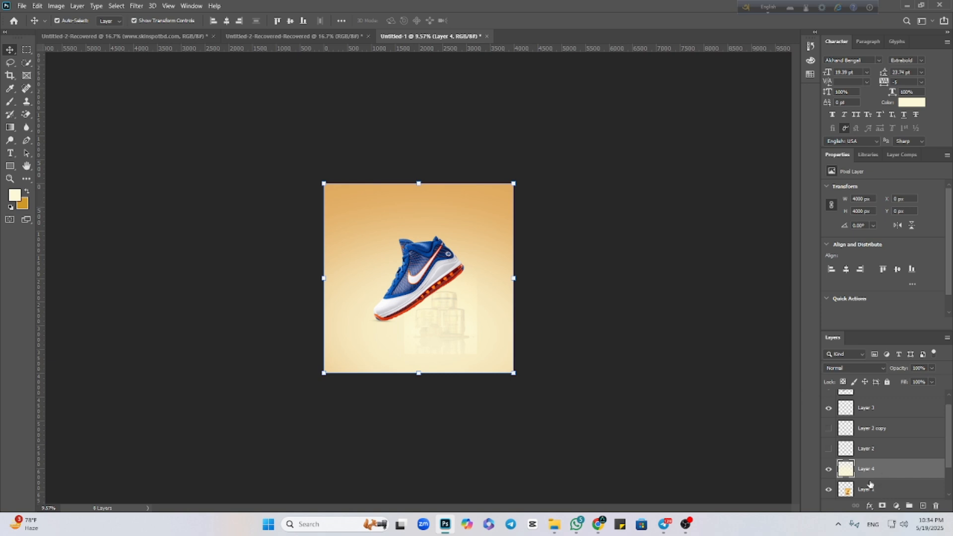
pyautogui.moveTo(877, 493); pyautogui.dragTo(864, 459)
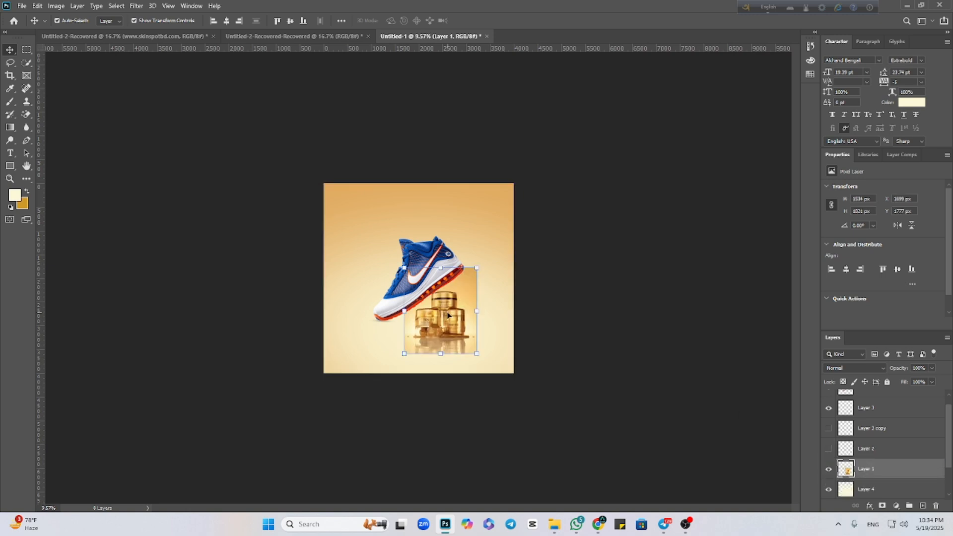
pyautogui.moveTo(447, 315); pyautogui.dragTo(479, 294)
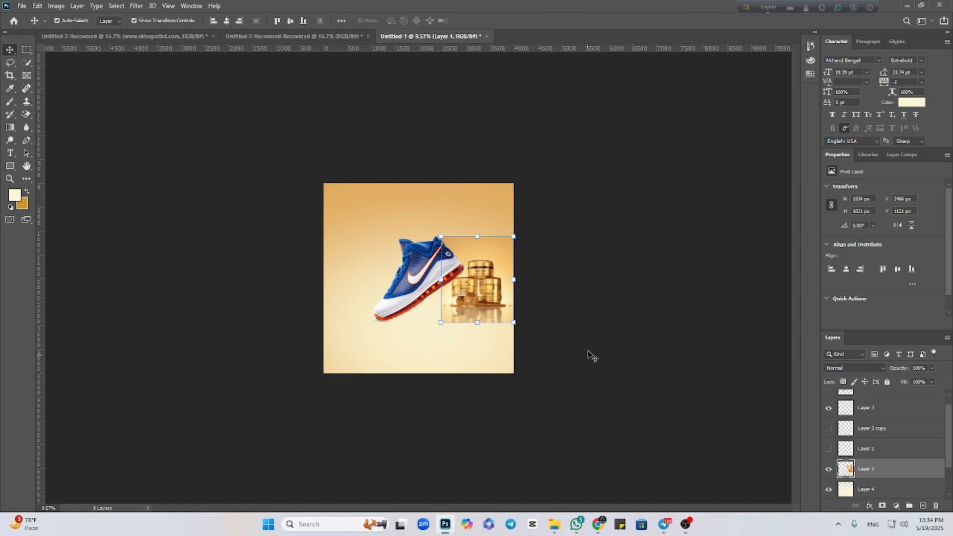
pyautogui.scroll(5, 431, 287)
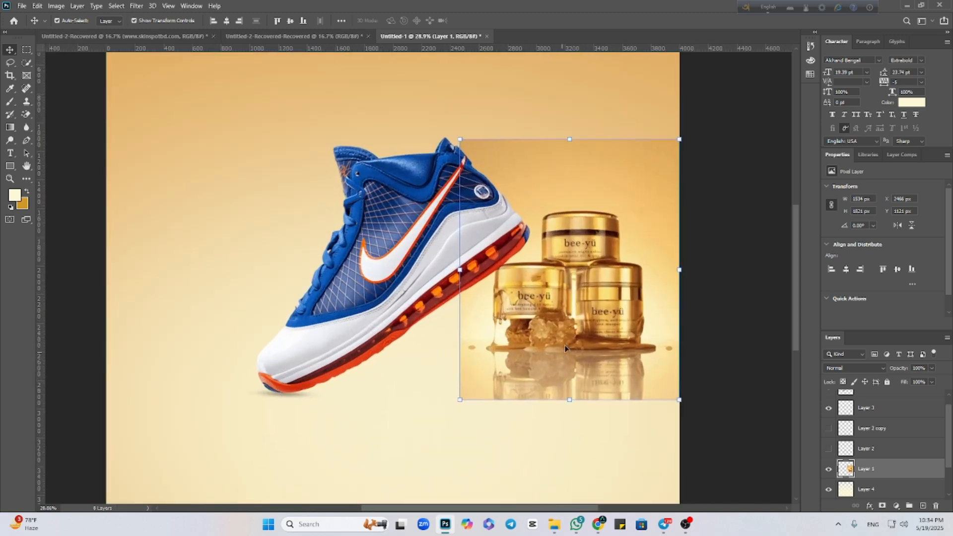
pyautogui.moveTo(555, 333); pyautogui.dragTo(534, 368)
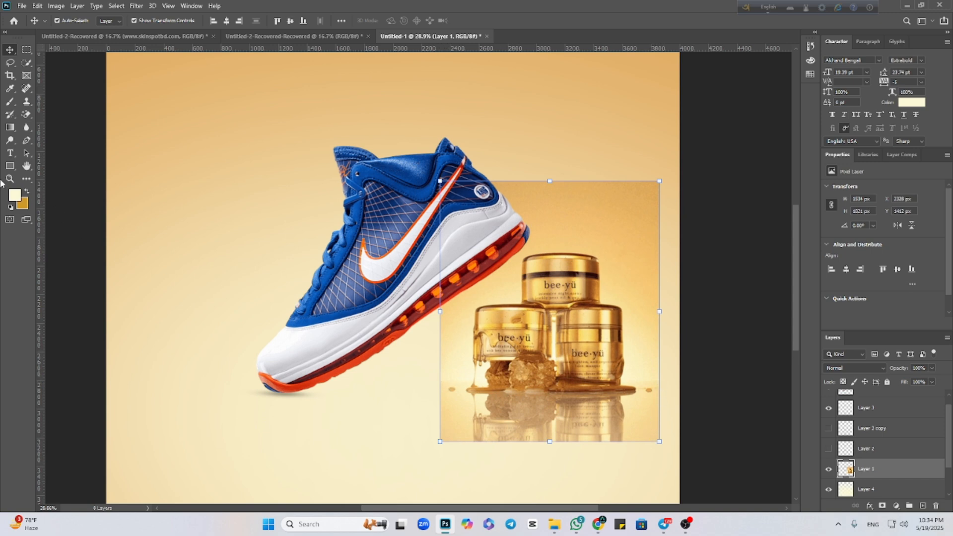
# Make a 4000 × 1119 px rectangular marquee selection across the canvas bottom, with its upper edge at the jars' base line.
pyautogui.click(9, 167)
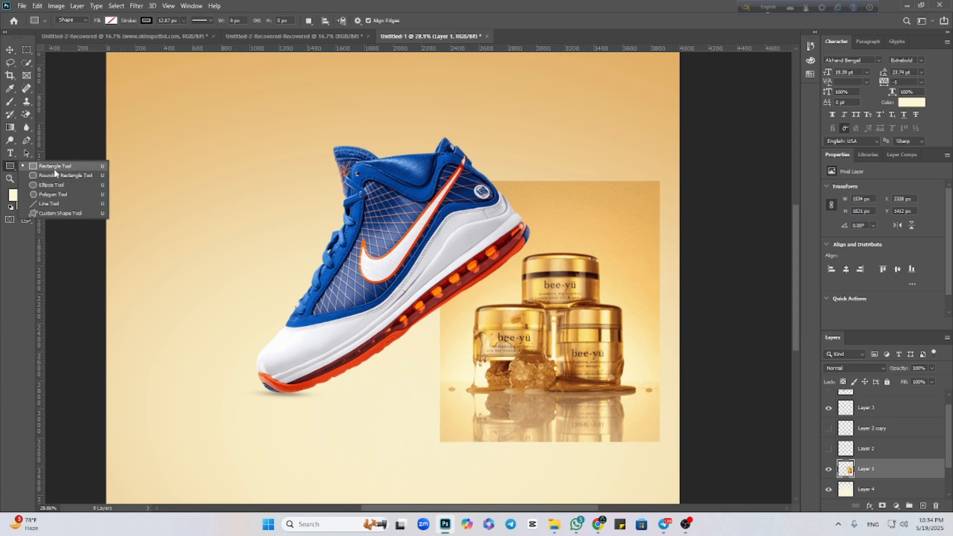
pyautogui.click(26, 50)
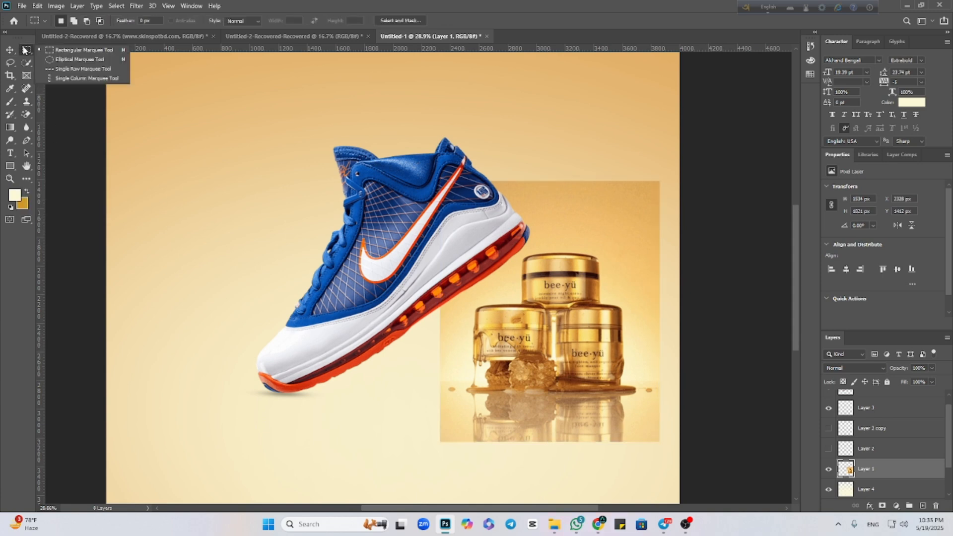
pyautogui.click(79, 51)
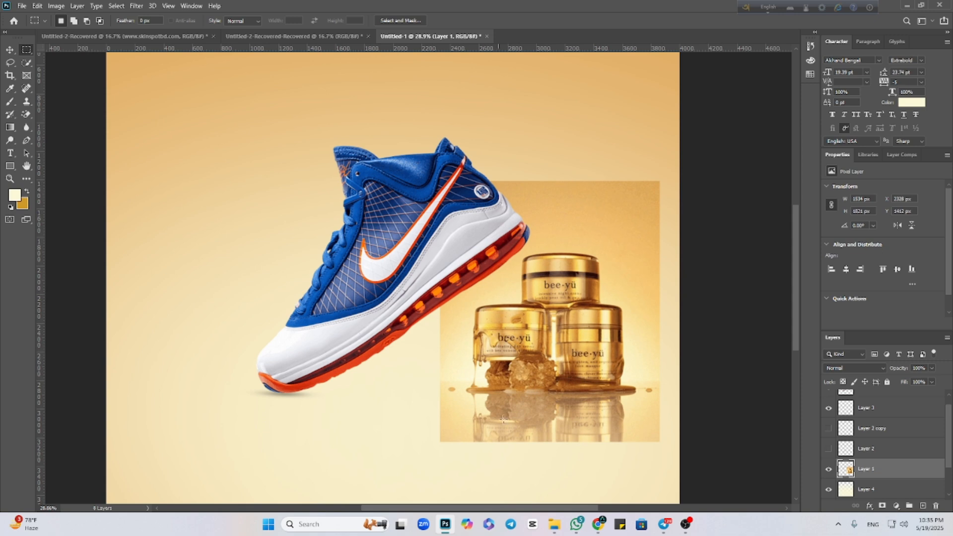
pyautogui.scroll(-3, 375, 338)
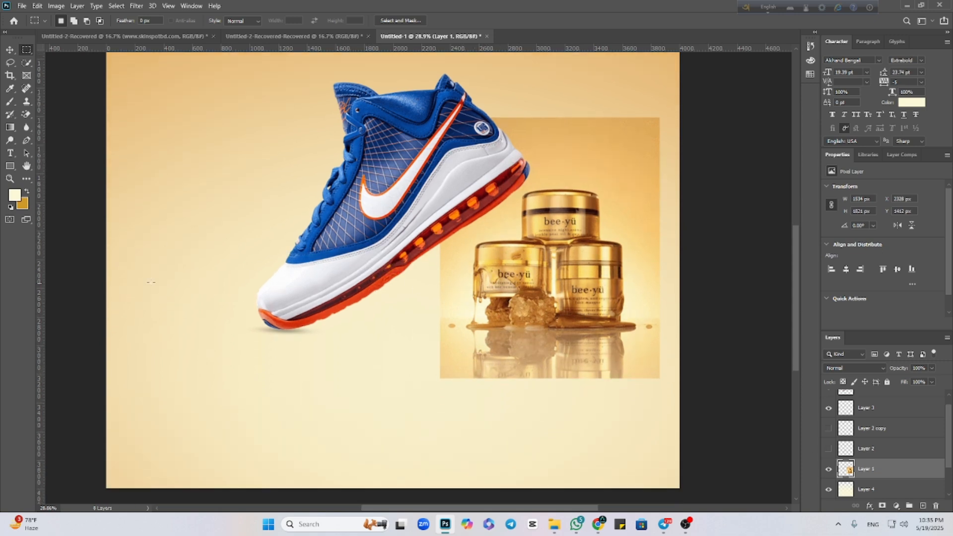
pyautogui.moveTo(104, 309); pyautogui.dragTo(670, 423)
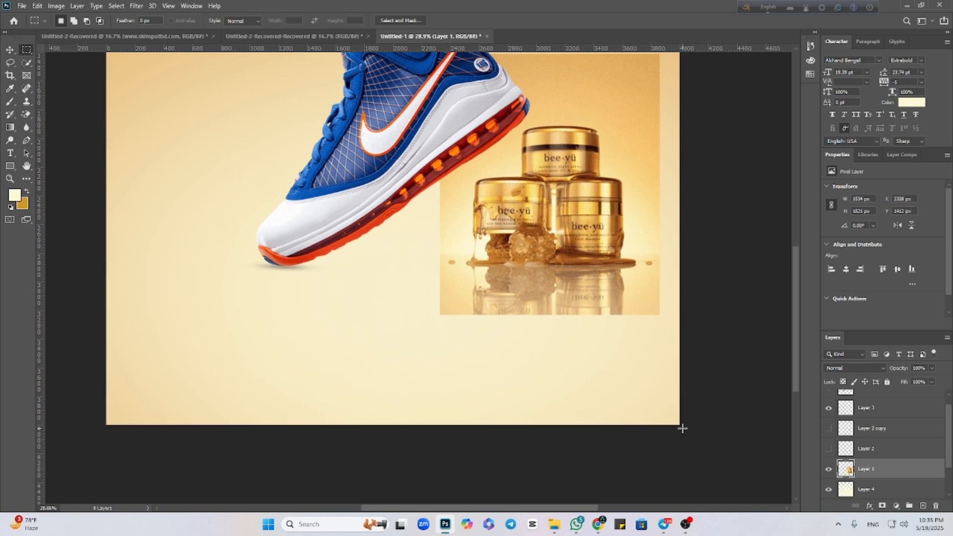
pyautogui.moveTo(701, 443); pyautogui.dragTo(79, 288)
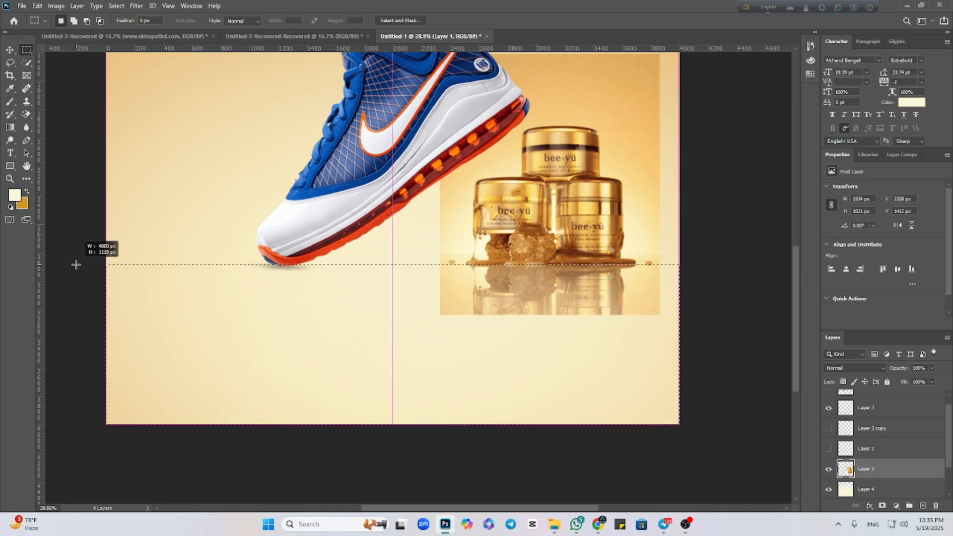
pyautogui.moveTo(73, 265); pyautogui.dragTo(72, 265)
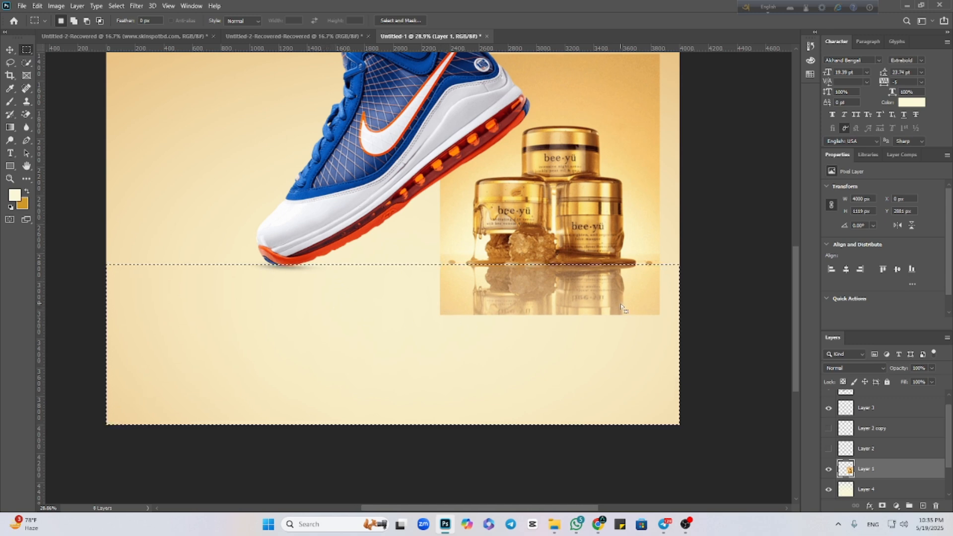
# Sample the floor color #f2d18e from the jar image as the foreground color and add a new layer above Layer 1.
pyautogui.click(15, 198)
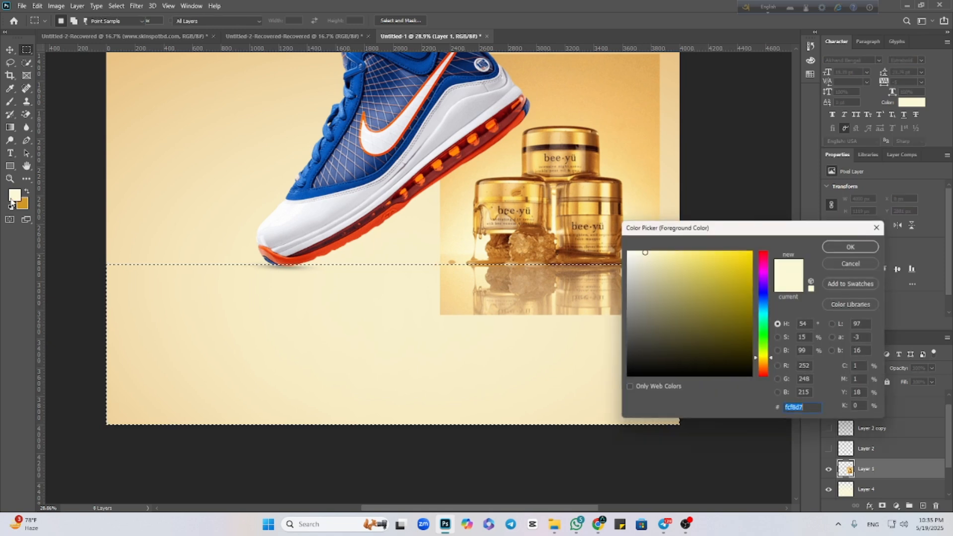
pyautogui.click(447, 310)
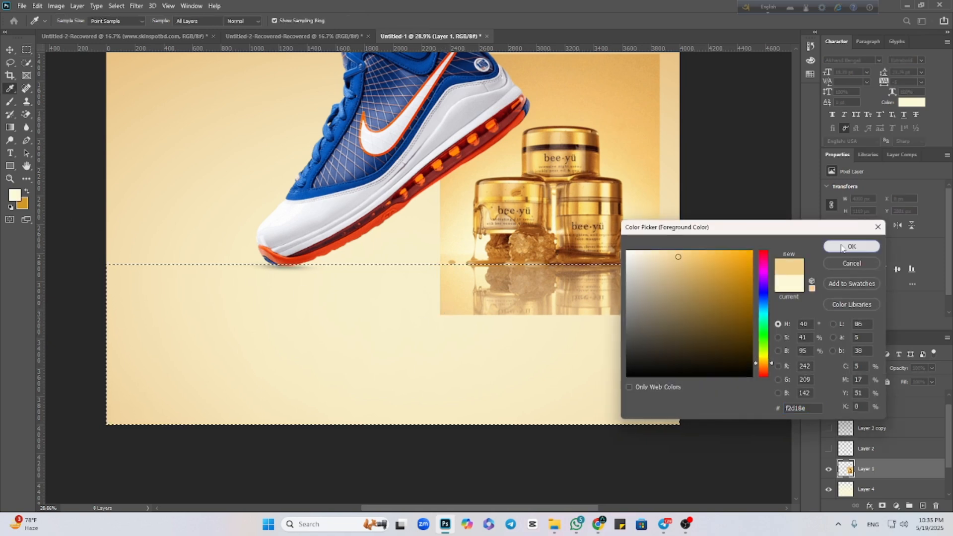
pyautogui.click(852, 246)
pyautogui.click(923, 506)
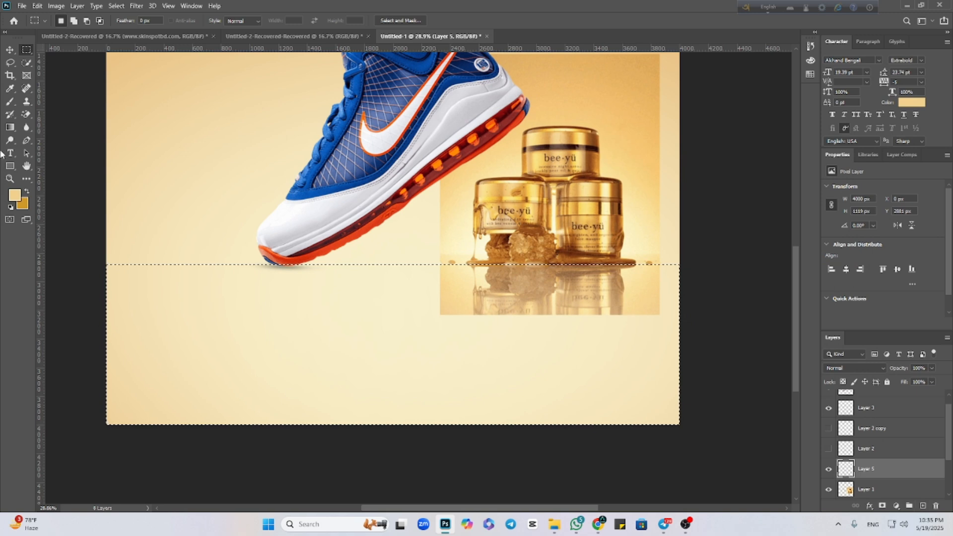
# Paint the selected floor area on Layer 5 solid golden beige with a 2000 px brush, and clear the selection.
pyautogui.click(8, 102)
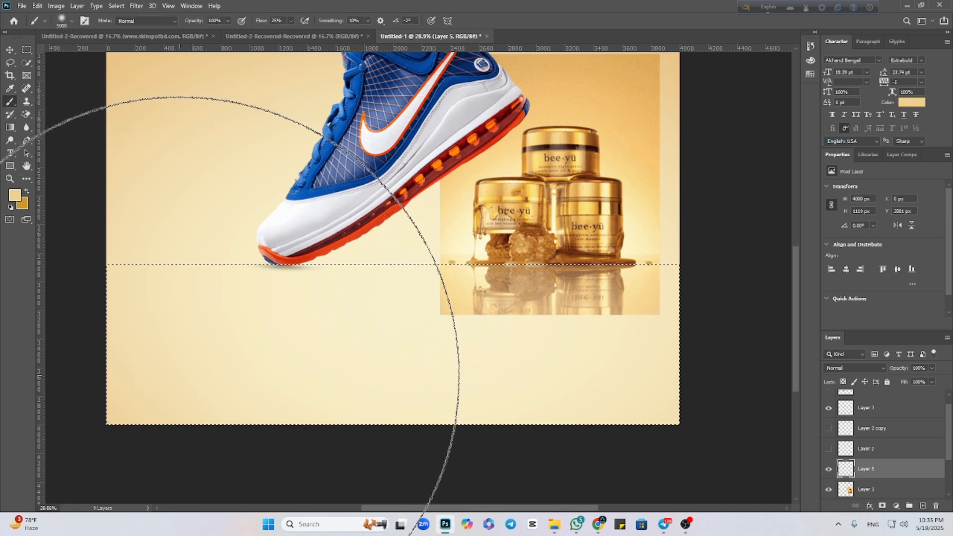
pyautogui.press('[')
pyautogui.press('[')
pyautogui.press('[')
pyautogui.press('[')
pyautogui.press('[')
pyautogui.press('[')
pyautogui.press('[')
pyautogui.press('[')
pyautogui.press('[')
pyautogui.press('[')
pyautogui.press('[')
pyautogui.press('[')
pyautogui.press('[')
pyautogui.press('[')
pyautogui.press('[')
pyautogui.press('[')
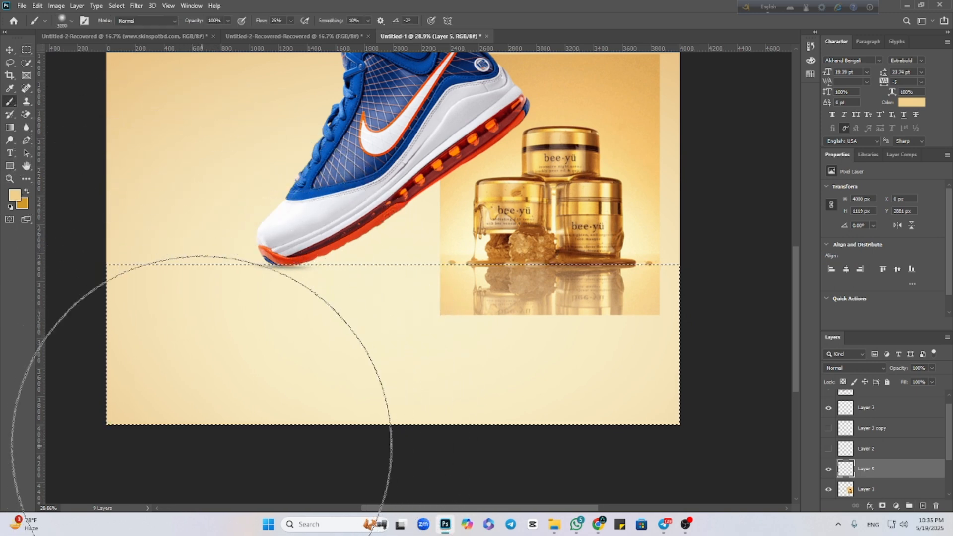
pyautogui.press('[')
pyautogui.press('[')
pyautogui.press('[')
pyautogui.press('[')
pyautogui.press('[')
pyautogui.press('[')
pyautogui.press('[')
pyautogui.press('[')
pyautogui.press('[')
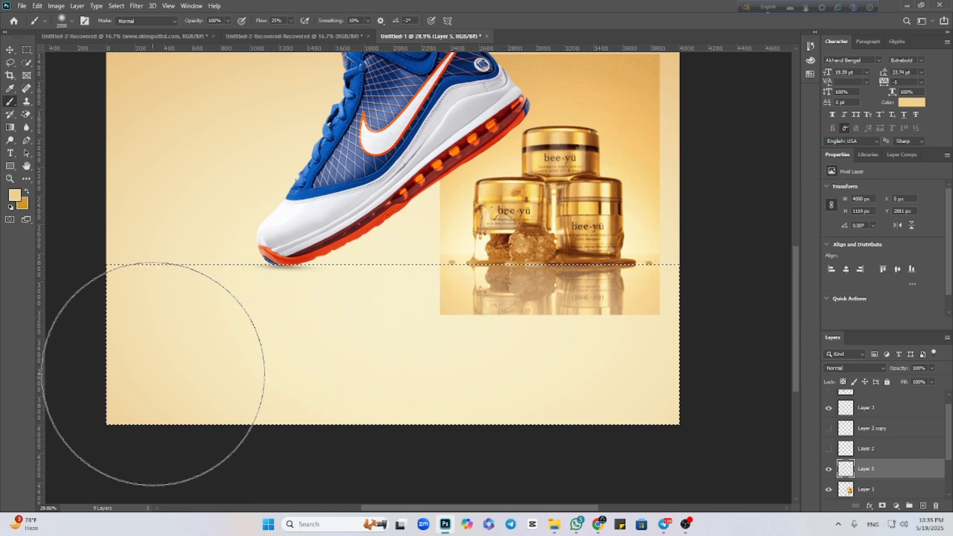
pyautogui.moveTo(153, 374)
pyautogui.mouseDown()
pyautogui.moveTo(153, 345)
pyautogui.moveTo(133, 308)
pyautogui.moveTo(122, 410)
pyautogui.moveTo(208, 406)
pyautogui.moveTo(166, 361)
pyautogui.moveTo(769, 354)
pyautogui.moveTo(526, 402)
pyautogui.moveTo(60, 351)
pyautogui.moveTo(676, 341)
pyautogui.moveTo(712, 358)
pyautogui.moveTo(680, 479)
pyautogui.moveTo(640, 372)
pyautogui.moveTo(343, 358)
pyautogui.moveTo(763, 395)
pyautogui.moveTo(278, 313)
pyautogui.moveTo(269, 328)
pyautogui.moveTo(4, 389)
pyautogui.mouseUp()
pyautogui.click(10, 49)
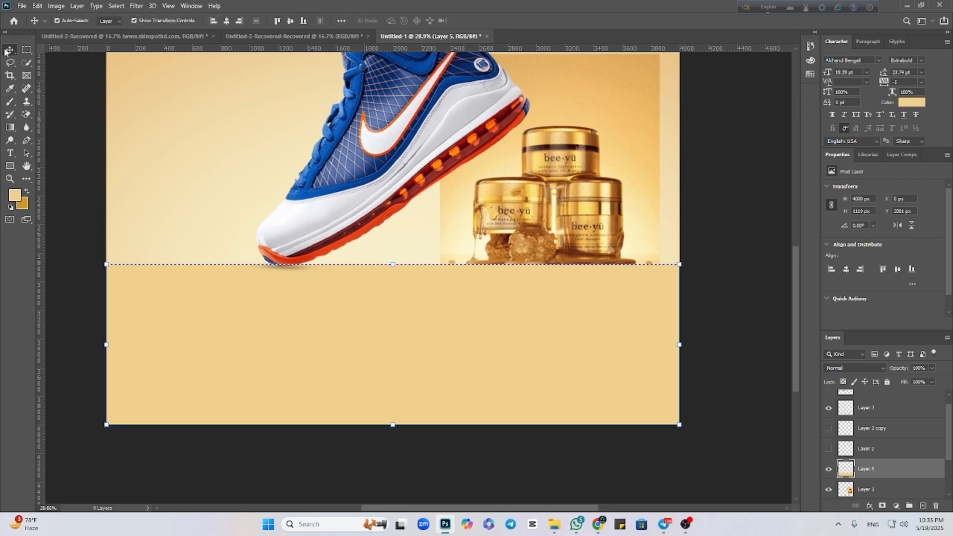
pyautogui.hotkey('ctrl', 'd')
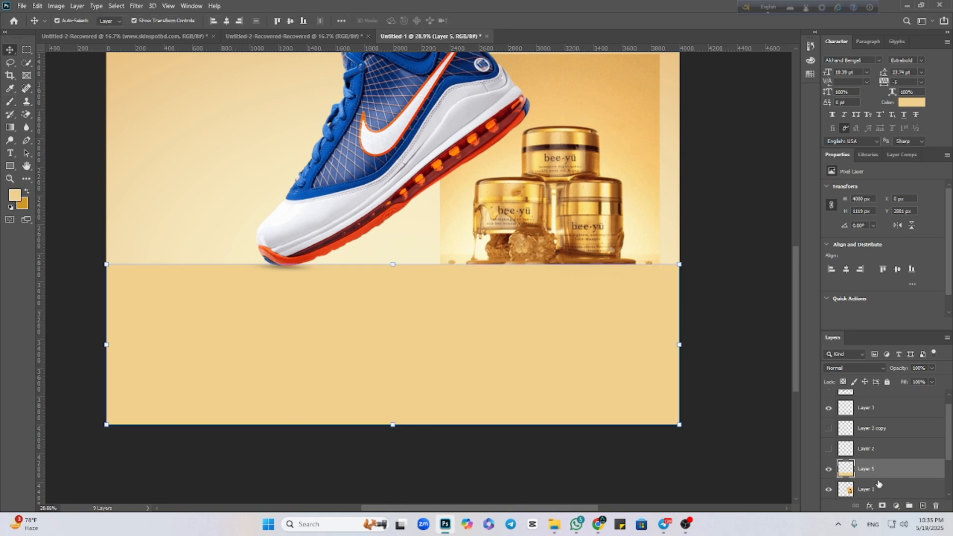
# Place Layer 1 above Layer 5 and scale the jar image down to about 884 × 1049 px, clear of the floor.
pyautogui.moveTo(879, 492); pyautogui.dragTo(882, 457)
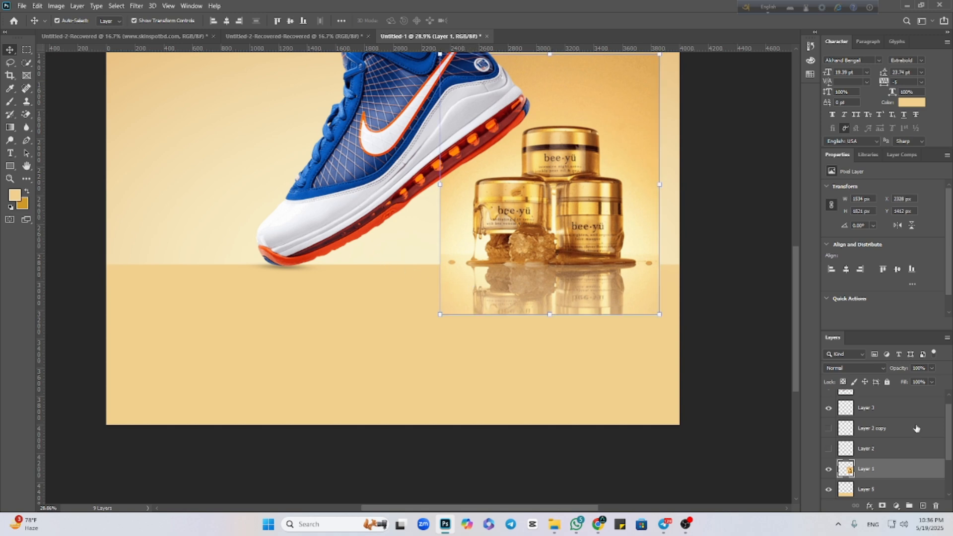
pyautogui.moveTo(548, 314); pyautogui.dragTo(550, 204)
pyautogui.click(492, 21)
# Load the Layer 5 floor as a selection and sample the pale cream background below the shoe's sole as the foreground color.
pyautogui.click(388, 361)
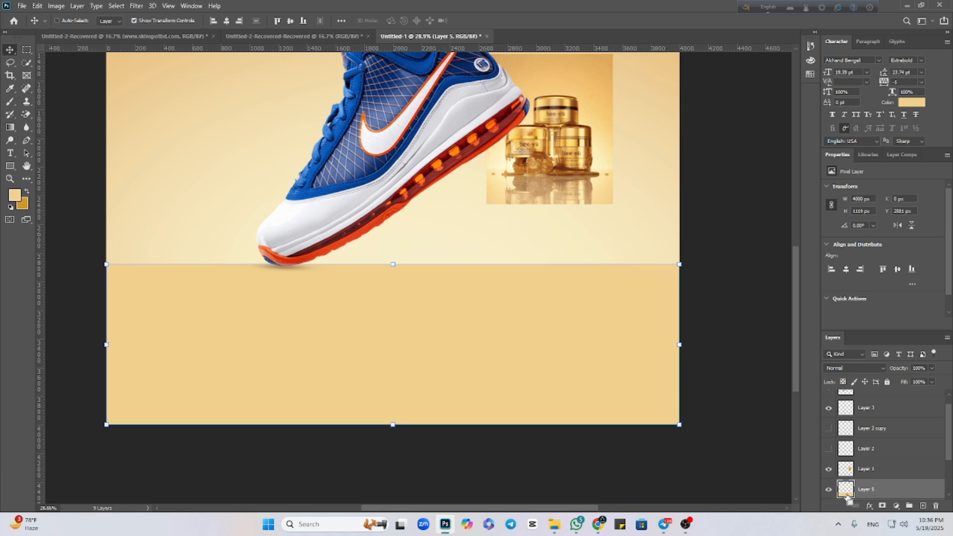
pyautogui.keyDown('ctrl'); pyautogui.click(845, 491); pyautogui.keyUp('ctrl')
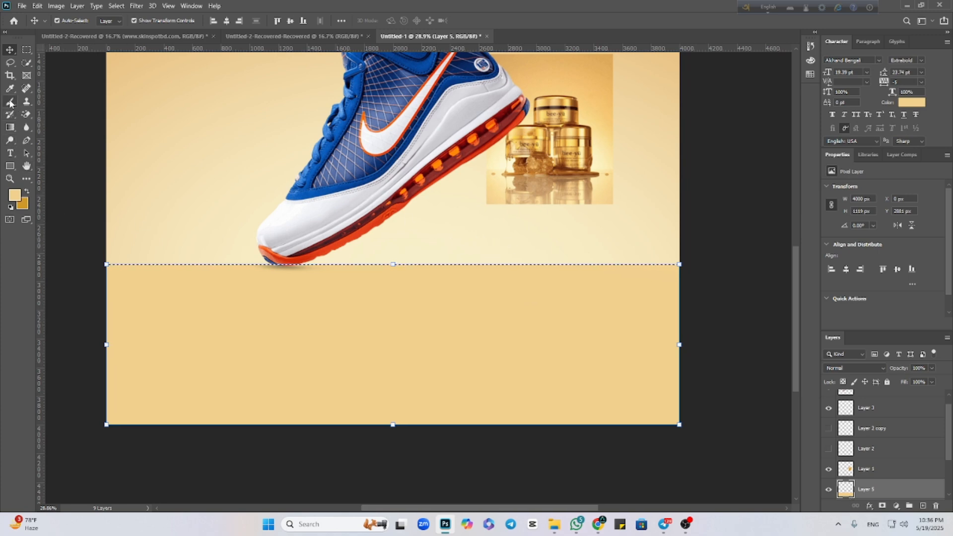
pyautogui.press('b')
pyautogui.click(14, 195)
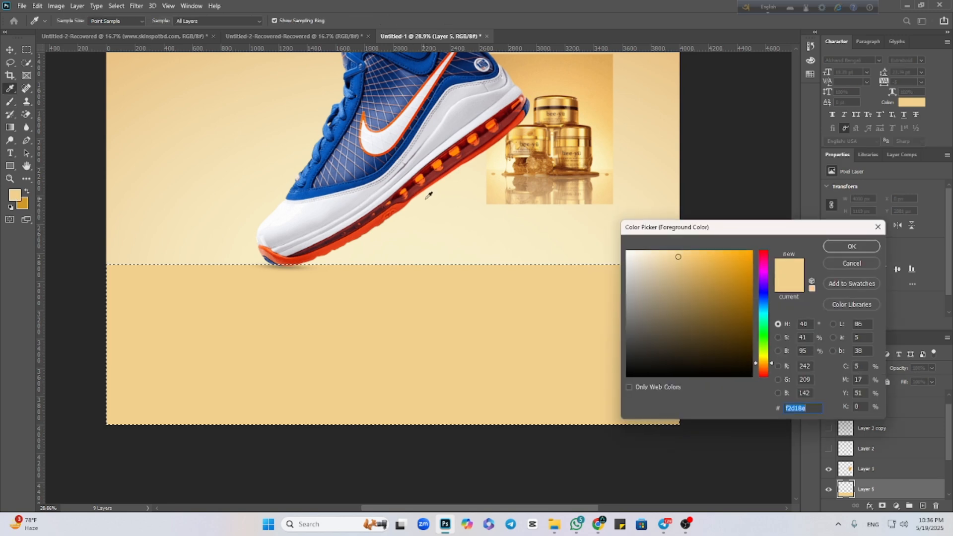
pyautogui.click(412, 223)
pyautogui.click(839, 246)
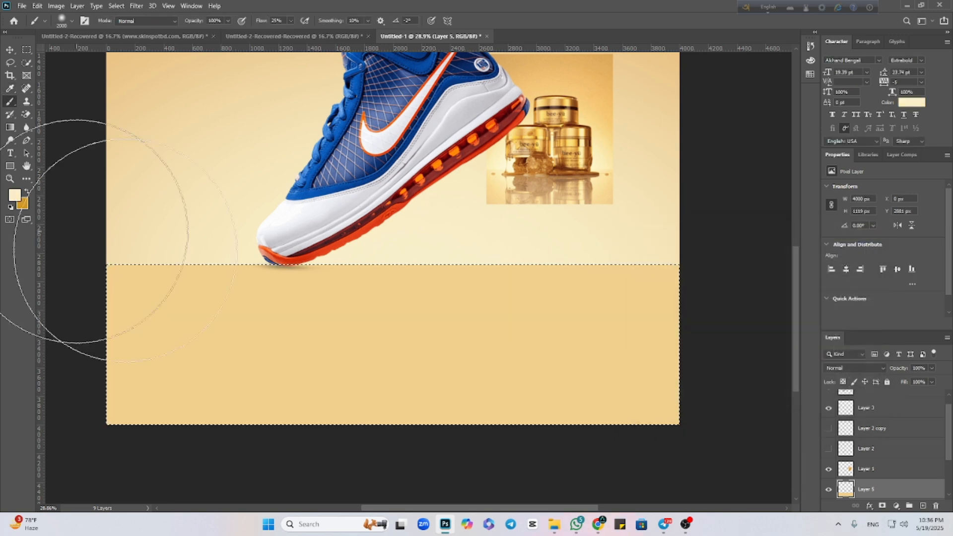
# Enlarge the brush to 4200 px, paint a soft cream glow over the floor's upper middle, and clear the selection.
pyautogui.press(']')
pyautogui.press(']')
pyautogui.press(']')
pyautogui.press(']')
pyautogui.press(']')
pyautogui.press(']')
pyautogui.press(']')
pyautogui.press(']')
pyautogui.press(']')
pyautogui.press(']')
pyautogui.press(']')
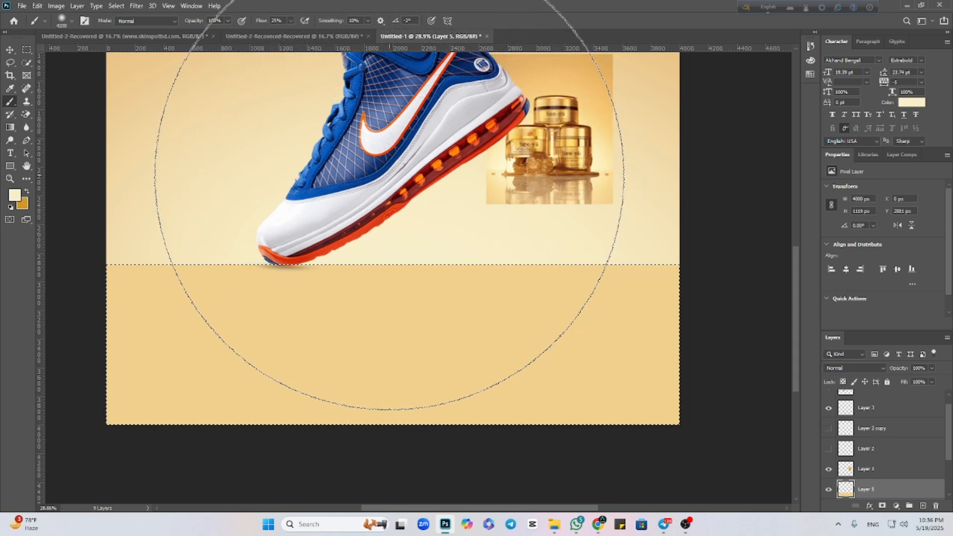
pyautogui.click(386, 171)
pyautogui.click(342, 173)
pyautogui.click(317, 179)
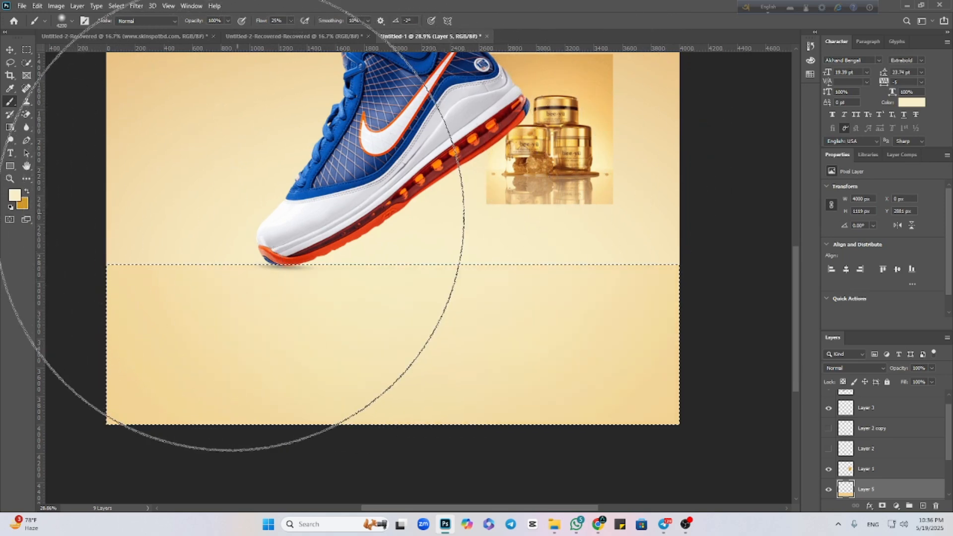
pyautogui.click(10, 49)
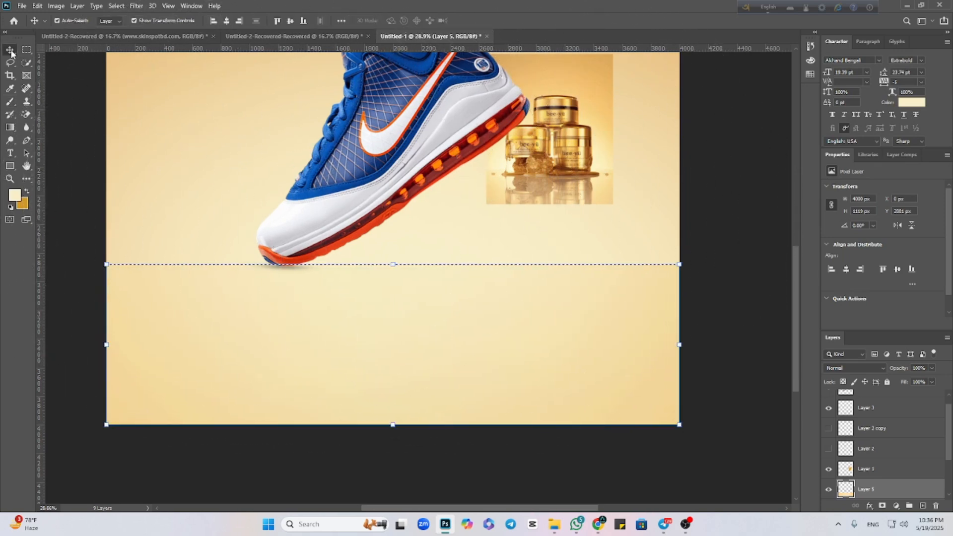
pyautogui.hotkey('ctrl', 'd')
pyautogui.hotkey('ctrl', '0')
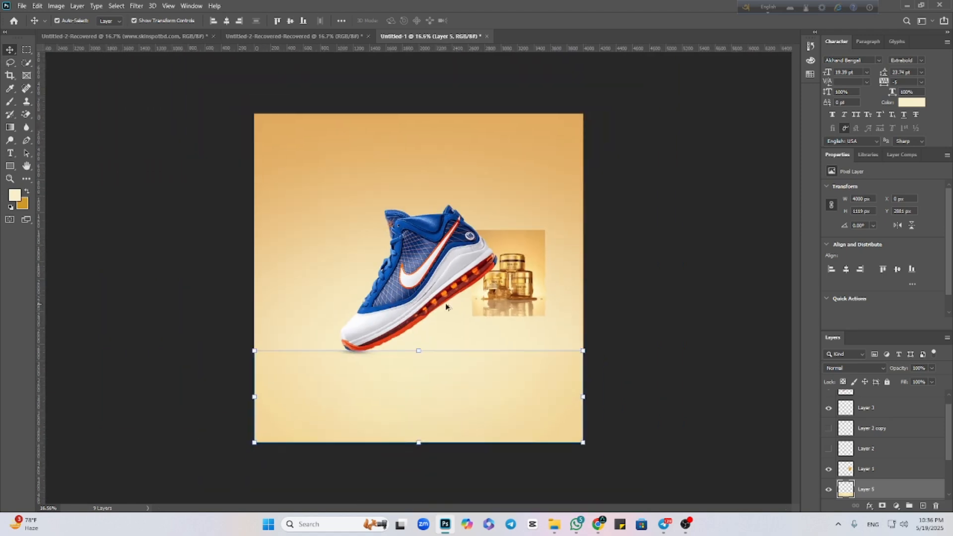
# Move the jar image against the canvas's right edge, at about X 3116 px, Y 951 px.
pyautogui.click(664, 333)
pyautogui.moveTo(514, 288); pyautogui.dragTo(542, 257)
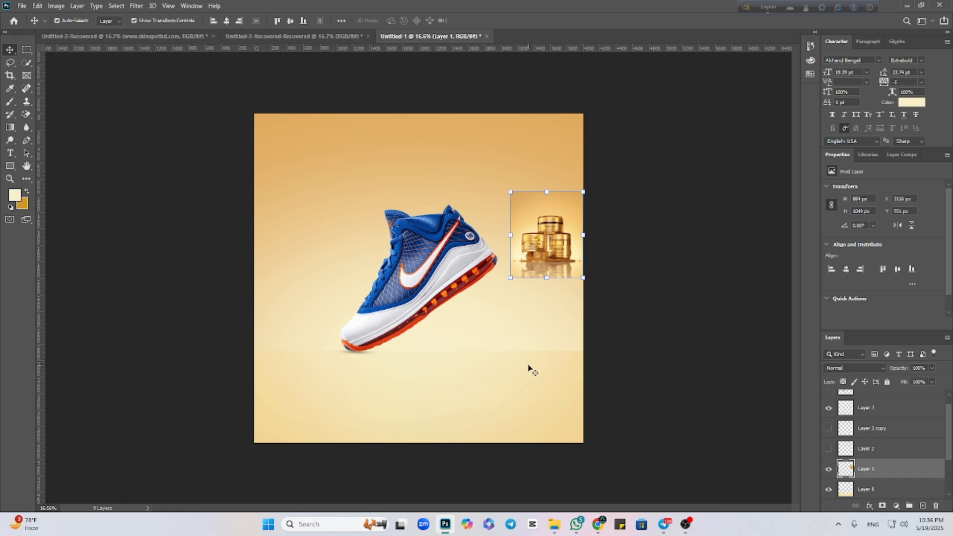
pyautogui.scroll(5, 529, 369)
pyautogui.scroll(-3, 506, 368)
# Select Layer 5 and choose the Eraser Tool for working on the floor.
pyautogui.click(493, 370)
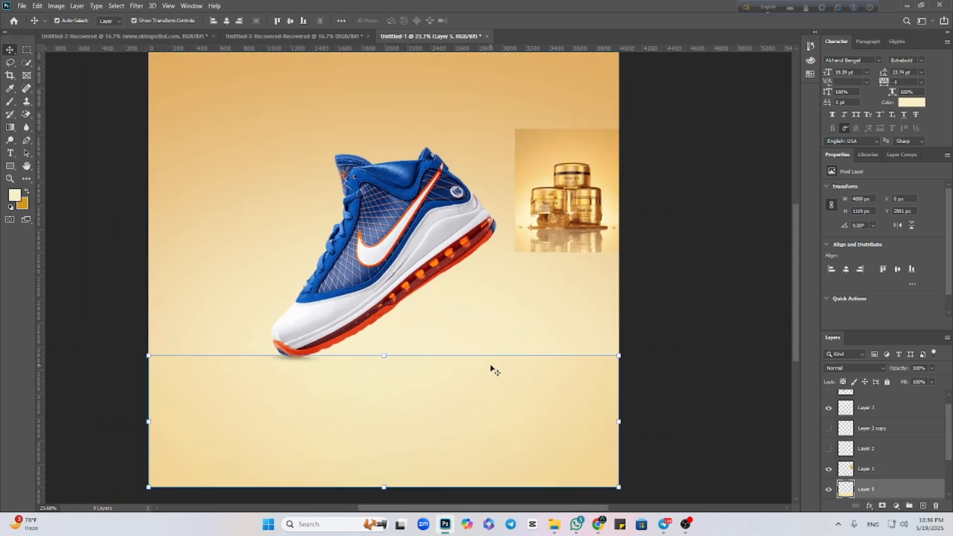
pyautogui.scroll(2, 445, 380)
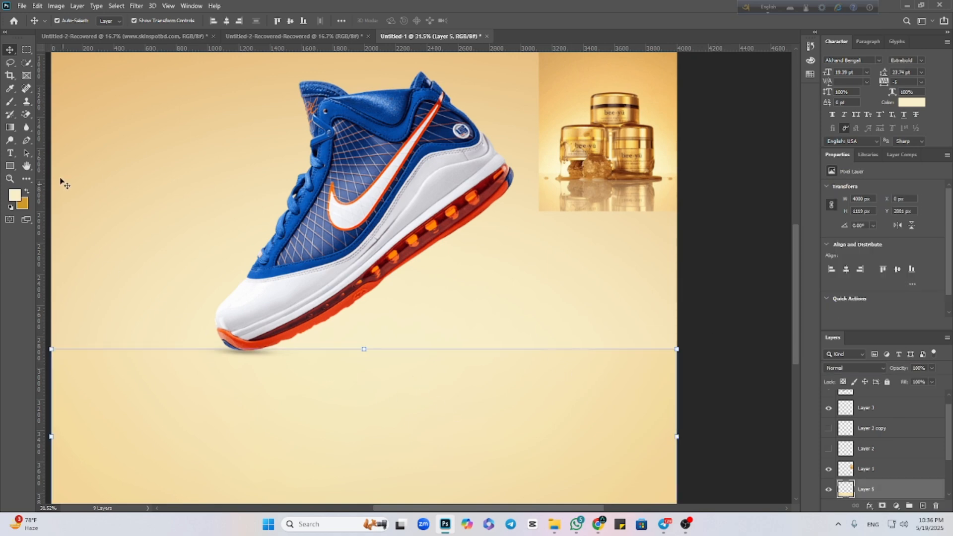
pyautogui.rightClick(28, 117)
pyautogui.click(77, 116)
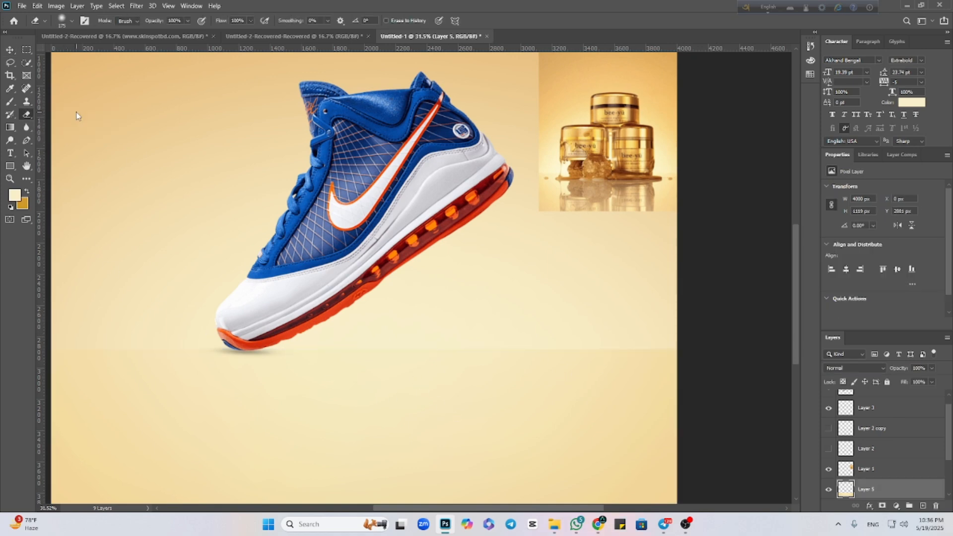
pyautogui.rightClick(29, 115)
pyautogui.click(67, 118)
pyautogui.rightClick(27, 116)
pyautogui.click(91, 116)
pyautogui.rightClick(25, 115)
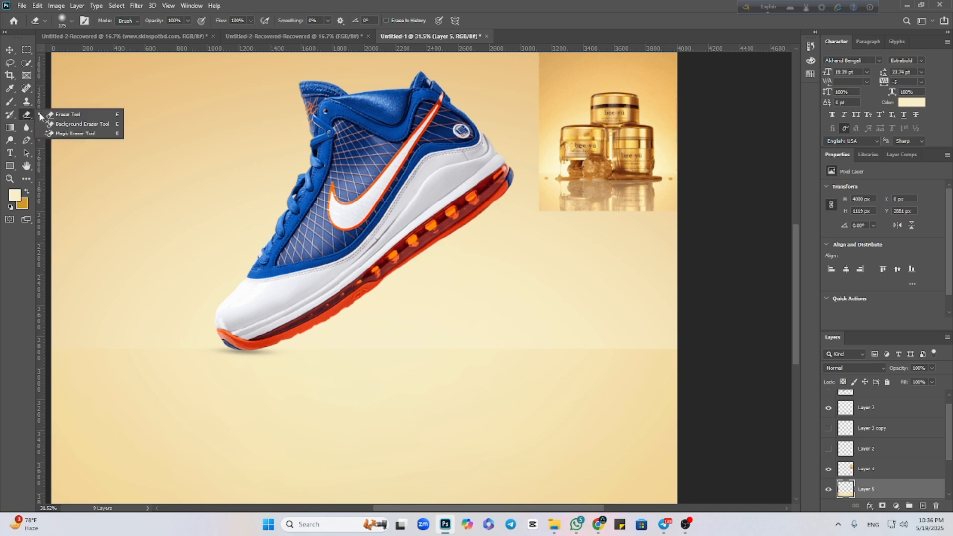
pyautogui.click(50, 113)
pyautogui.click(11, 102)
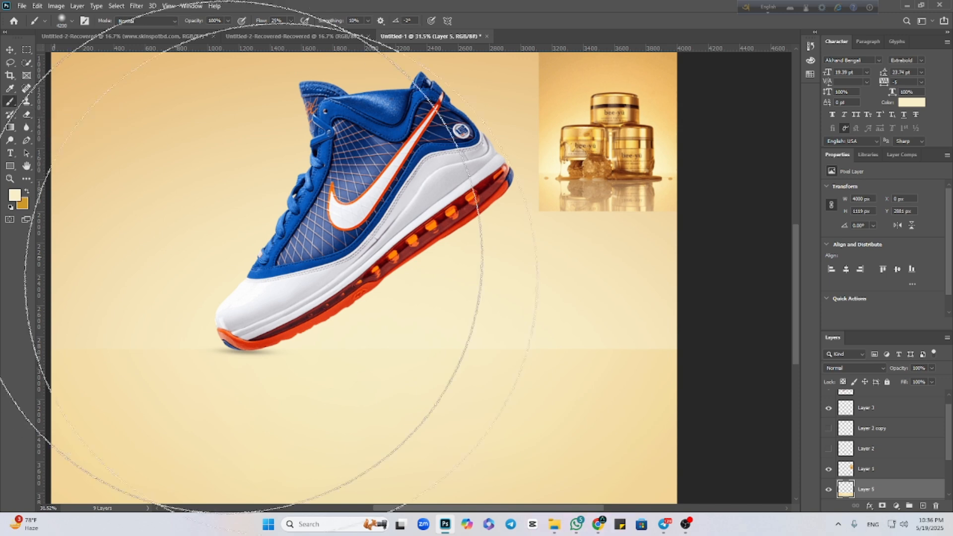
pyautogui.rightClick(27, 115)
pyautogui.click(60, 116)
# Set the eraser's flow to 8% and its size to 1200 px, and soften the floor's upper edge on Layer 5.
pyautogui.scroll(-3, 276, 187)
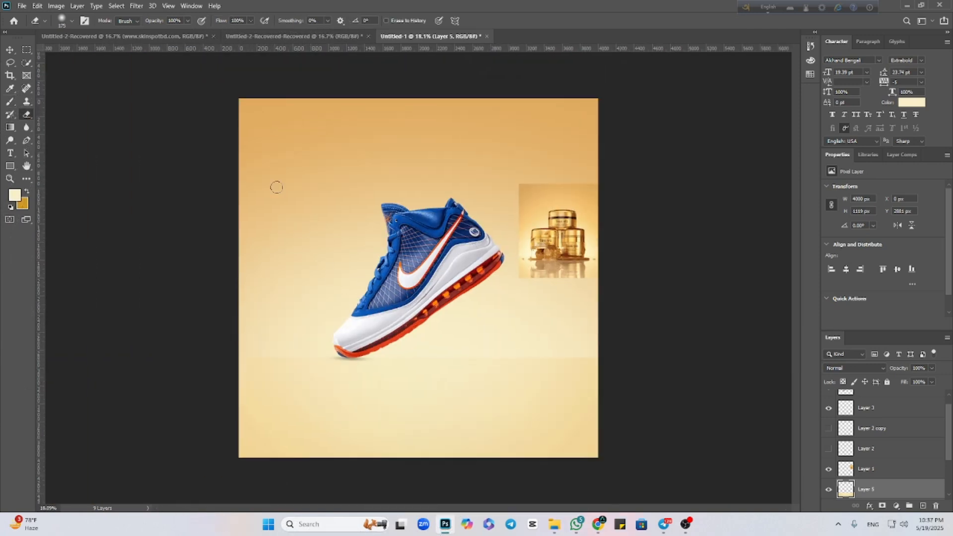
pyautogui.scroll(-1, 280, 93)
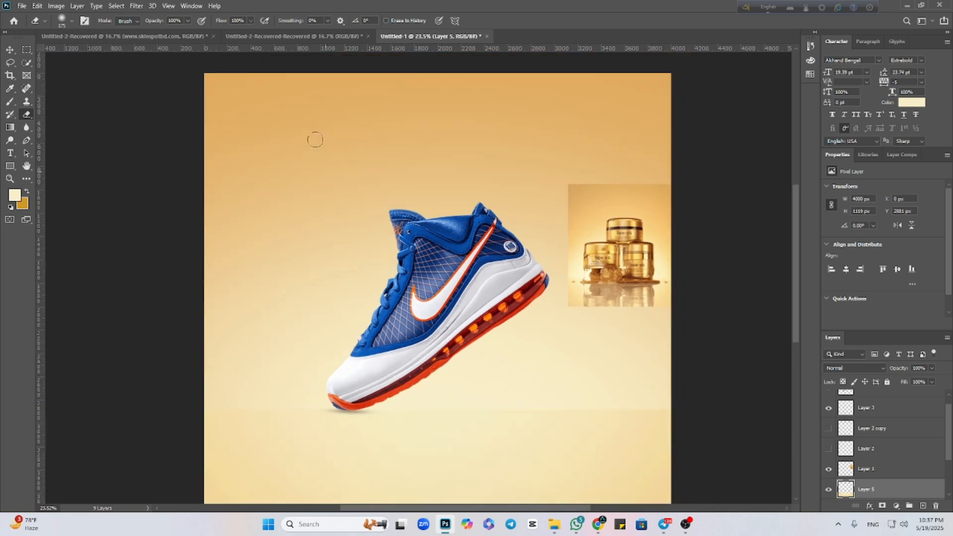
pyautogui.click(250, 21)
pyautogui.moveTo(253, 31); pyautogui.dragTo(209, 36)
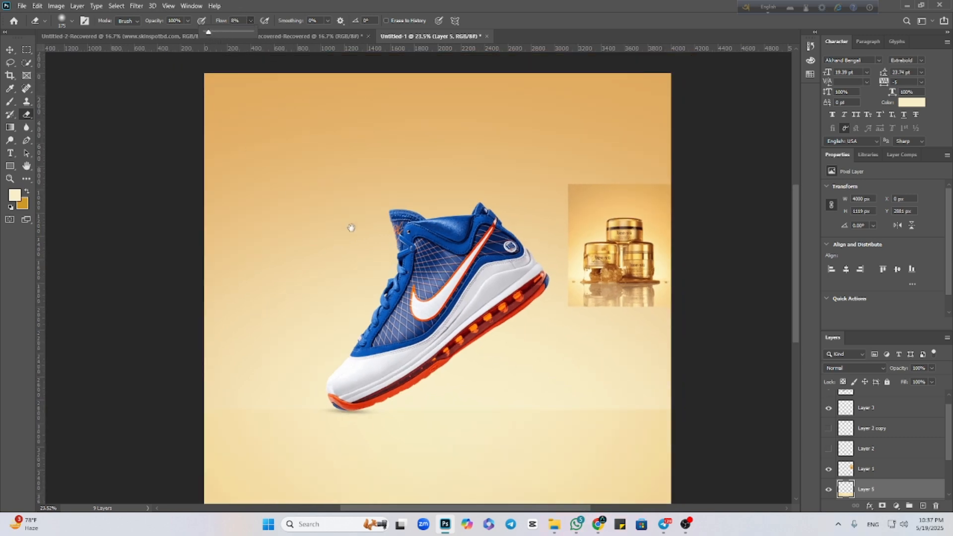
pyautogui.rightClick(333, 283)
pyautogui.keyDown('alt'); pyautogui.rightClick(333, 279); pyautogui.keyUp('alt')
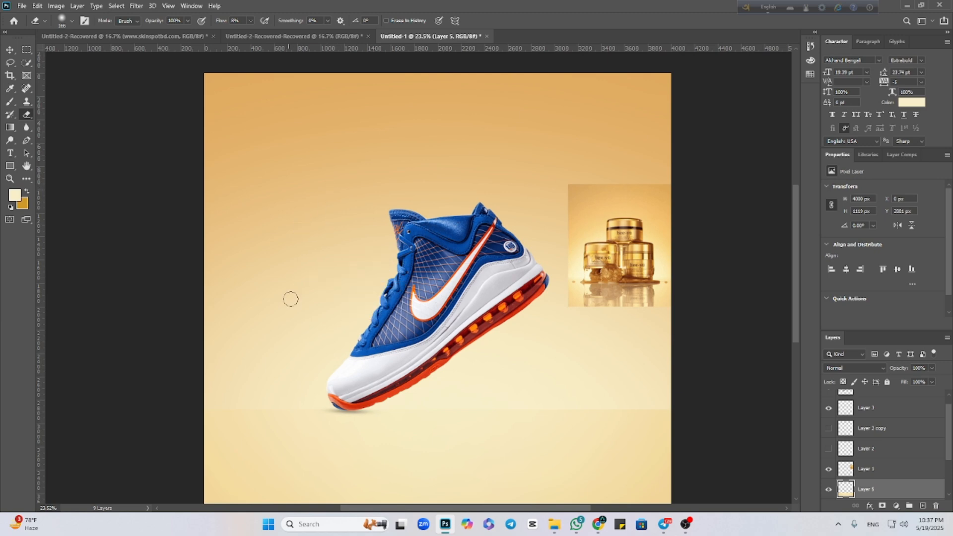
pyautogui.scroll(-2, 297, 318)
pyautogui.press(']')
pyautogui.press(']')
pyautogui.press(']')
pyautogui.press(']')
pyautogui.press(']')
pyautogui.press(']')
pyautogui.press(']')
pyautogui.press(']')
pyautogui.press(']')
pyautogui.press(']')
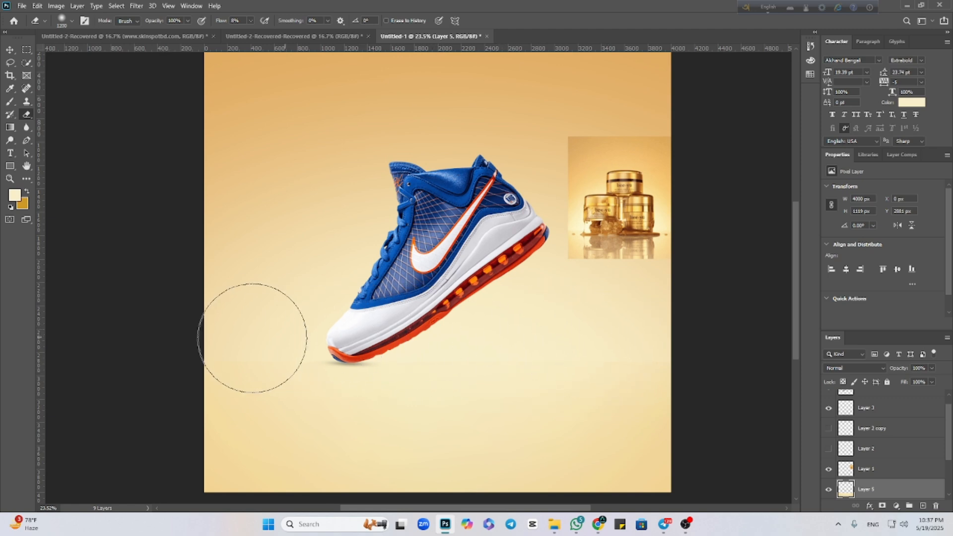
# Delete the jar image layer from the composition and leave no layer selected.
pyautogui.click(9, 50)
pyautogui.click(94, 245)
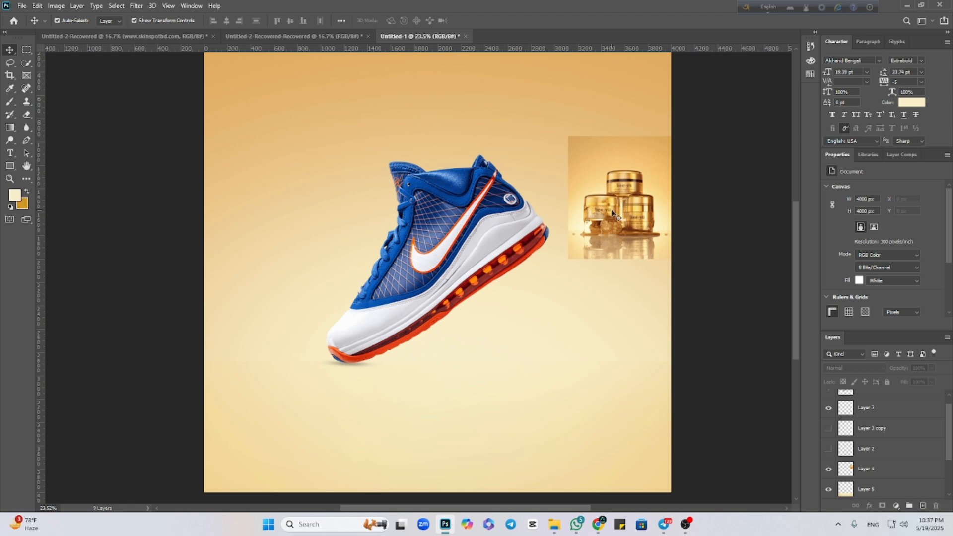
pyautogui.moveTo(636, 207); pyautogui.dragTo(617, 193)
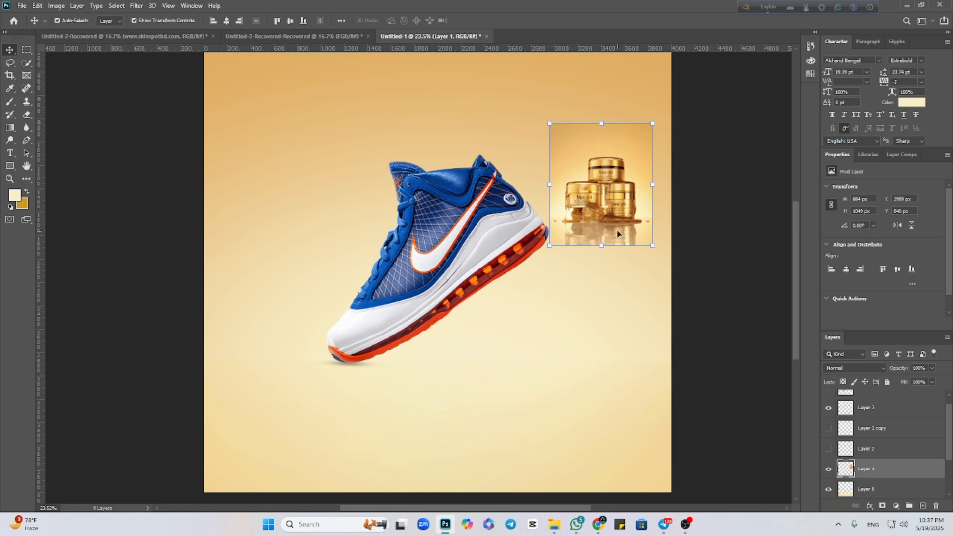
pyautogui.press('Delete')
pyautogui.scroll(-1, 503, 201)
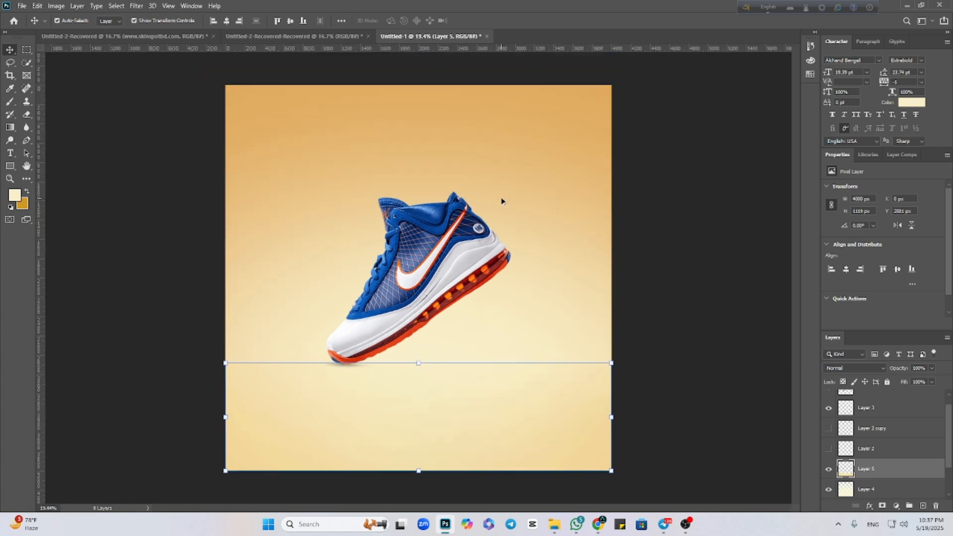
pyautogui.click(742, 331)
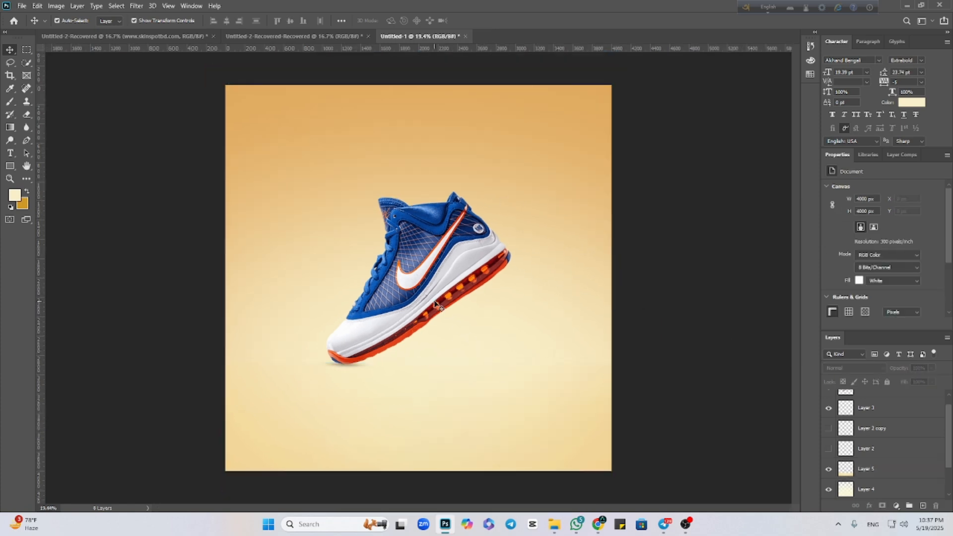
# Duplicate the Shoe-PNG layer and toggle the visibility of both shoe layers off and back on.
pyautogui.moveTo(436, 304); pyautogui.dragTo(436, 303)
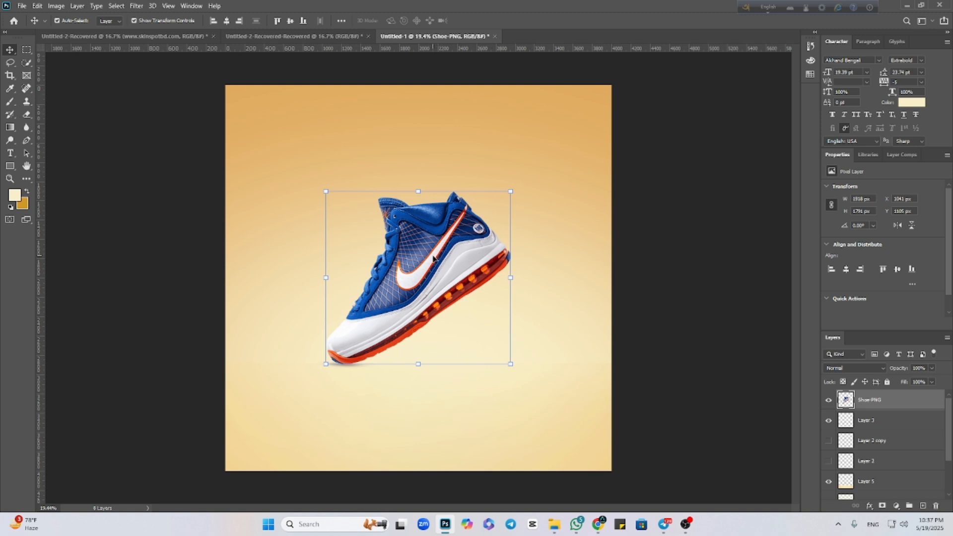
pyautogui.hotkey('ctrl', 'j')
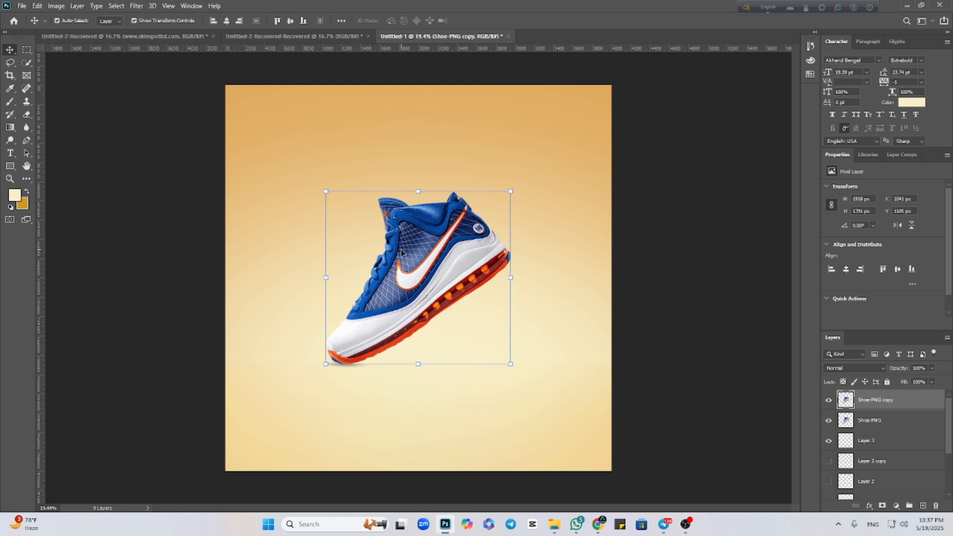
pyautogui.click(828, 420)
pyautogui.click(829, 400)
pyautogui.click(828, 401)
pyautogui.click(829, 421)
# Flip the Shoe-PNG copy vertically and place it directly beneath the original shoe as a mirrored reflection touching the sole.
pyautogui.hotkey('ctrl', 't')
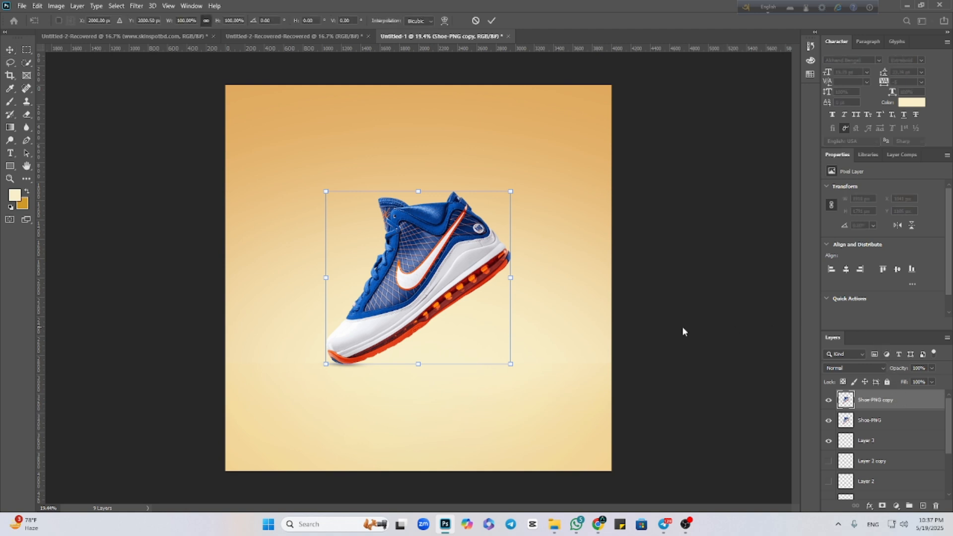
pyautogui.rightClick(440, 272)
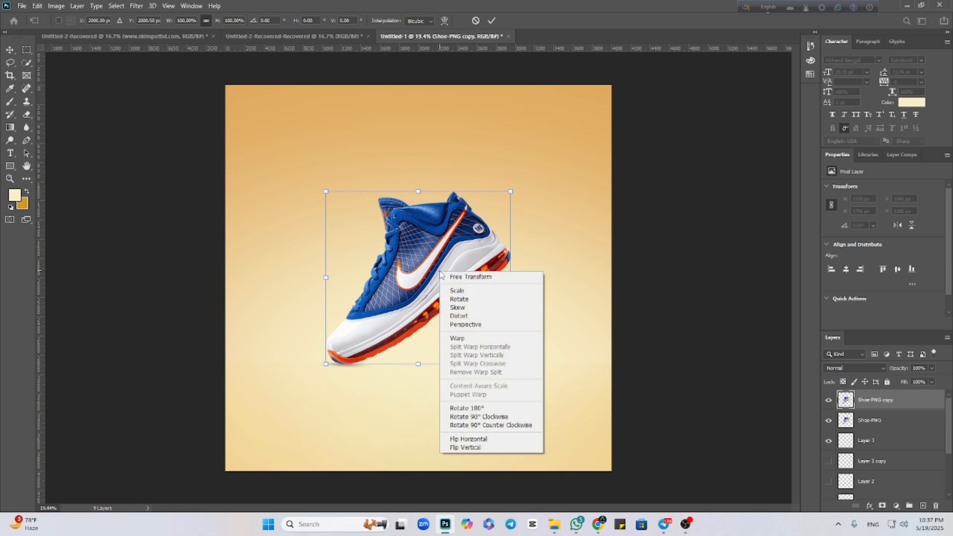
pyautogui.click(468, 439)
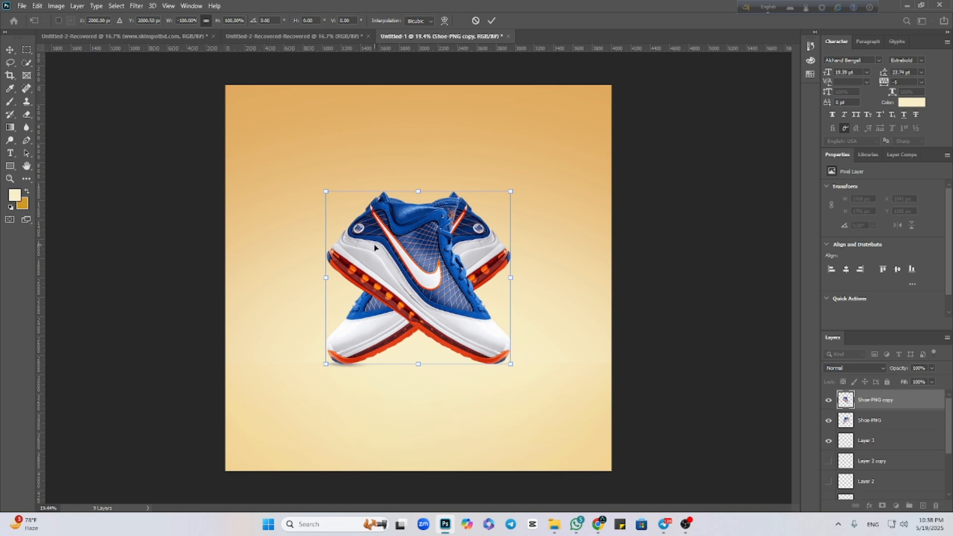
pyautogui.hotkey('ctrl', 'z')
pyautogui.rightClick(416, 273)
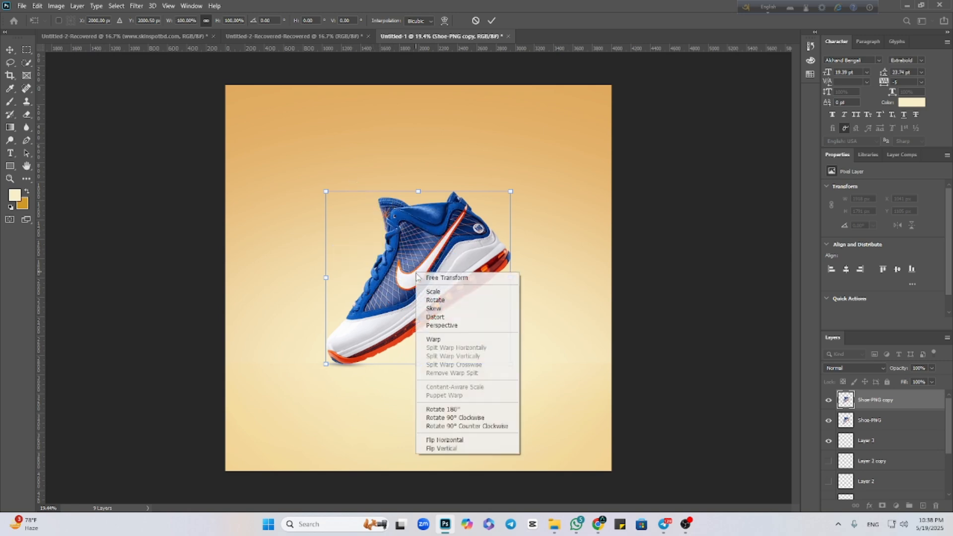
pyautogui.click(447, 446)
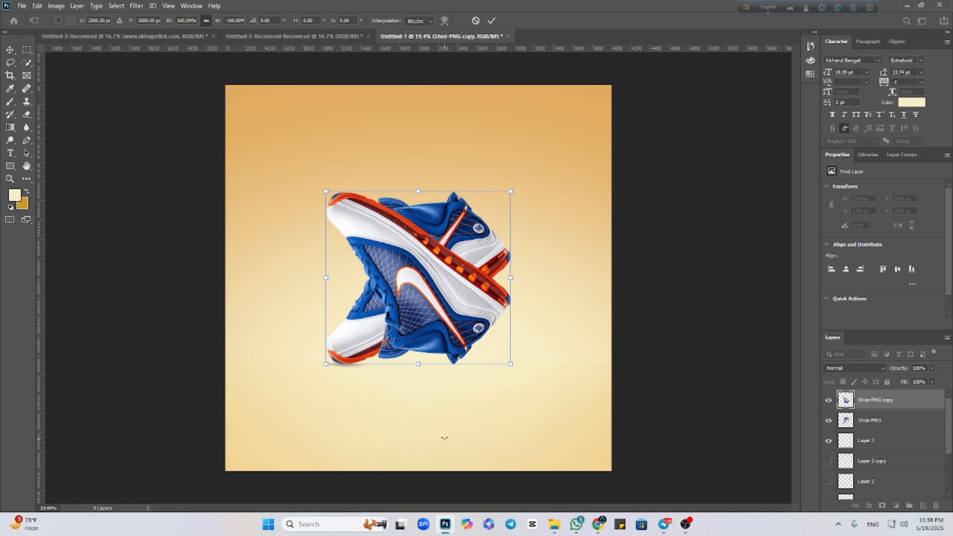
pyautogui.rightClick(443, 287)
pyautogui.click(480, 450)
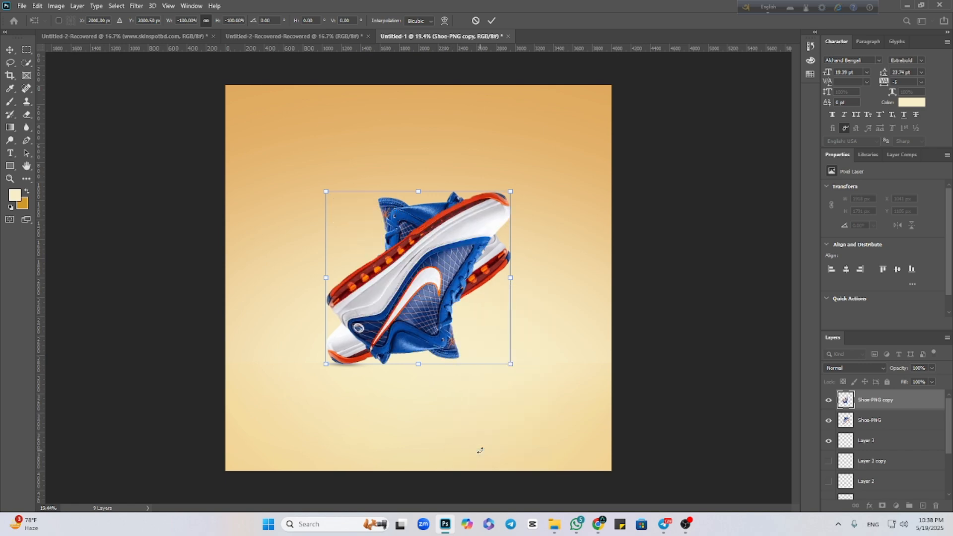
pyautogui.rightClick(441, 328)
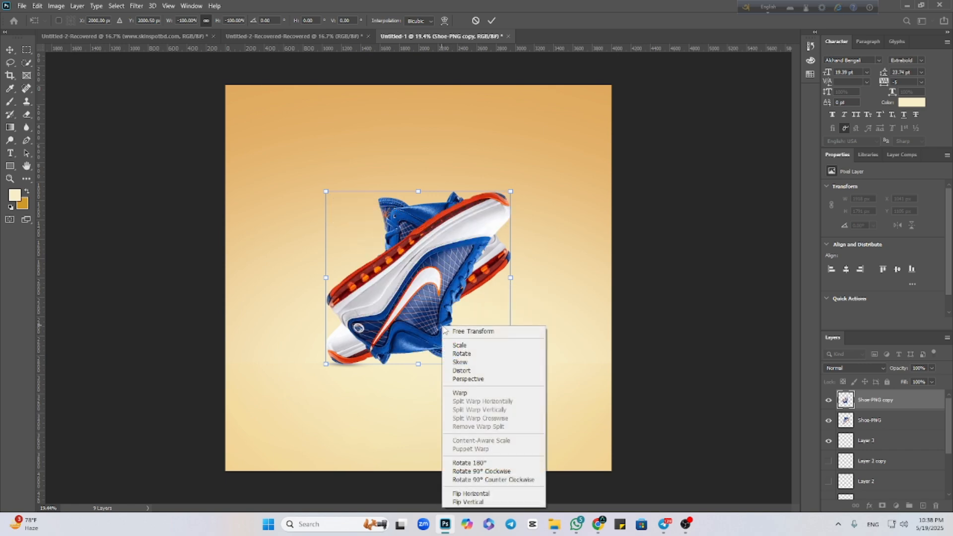
pyautogui.click(478, 495)
pyautogui.moveTo(422, 328); pyautogui.dragTo(423, 495)
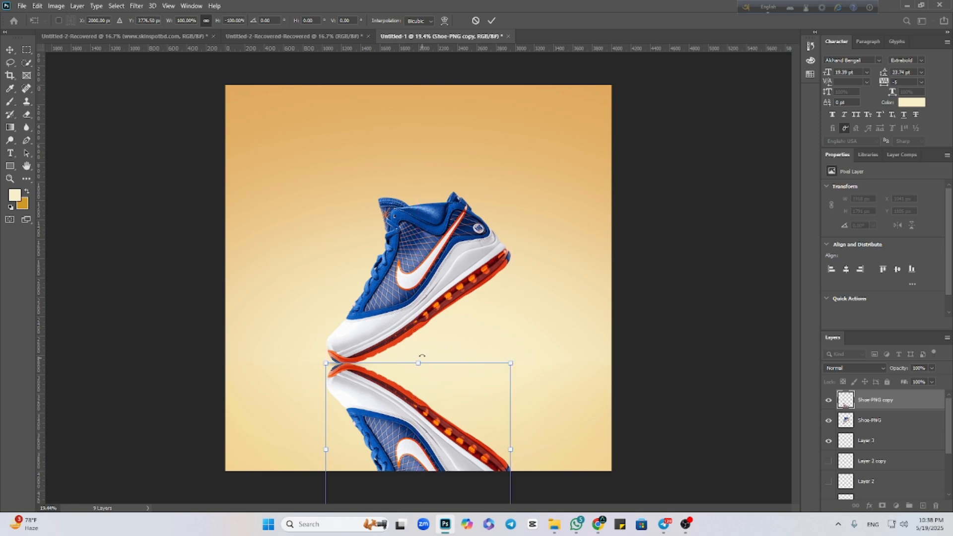
pyautogui.click(28, 118)
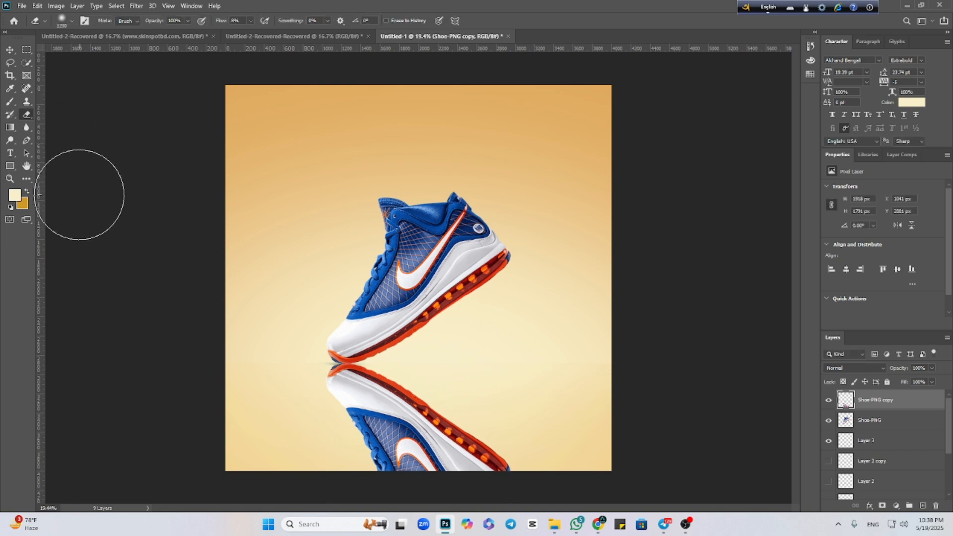
# Lower the opacity of the Shoe-PNG copy reflection layer to about 26%.
pyautogui.click(11, 50)
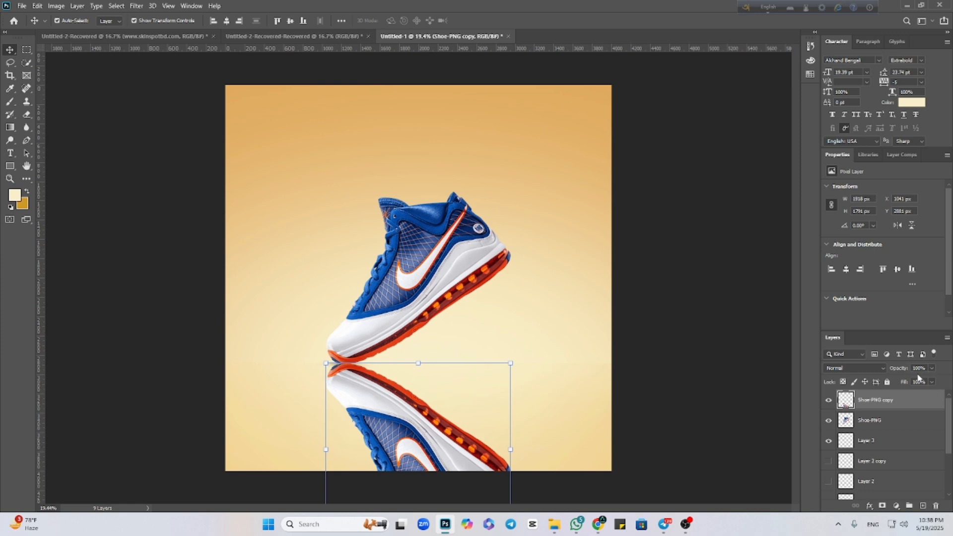
pyautogui.click(932, 369)
pyautogui.moveTo(920, 383); pyautogui.dragTo(899, 382)
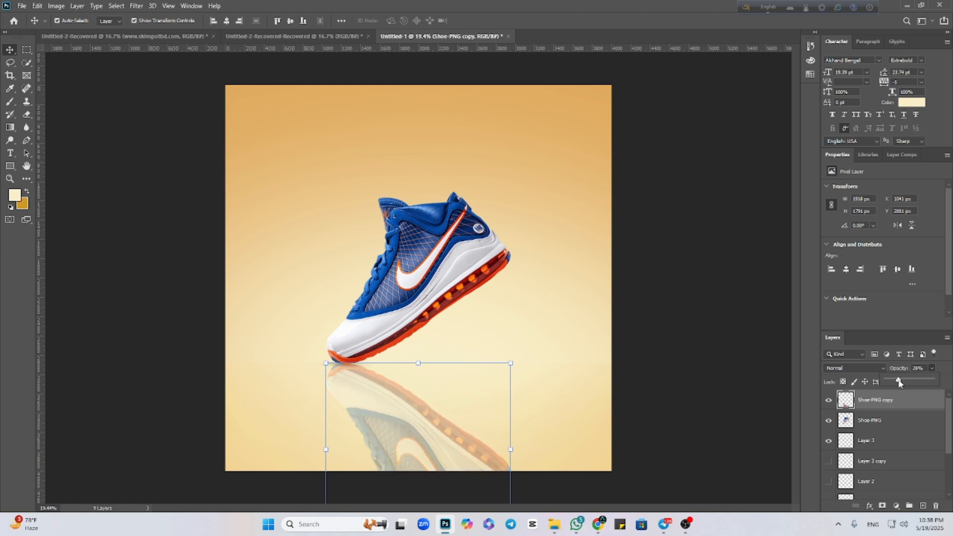
pyautogui.click(750, 404)
pyautogui.click(420, 430)
# Set the Eraser Tool to 2000 px and fade out the reflection from its lower part upward.
pyautogui.click(27, 115)
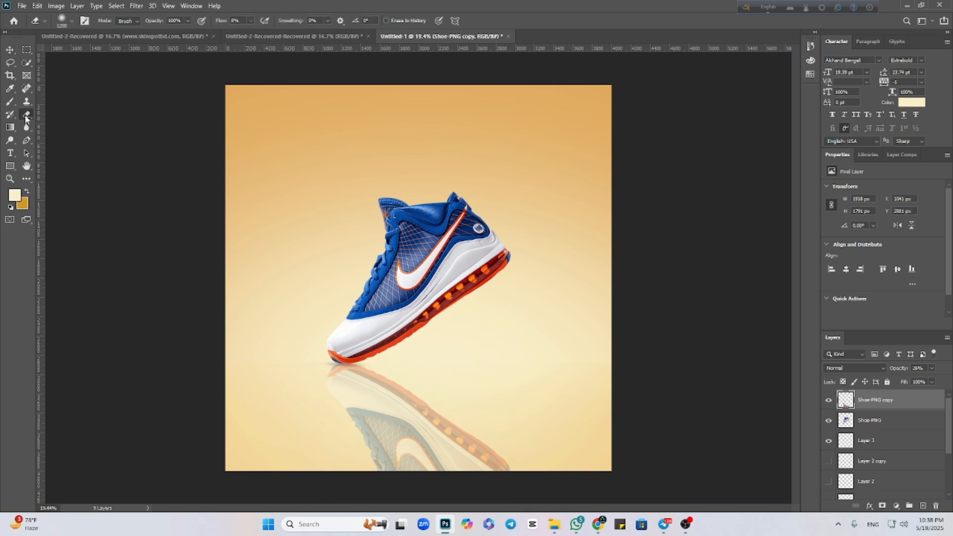
pyautogui.rightClick(27, 115)
pyautogui.click(60, 111)
pyautogui.press(']')
pyautogui.press(']')
pyautogui.press(']')
pyautogui.press(']')
pyautogui.press(']')
pyautogui.press(']')
pyautogui.press(']')
pyautogui.press(']')
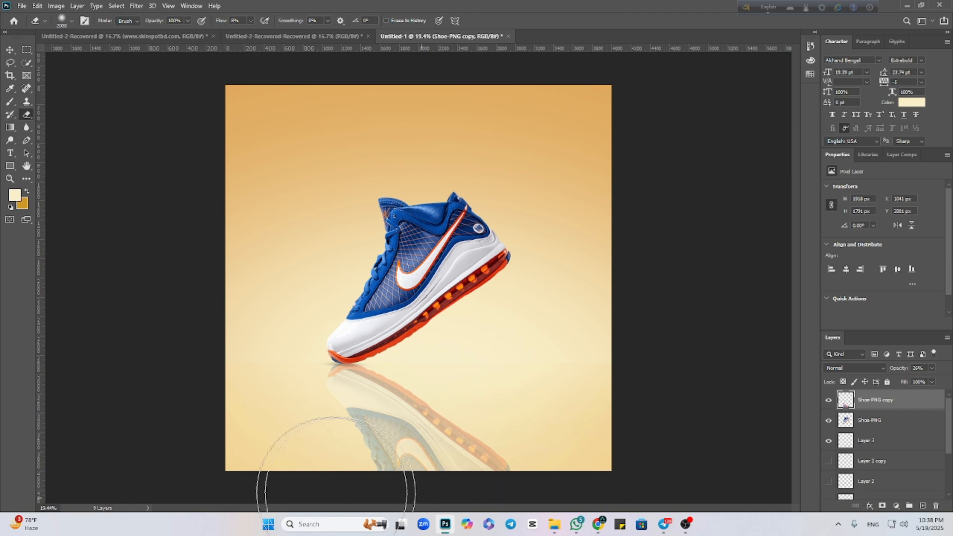
pyautogui.moveTo(336, 494)
pyautogui.mouseDown()
pyautogui.moveTo(415, 479)
pyautogui.moveTo(436, 457)
pyautogui.moveTo(335, 406)
pyautogui.moveTo(381, 411)
pyautogui.moveTo(524, 461)
pyautogui.moveTo(638, 441)
pyautogui.moveTo(359, 463)
pyautogui.moveTo(338, 440)
pyautogui.moveTo(336, 371)
pyautogui.moveTo(410, 386)
pyautogui.moveTo(380, 438)
pyautogui.mouseUp()
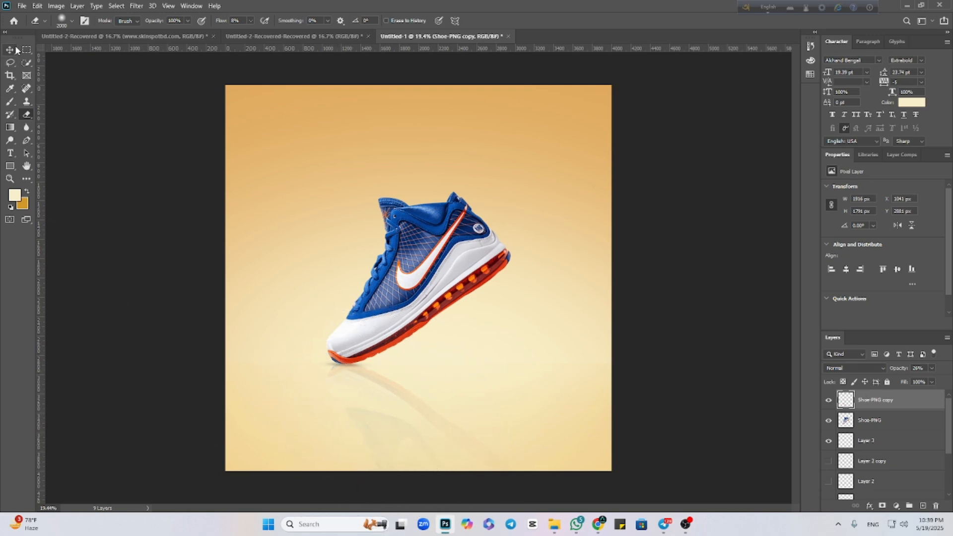
# Reduce the reflection layer's opacity further and leave no layer selected.
pyautogui.click(11, 50)
pyautogui.click(454, 343)
pyautogui.click(379, 396)
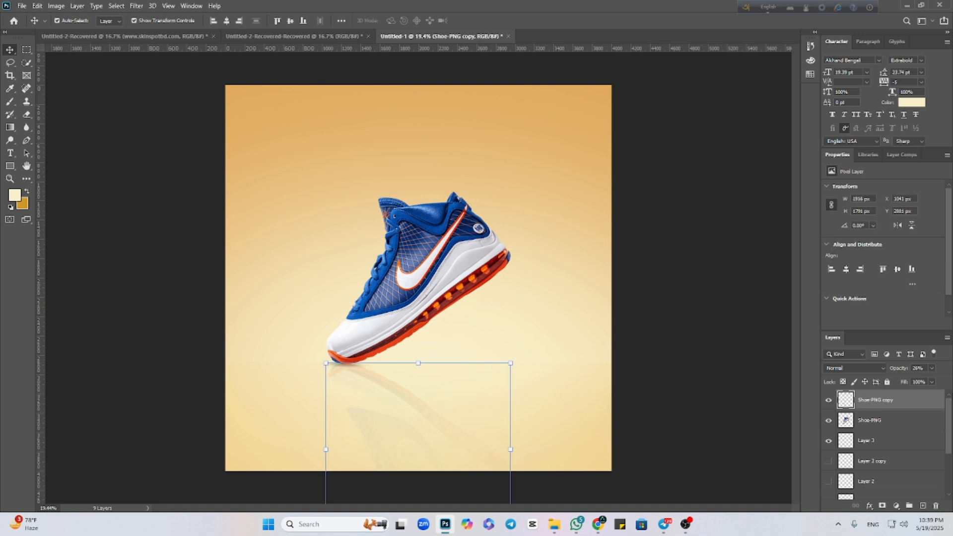
pyautogui.moveTo(931, 373); pyautogui.dragTo(910, 384)
pyautogui.click(705, 433)
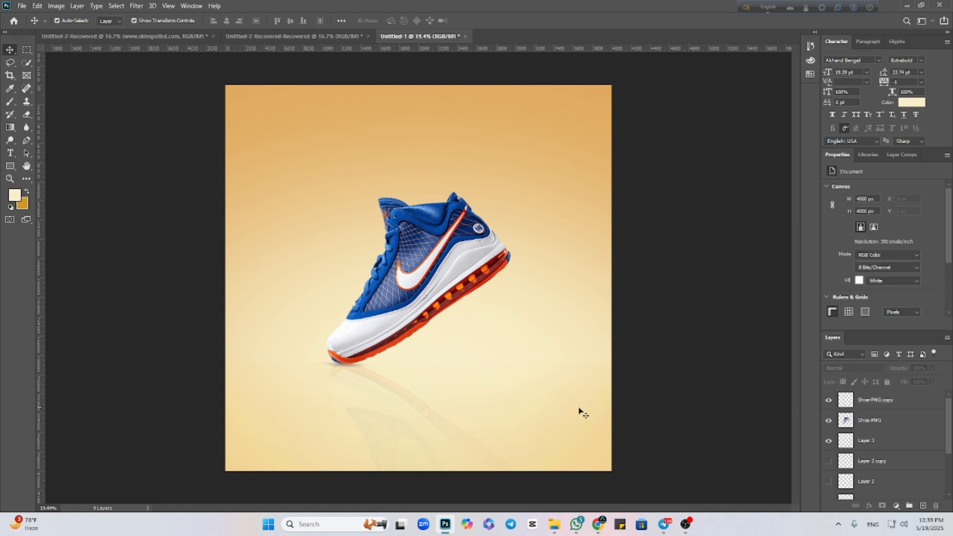
pyautogui.scroll(-3, 576, 410)
pyautogui.scroll(3, 501, 403)
pyautogui.scroll(1, 374, 390)
pyautogui.scroll(-2, 375, 390)
# Save the composition on the computer as the JPEG Untitled-1.jpg in Downloads, replacing the existing file, at maximum quality 12.
pyautogui.click(24, 7)
pyautogui.click(44, 126)
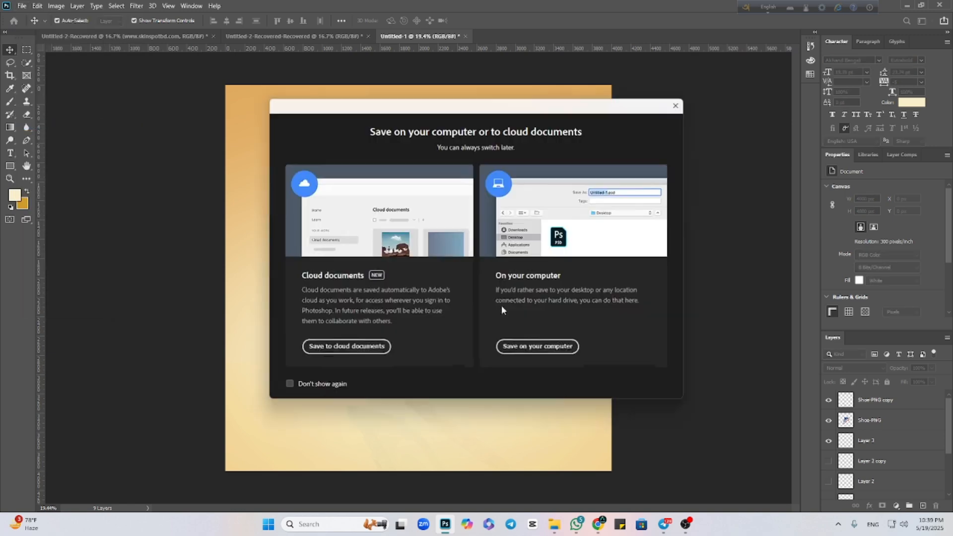
pyautogui.click(511, 348)
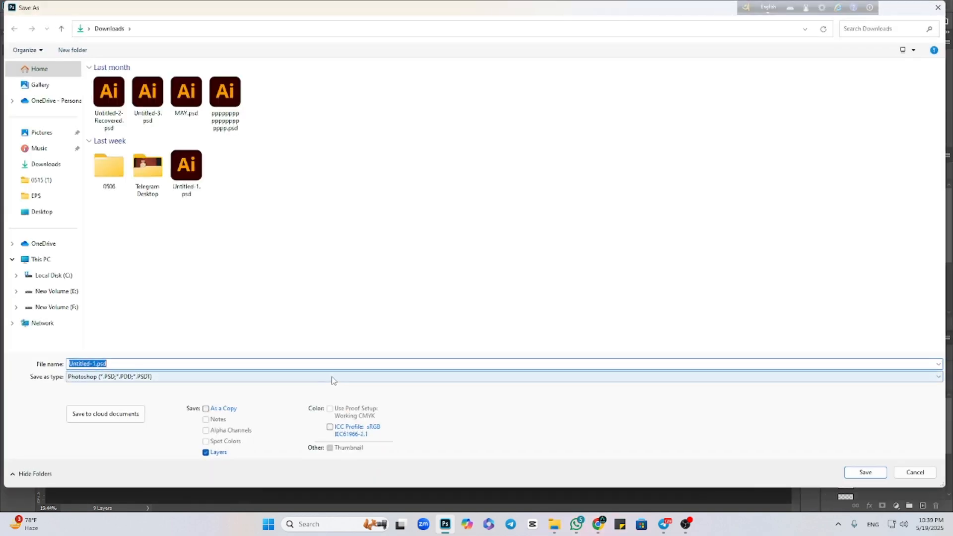
pyautogui.click(332, 377)
pyautogui.click(99, 277)
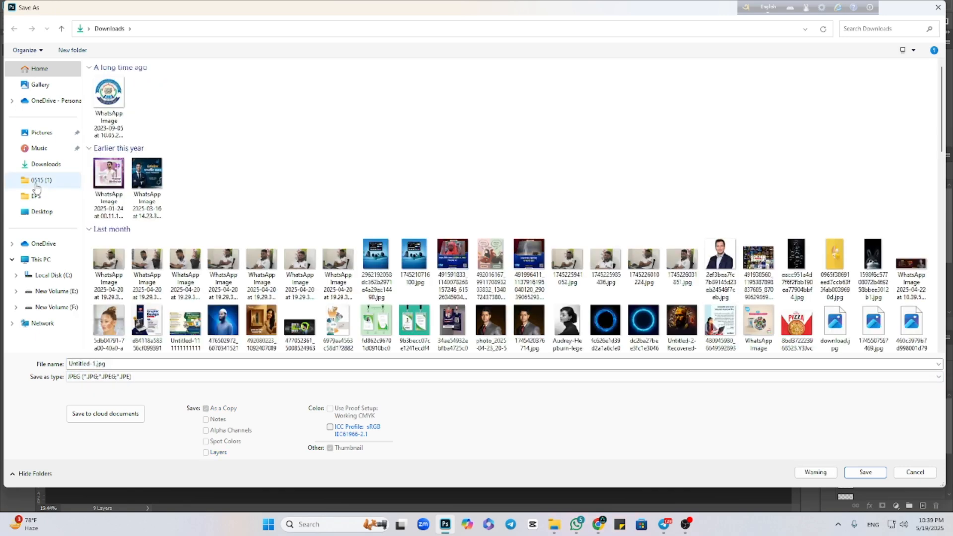
pyautogui.click(40, 165)
pyautogui.click(865, 472)
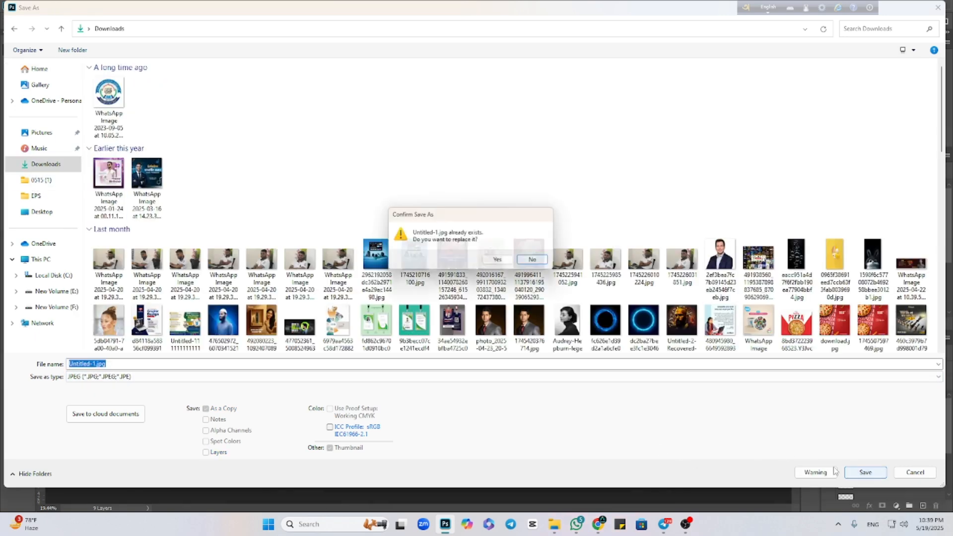
pyautogui.click(500, 261)
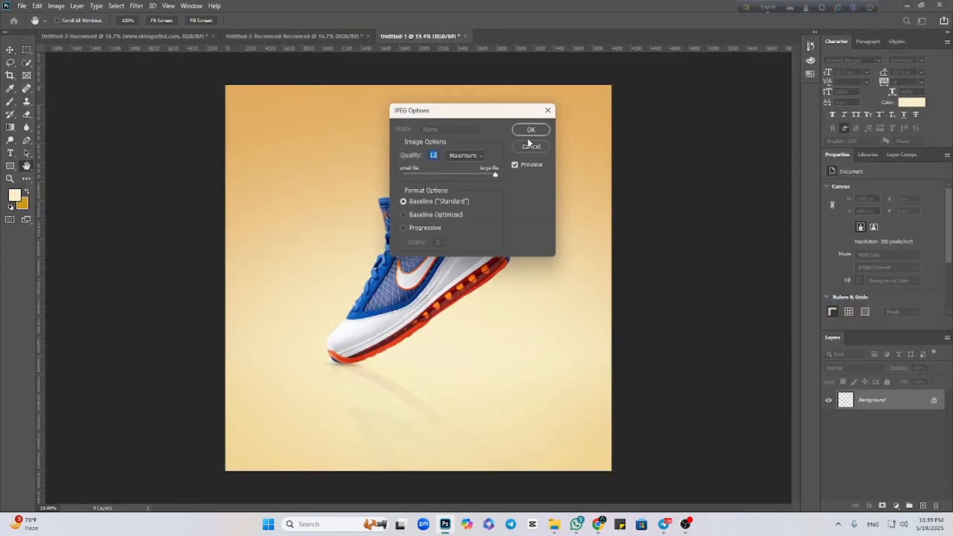
pyautogui.click(529, 131)
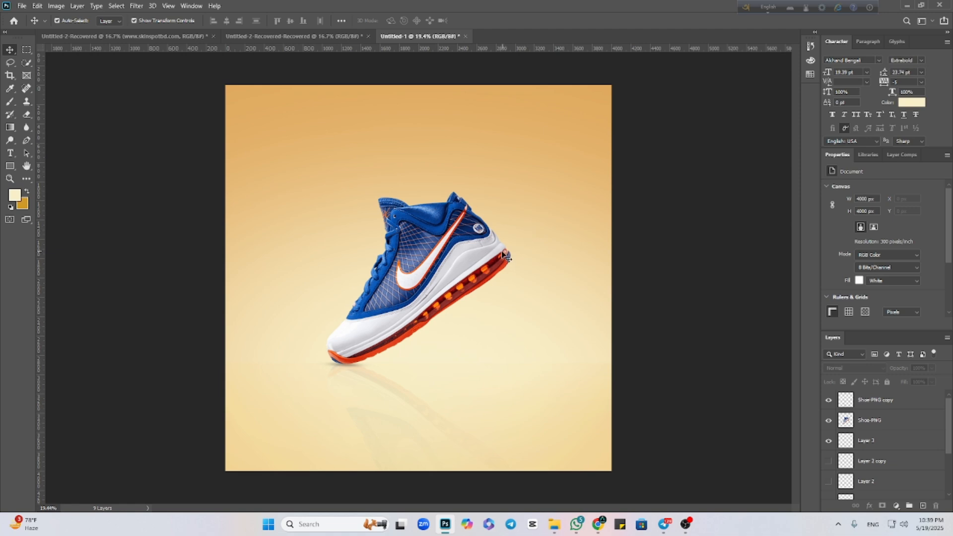
# Duplicate the whole document as Untitled-1 copy and make the duplicate the active document.
pyautogui.click(56, 7)
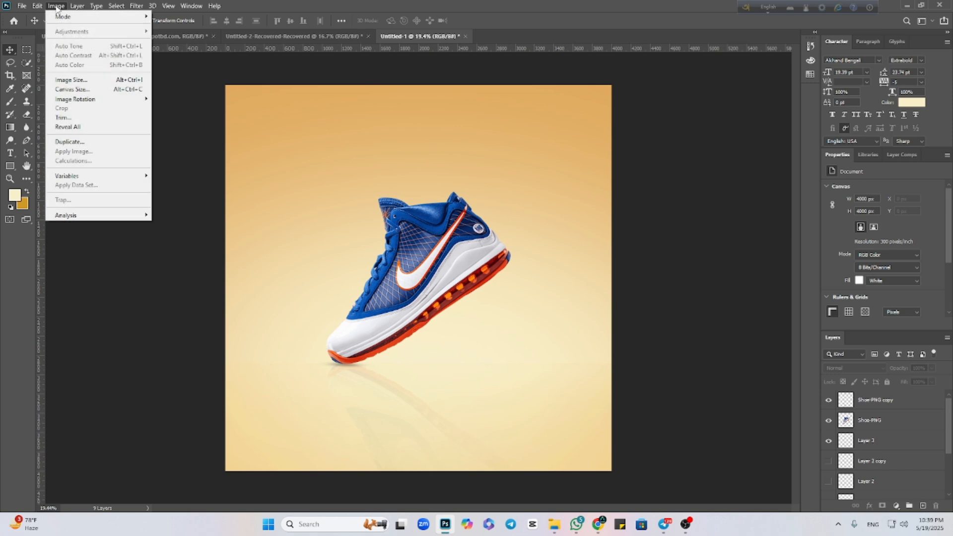
pyautogui.click(76, 144)
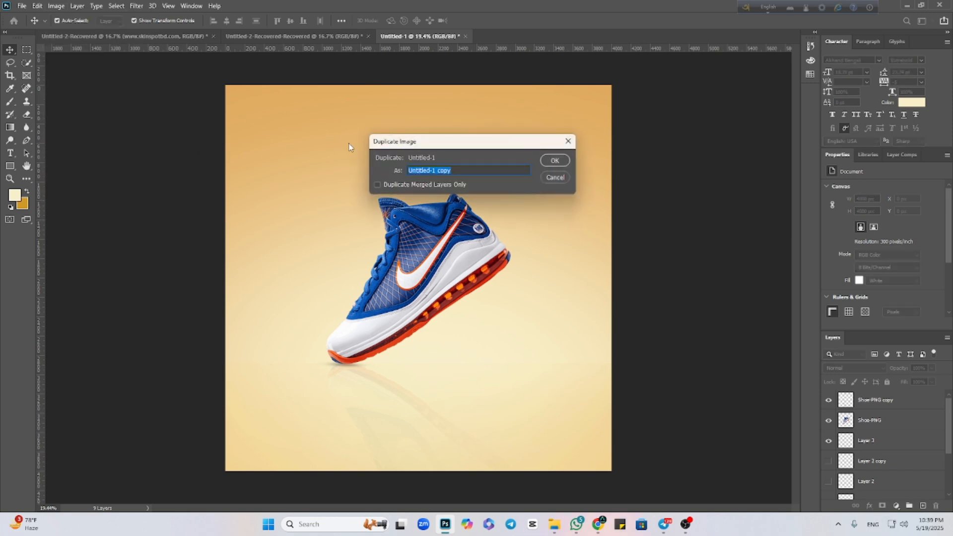
pyautogui.click(551, 162)
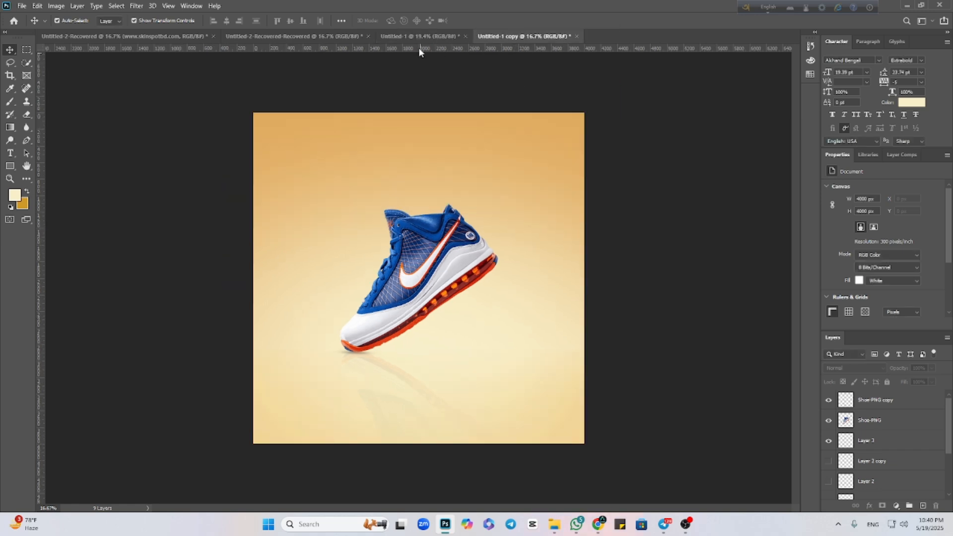
pyautogui.click(417, 39)
pyautogui.click(513, 34)
# Remove the glow, the Color Fill 1 background and the Layer 5 floor from the duplicate document.
pyautogui.click(443, 176)
pyautogui.hotkey('ctrl', 'z')
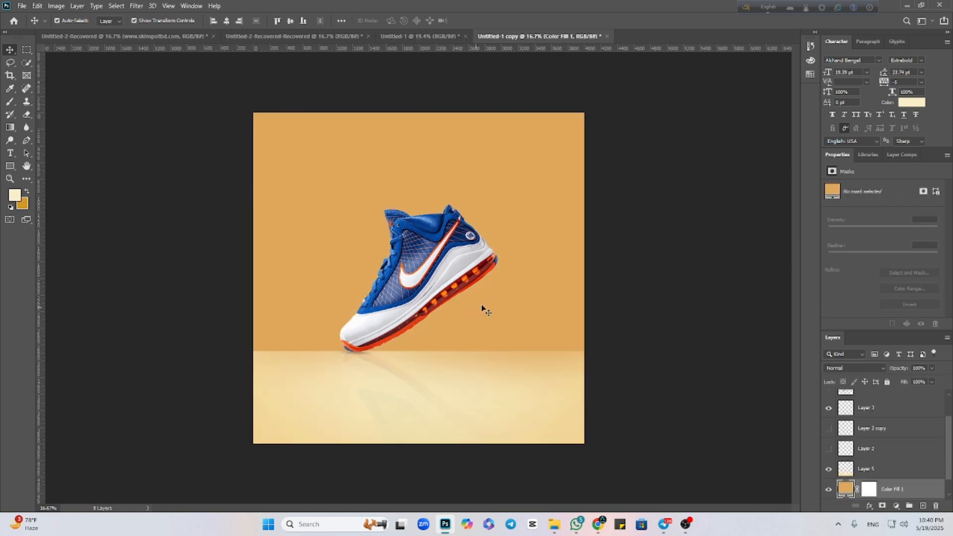
pyautogui.hotkey('ctrl', 'z')
pyautogui.hotkey('ctrl', 'z')
pyautogui.hotkey('ctrl', 'z')
pyautogui.hotkey('ctrl', 'z')
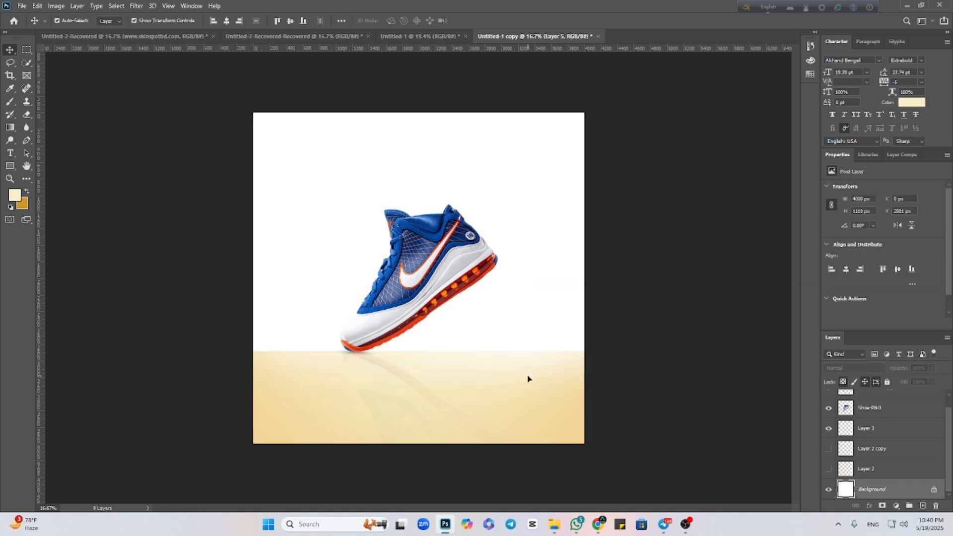
# Remove the shoe reflection, Layer 3, Layer 2 copy and Layer 2, keeping only Shoe-PNG and Background.
pyautogui.hotkey('ctrl', 'z')
pyautogui.hotkey('ctrl', 'z')
pyautogui.hotkey('ctrl', 'z')
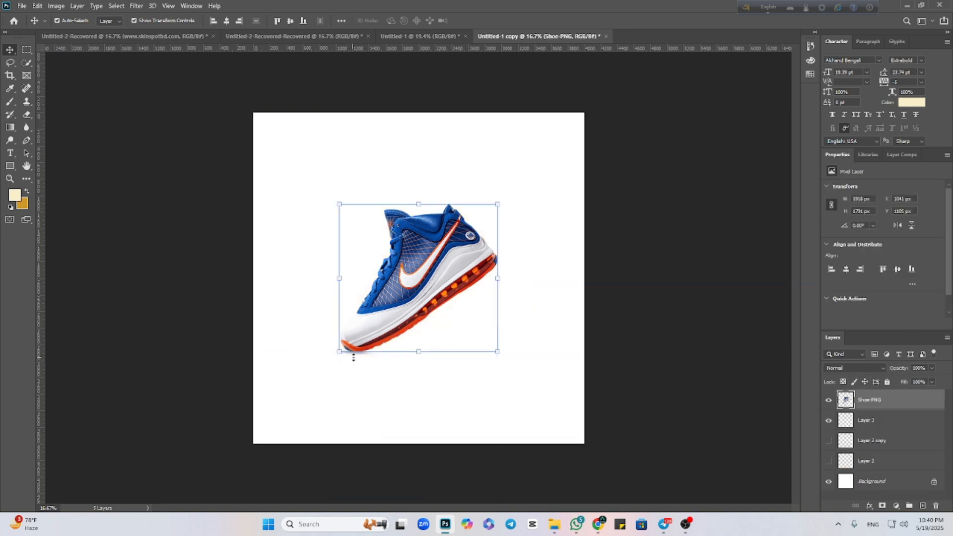
pyautogui.hotkey('ctrl', 'z')
pyautogui.hotkey('ctrl', 'z')
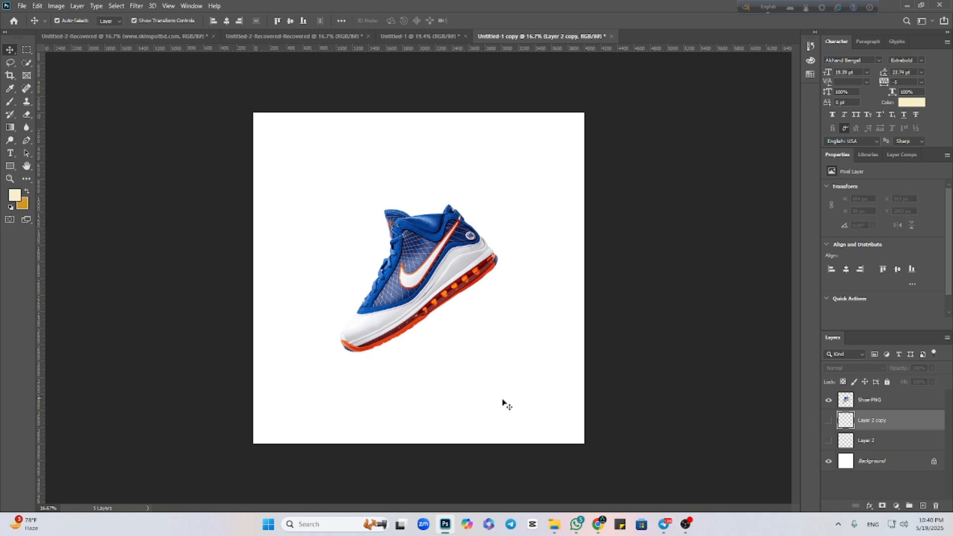
pyautogui.hotkey('ctrl', 'z')
pyautogui.hotkey('ctrl', 'z')
pyautogui.hotkey('ctrl', 'z')
pyautogui.hotkey('ctrl', 'z')
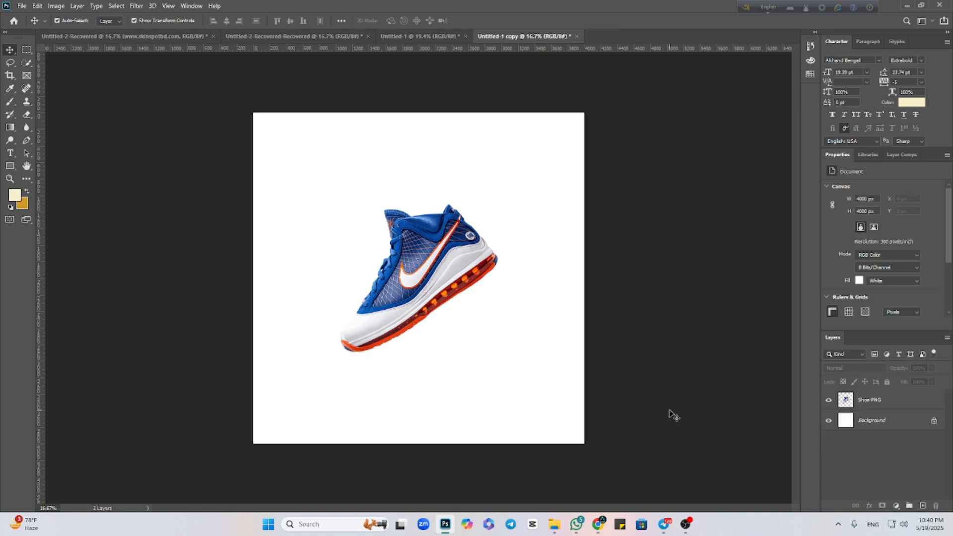
# Rotate the shoe clockwise until its sole is nearly level and enlarge it to about 2436 × 1586 px, horizontally centered.
pyautogui.click(461, 277)
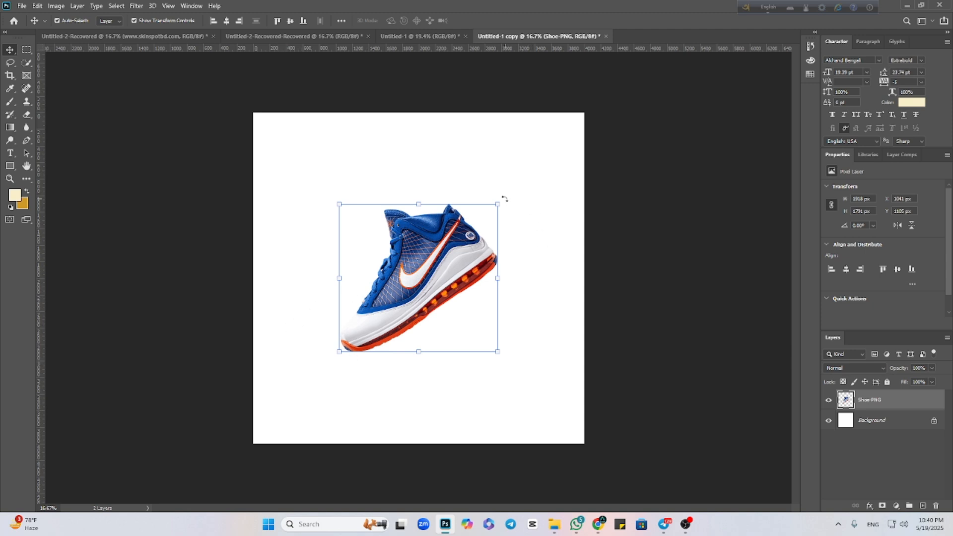
pyautogui.moveTo(505, 198); pyautogui.dragTo(525, 263)
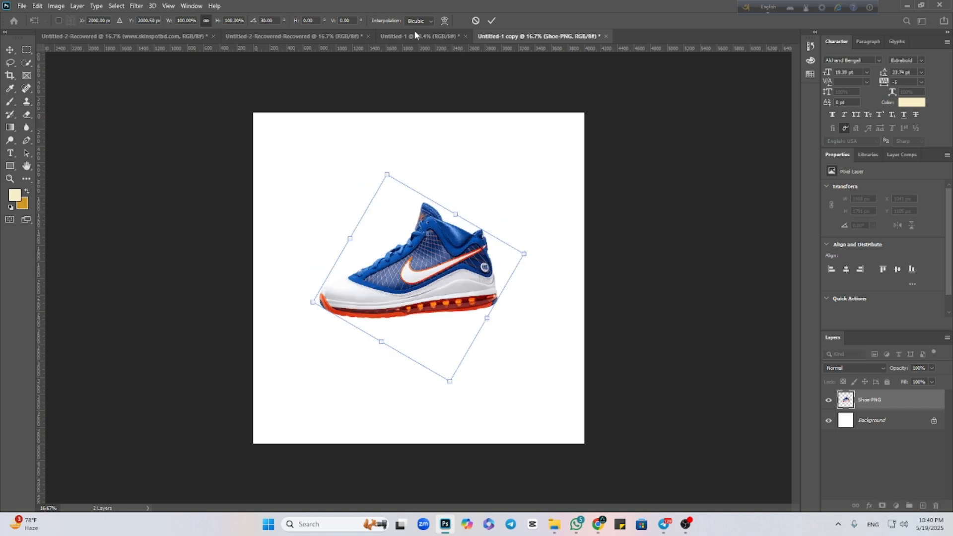
pyautogui.press('Escape')
pyautogui.moveTo(442, 267); pyautogui.dragTo(540, 304)
pyautogui.moveTo(463, 310); pyautogui.dragTo(432, 311)
pyautogui.moveTo(507, 295)
pyautogui.mouseDown()
pyautogui.moveTo(525, 296)
pyautogui.moveTo(495, 299)
pyautogui.mouseUp()
pyautogui.moveTo(403, 333); pyautogui.dragTo(430, 298)
pyautogui.click(491, 20)
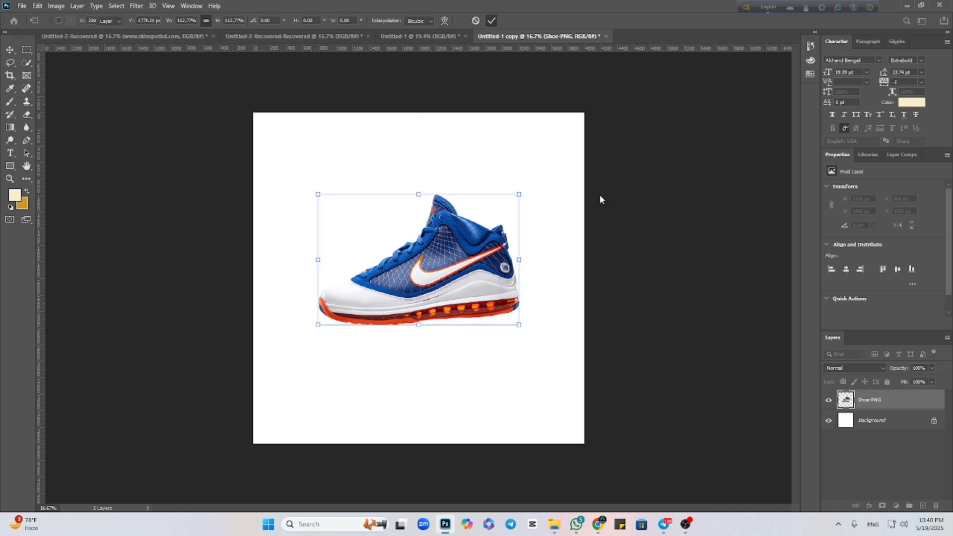
# Convert the Shoe-PNG layer to a smart object and add a new empty layer above it.
pyautogui.rightClick(868, 400)
pyautogui.click(839, 235)
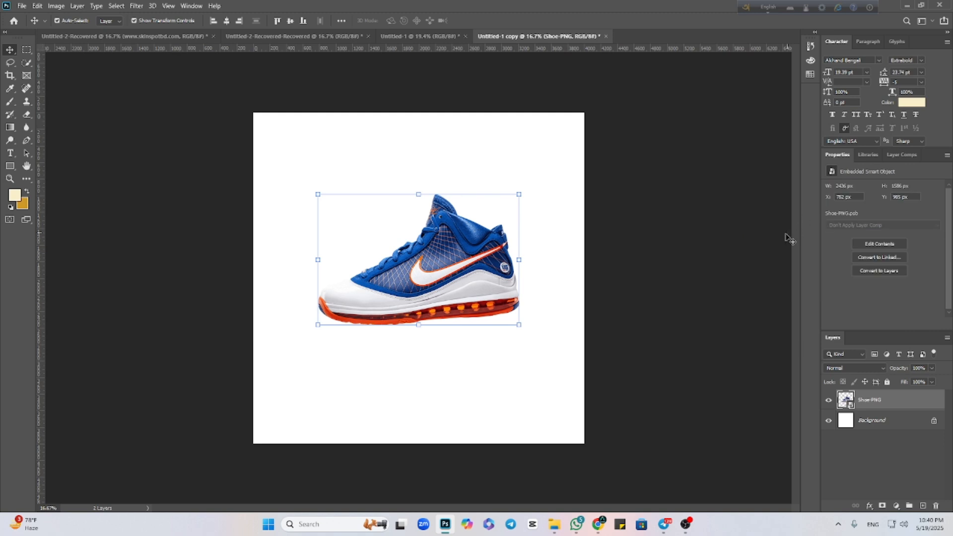
pyautogui.click(923, 505)
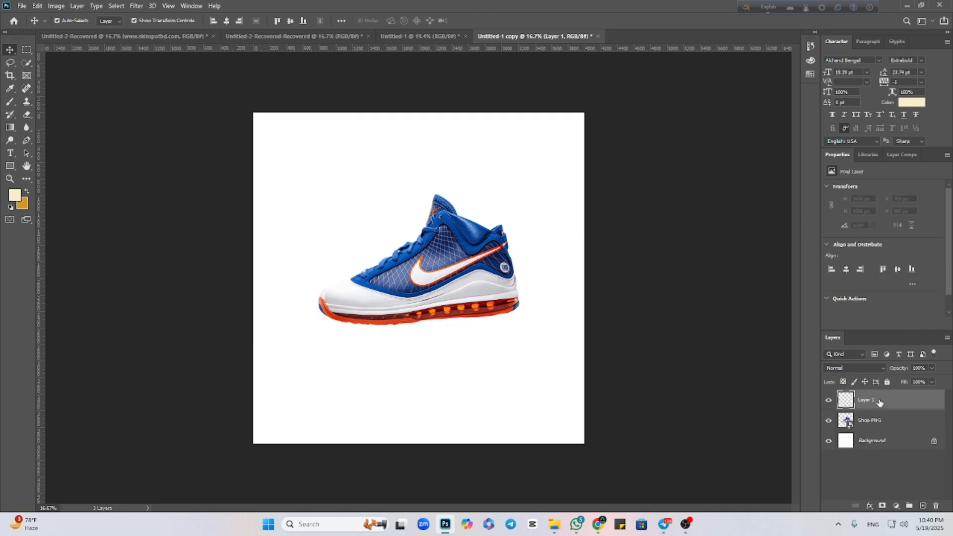
# Move the empty Layer 1 beneath the Shoe-PNG layer and set the foreground color to black (#000000).
pyautogui.moveTo(881, 402); pyautogui.dragTo(887, 429)
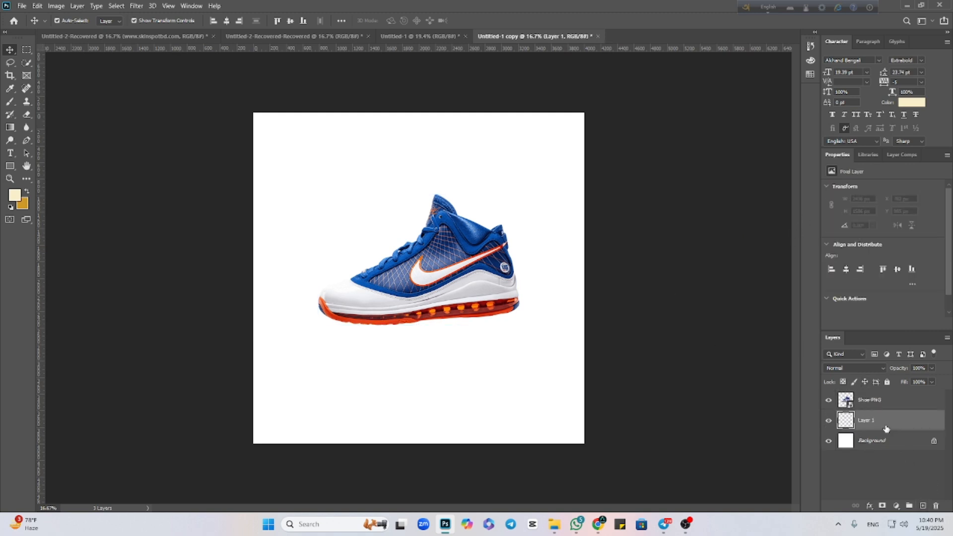
pyautogui.click(13, 195)
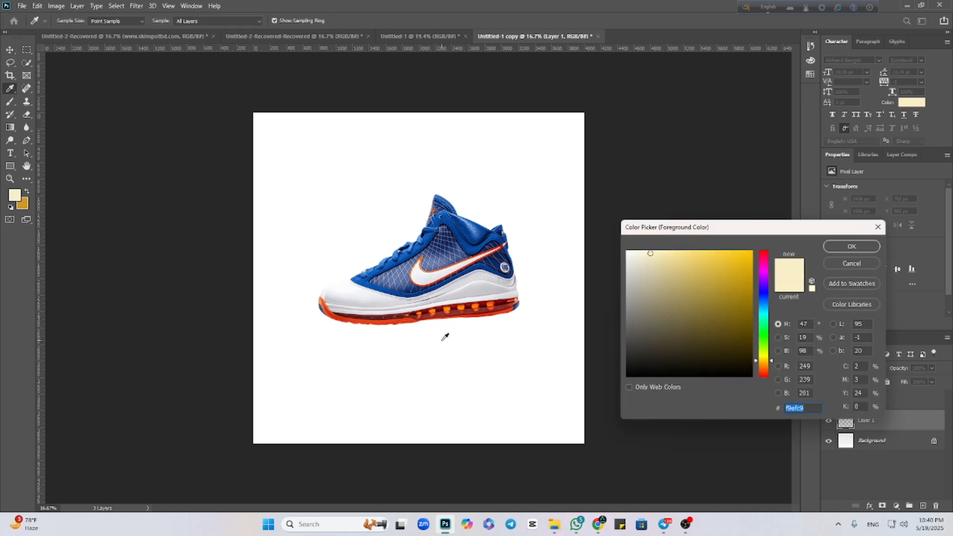
pyautogui.moveTo(677, 329); pyautogui.dragTo(625, 387)
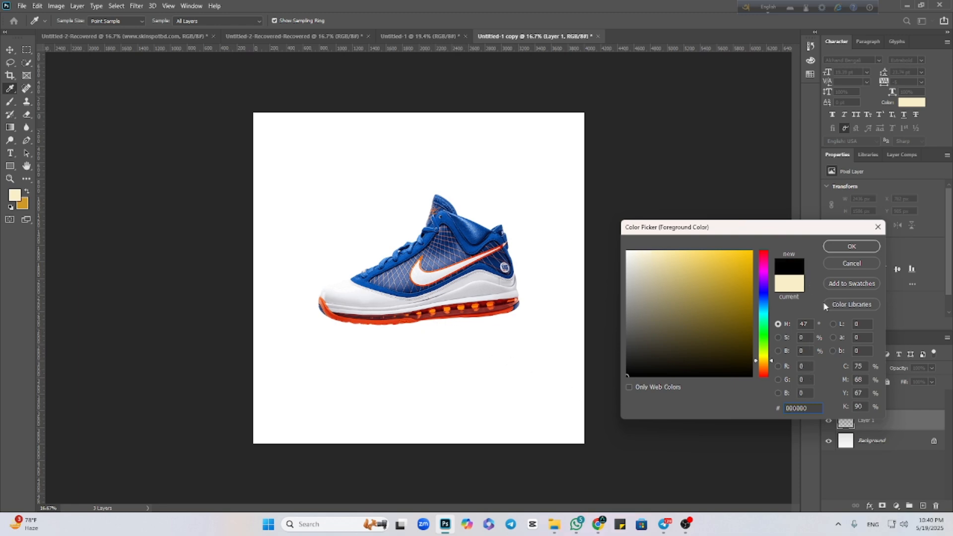
pyautogui.click(830, 245)
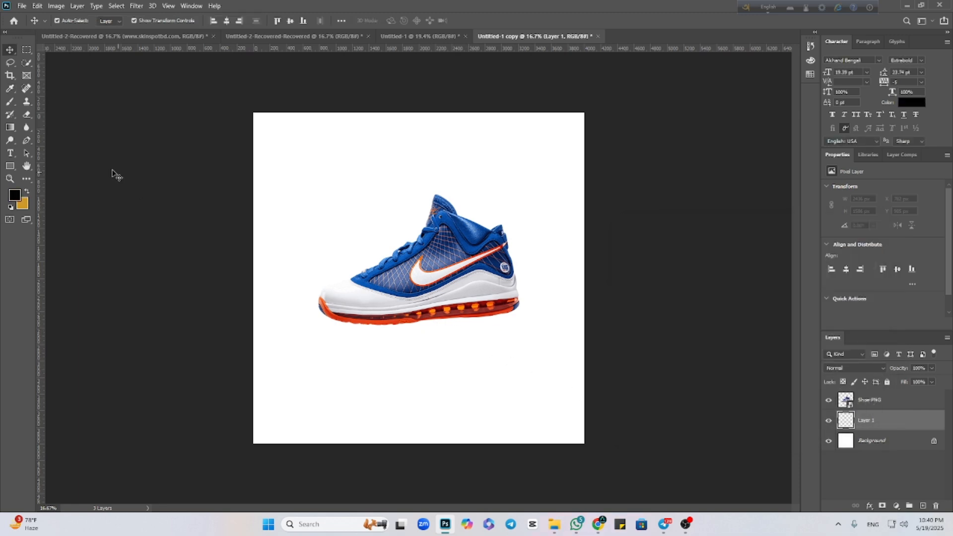
# Flatten the 2000 px soft brush tip into a thin horizontal ellipse and paint a faint black shadow beneath the shoe on Layer 1.
pyautogui.click(10, 102)
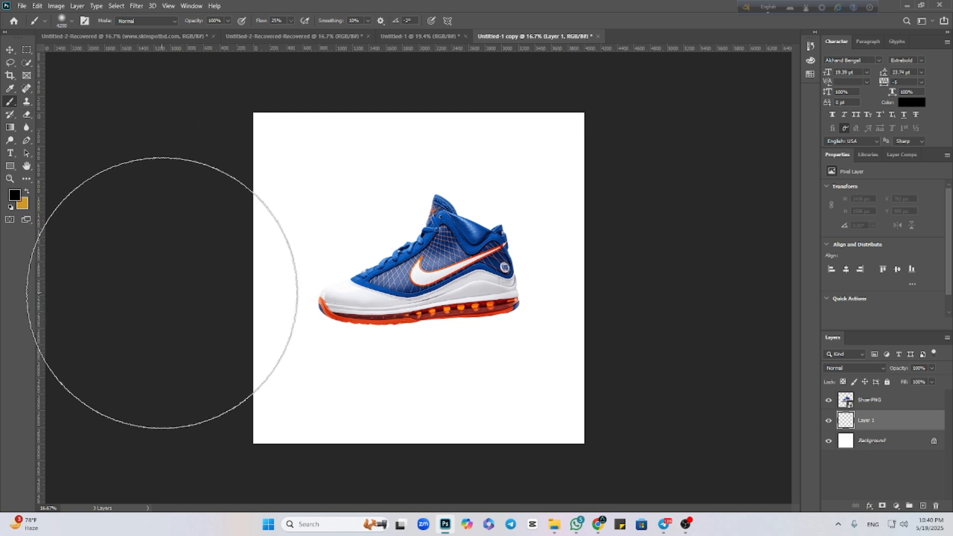
pyautogui.rightClick(384, 340)
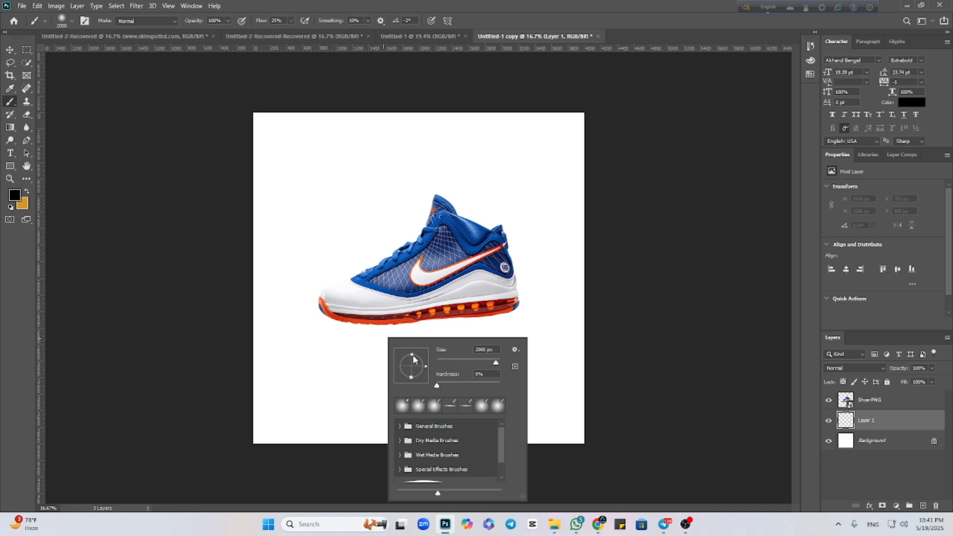
pyautogui.moveTo(413, 356); pyautogui.dragTo(411, 364)
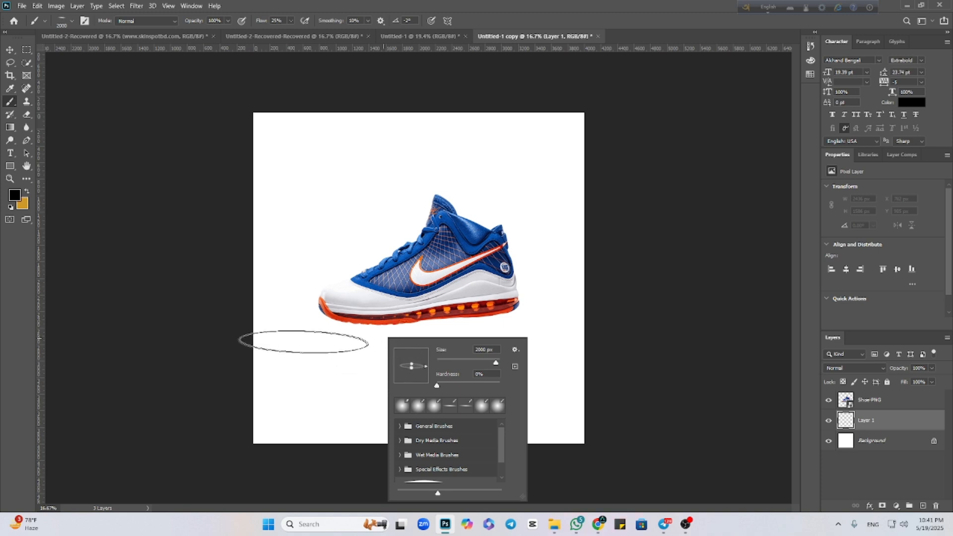
pyautogui.click(135, 342)
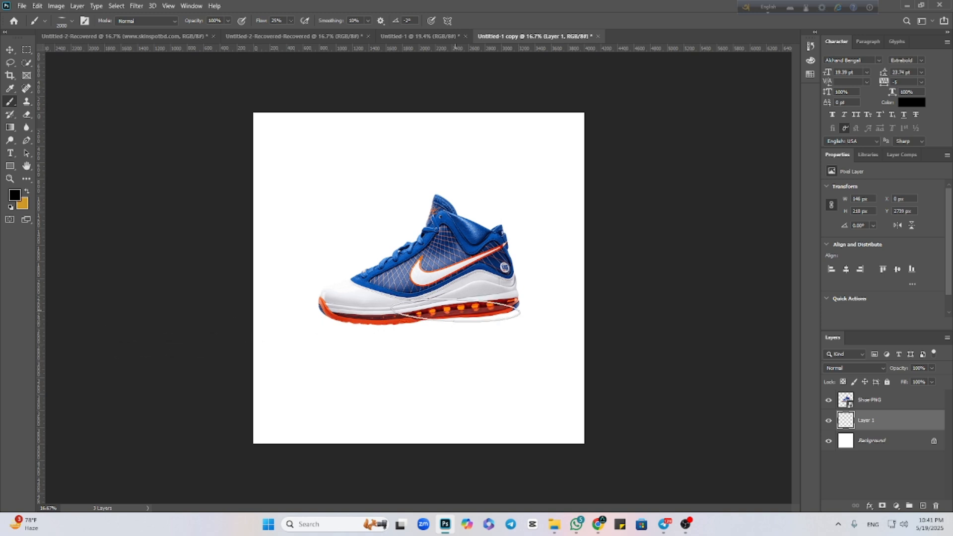
pyautogui.click(455, 306)
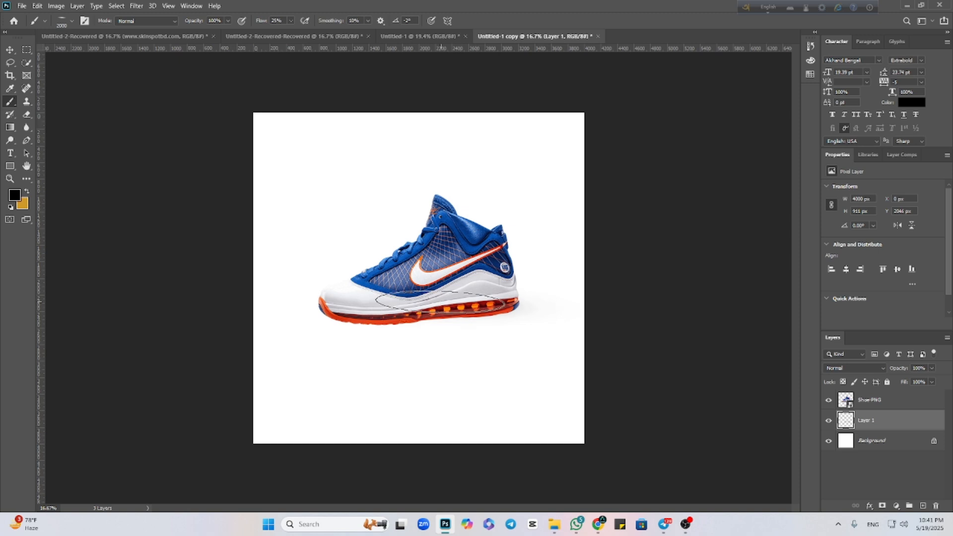
# Reduce the flattened brush to 1800 px with a 0° angle and build up the soft shadow at the shoe's heel and toe.
pyautogui.rightClick(440, 301)
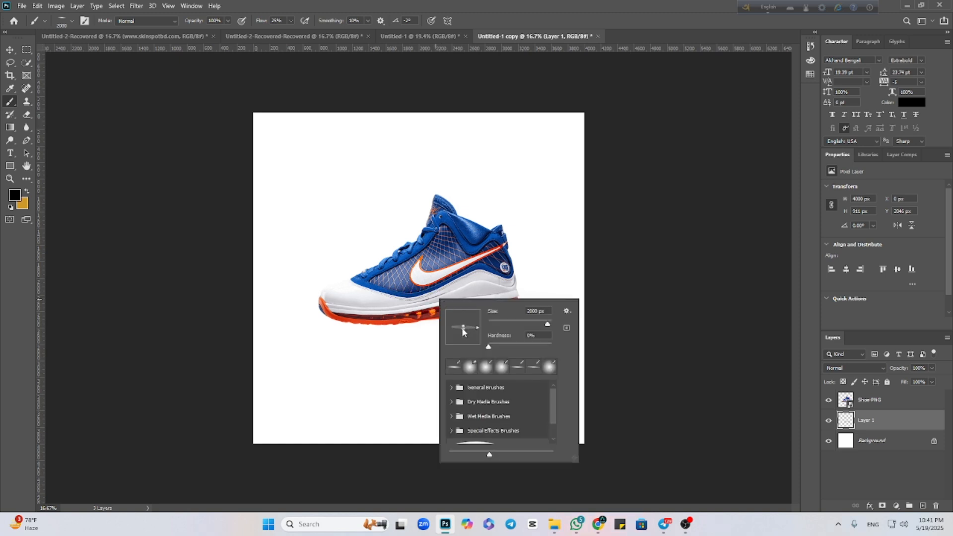
pyautogui.click(139, 343)
pyautogui.press('[')
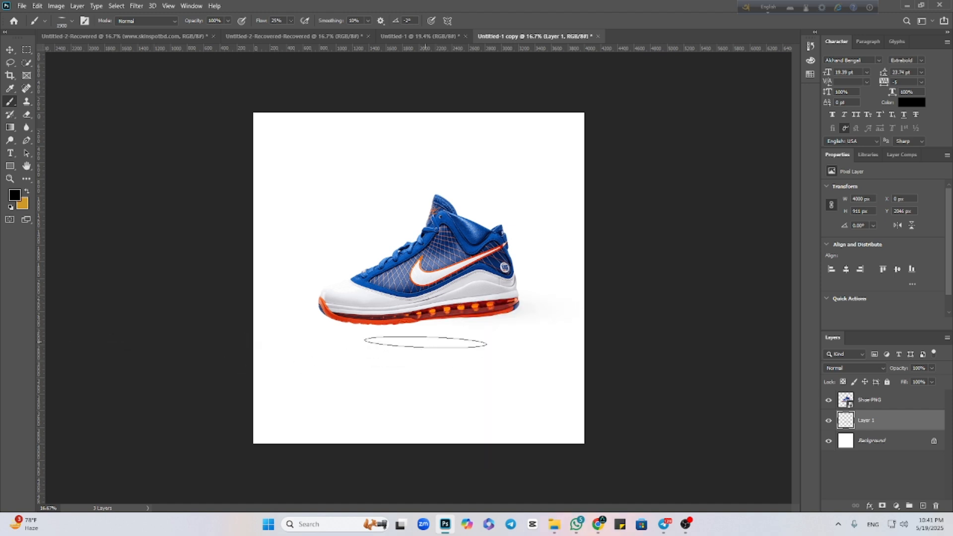
pyautogui.press('[')
pyautogui.rightClick(469, 322)
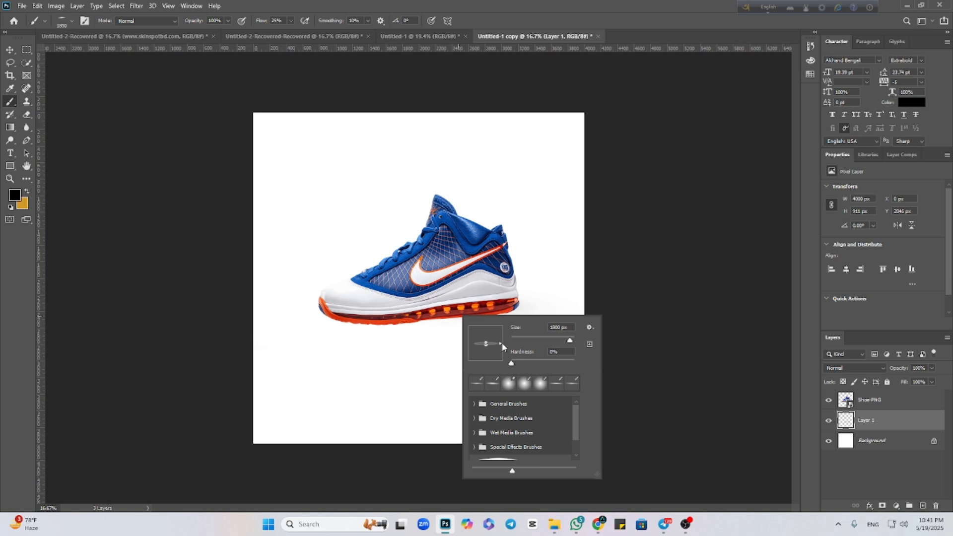
pyautogui.click(219, 329)
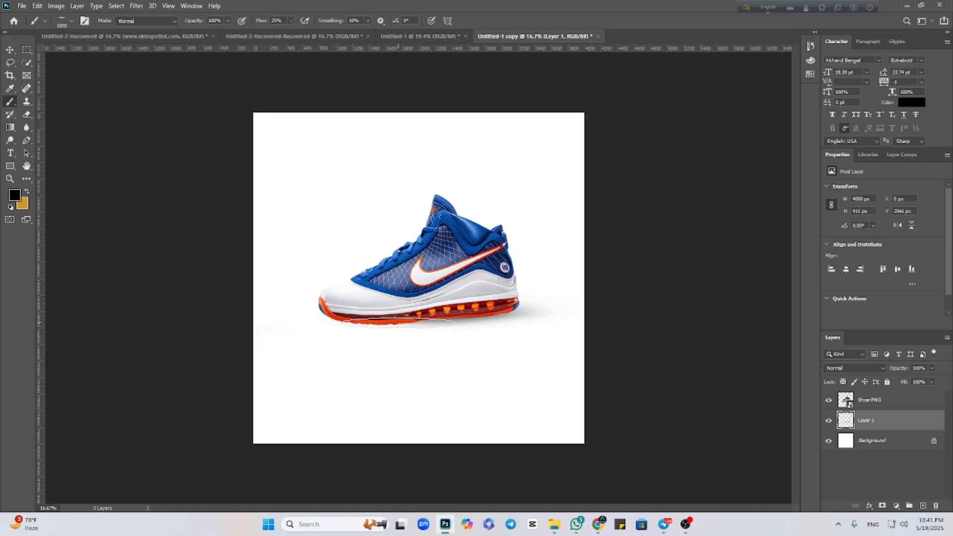
pyautogui.click(370, 322)
pyautogui.click(370, 319)
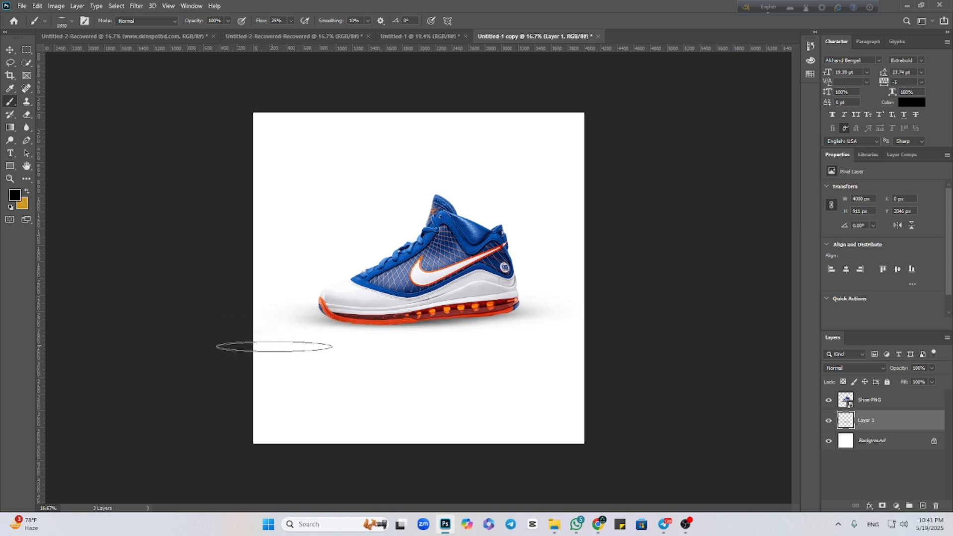
# Delete the painted shadow layer and the Shoe-PNG layer, leaving only the white Background.
pyautogui.click(9, 50)
pyautogui.click(183, 249)
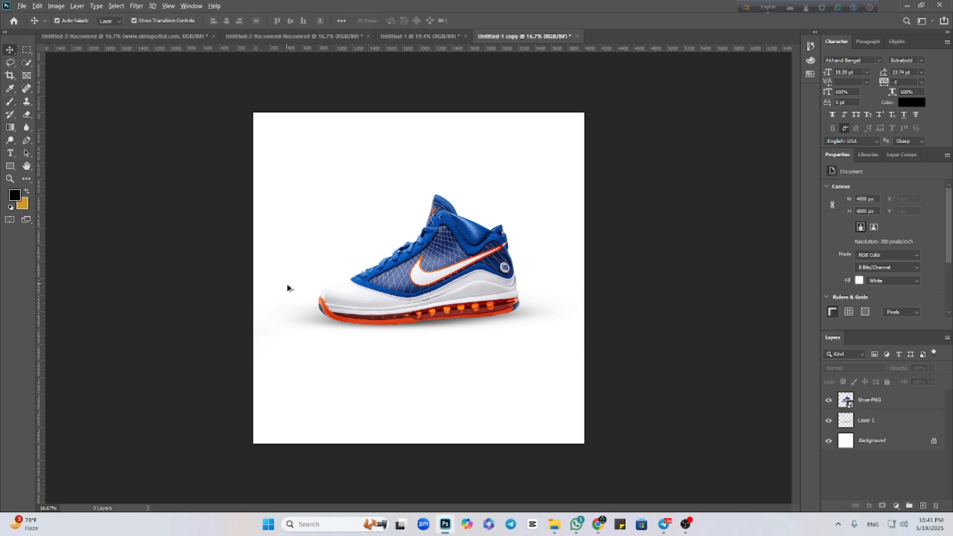
pyautogui.scroll(-6, 290, 288)
pyautogui.scroll(8, 454, 348)
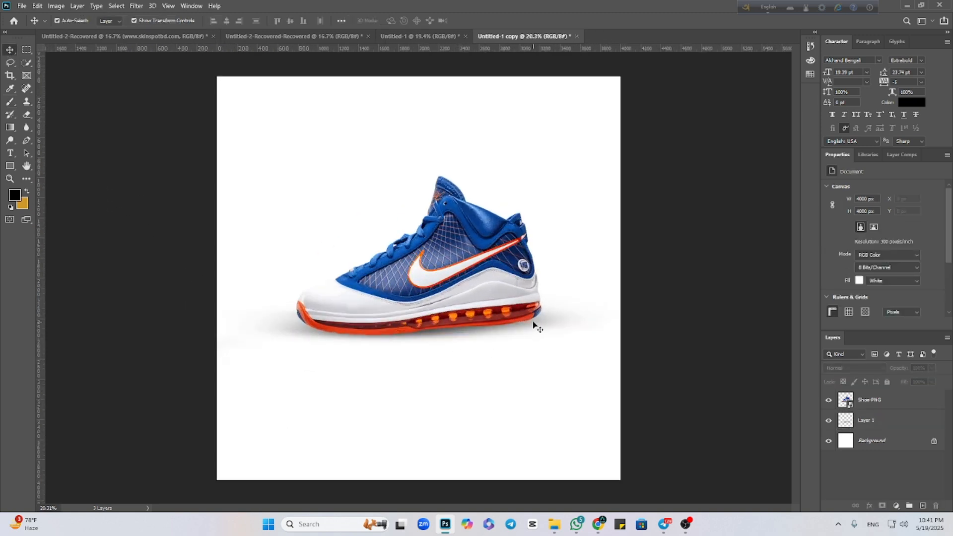
pyautogui.click(535, 325)
pyautogui.press('Delete')
pyautogui.scroll(1, 464, 337)
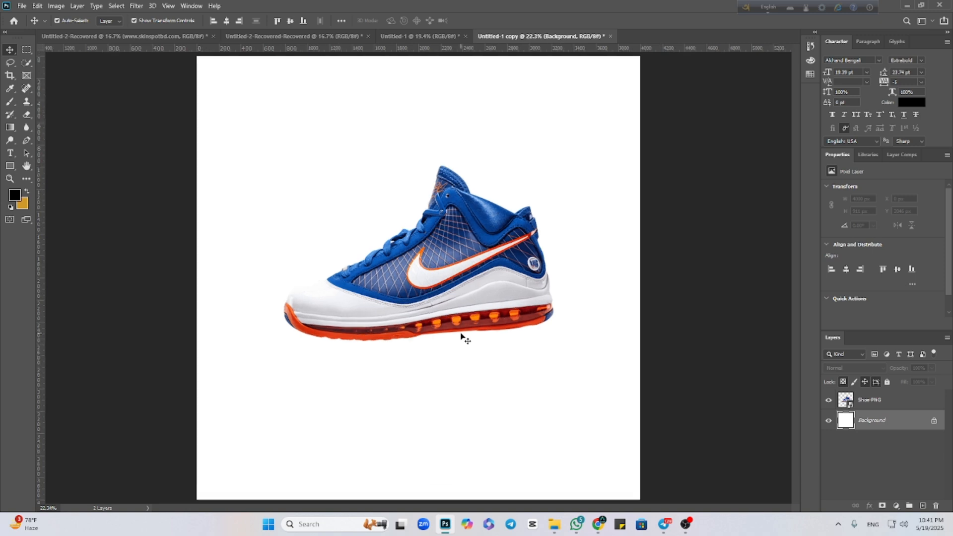
pyautogui.click(437, 309)
pyautogui.press('Delete')
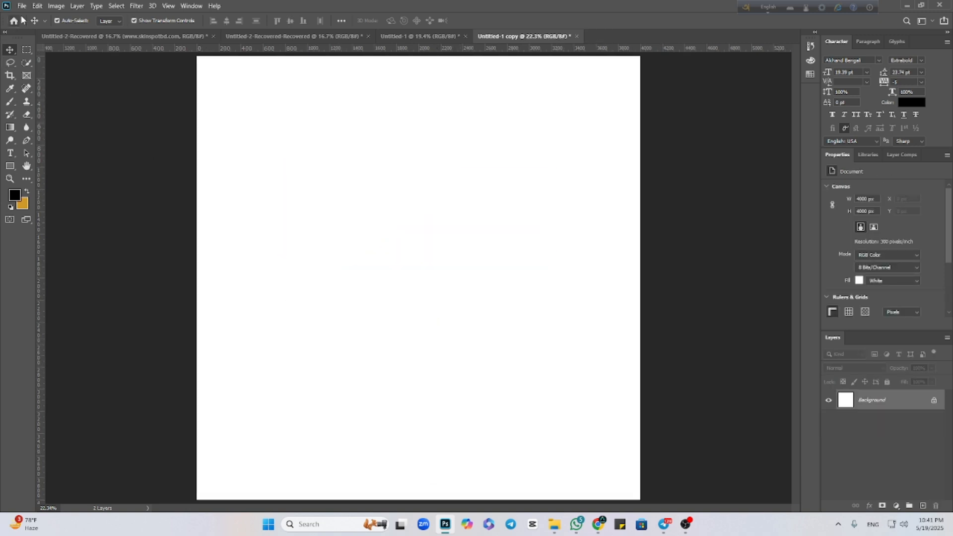
# Place Shoe-PNG.png from the Downloads folder as an embedded image and convert its layer to a smart object.
pyautogui.click(21, 6)
pyautogui.click(50, 203)
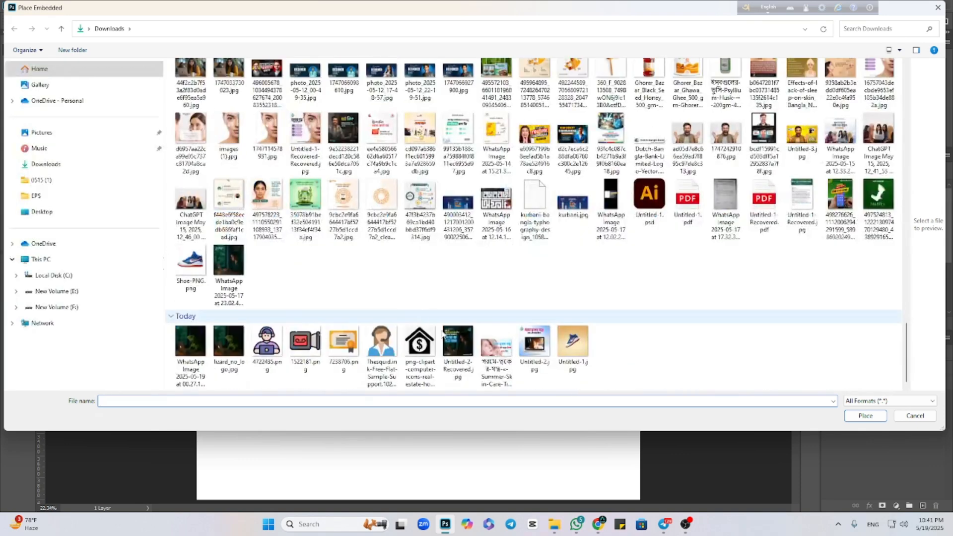
pyautogui.click(191, 262)
pyautogui.click(847, 416)
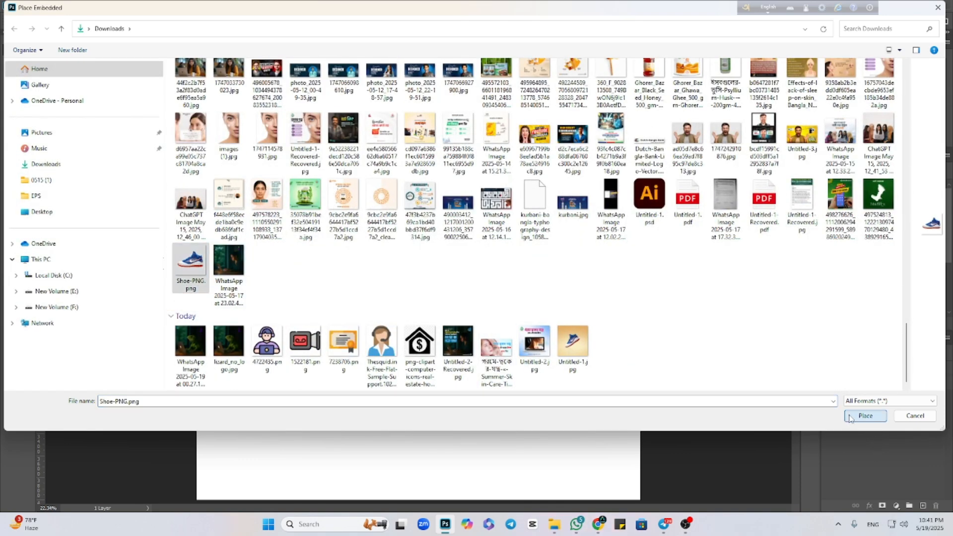
pyautogui.press('Return')
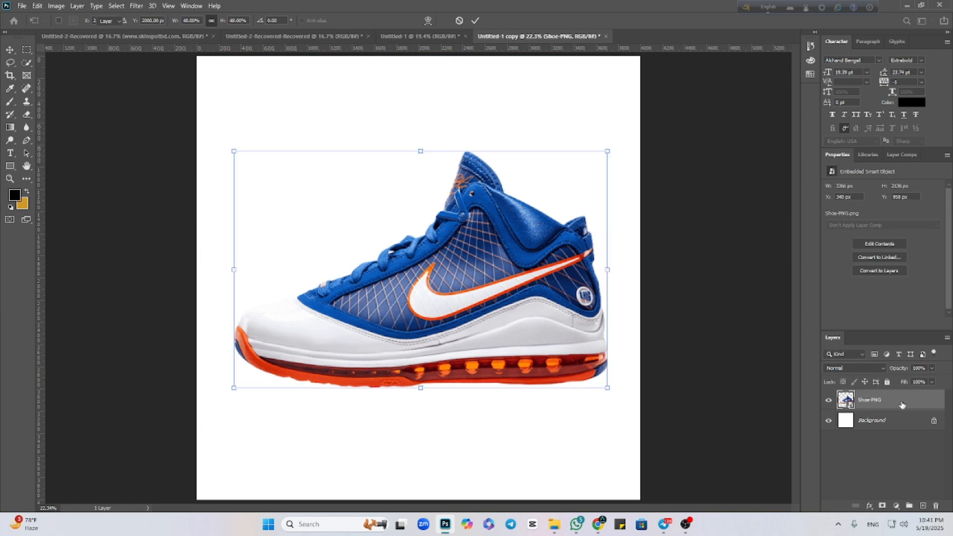
pyautogui.rightClick(901, 399)
pyautogui.click(796, 185)
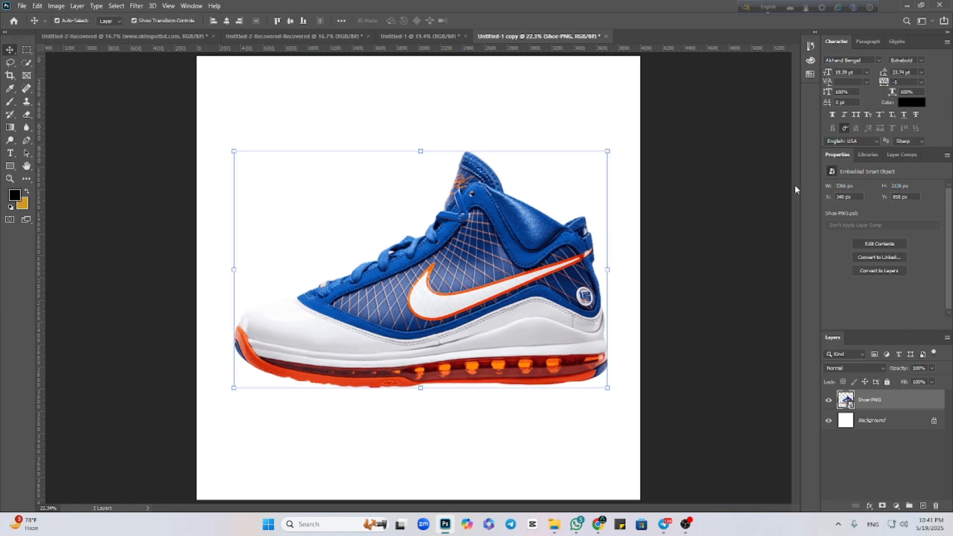
# Add a new layer beneath Shoe-PNG and paint a soft black contact shadow along the sole with the flattened brush.
pyautogui.click(5, 103)
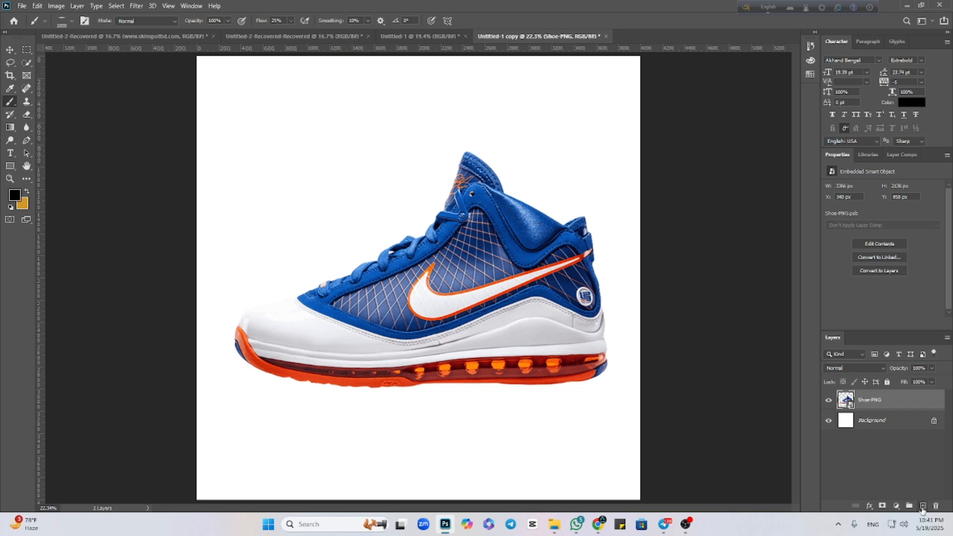
pyautogui.click(922, 505)
pyautogui.moveTo(891, 401); pyautogui.dragTo(856, 428)
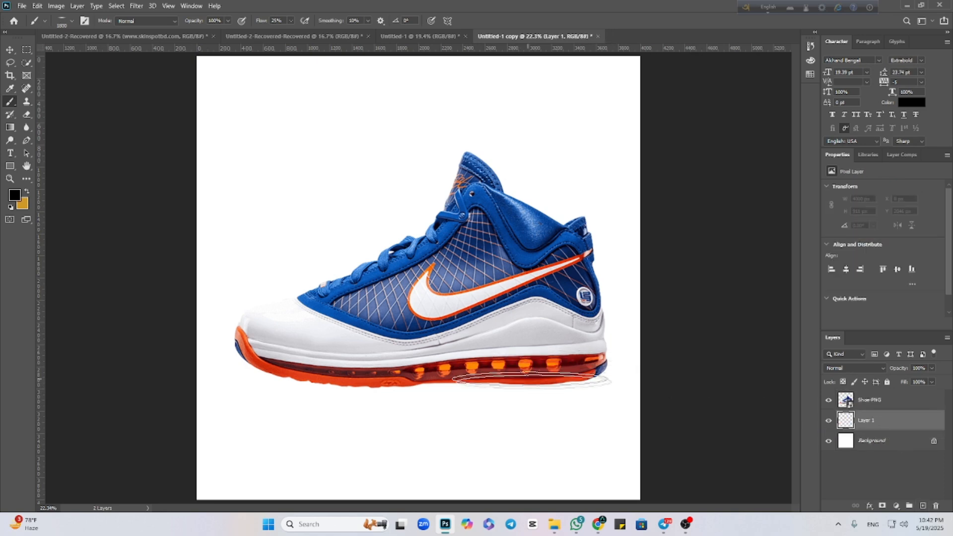
pyautogui.moveTo(532, 381)
pyautogui.mouseDown()
pyautogui.moveTo(384, 389)
pyautogui.moveTo(325, 373)
pyautogui.moveTo(309, 351)
pyautogui.moveTo(361, 384)
pyautogui.moveTo(538, 378)
pyautogui.mouseUp()
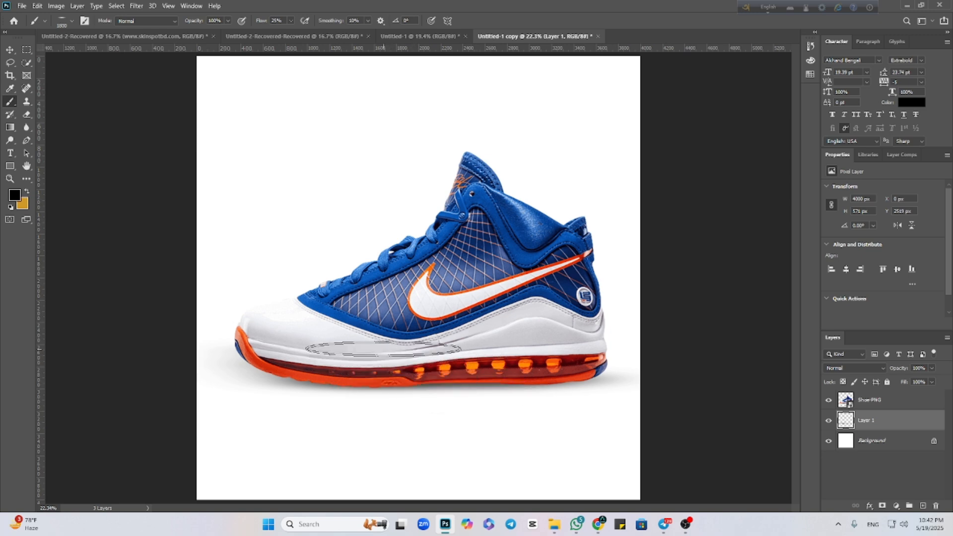
pyautogui.click(9, 50)
pyautogui.click(133, 307)
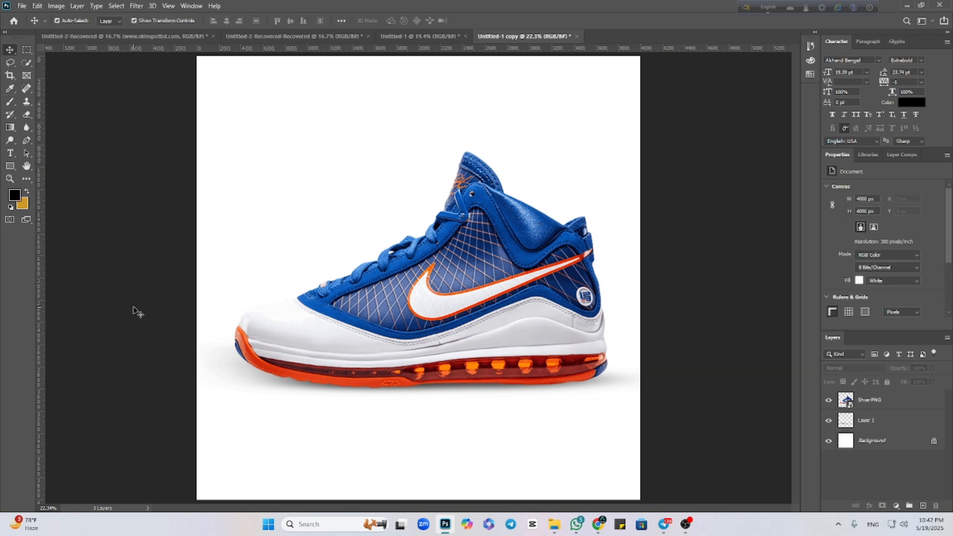
pyautogui.scroll(-6, 133, 307)
pyautogui.scroll(4, 133, 307)
pyautogui.scroll(-1, 133, 307)
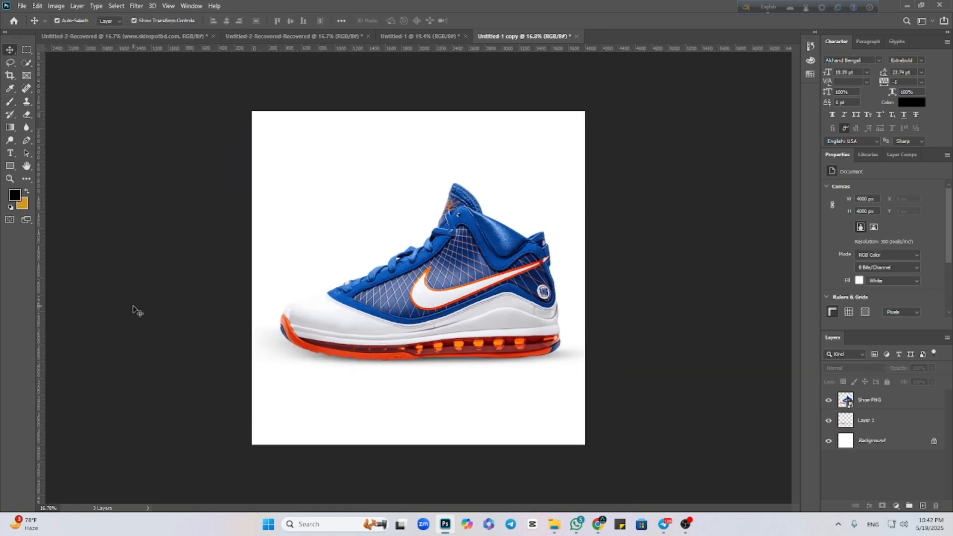
pyautogui.scroll(1, 133, 309)
pyautogui.scroll(-1, 133, 309)
# Duplicate the document under its default copy name and delete the shadow layer from the duplicate.
pyautogui.click(56, 6)
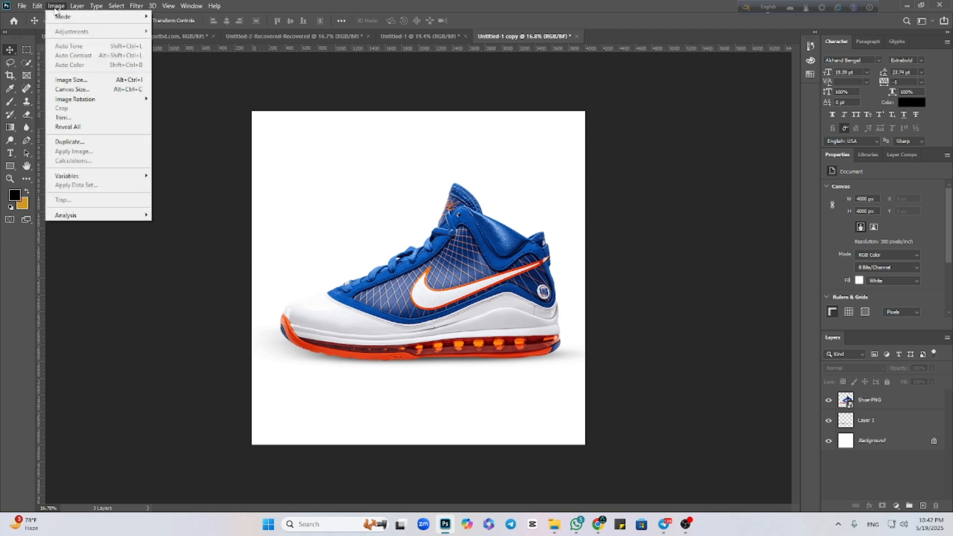
pyautogui.click(64, 141)
pyautogui.click(553, 162)
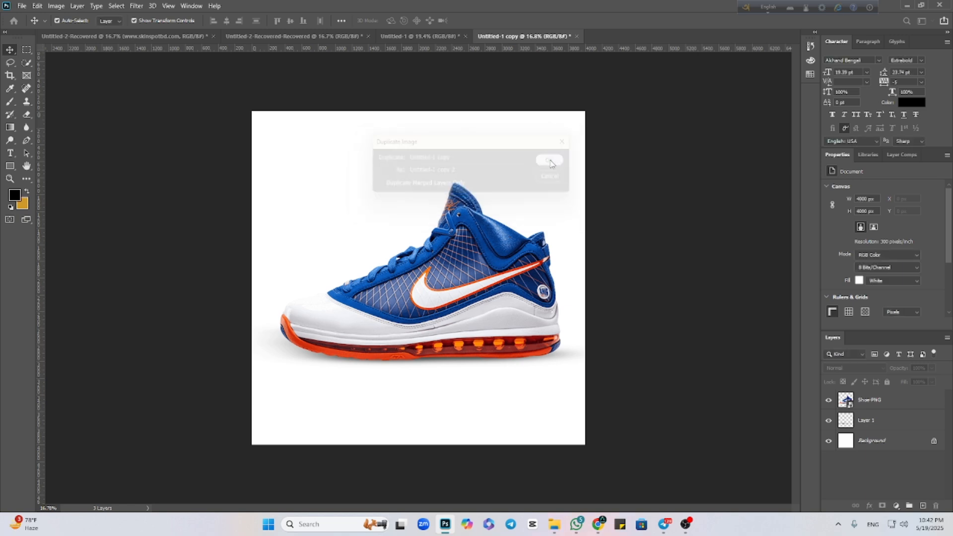
pyautogui.click(323, 362)
pyautogui.press('Delete')
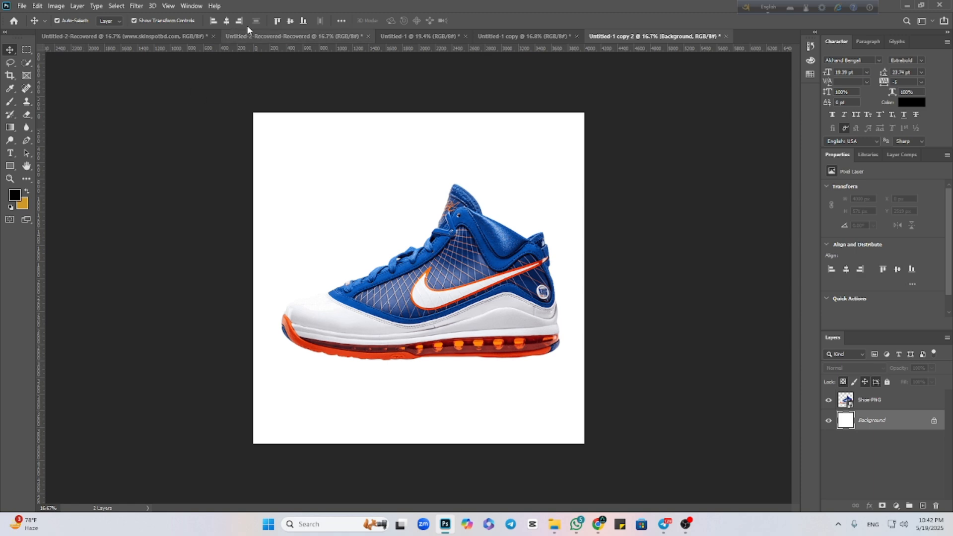
# Add a new layer beneath Shoe-PNG and make a Polygonal Lasso trapezoid selection widening from the sole to the canvas's lower edge.
pyautogui.moveTo(28, 50); pyautogui.dragTo(63, 55)
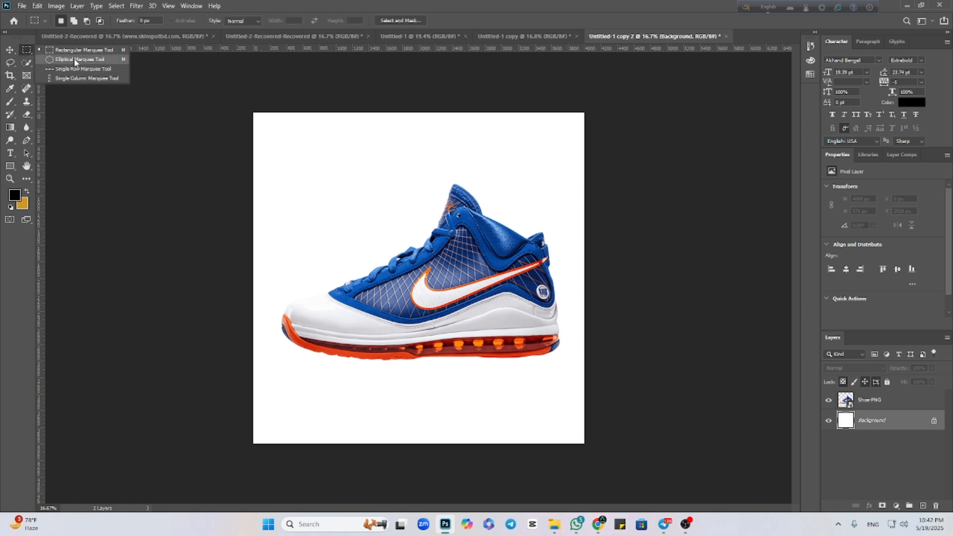
pyautogui.click(8, 63)
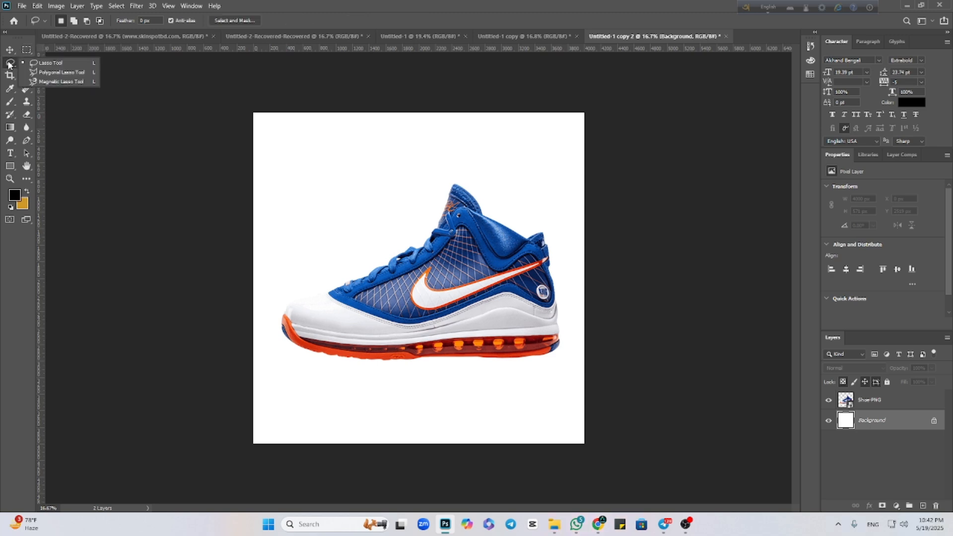
pyautogui.click(41, 73)
pyautogui.rightClick(12, 61)
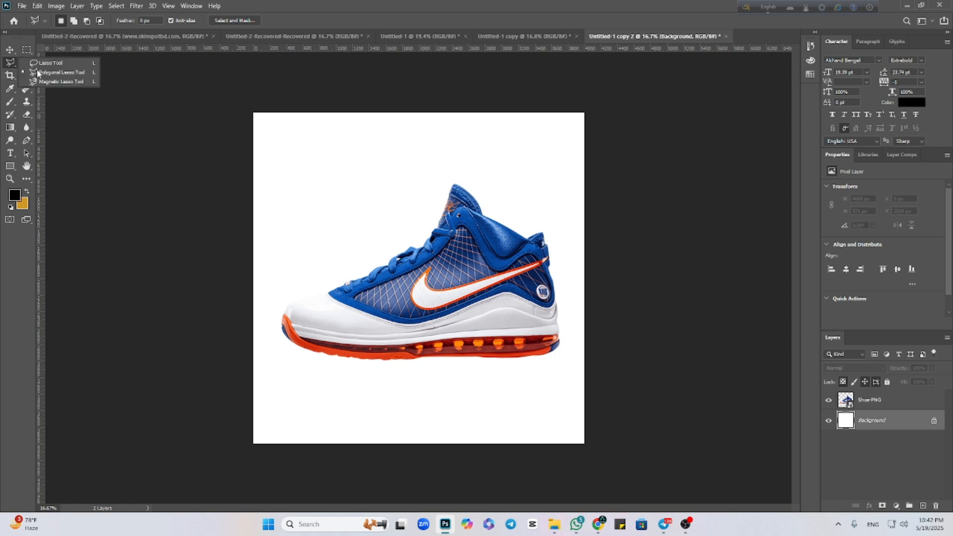
pyautogui.click(54, 74)
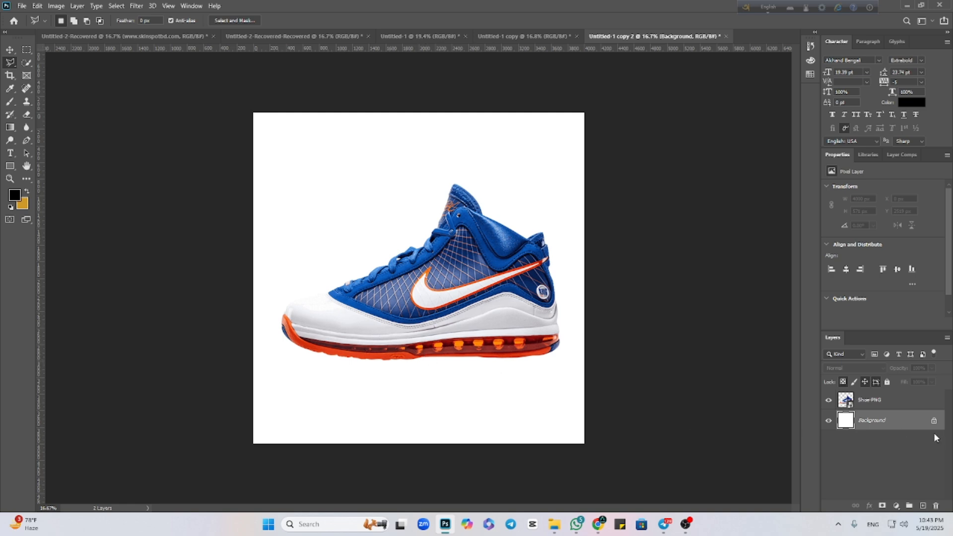
pyautogui.hotkey('alt', ']')
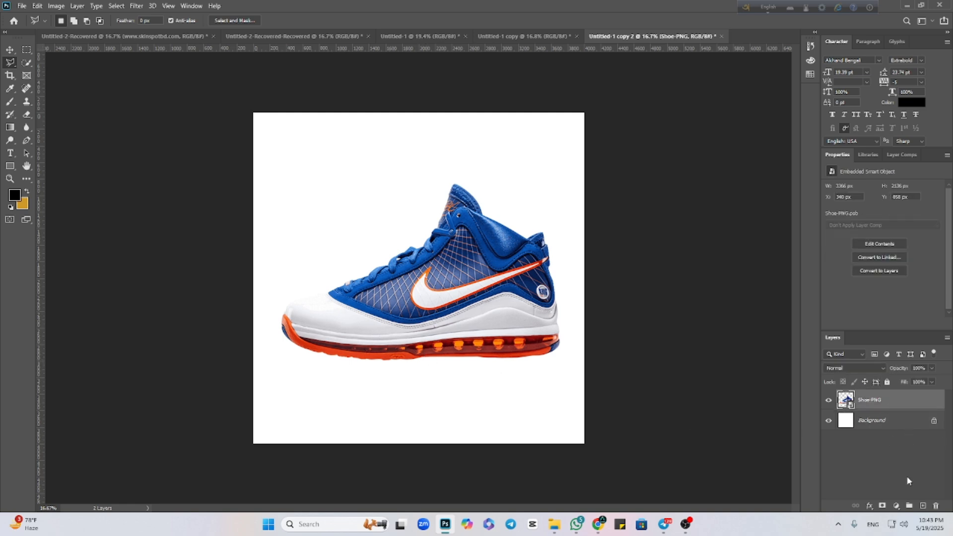
pyautogui.click(922, 505)
pyautogui.moveTo(880, 400); pyautogui.dragTo(884, 435)
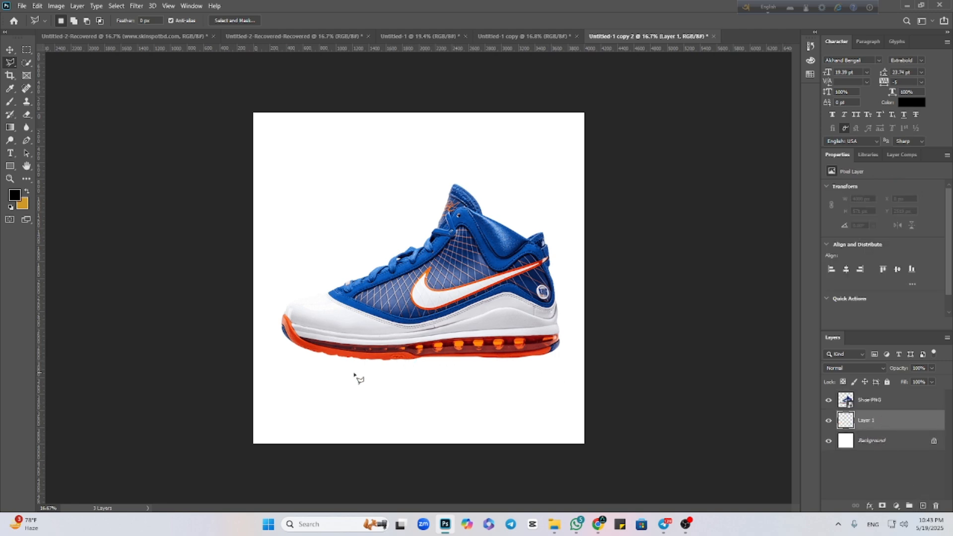
pyautogui.click(265, 444)
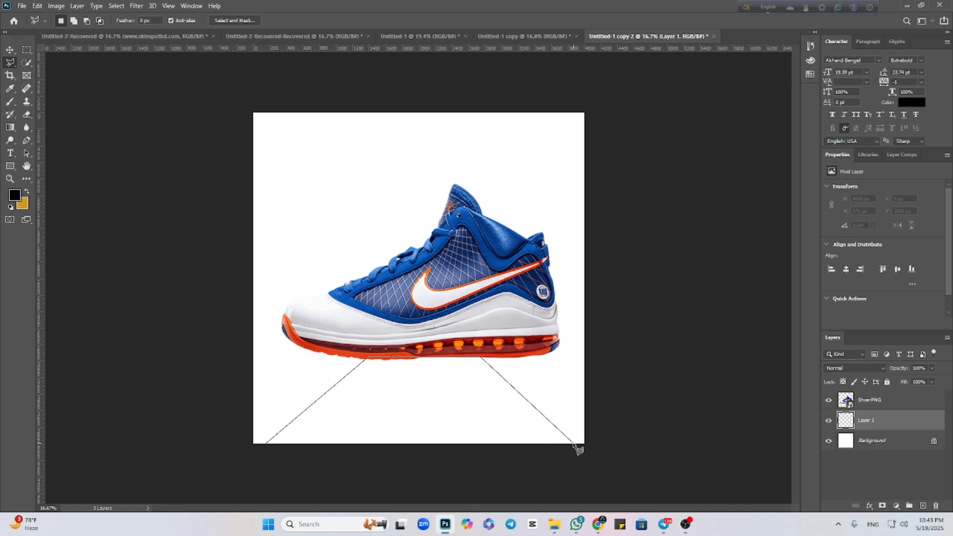
pyautogui.click(266, 445)
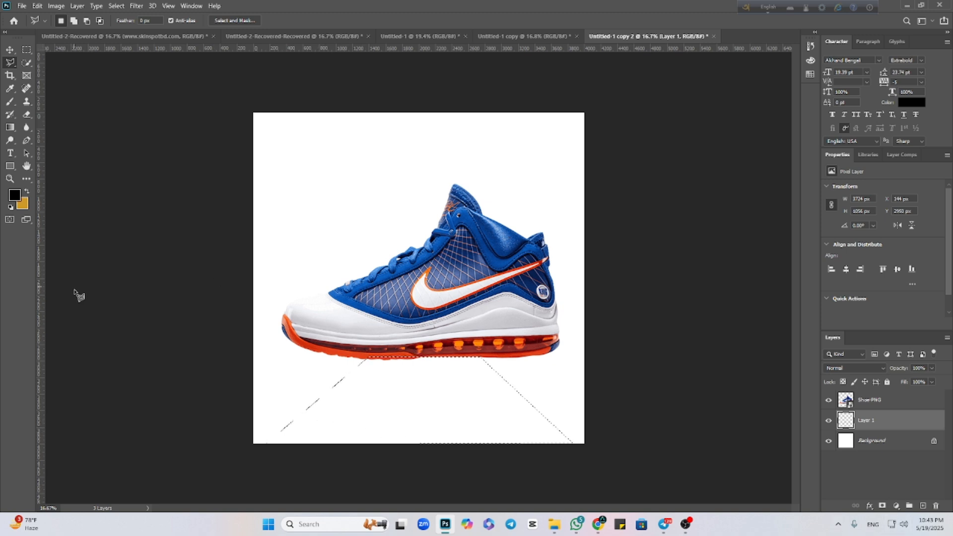
# Make the brush tip round, paint a soft black shadow fading downward from the sole inside the selection, and deselect.
pyautogui.click(10, 102)
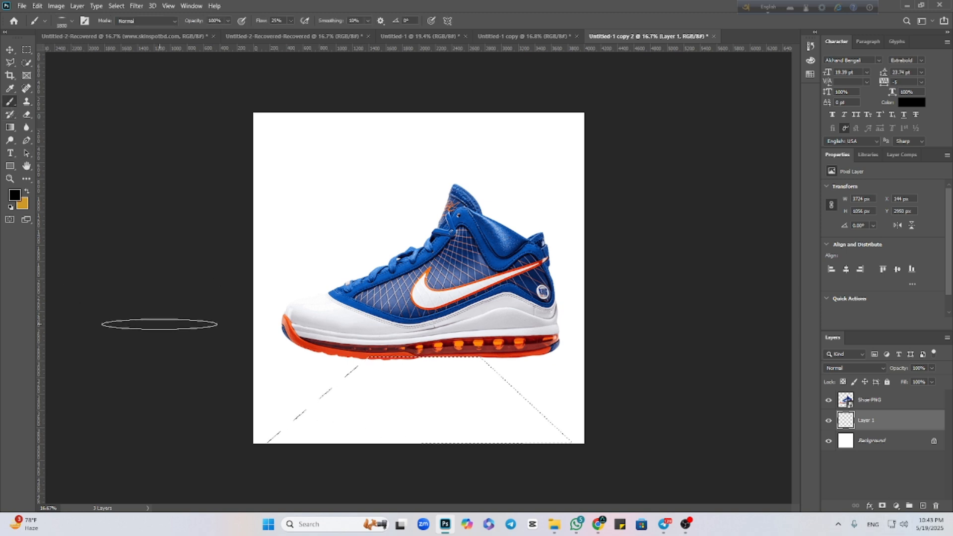
pyautogui.rightClick(160, 326)
pyautogui.rightClick(355, 279)
pyautogui.moveTo(383, 306); pyautogui.dragTo(383, 323)
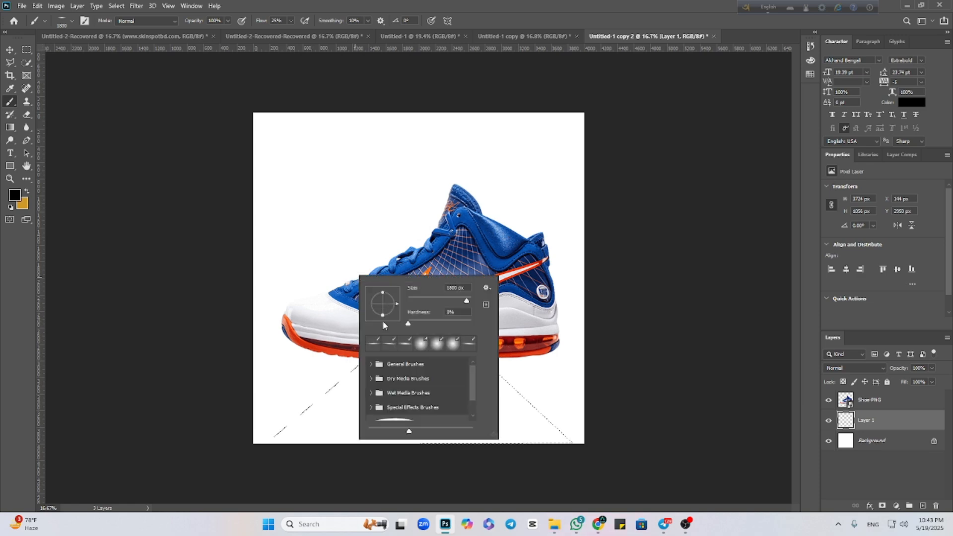
pyautogui.click(131, 329)
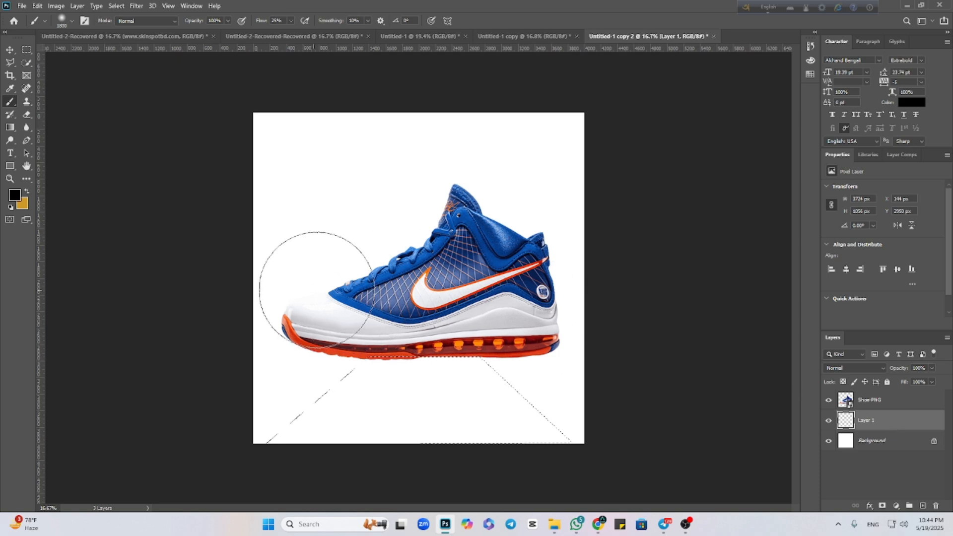
pyautogui.moveTo(317, 291)
pyautogui.mouseDown()
pyautogui.moveTo(510, 291)
pyautogui.moveTo(347, 281)
pyautogui.moveTo(502, 292)
pyautogui.moveTo(307, 293)
pyautogui.mouseUp()
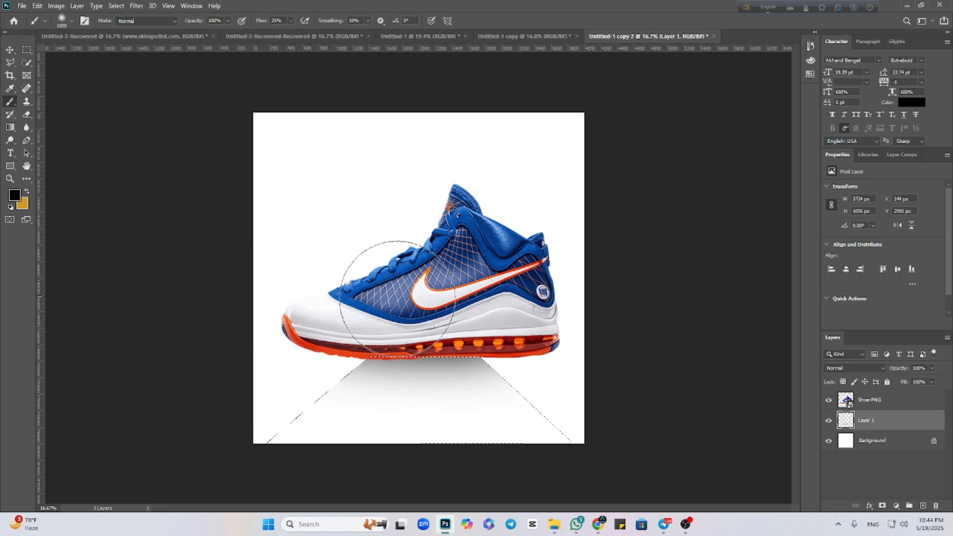
pyautogui.click(9, 49)
pyautogui.hotkey('ctrl', 'd')
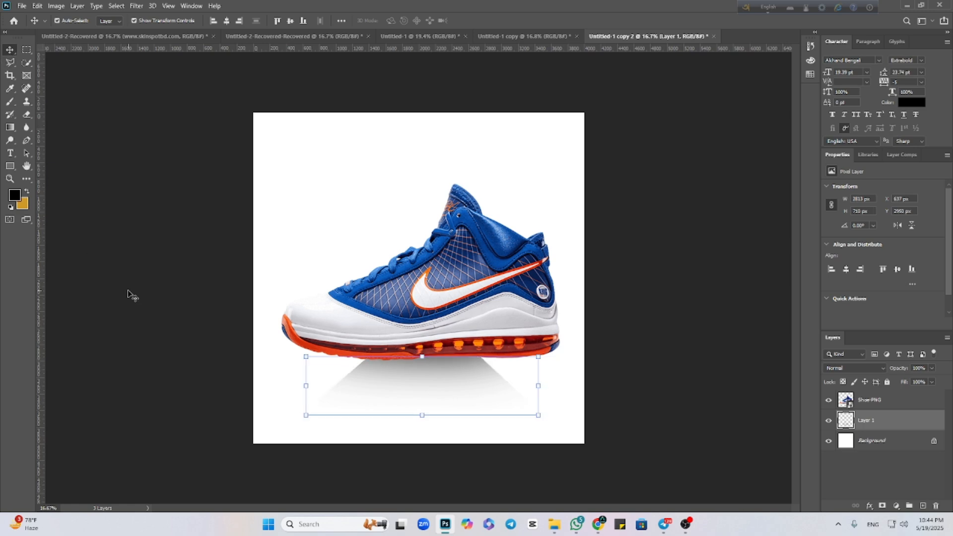
# Scale the shoe to 84.14%, lower its sole onto the shadow, and centre the shoe horizontally on the canvas.
pyautogui.click(175, 309)
pyautogui.click(477, 308)
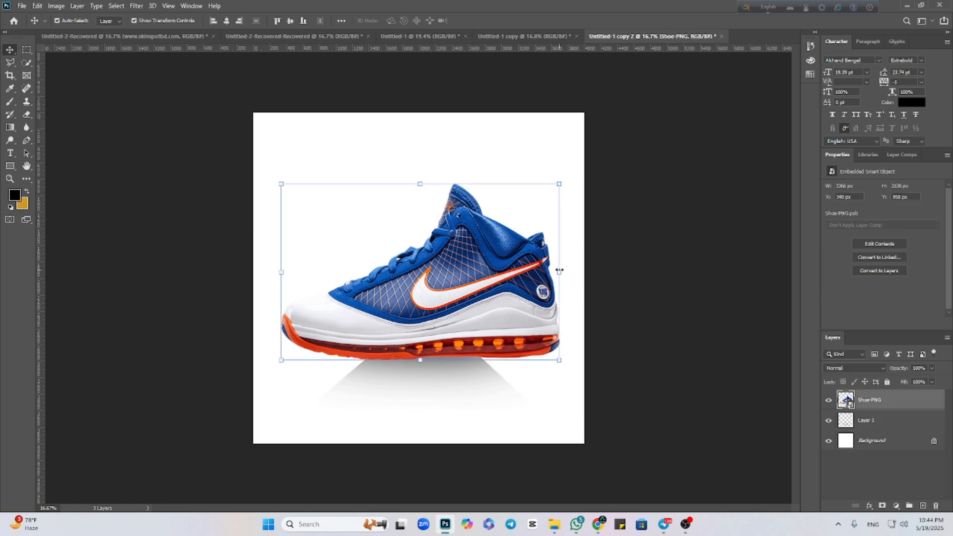
pyautogui.moveTo(560, 270); pyautogui.dragTo(515, 273)
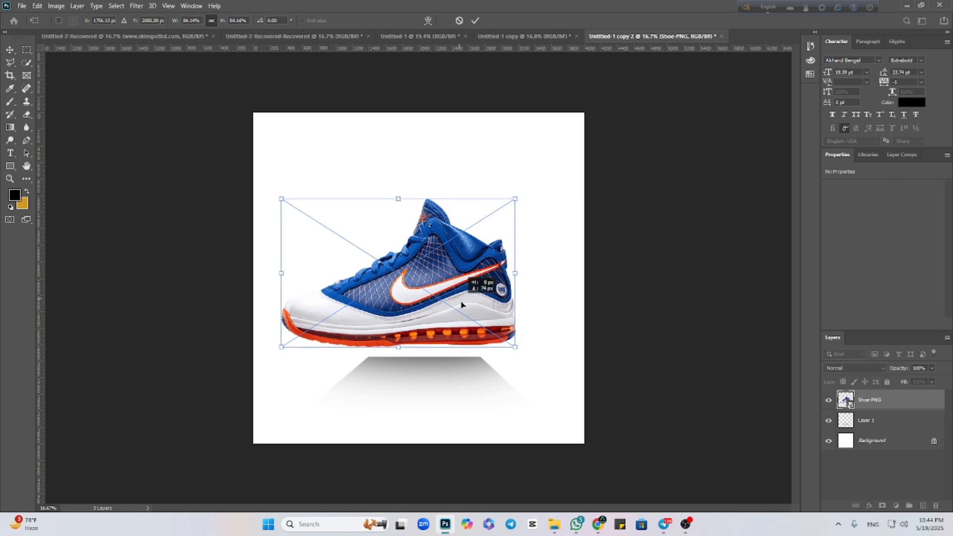
pyautogui.moveTo(462, 305); pyautogui.dragTo(465, 318)
pyautogui.click(476, 20)
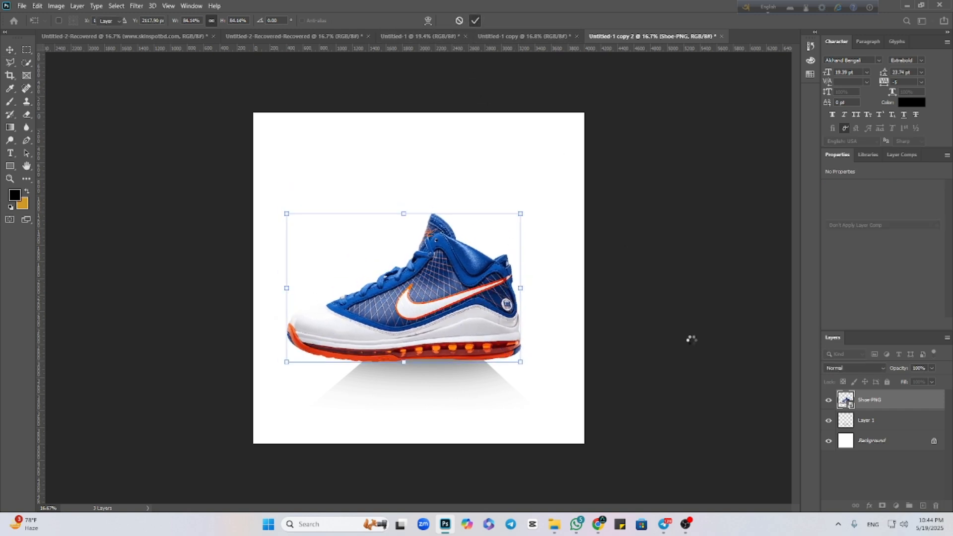
pyautogui.click(446, 336)
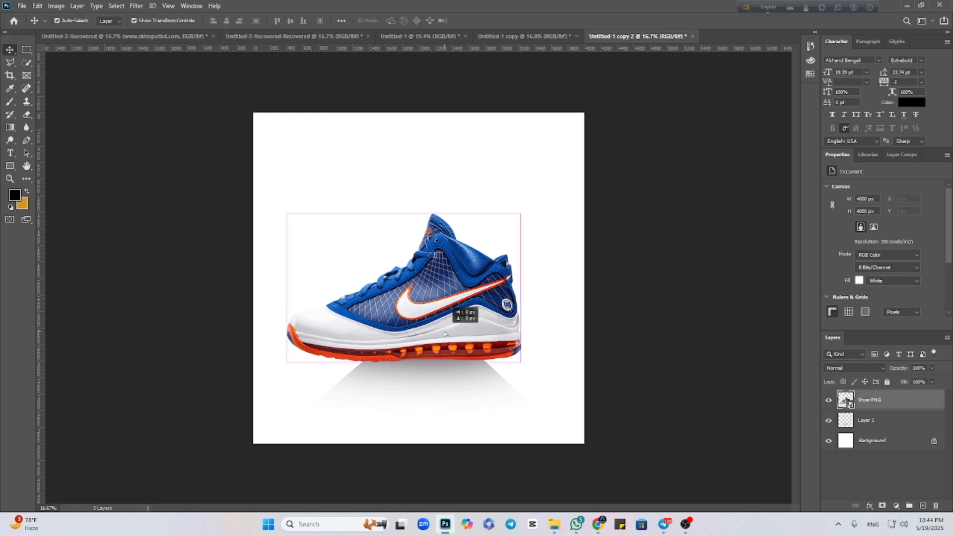
pyautogui.click(228, 20)
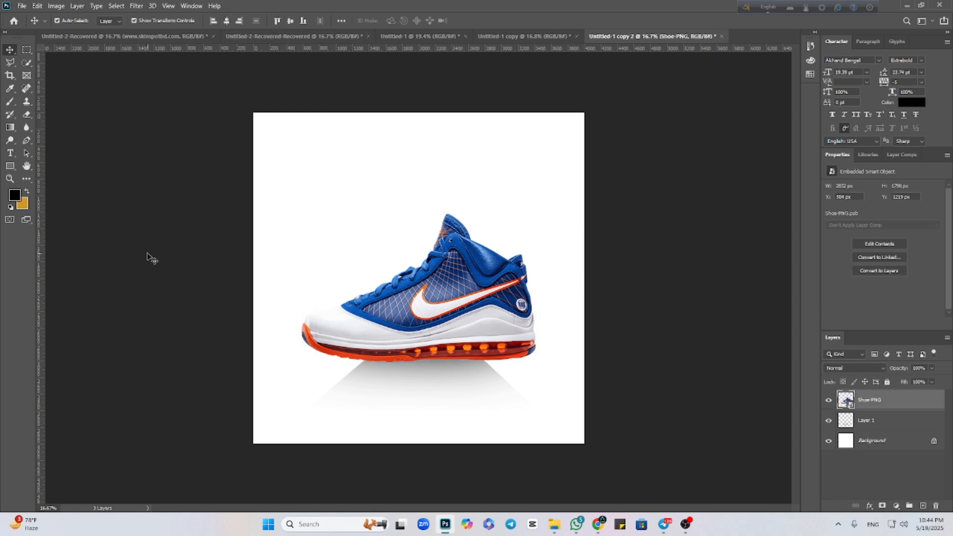
# Centre the shadow on Layer 1 horizontally on the canvas.
pyautogui.click(149, 257)
pyautogui.click(407, 373)
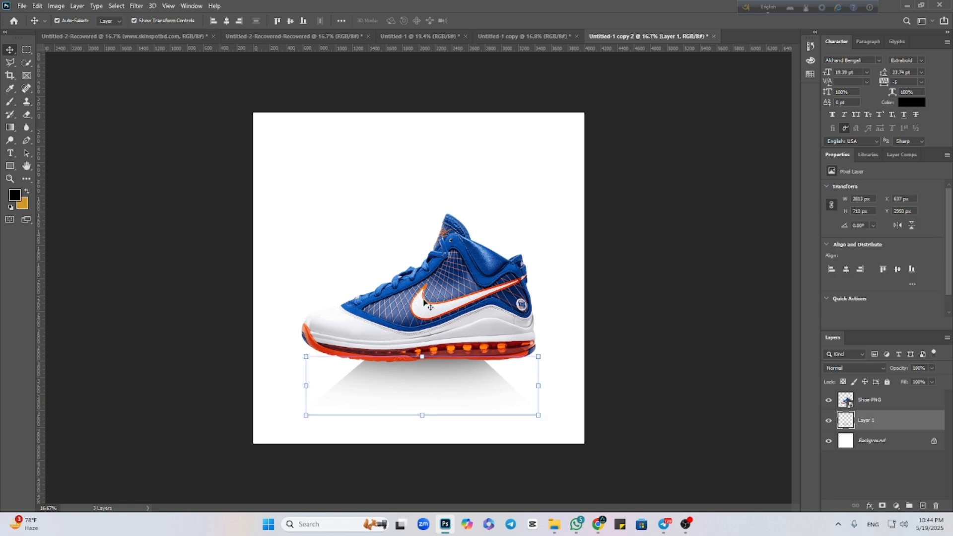
pyautogui.click(227, 22)
pyautogui.click(638, 341)
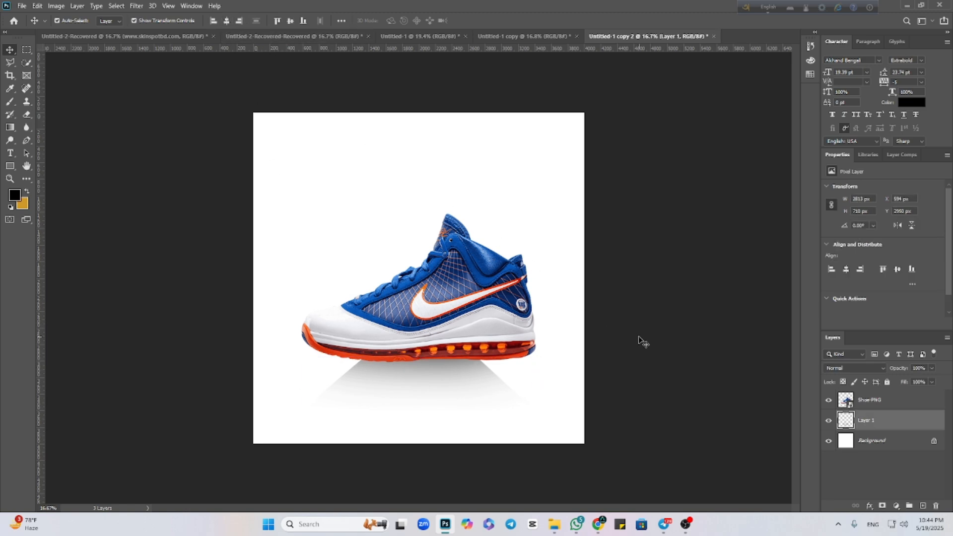
# Scale the shoe down to 77.37%, rest it on the shadow, and adjust it slightly left of the canvas centre.
pyautogui.click(527, 306)
pyautogui.moveTo(536, 286); pyautogui.dragTo(517, 291)
pyautogui.moveTo(434, 313); pyautogui.dragTo(434, 322)
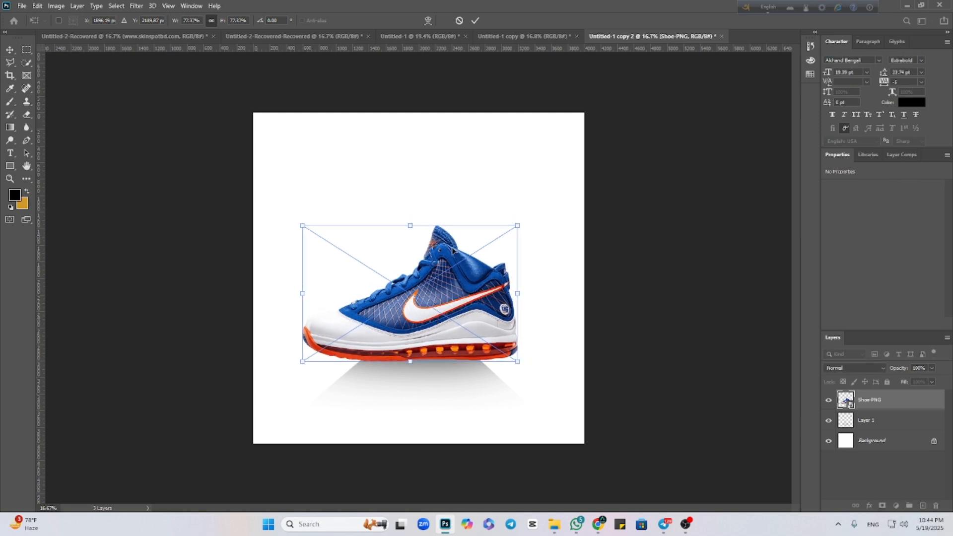
pyautogui.click(477, 21)
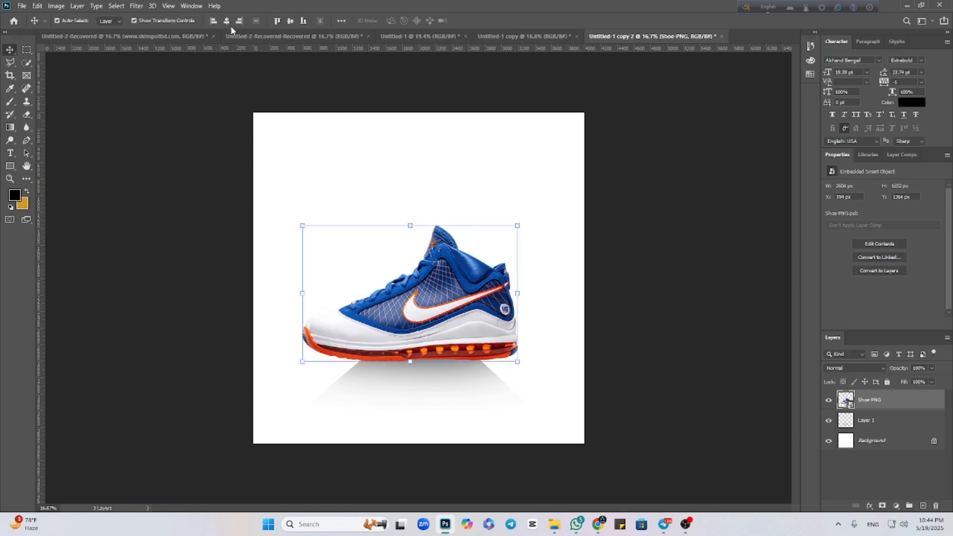
pyautogui.click(226, 21)
pyautogui.moveTo(484, 346); pyautogui.dragTo(476, 346)
pyautogui.click(708, 340)
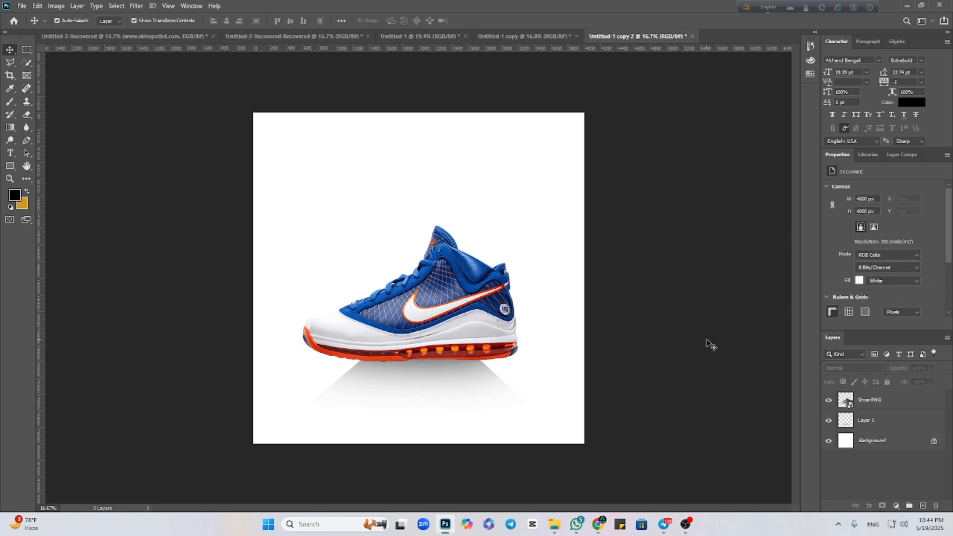
# Save a JPEG copy named Untitled-1 copy 2.jpg to the computer's Downloads folder.
pyautogui.click(22, 6)
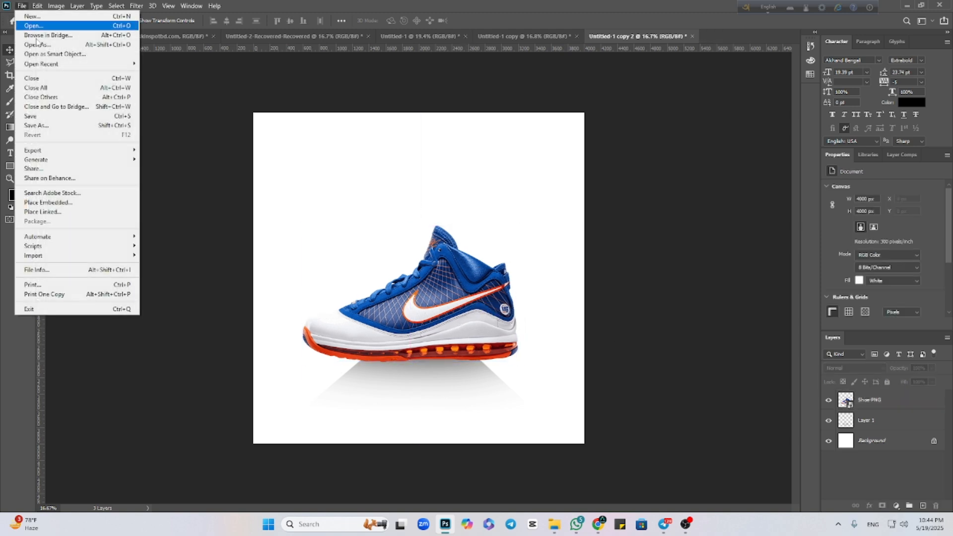
pyautogui.click(43, 126)
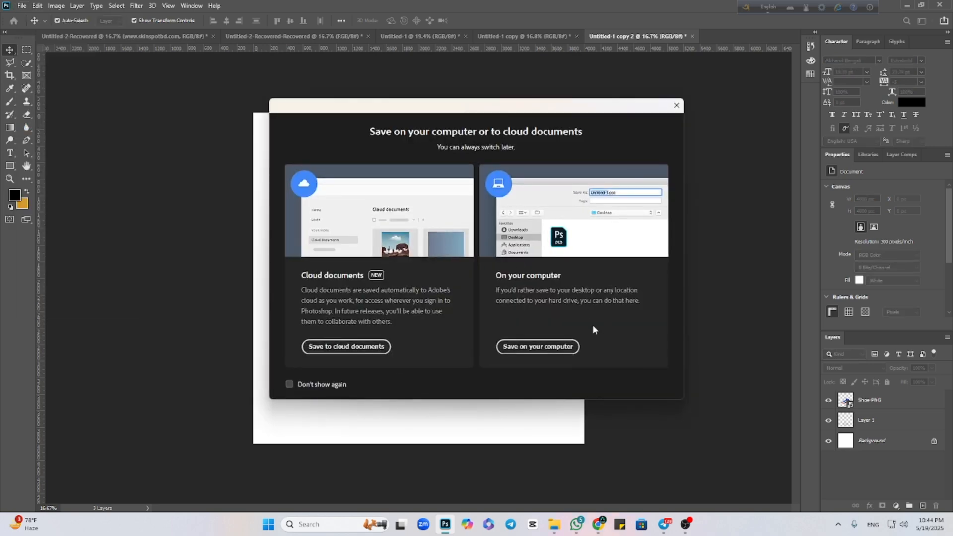
pyautogui.click(533, 347)
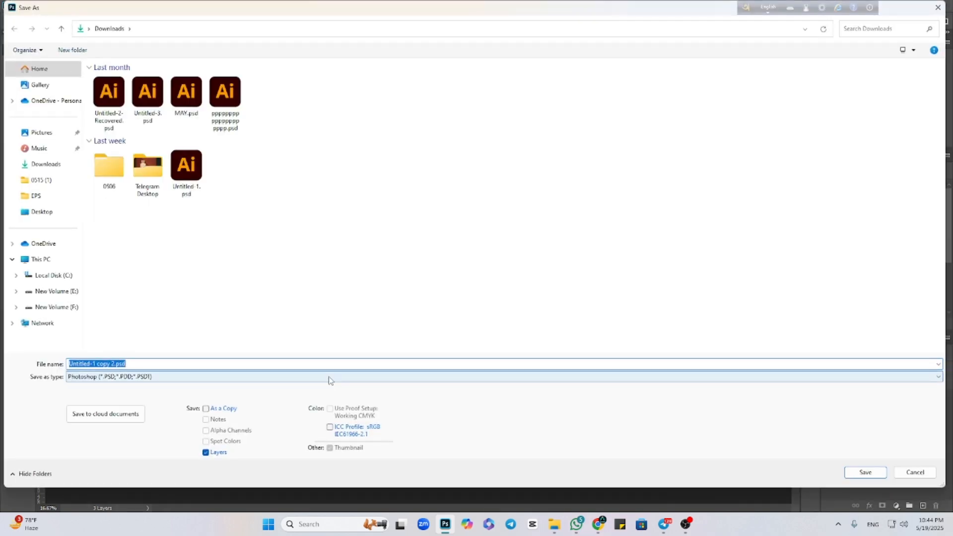
pyautogui.click(330, 377)
pyautogui.click(110, 277)
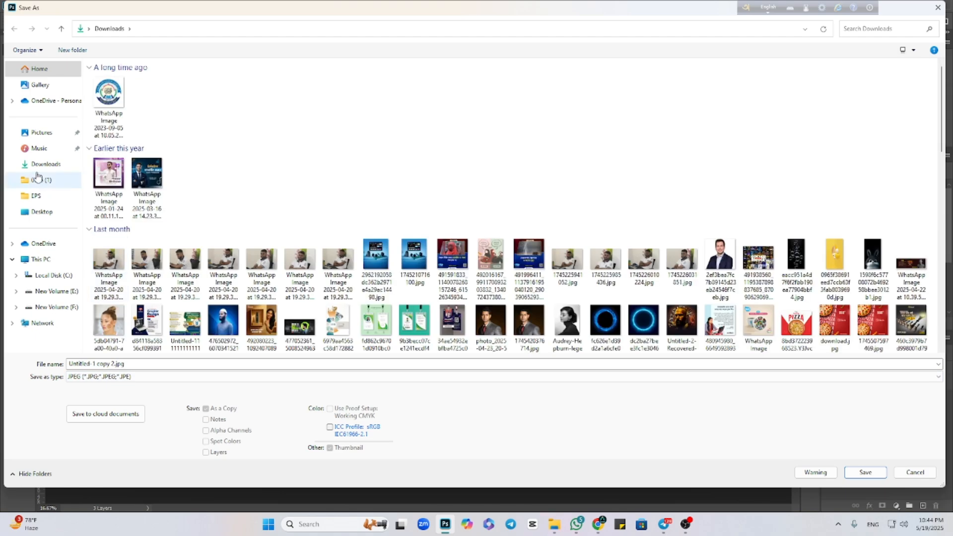
pyautogui.click(41, 165)
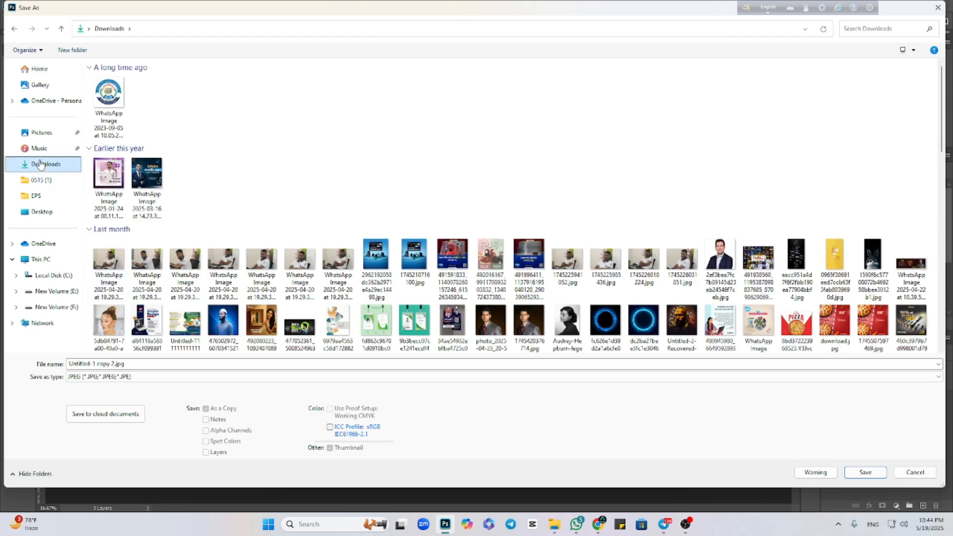
pyautogui.click(860, 476)
pyautogui.click(527, 132)
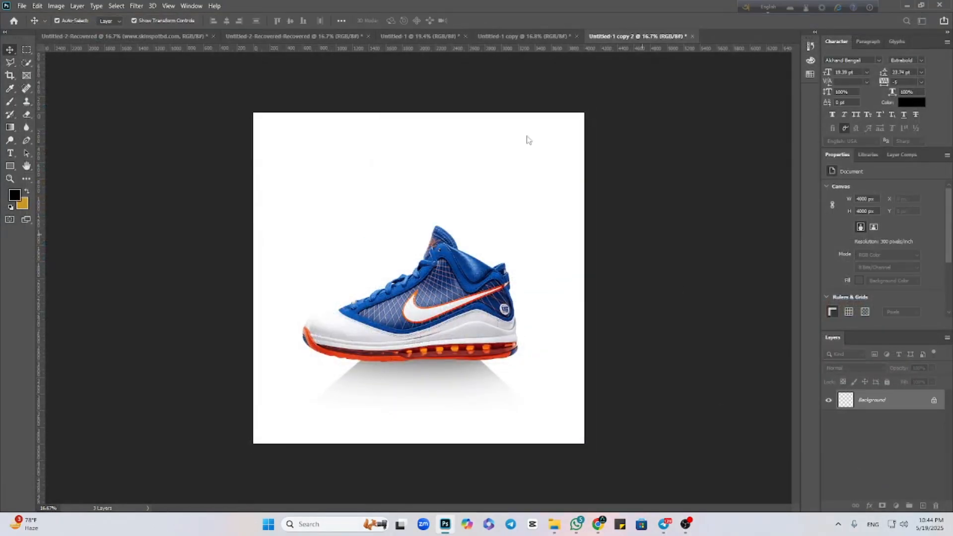
# Close the Untitled-1 copy document without saving its changes.
pyautogui.click(531, 36)
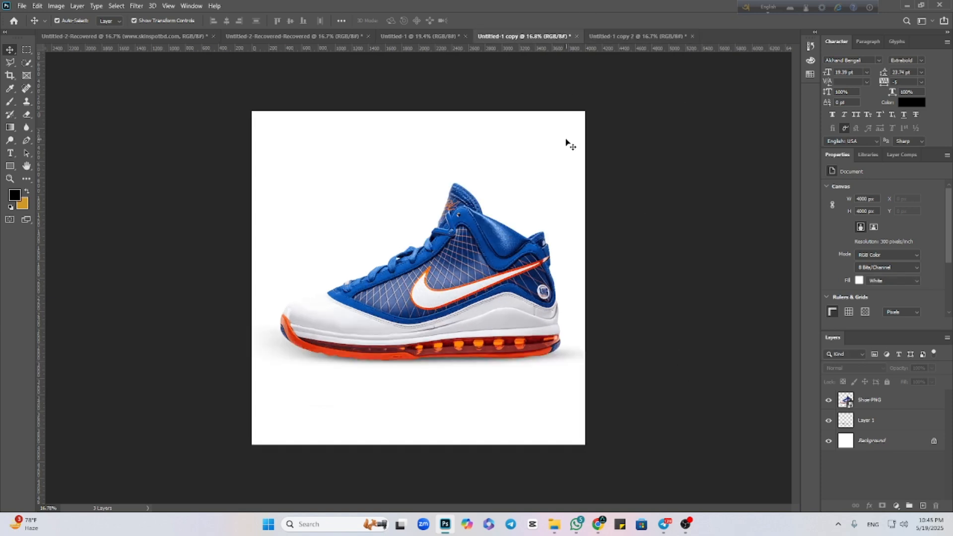
pyautogui.click(577, 37)
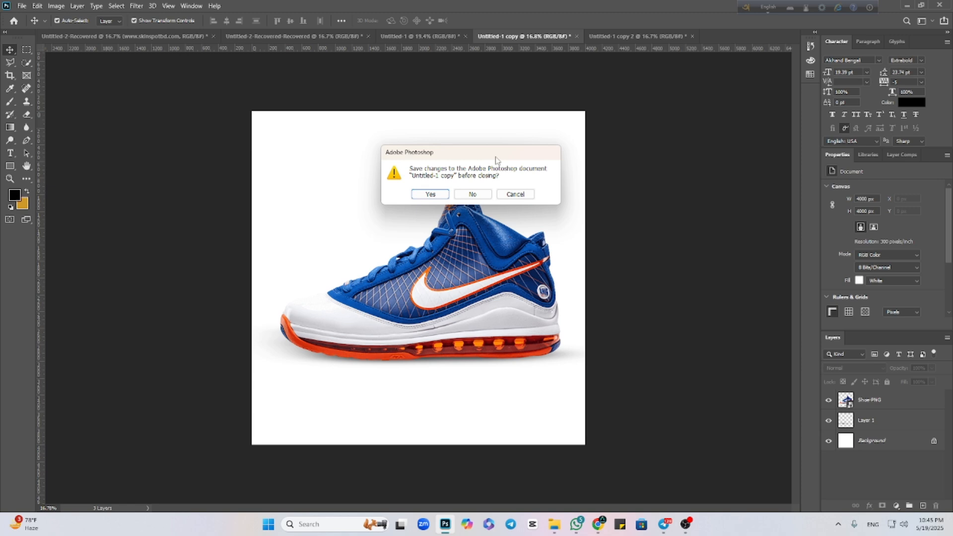
pyautogui.click(472, 194)
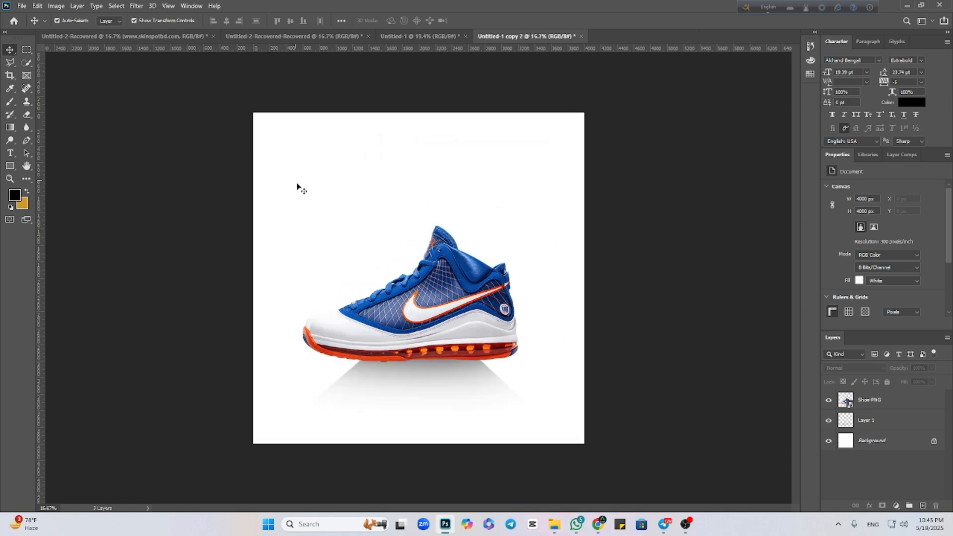
# Delete the Shoe-PNG and shadow layers from Untitled-1 copy 2, and switch to the golden Untitled-1 document.
pyautogui.moveTo(298, 186); pyautogui.dragTo(468, 443)
pyautogui.press('Delete')
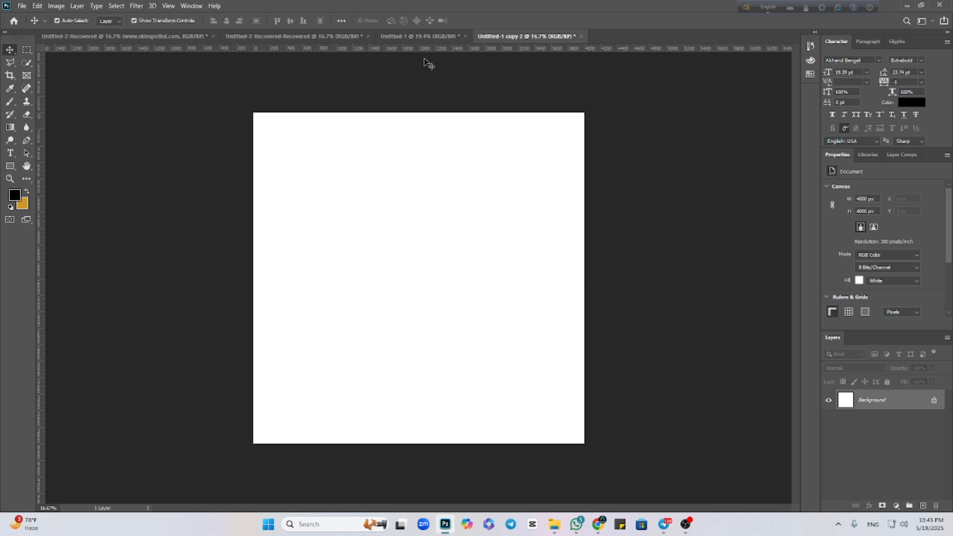
pyautogui.click(332, 37)
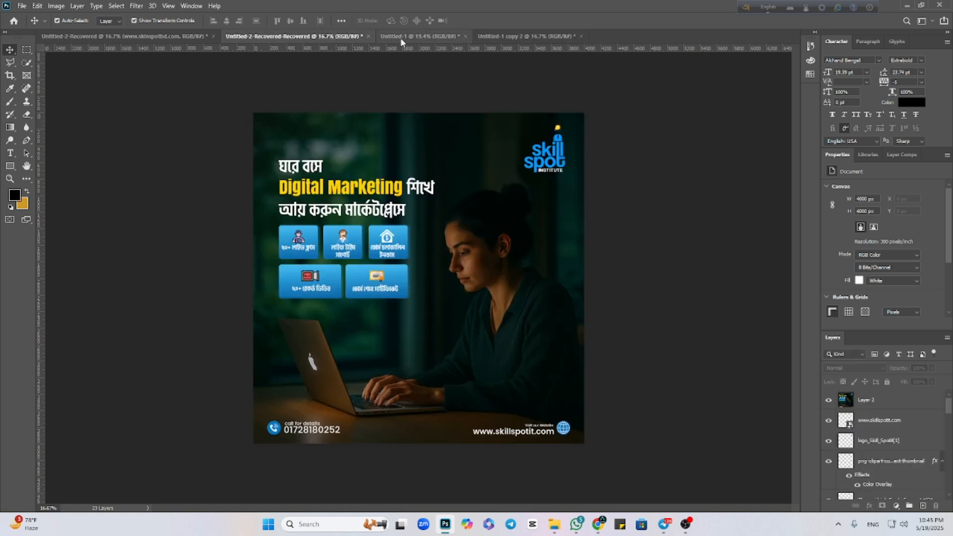
pyautogui.click(390, 38)
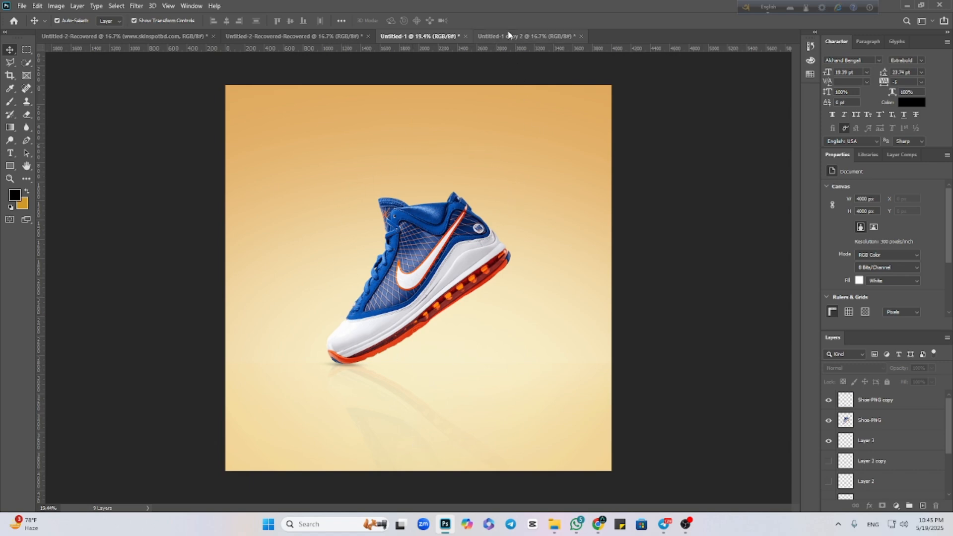
# Switch to Untitled-1 copy 2, restore its deleted Shoe-PNG and shadow layers, and review the composition.
pyautogui.click(526, 37)
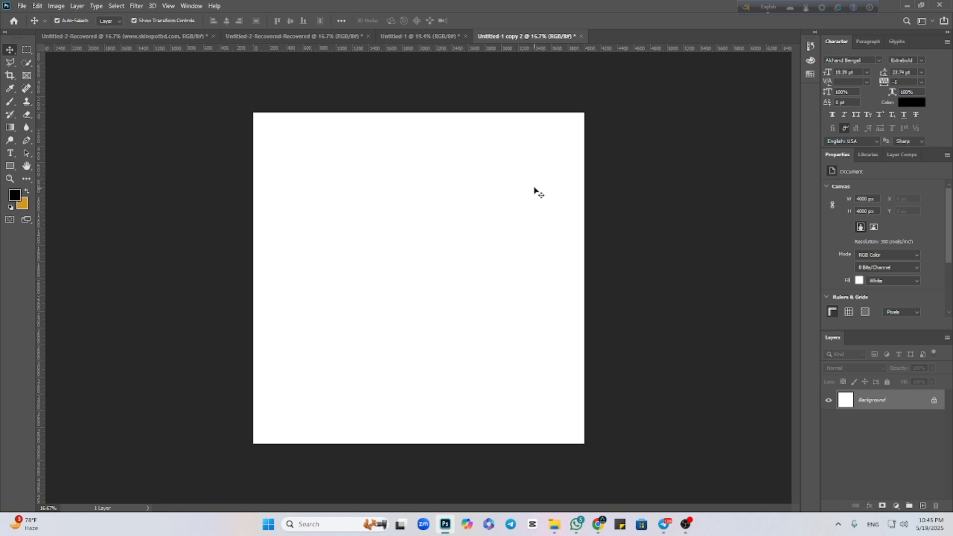
pyautogui.hotkey('ctrl', 'v')
pyautogui.click(725, 358)
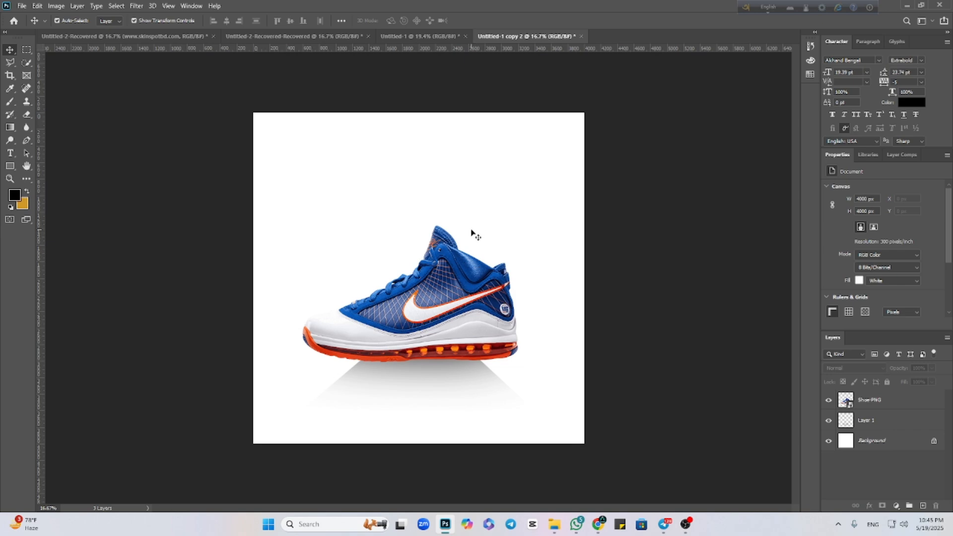
pyautogui.scroll(-3, 471, 232)
pyautogui.scroll(5, 471, 230)
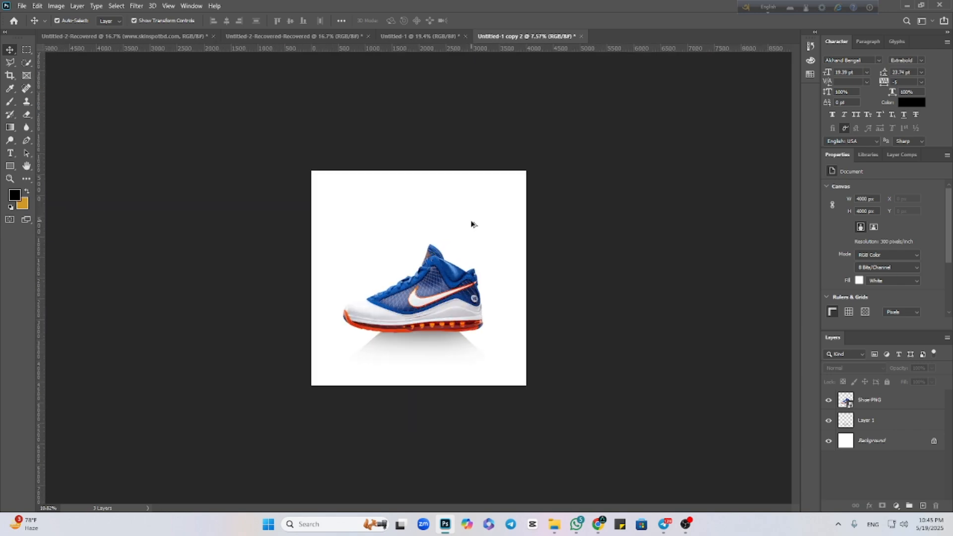
pyautogui.scroll(-2, 472, 224)
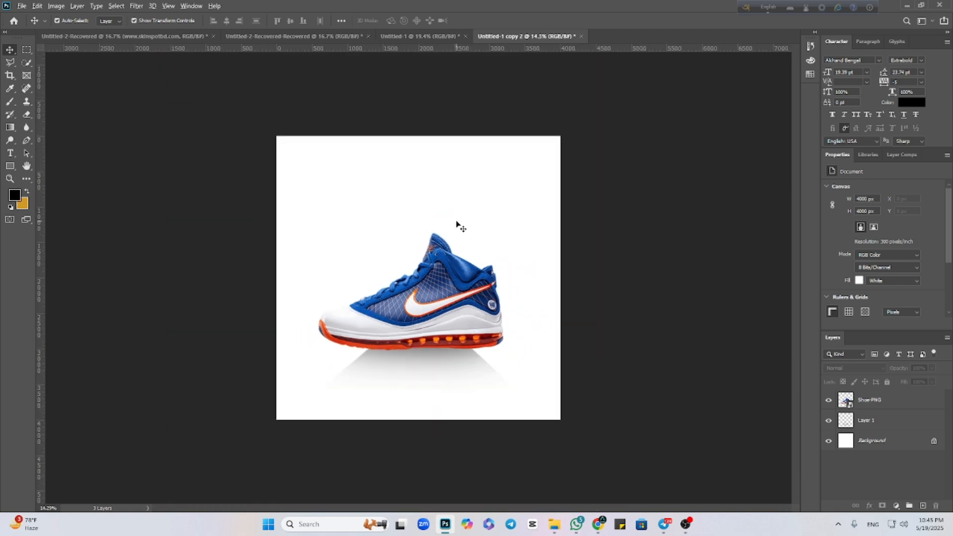
pyautogui.scroll(1, 459, 226)
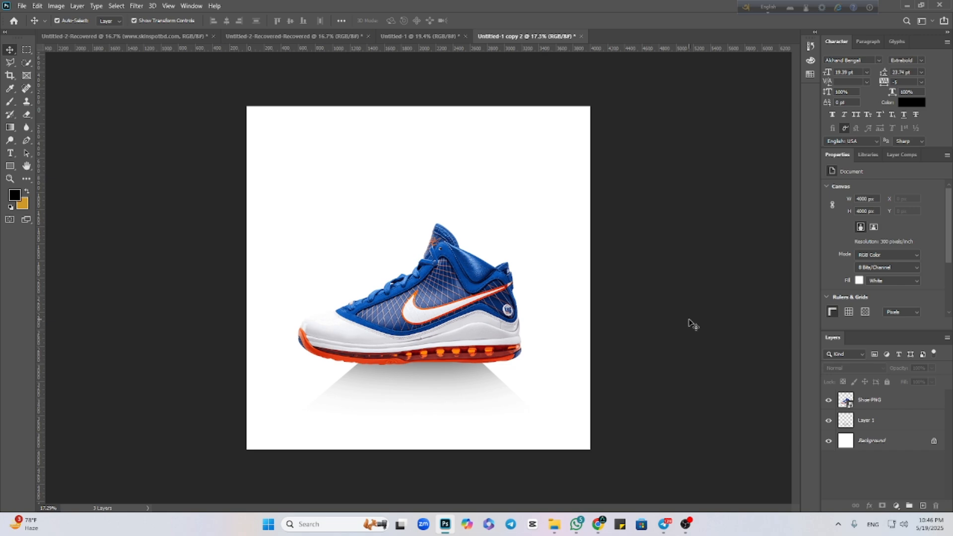
# Switch to Pinterest in Chrome and browse product design references, including the floating green box between cylindrical podiums.
pyautogui.moveTo(599, 524)
pyautogui.click(565, 492)
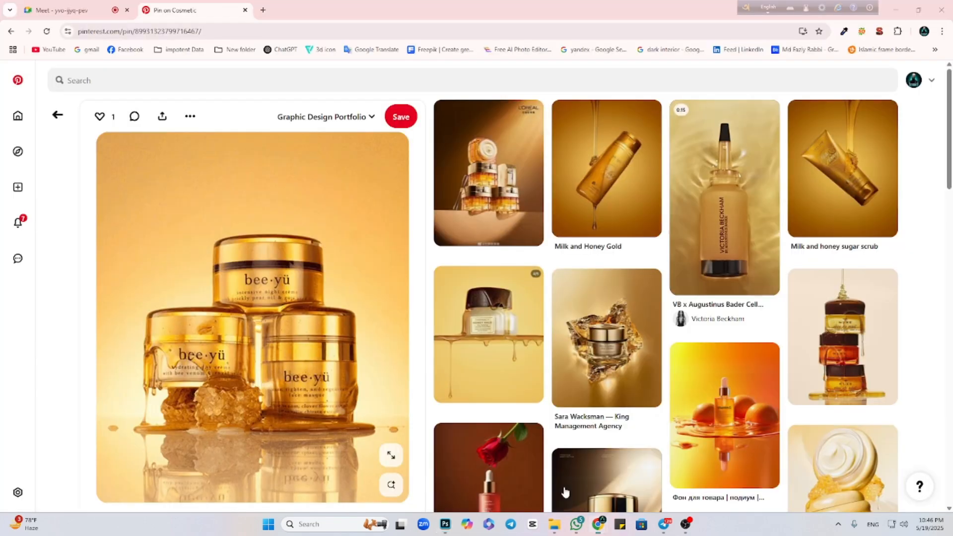
pyautogui.click(10, 32)
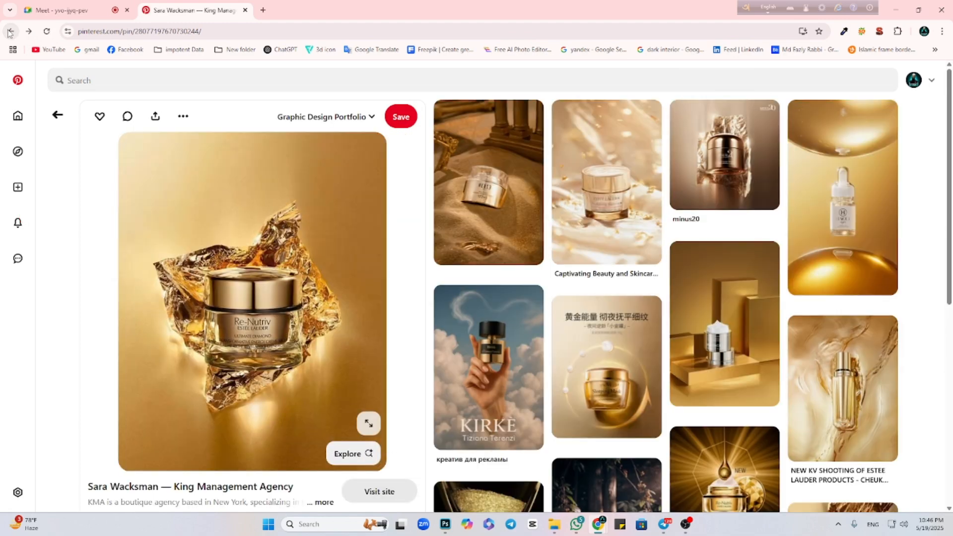
pyautogui.click(9, 32)
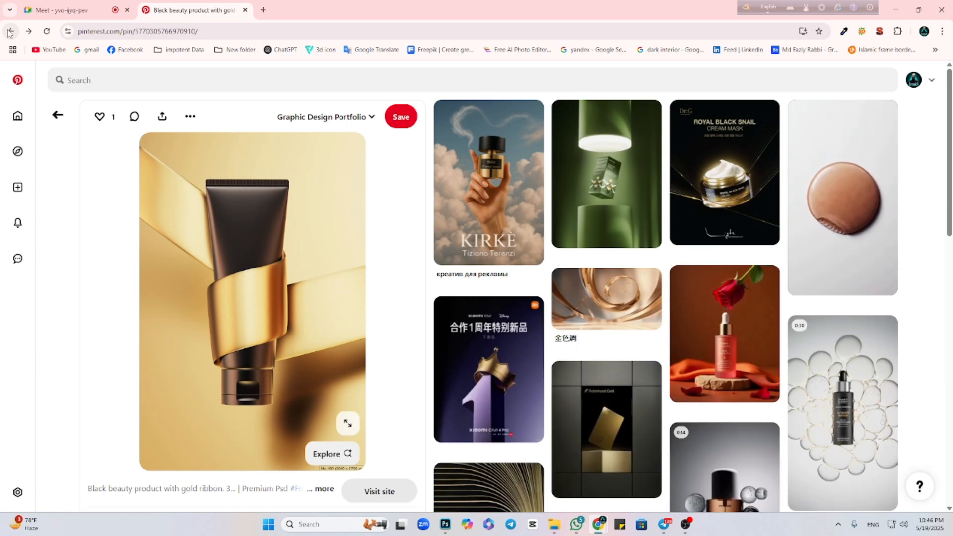
pyautogui.click(610, 191)
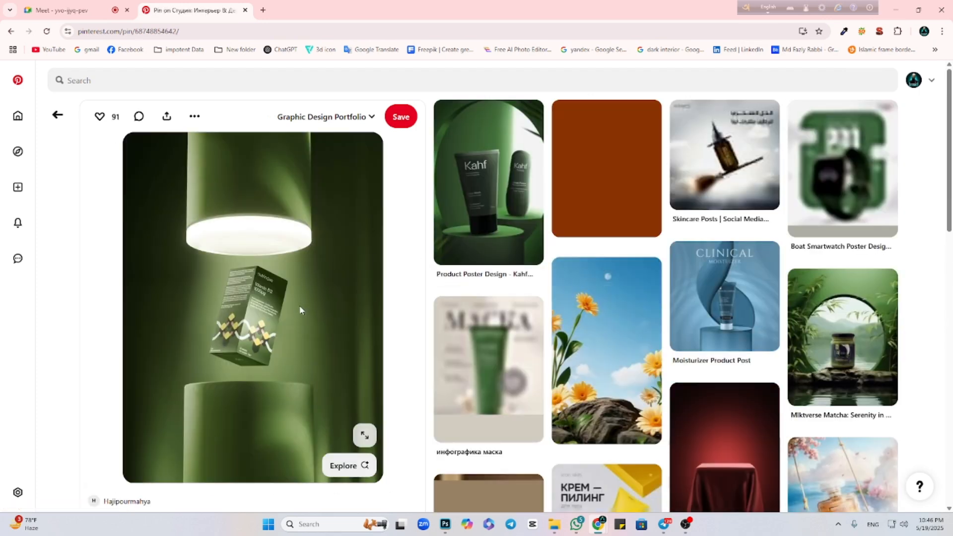
pyautogui.scroll(-3, 293, 310)
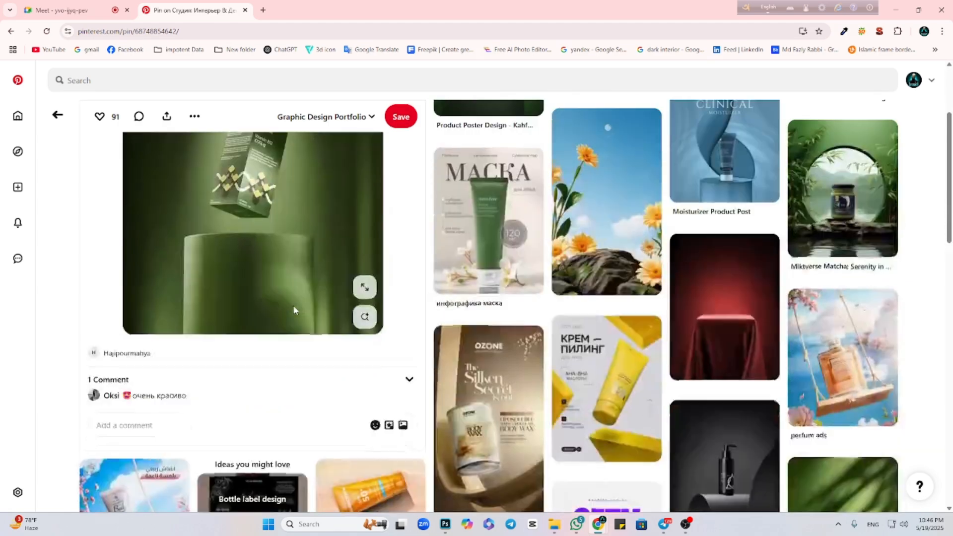
pyautogui.scroll(-1, 294, 311)
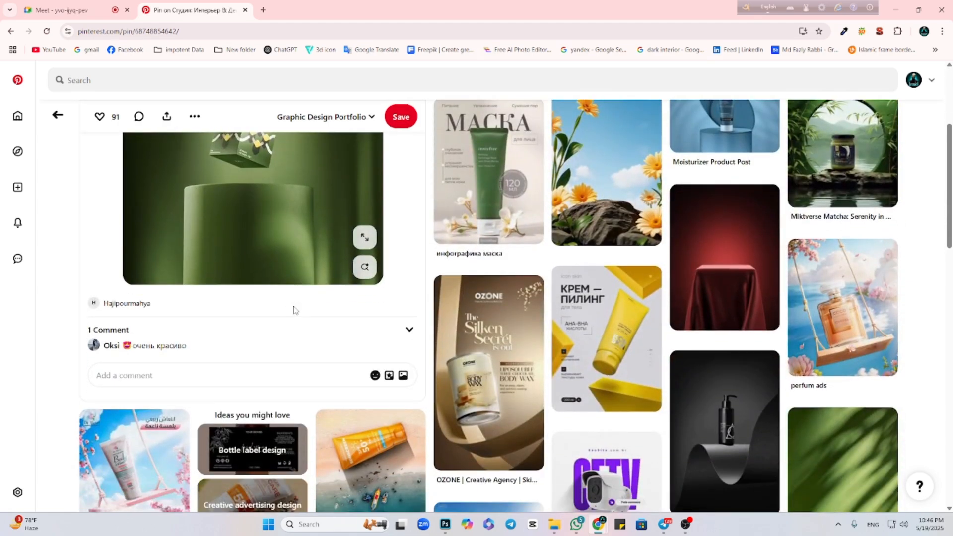
# Open the pin of the yellow Icon Skin body cream tube and copy its image.
pyautogui.click(600, 363)
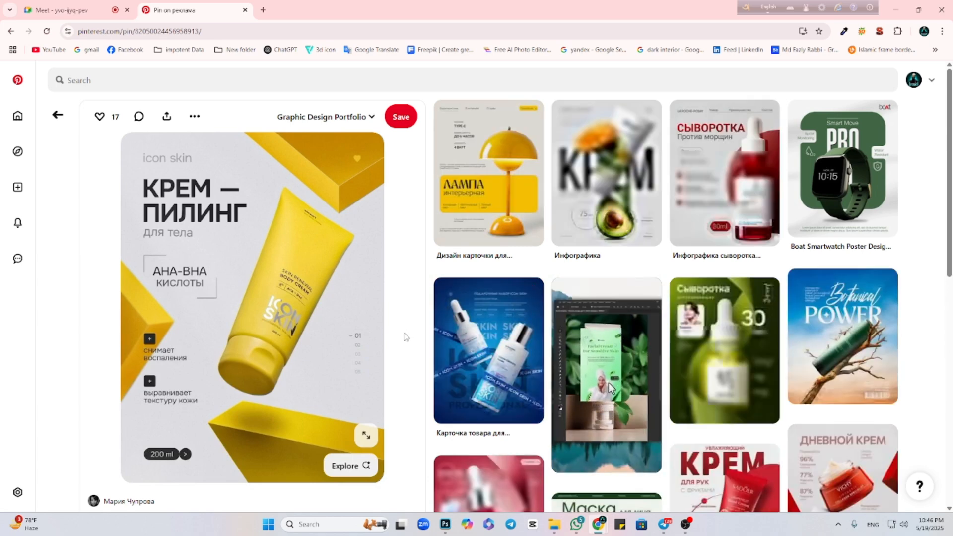
pyautogui.rightClick(296, 304)
pyautogui.click(339, 347)
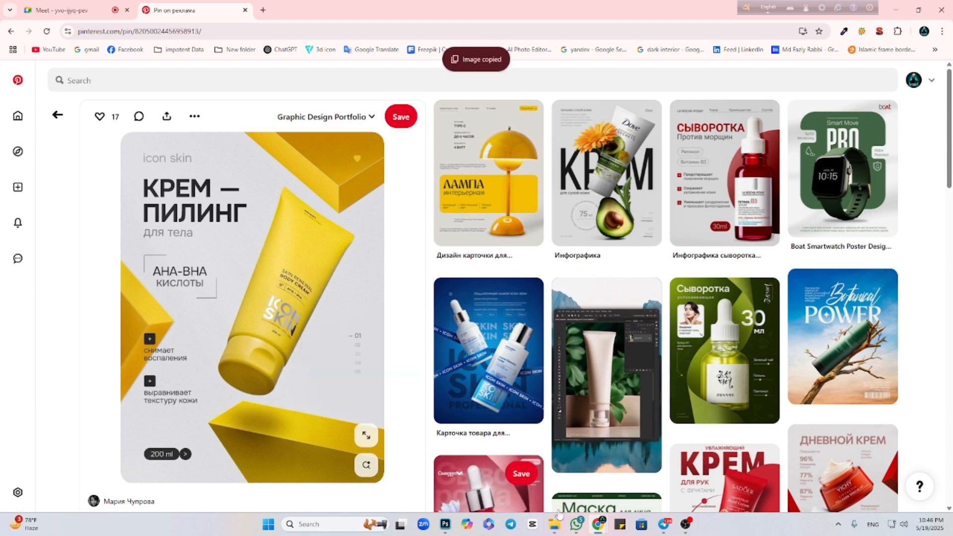
# Return to Photoshop and delete the shoe and its shadow from Untitled-1 copy 2.
pyautogui.click(446, 528)
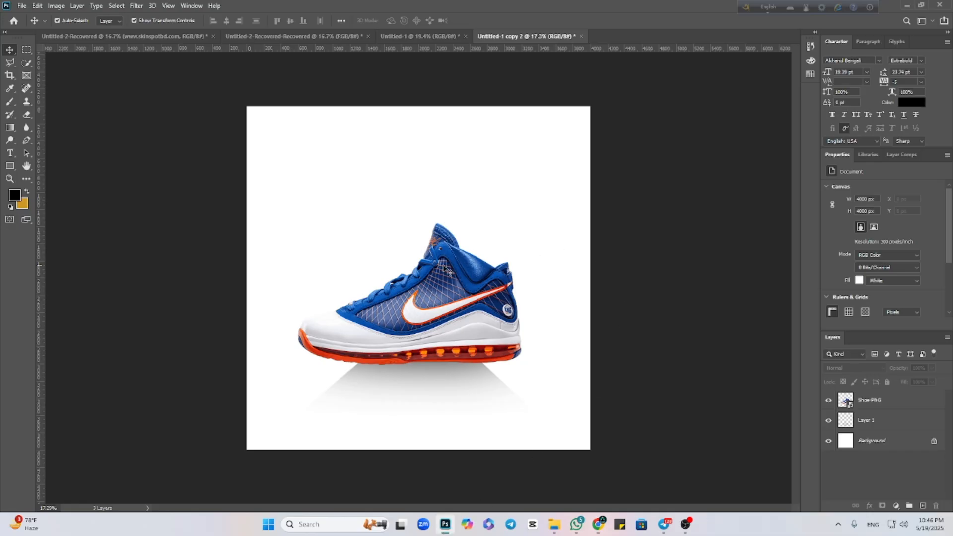
pyautogui.moveTo(305, 211); pyautogui.dragTo(521, 463)
pyautogui.press('Delete')
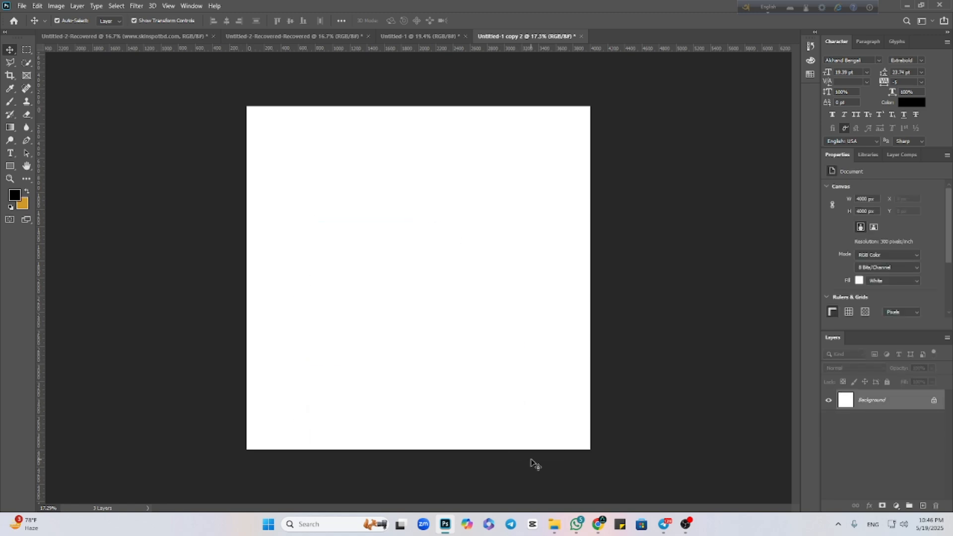
pyautogui.moveTo(607, 527)
pyautogui.click(545, 484)
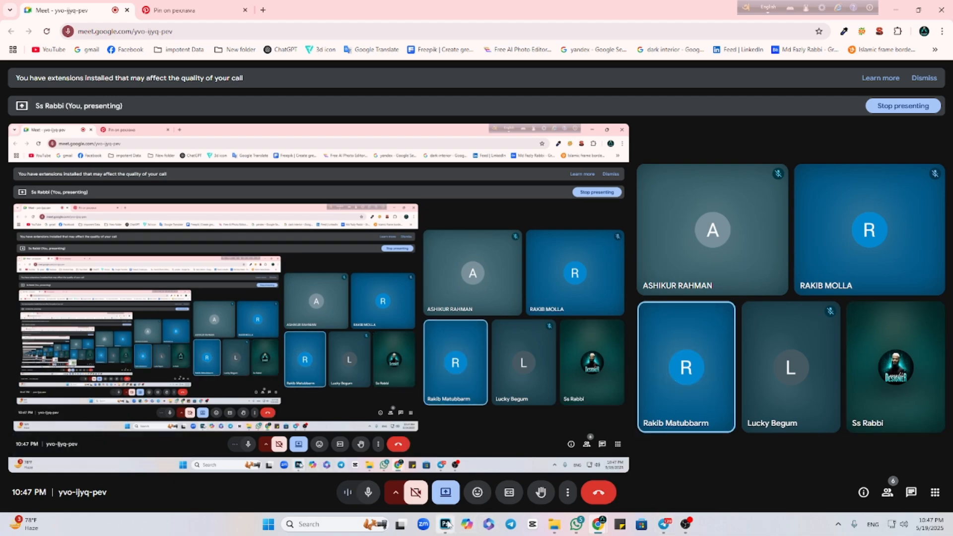
pyautogui.click(446, 524)
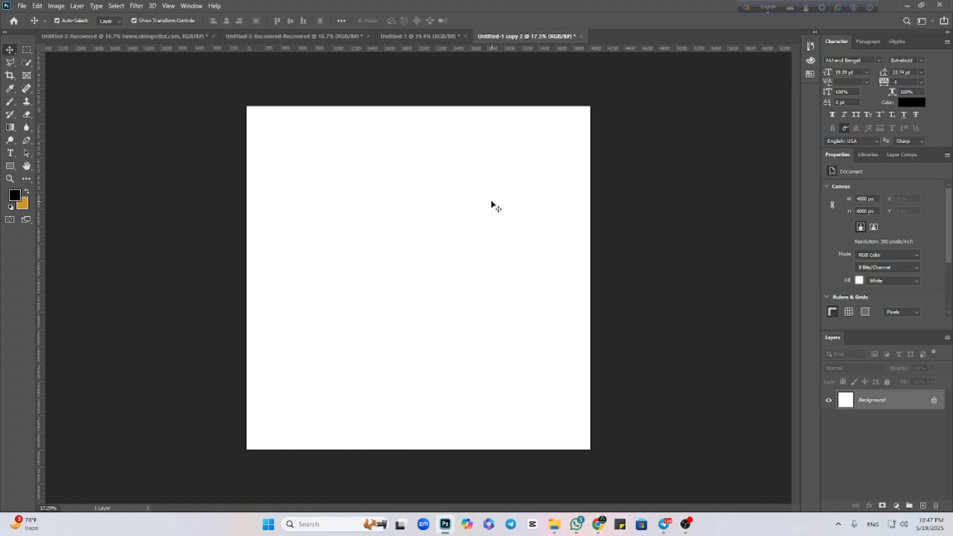
# Paste the copied cream poster into Untitled-1 copy 2 and scale it to about 407.79% to fill the canvas height.
pyautogui.hotkey('ctrl', 'v')
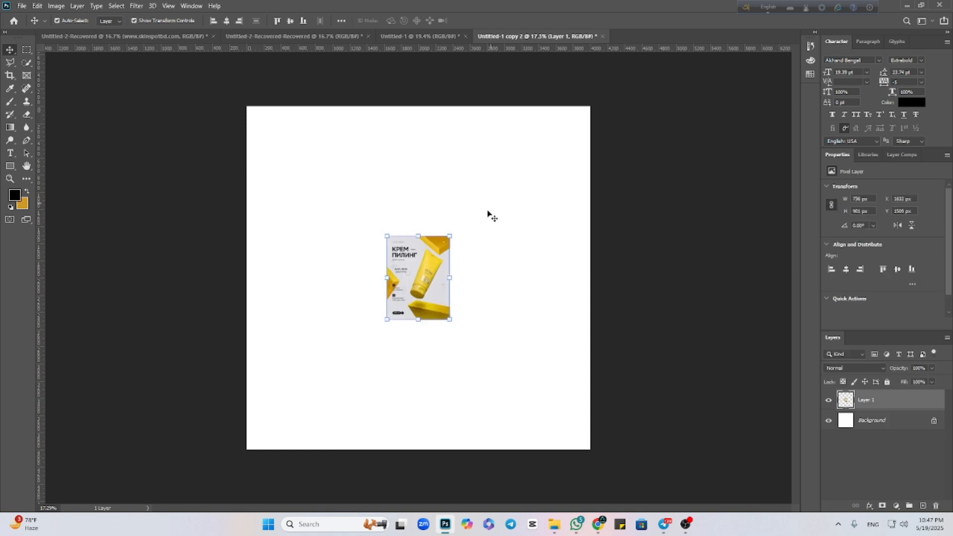
pyautogui.moveTo(451, 280); pyautogui.dragTo(552, 278)
pyautogui.moveTo(390, 281)
pyautogui.mouseDown()
pyautogui.moveTo(310, 279)
pyautogui.moveTo(384, 265)
pyautogui.mouseUp()
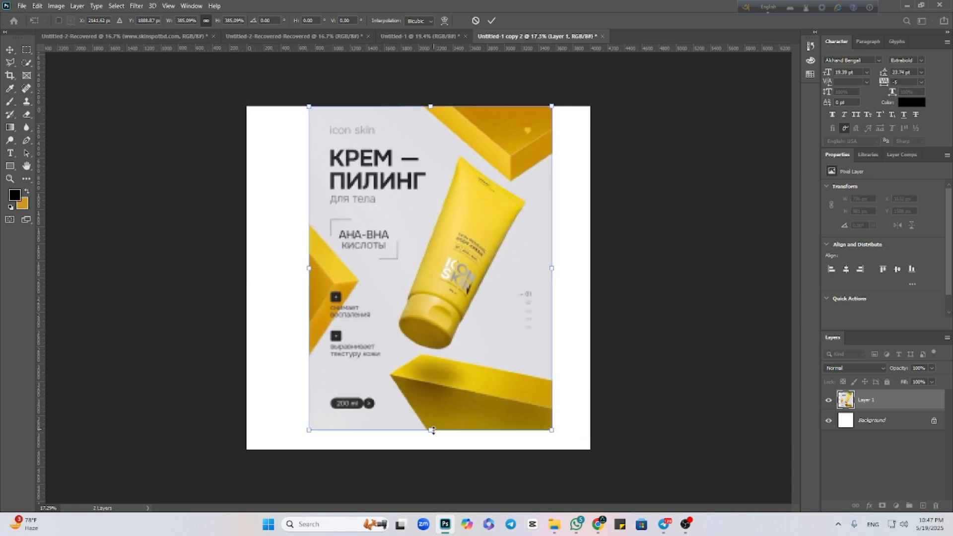
pyautogui.moveTo(432, 430); pyautogui.dragTo(430, 449)
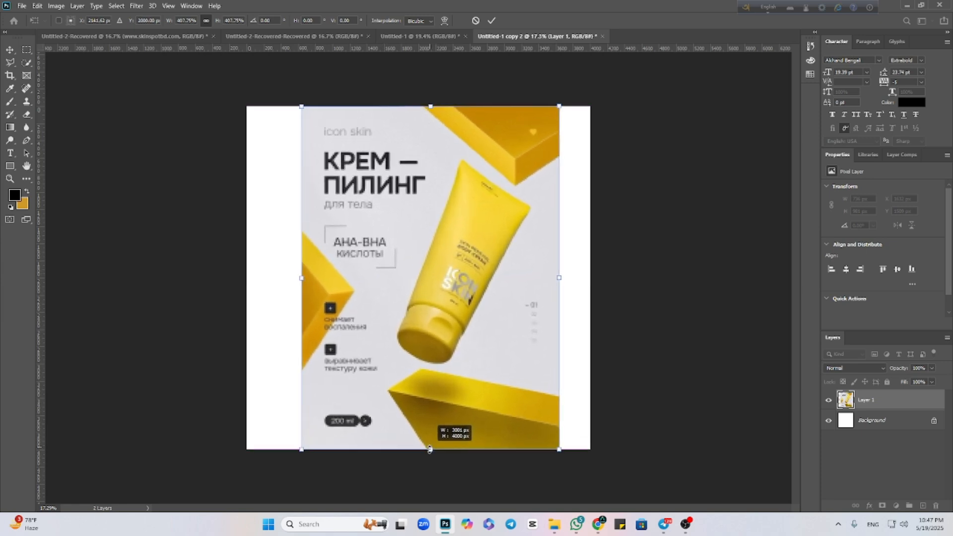
pyautogui.click(491, 20)
# Create a new RGB document 1600 px wide and 2000 px high at 300 pixels/inch with a white background.
pyautogui.click(22, 6)
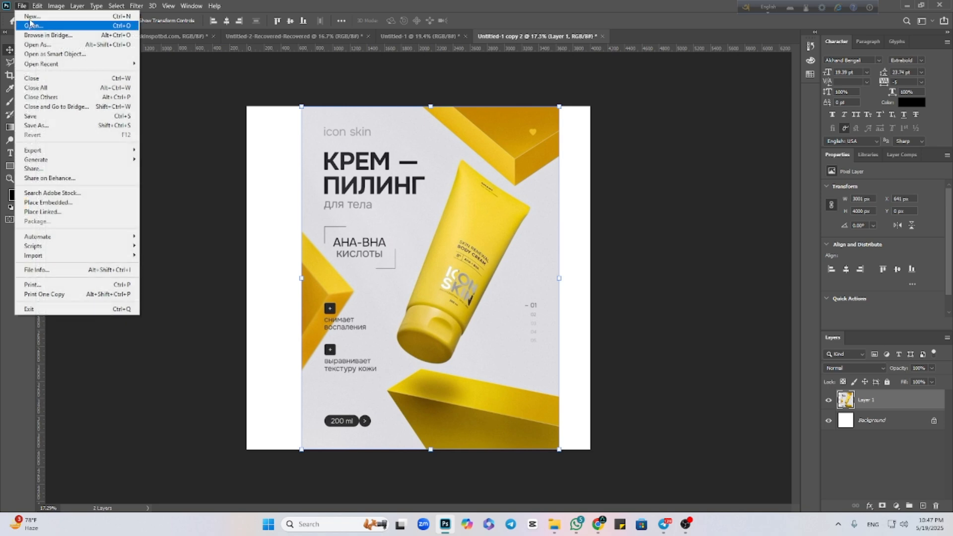
pyautogui.click(31, 16)
pyautogui.doubleClick(591, 217)
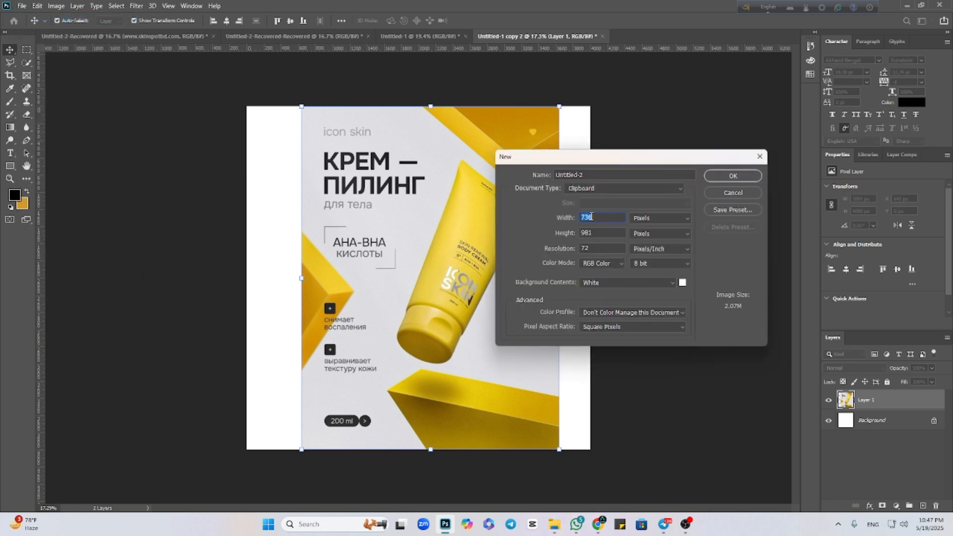
pyautogui.write('1600')
pyautogui.doubleClick(590, 234)
pyautogui.write('2000')
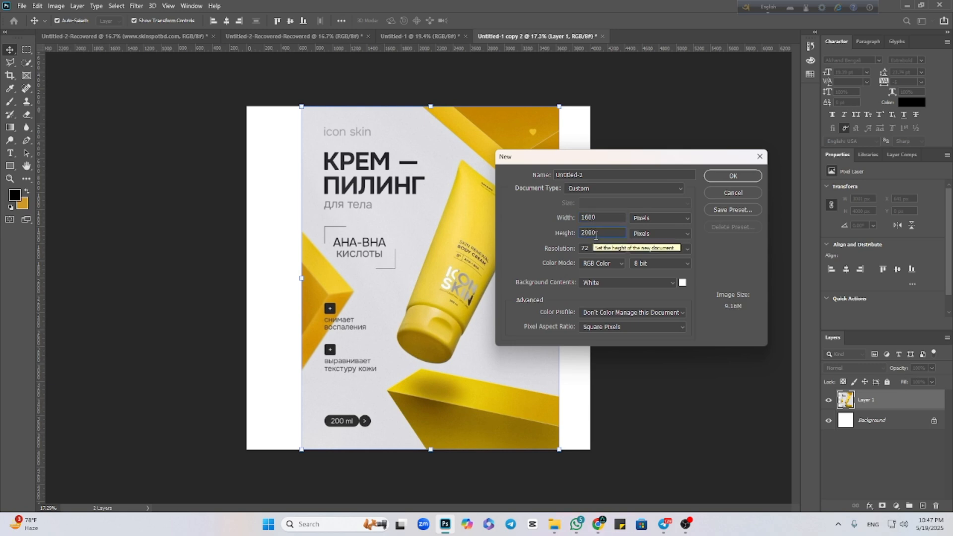
pyautogui.doubleClick(595, 249)
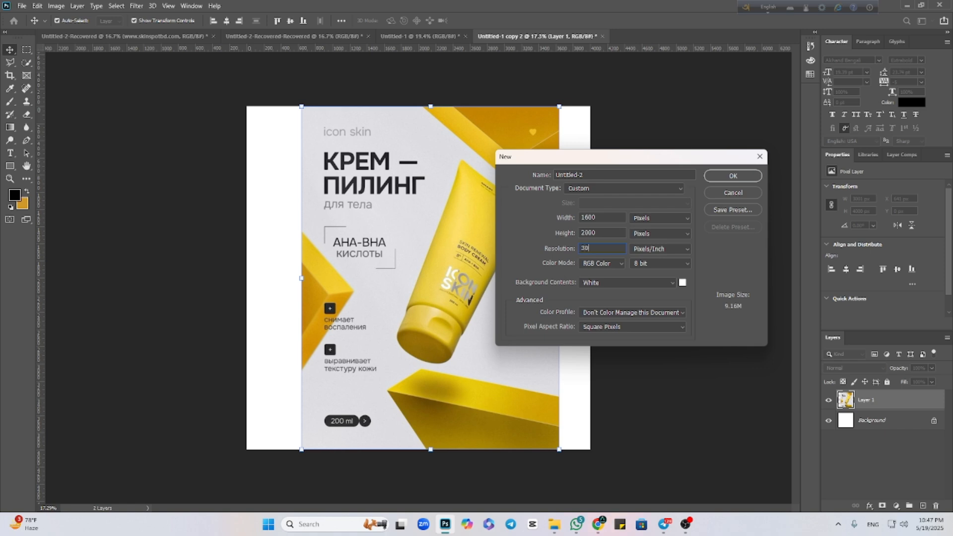
pyautogui.press('Return')
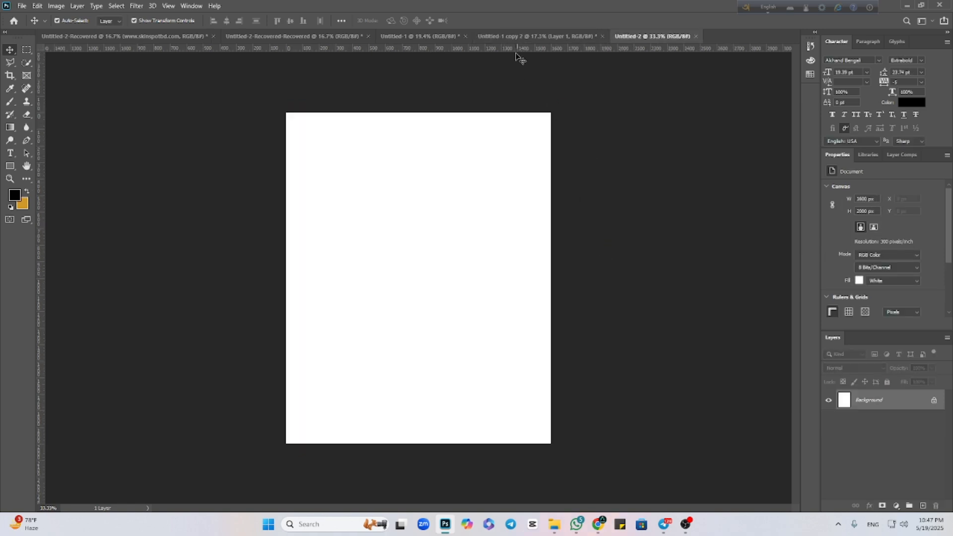
# Copy the cream poster from Untitled-1 copy 2 into Untitled-2 and scale it to about 50.09%, aligned with the canvas's upper-left corner.
pyautogui.click(522, 38)
pyautogui.moveTo(363, 198); pyautogui.dragTo(442, 263)
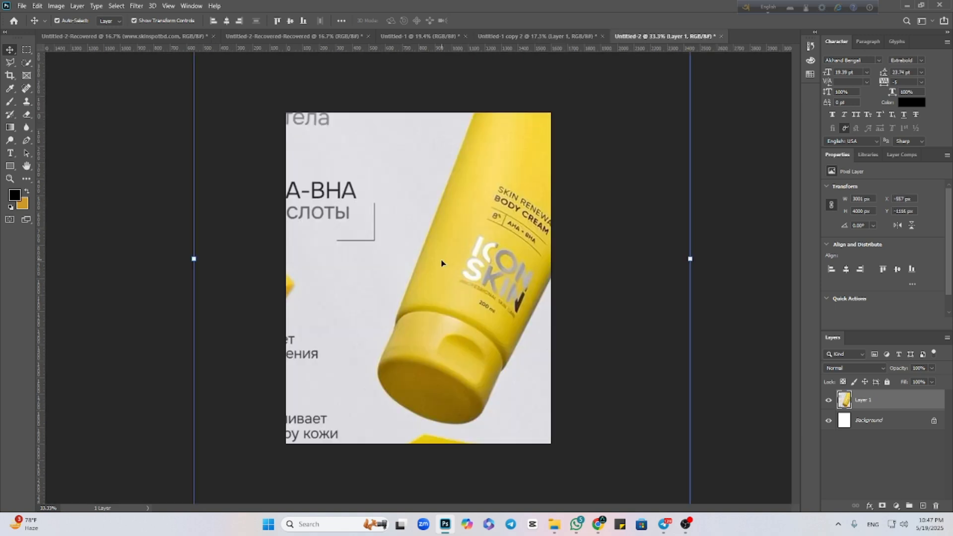
pyautogui.moveTo(690, 259); pyautogui.dragTo(452, 258)
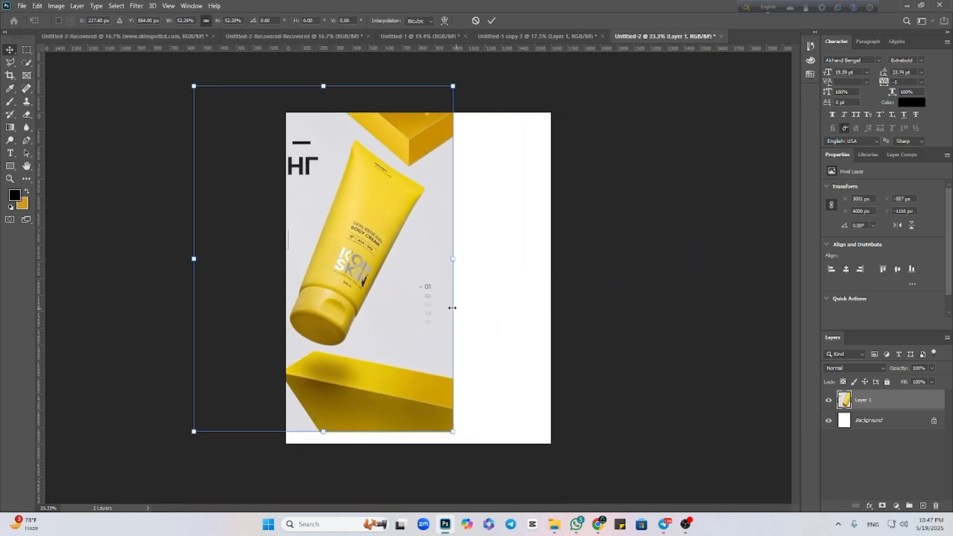
pyautogui.moveTo(428, 299); pyautogui.dragTo(523, 329)
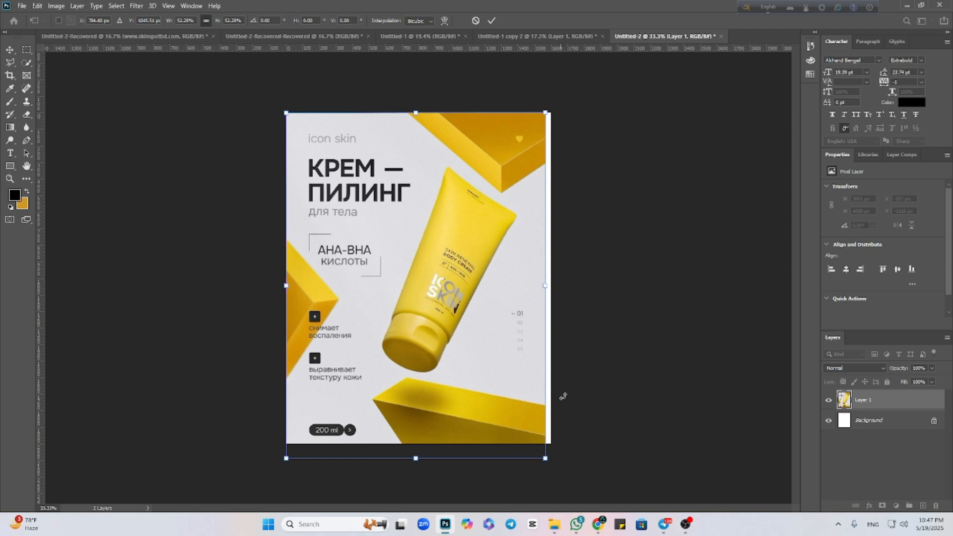
pyautogui.moveTo(550, 455); pyautogui.dragTo(528, 449)
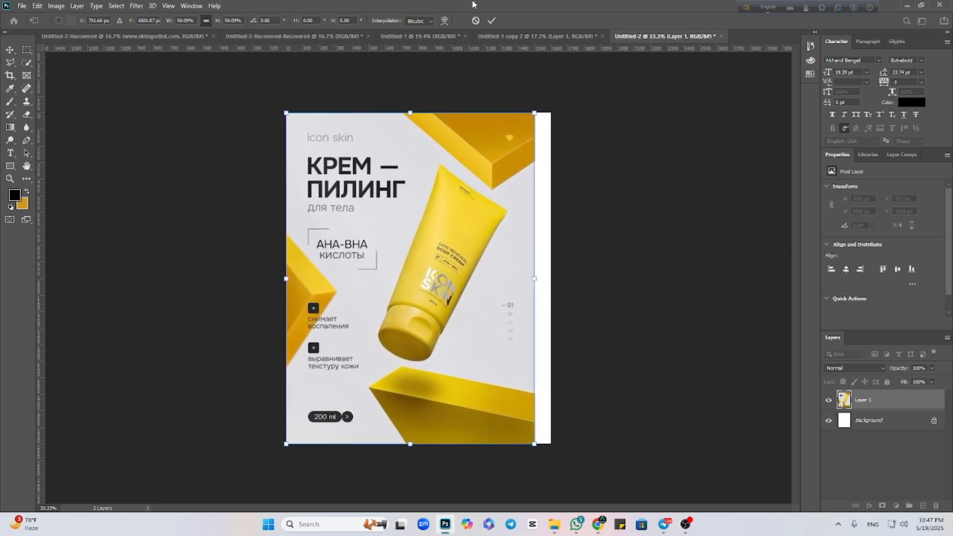
pyautogui.click(494, 21)
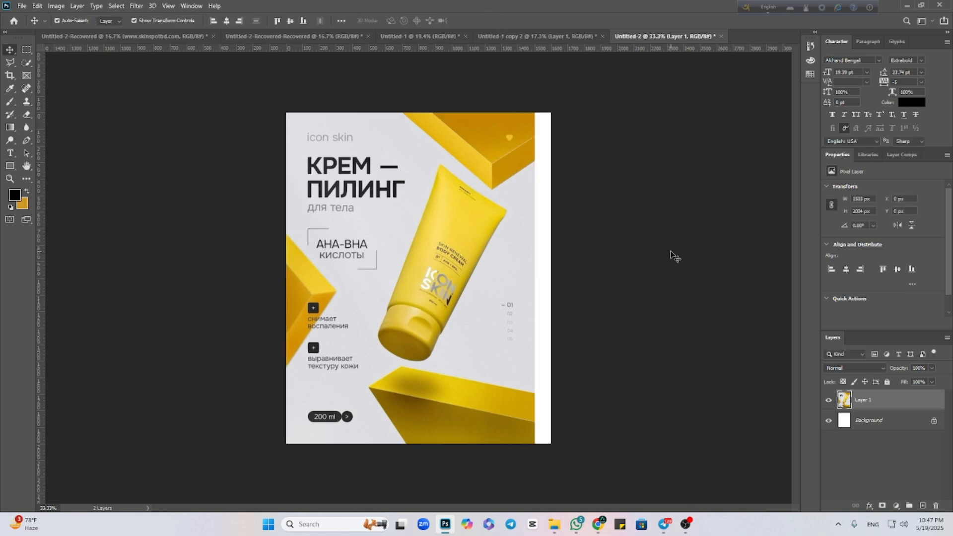
# Shift the poster down and left, partly off the canvas, to about X -302 px and Y 479 px.
pyautogui.click(672, 256)
pyautogui.moveTo(491, 268); pyautogui.dragTo(515, 269)
pyautogui.click(672, 227)
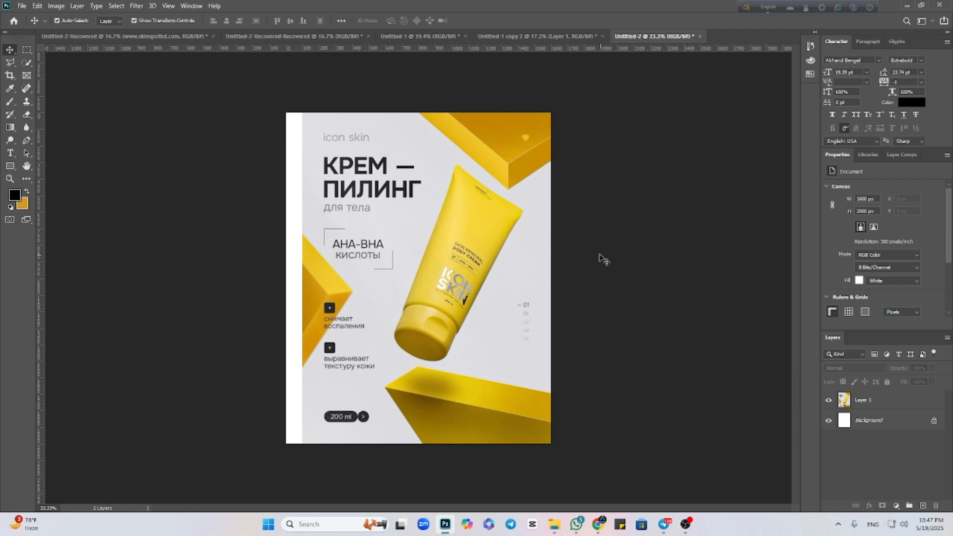
pyautogui.moveTo(453, 278); pyautogui.dragTo(401, 357)
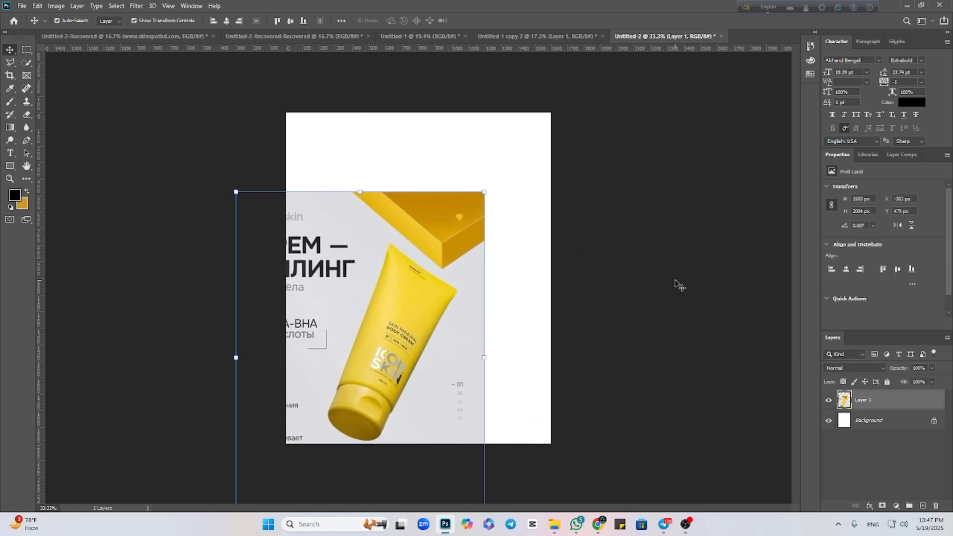
pyautogui.click(568, 290)
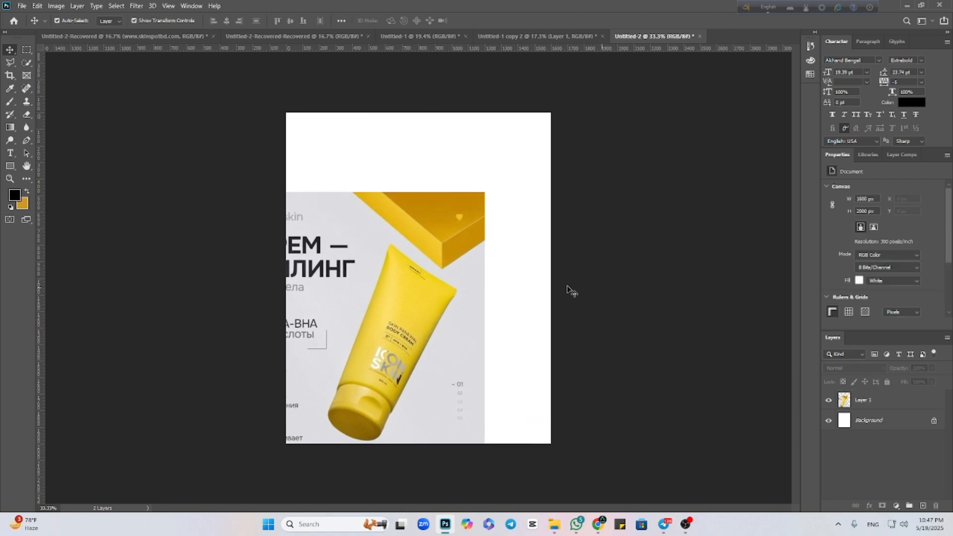
# Add a Solid Color fill layer above the Background, using the light grey #dcdbe0 sampled from the poster's backdrop.
pyautogui.click(900, 421)
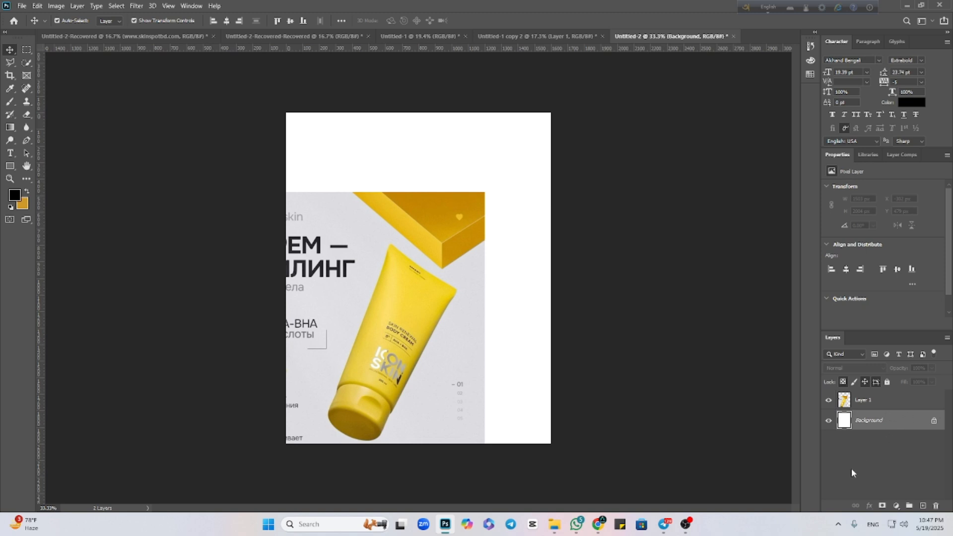
pyautogui.click(897, 506)
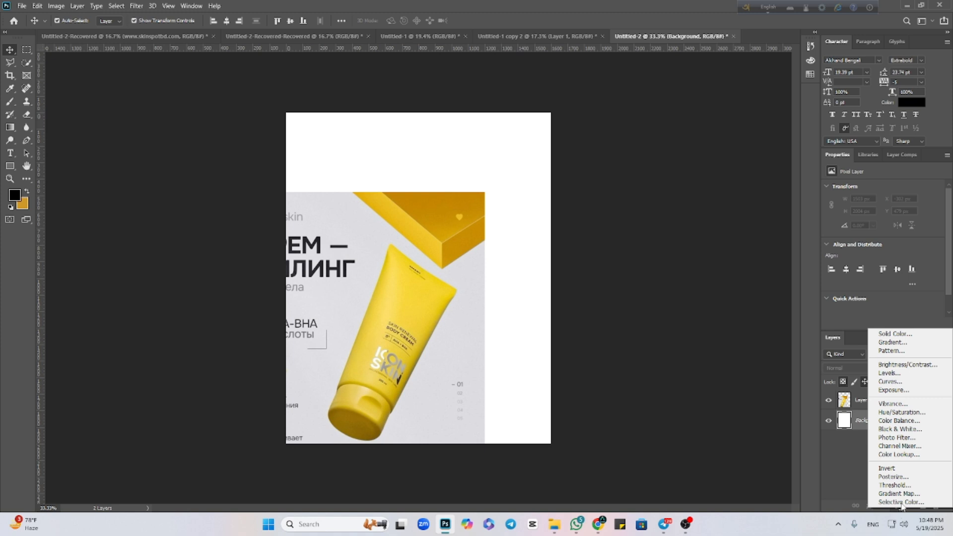
pyautogui.click(895, 334)
pyautogui.click(500, 332)
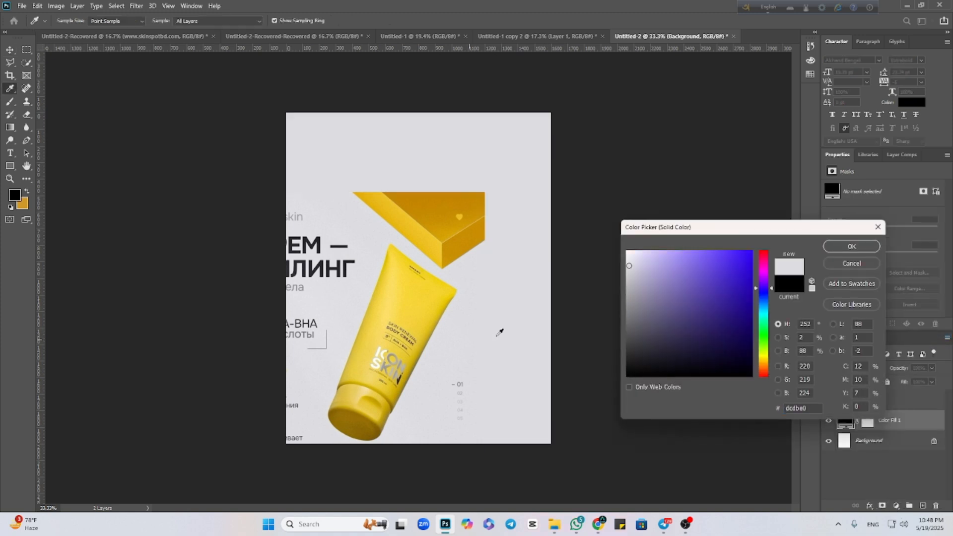
pyautogui.click(851, 247)
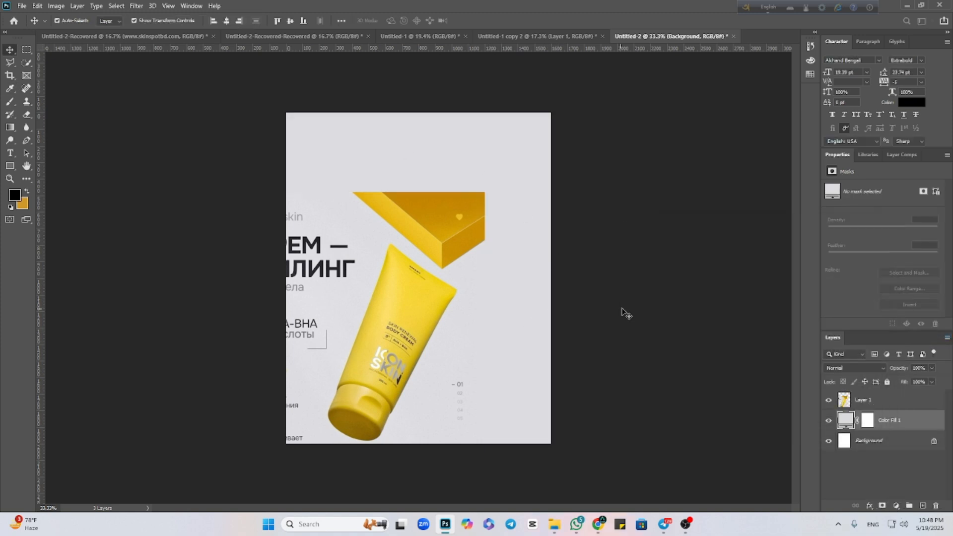
# Move the poster up and right so it meets the canvas's top and right edges, at X 97 px and Y 0 px.
pyautogui.press('v')
pyautogui.moveTo(391, 306); pyautogui.dragTo(465, 232)
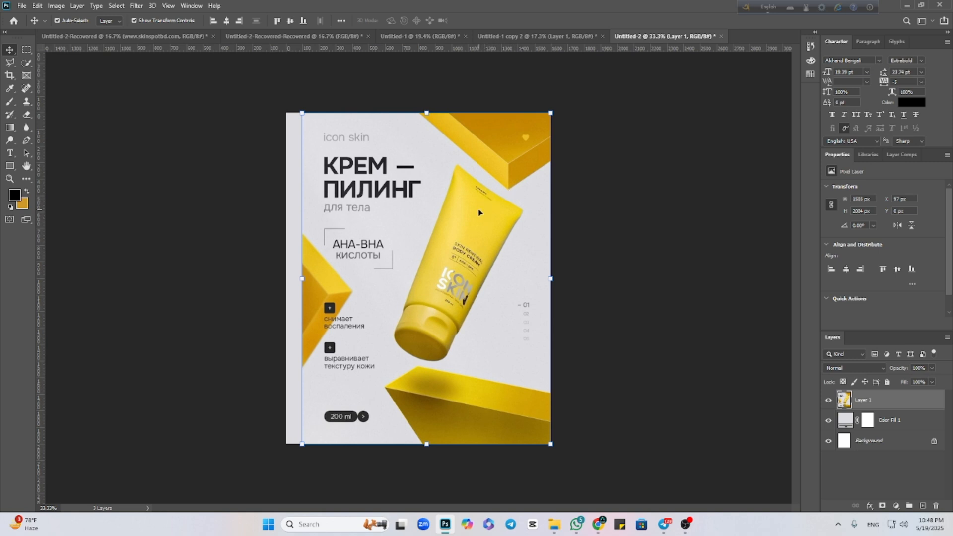
pyautogui.click(646, 229)
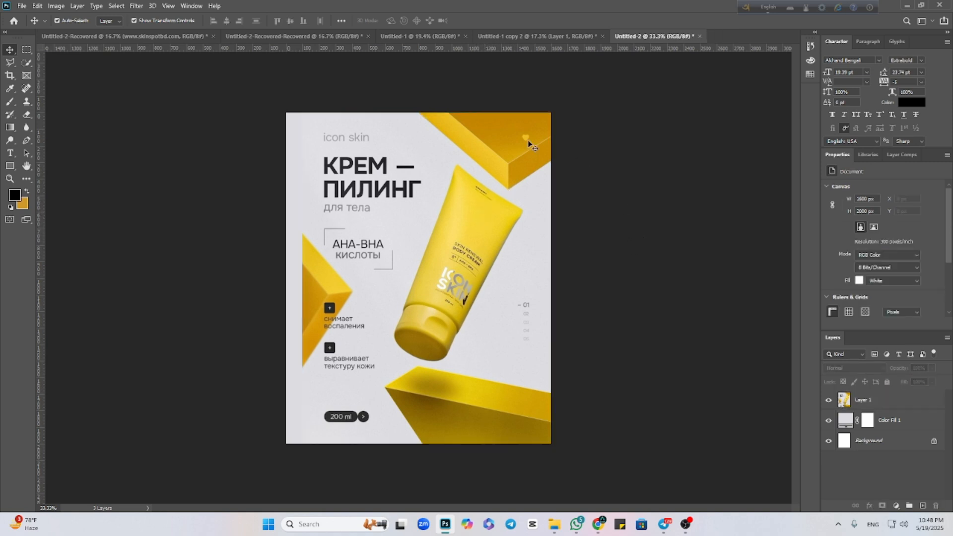
# Activate the Polygonal Lasso Tool for the yellow block in the poster's upper-right corner.
pyautogui.scroll(4, 488, 216)
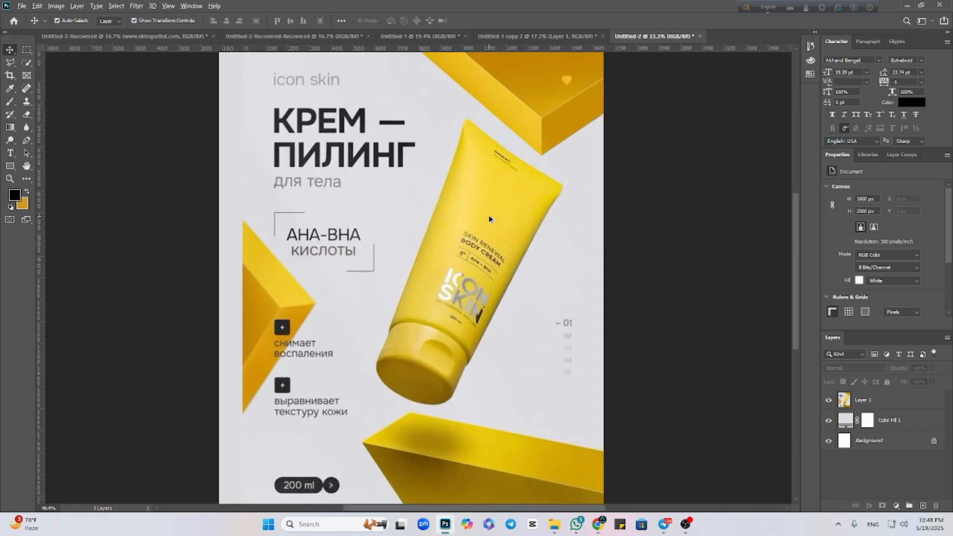
pyautogui.moveTo(515, 221); pyautogui.dragTo(504, 287)
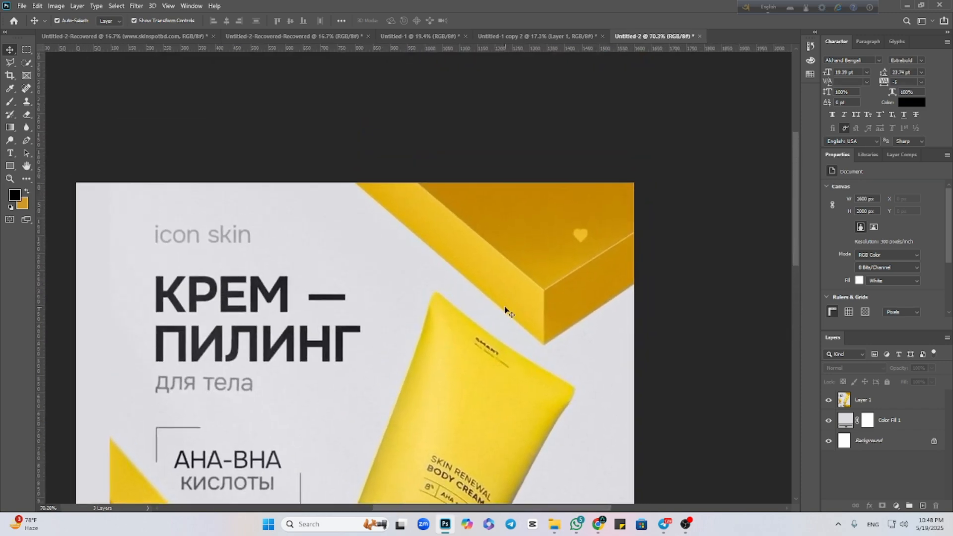
pyautogui.rightClick(10, 62)
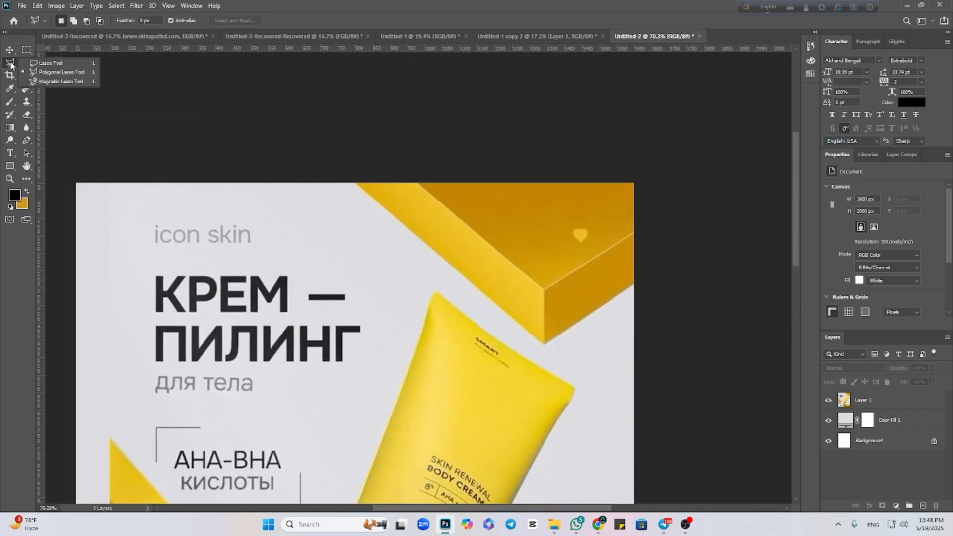
pyautogui.click(54, 74)
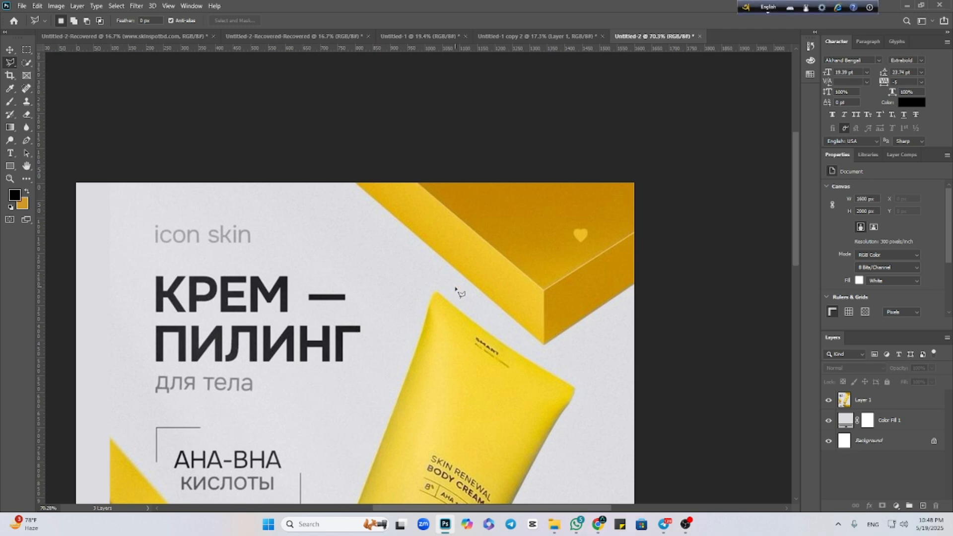
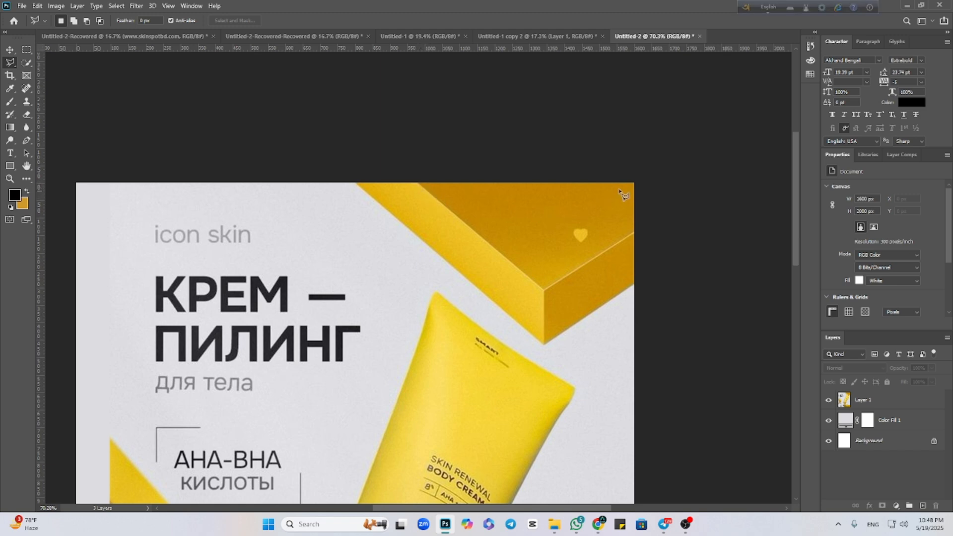
# Outline the large dark upper face of the yellow block in the poster's upper-right corner with the Polygonal Lasso.
pyautogui.scroll(-1, 571, 211)
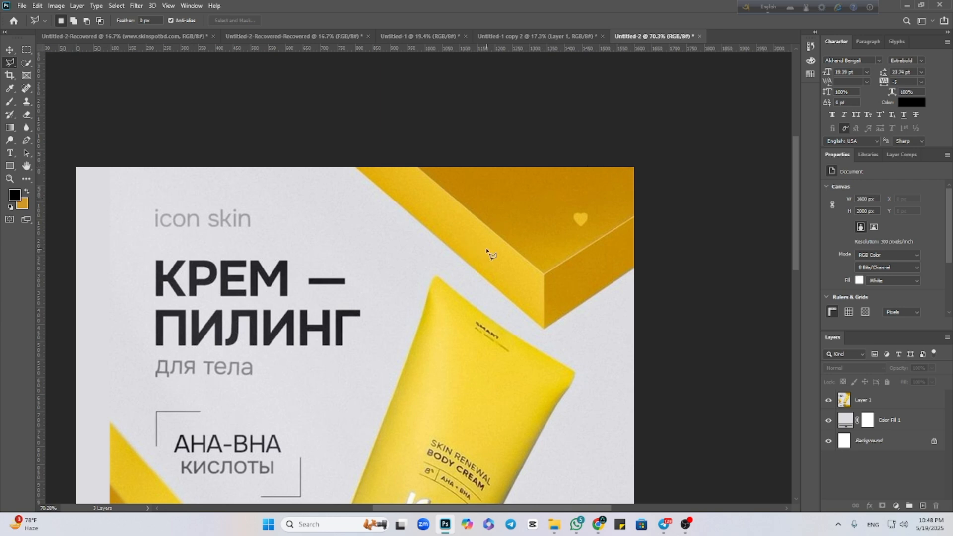
pyautogui.scroll(-3, 581, 278)
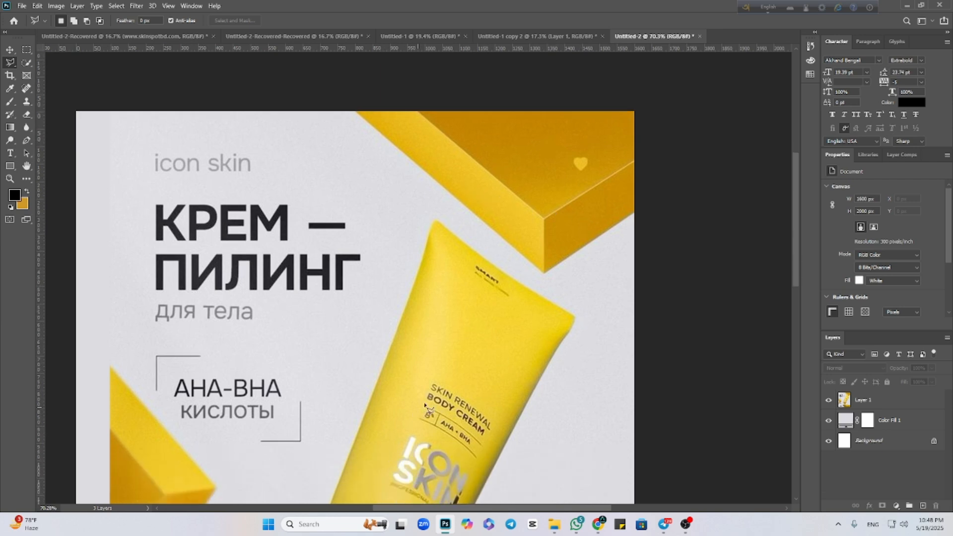
pyautogui.scroll(5, 427, 377)
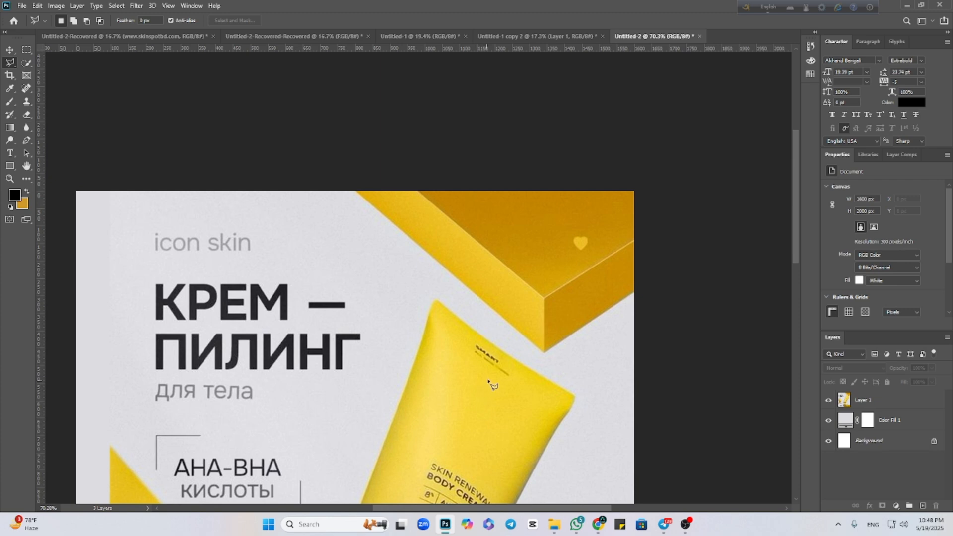
pyautogui.click(417, 191)
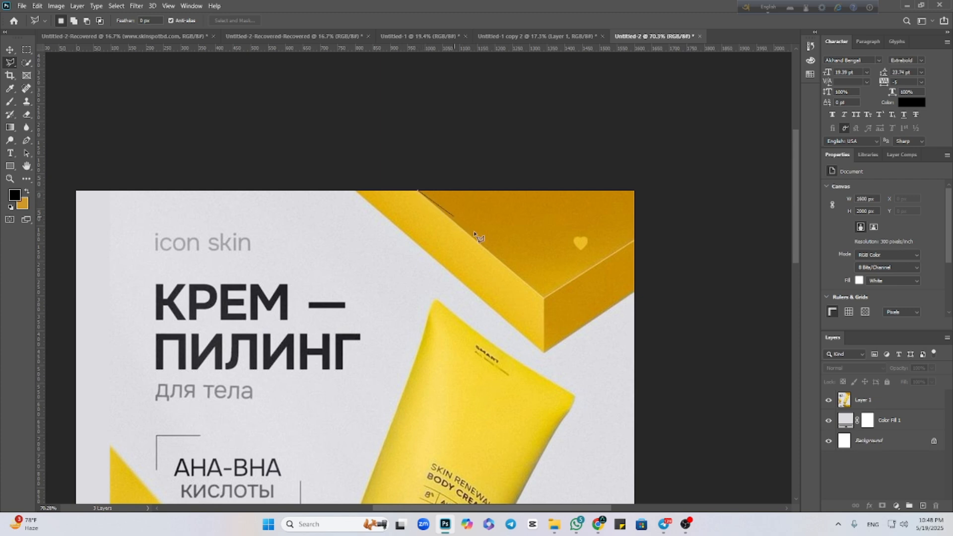
pyautogui.click(545, 299)
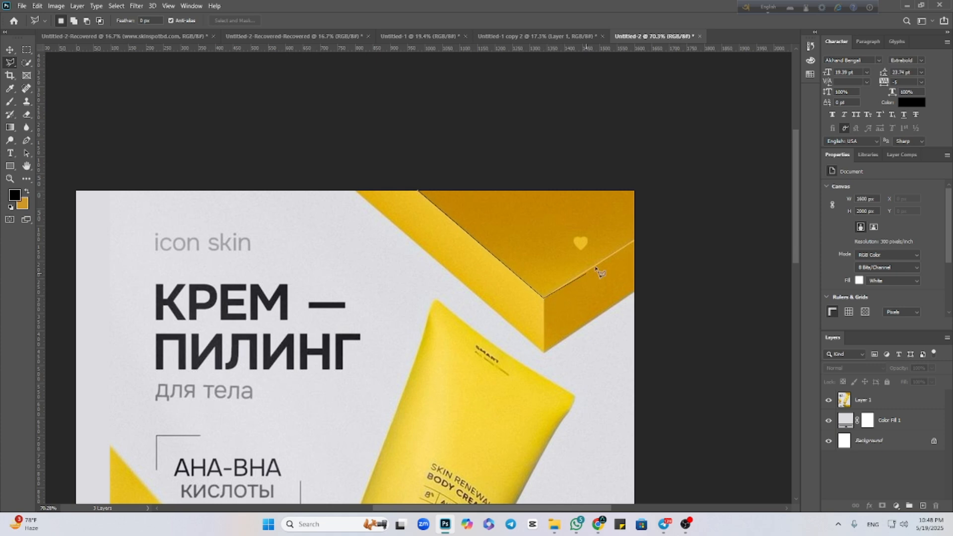
pyautogui.click(634, 242)
pyautogui.click(634, 190)
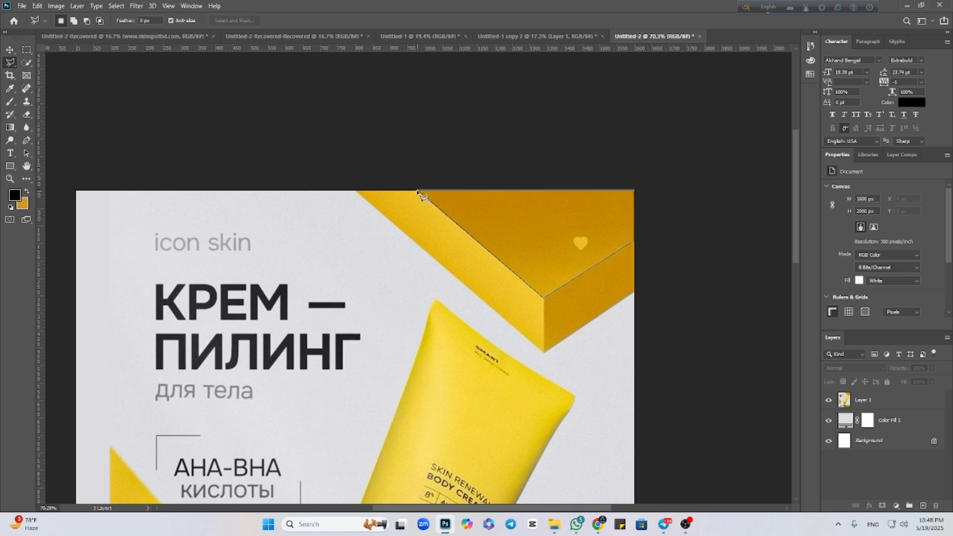
pyautogui.click(418, 191)
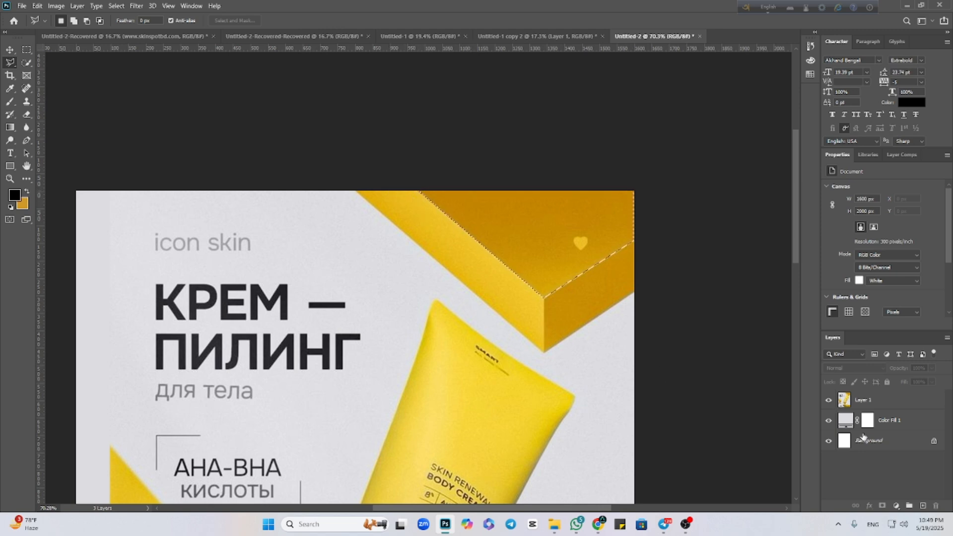
# Add a new layer and set the foreground colour to the dark amber #c68b03 sampled from the block's selected face.
pyautogui.click(923, 507)
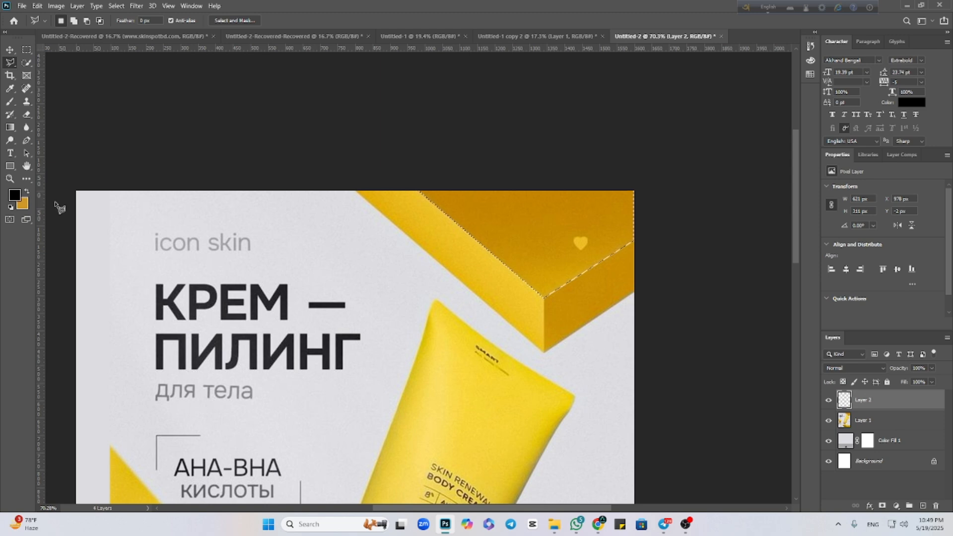
pyautogui.click(15, 195)
pyautogui.click(552, 231)
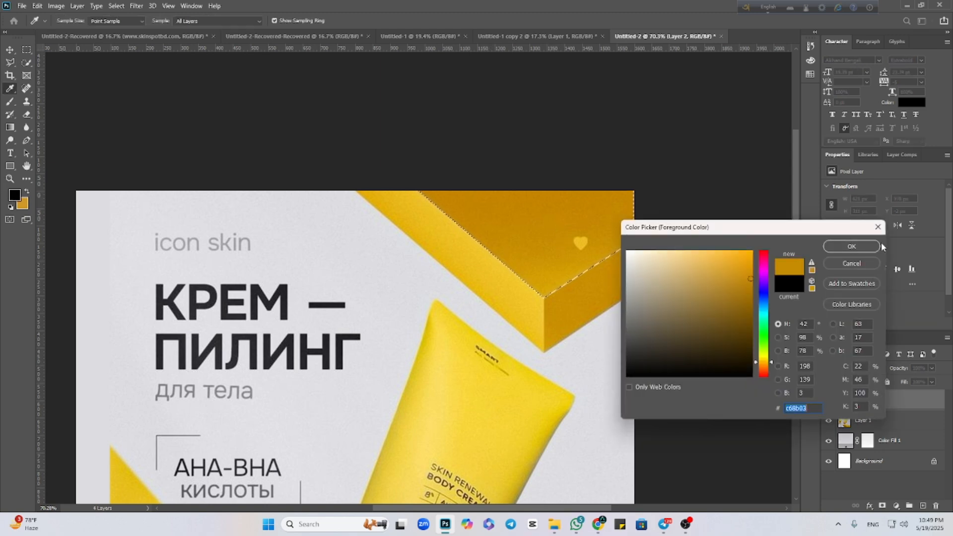
pyautogui.click(854, 246)
# Paint the whole selected face in the sampled amber with the Brush at 100% flow and a 1000 px size.
pyautogui.press('b')
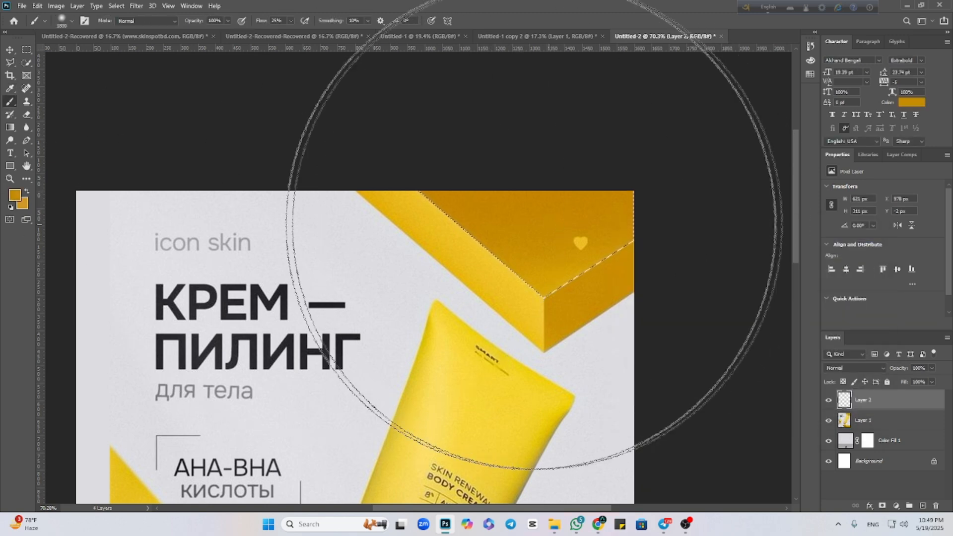
pyautogui.click(290, 21)
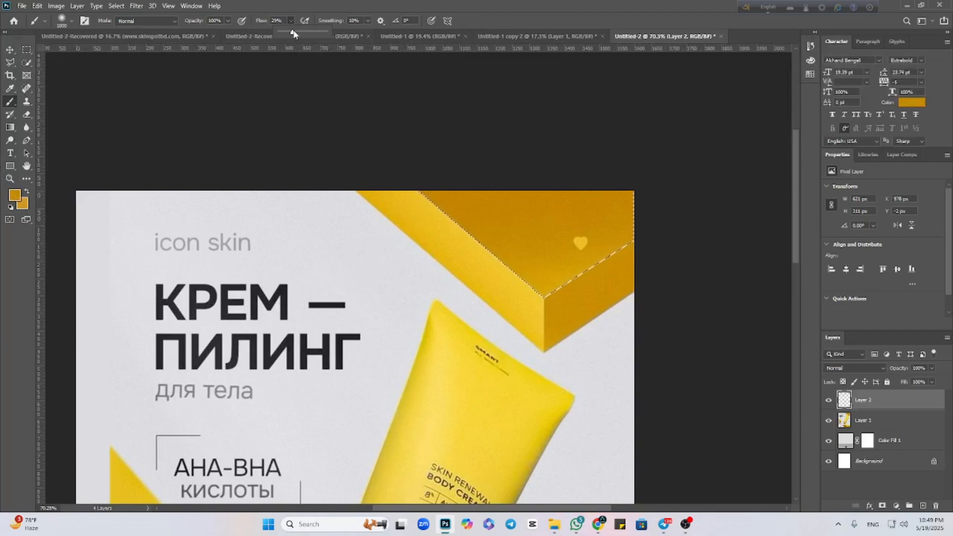
pyautogui.moveTo(293, 32); pyautogui.dragTo(327, 32)
pyautogui.press('[')
pyautogui.press('[')
pyautogui.press('[')
pyautogui.press('[')
pyautogui.press('[')
pyautogui.press('[')
pyautogui.press('[')
pyautogui.press('[')
pyautogui.moveTo(277, 251); pyautogui.dragTo(663, 261)
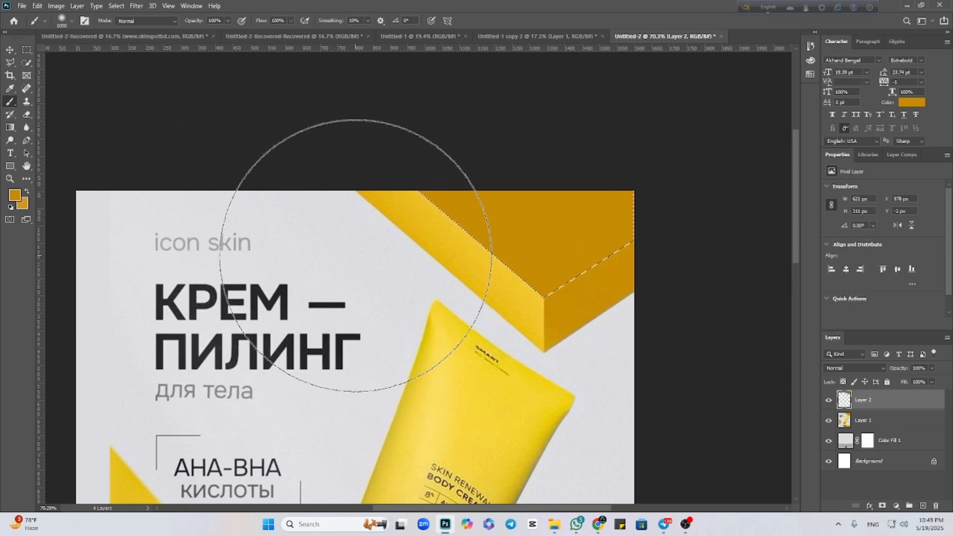
pyautogui.hotkey('ctrl', 'z')
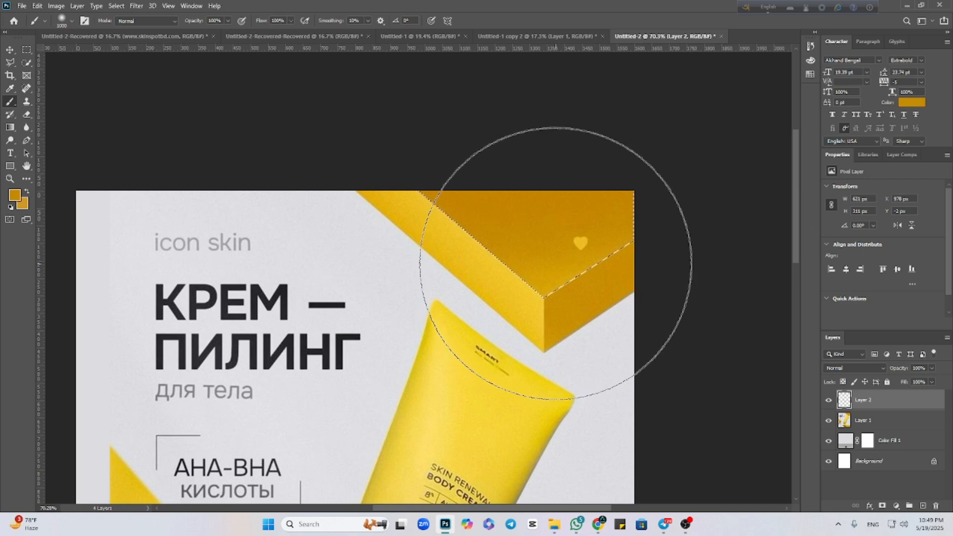
pyautogui.moveTo(430, 270); pyautogui.dragTo(386, 202)
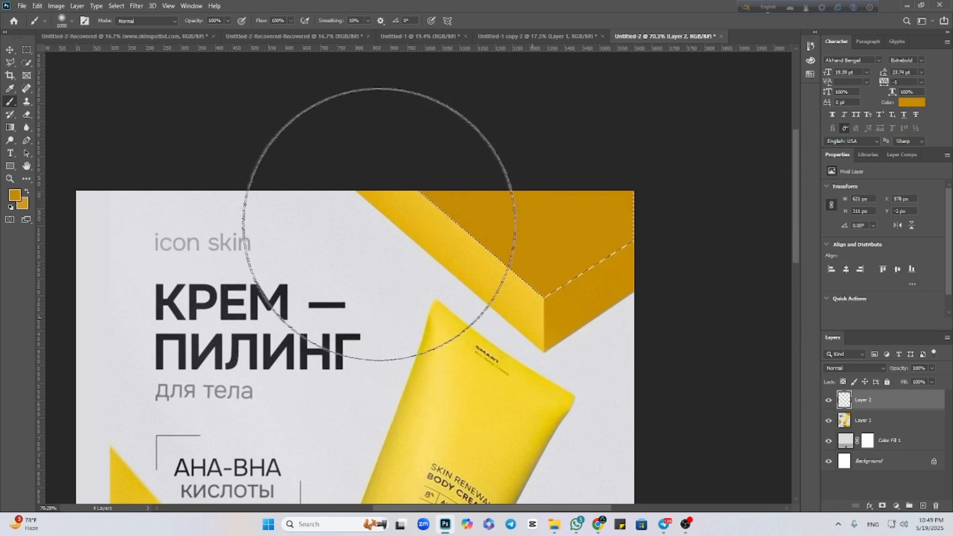
# Softly shade the selected face's lower corner with the lighter yellow #f3c62b sampled at its edge, using a 600 px brush.
pyautogui.click(14, 204)
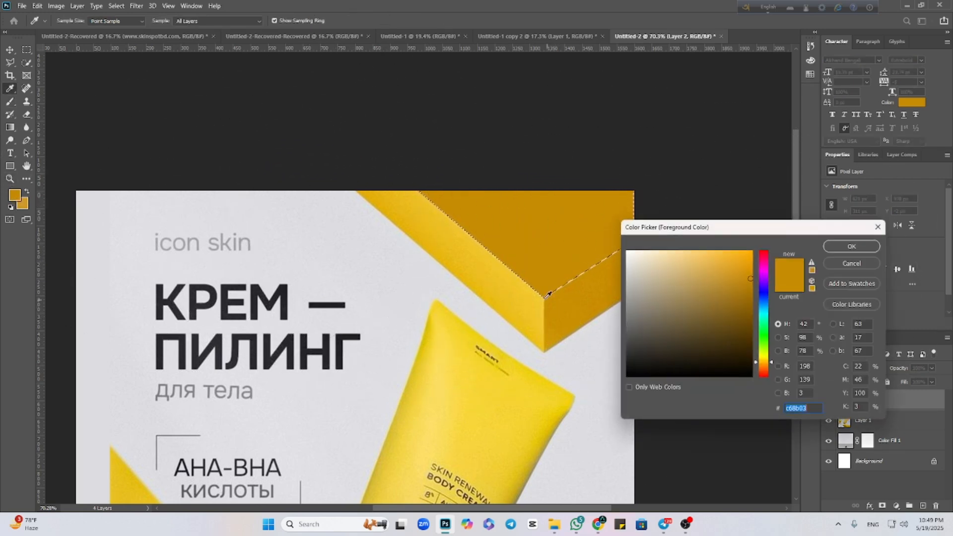
pyautogui.click(544, 293)
pyautogui.click(845, 247)
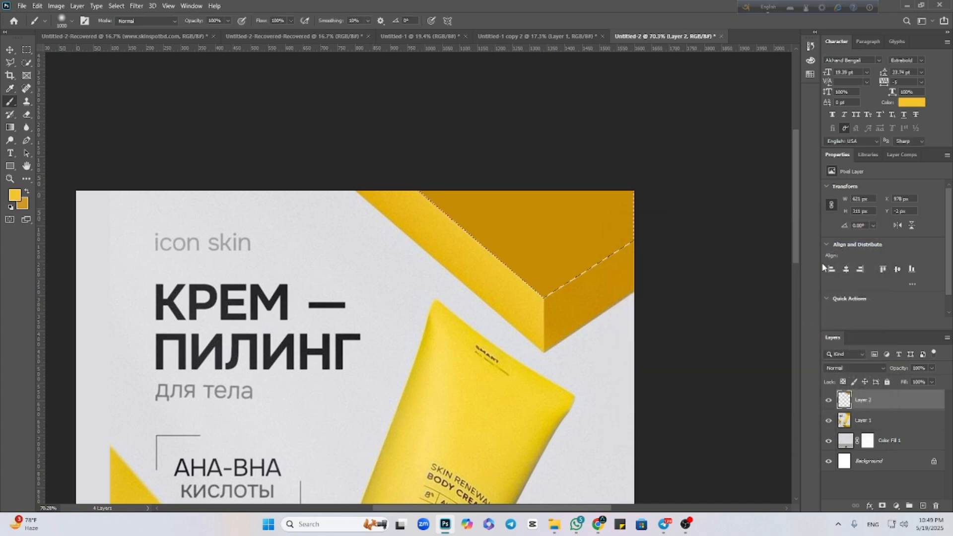
pyautogui.press(']')
pyautogui.press(']')
pyautogui.press(']')
pyautogui.press(']')
pyautogui.press(']')
pyautogui.press(']')
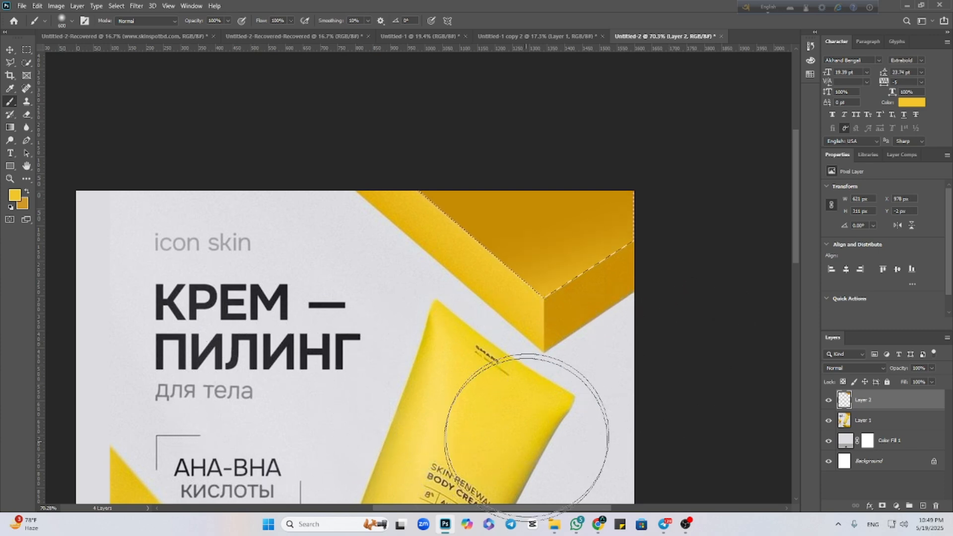
# Deselect the painted upper face and hide its layer to uncover the original block.
pyautogui.click(10, 50)
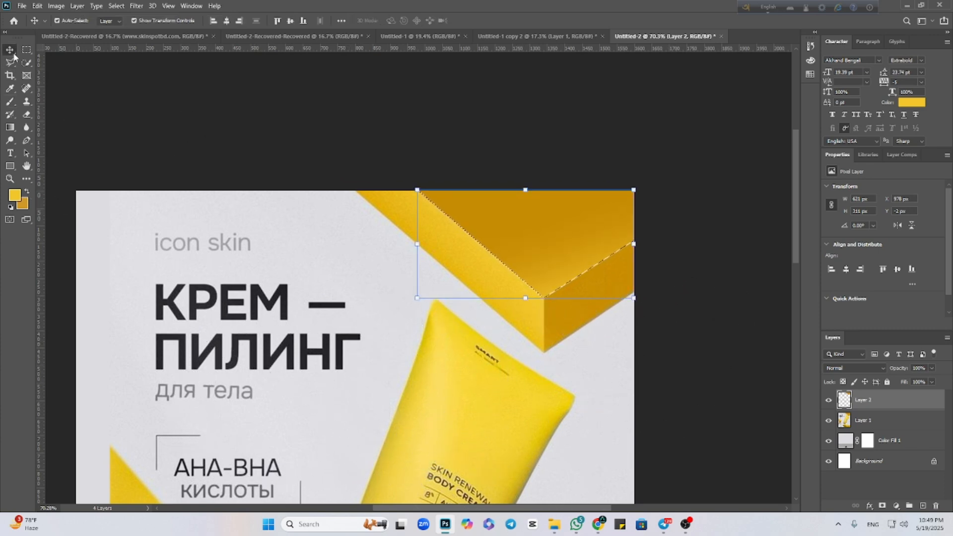
pyautogui.hotkey('ctrl', 'd')
pyautogui.click(705, 421)
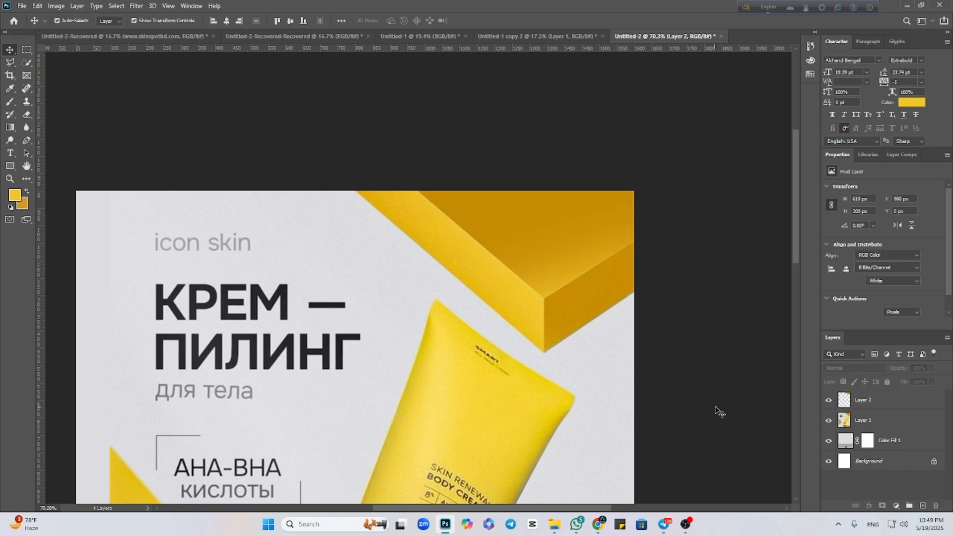
pyautogui.click(827, 403)
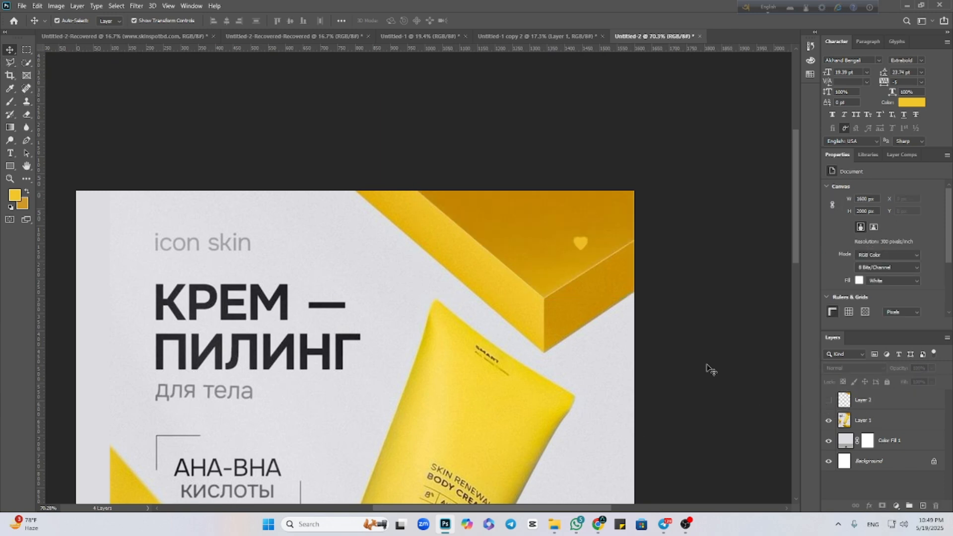
# Add a new layer and outline the block's long, bright left side face with the Polygonal Lasso.
pyautogui.click(9, 62)
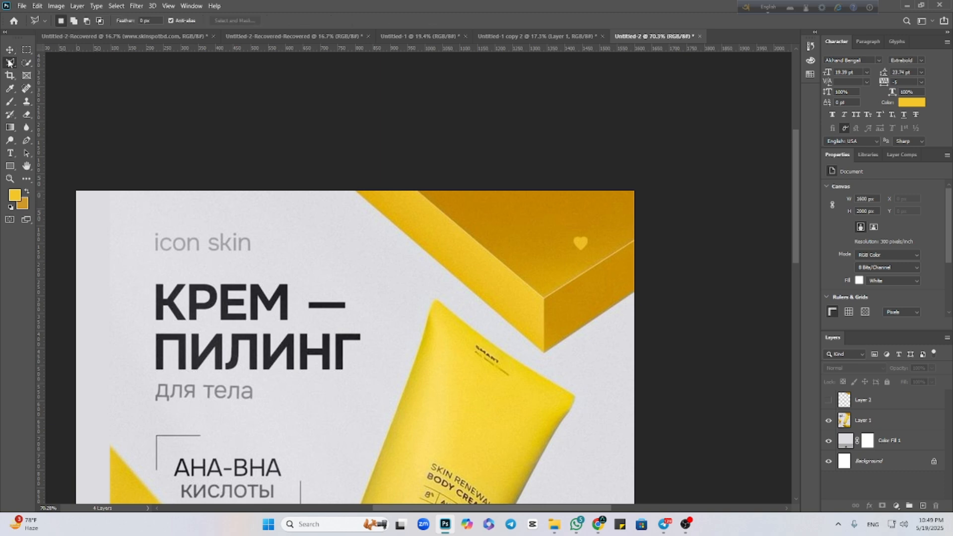
pyautogui.click(923, 505)
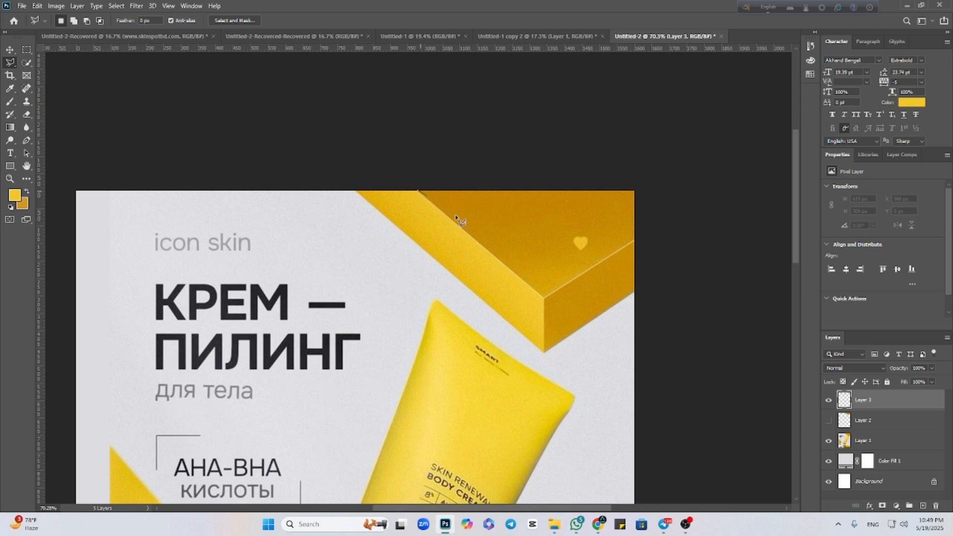
pyautogui.click(544, 298)
pyautogui.click(544, 353)
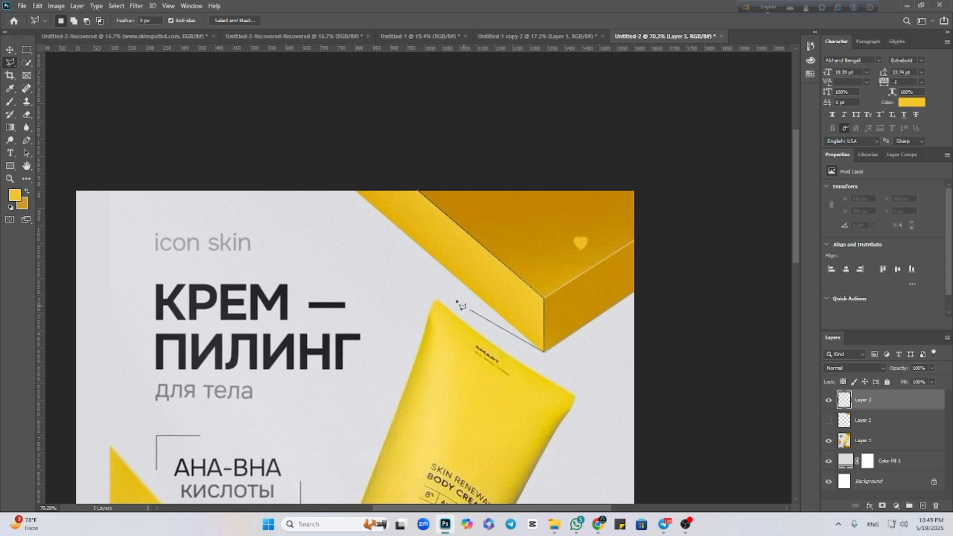
pyautogui.click(356, 190)
pyautogui.click(417, 191)
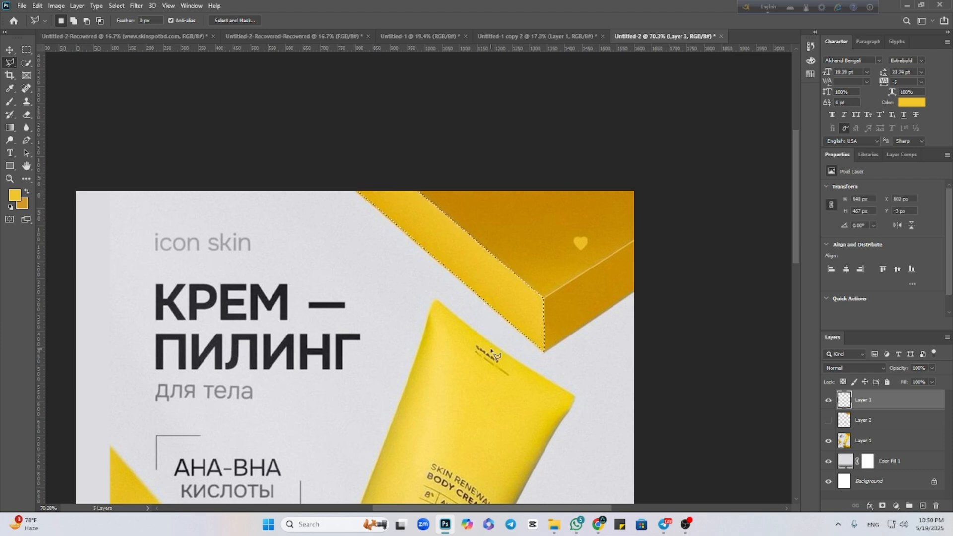
# Fill the selected long side face with bright yellow sampled from the block, using the Brush.
pyautogui.click(14, 196)
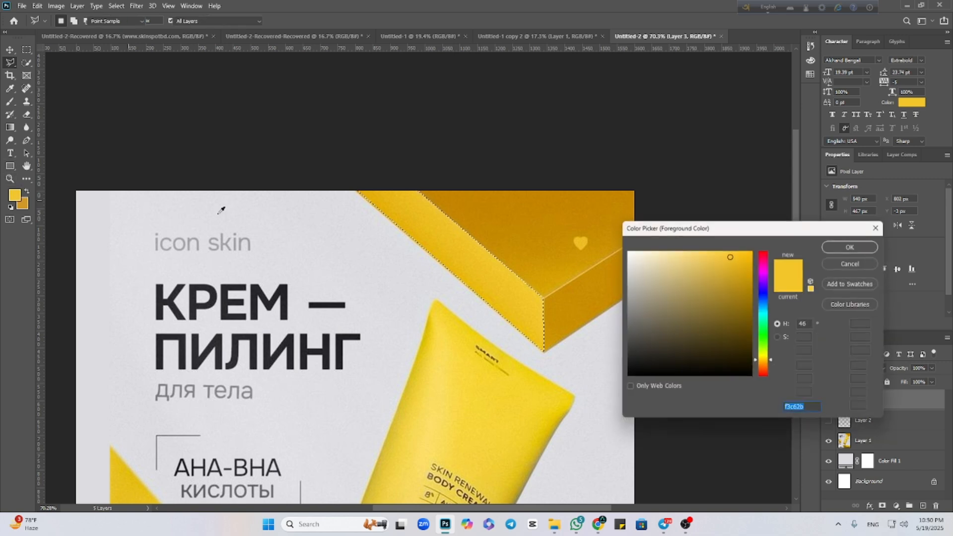
pyautogui.click(453, 216)
pyautogui.click(838, 247)
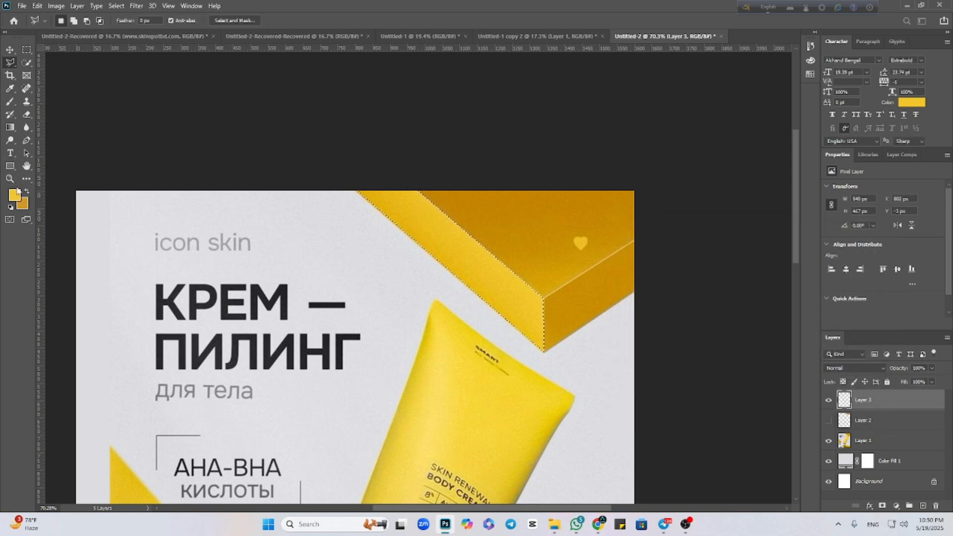
pyautogui.press('b')
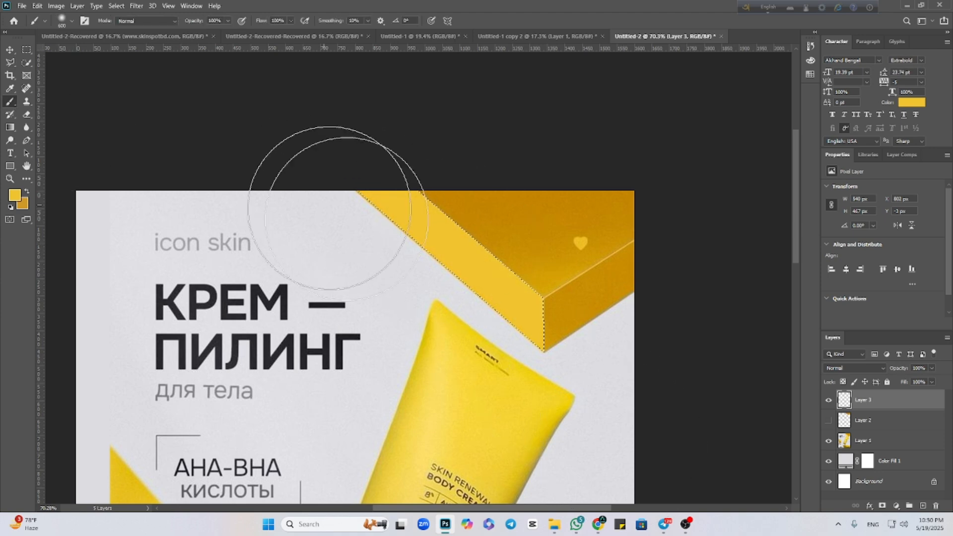
# Softly shade the painted long side face with the darker amber #c88f00 sampled from the block's upper face.
pyautogui.click(14, 195)
pyautogui.click(523, 250)
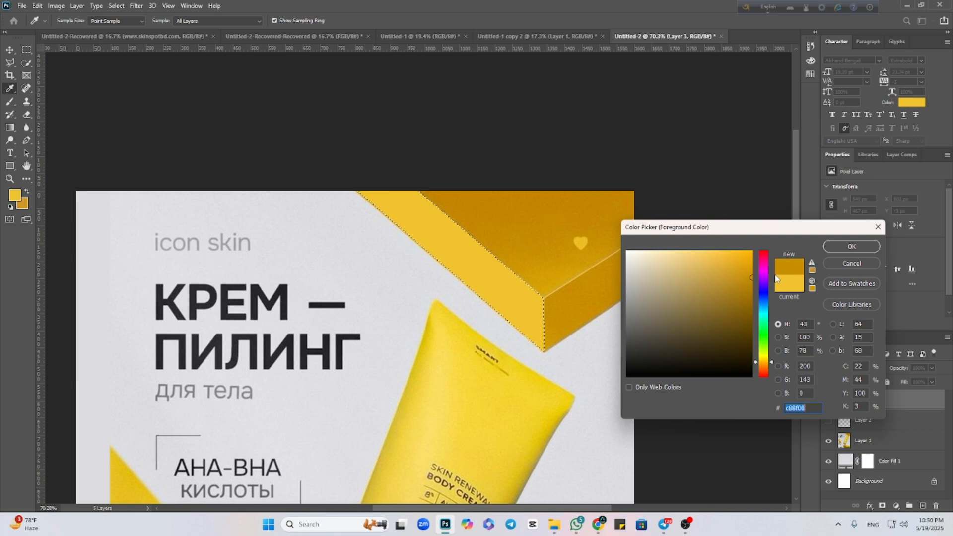
pyautogui.click(845, 247)
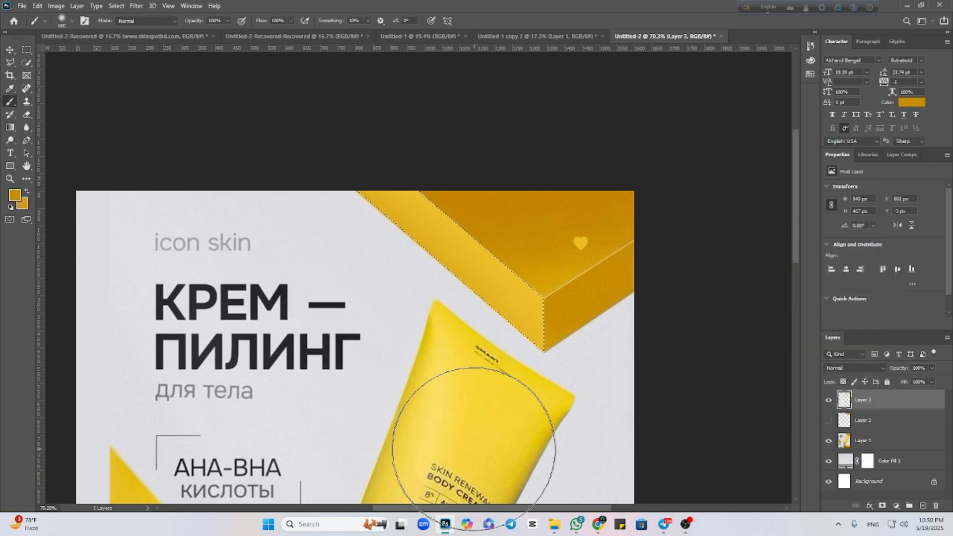
# Deselect the long side face and hide its painted layer.
pyautogui.hotkey('ctrl', 'd')
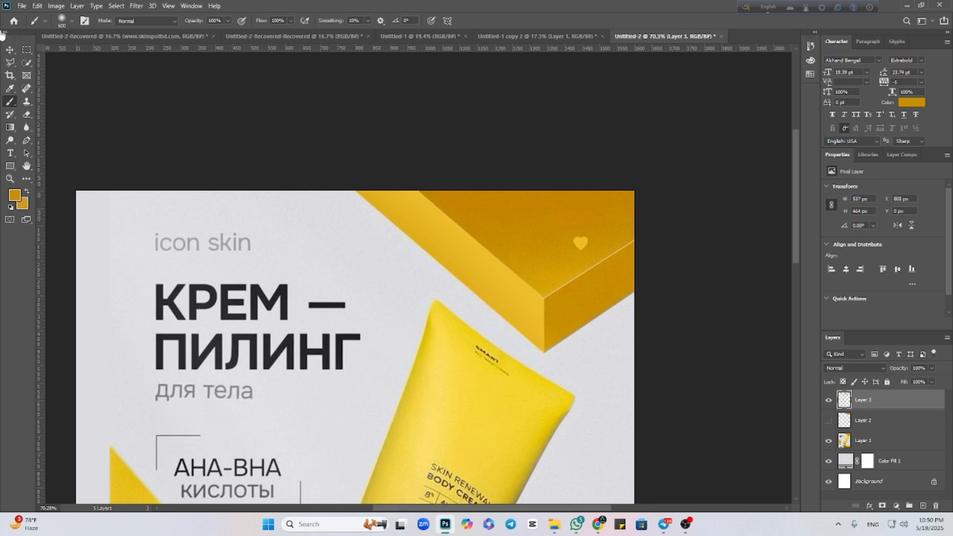
pyautogui.click(9, 51)
pyautogui.click(828, 400)
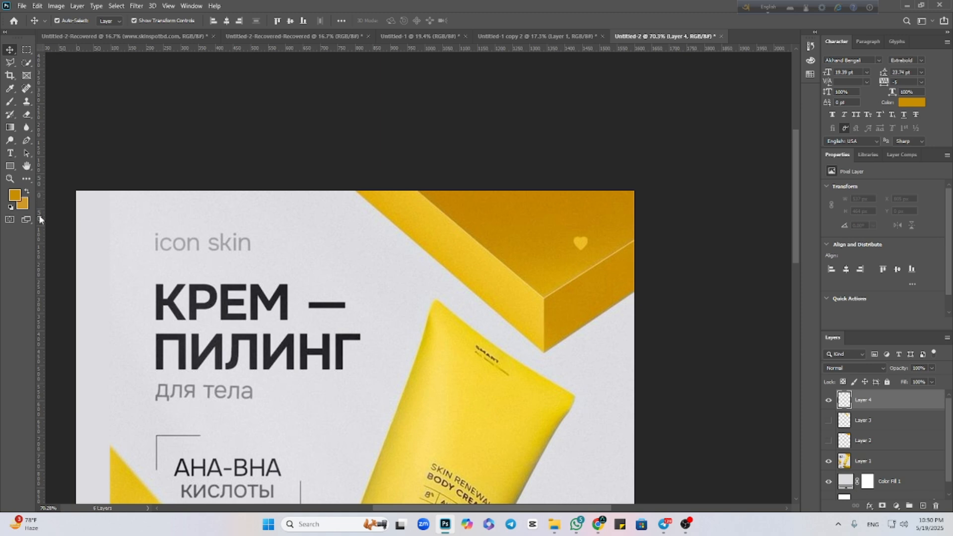
# Outline the block's short right side face with the Polygonal Lasso on a new layer.
pyautogui.click(9, 63)
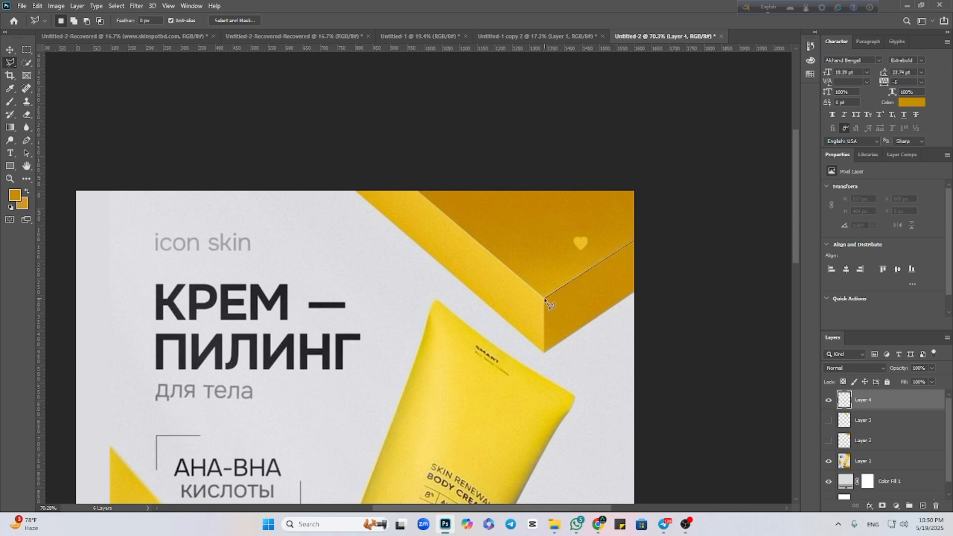
pyautogui.click(545, 353)
pyautogui.click(635, 242)
# Fill the selected short side face with the amber #c78e01 sampled from the block, using the Brush.
pyautogui.click(14, 197)
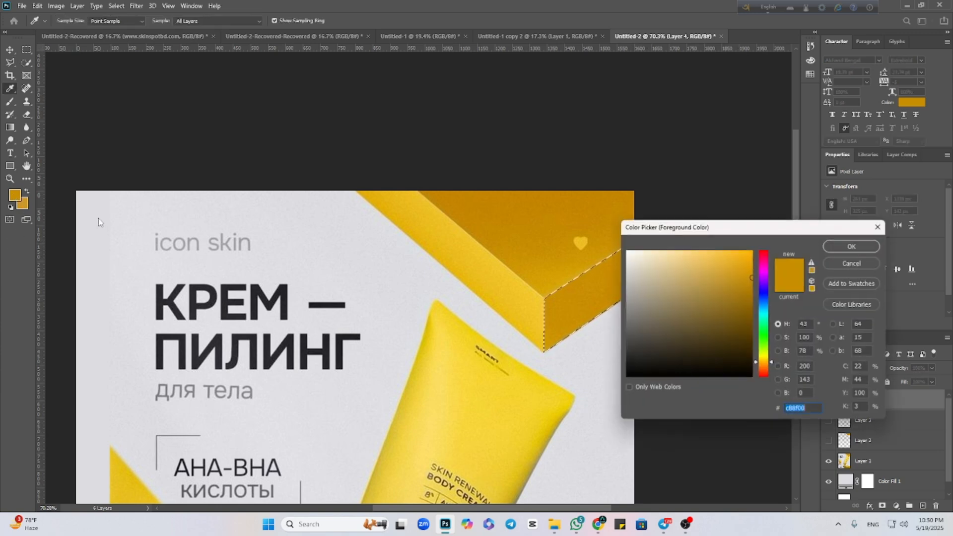
pyautogui.click(851, 246)
pyautogui.press('b')
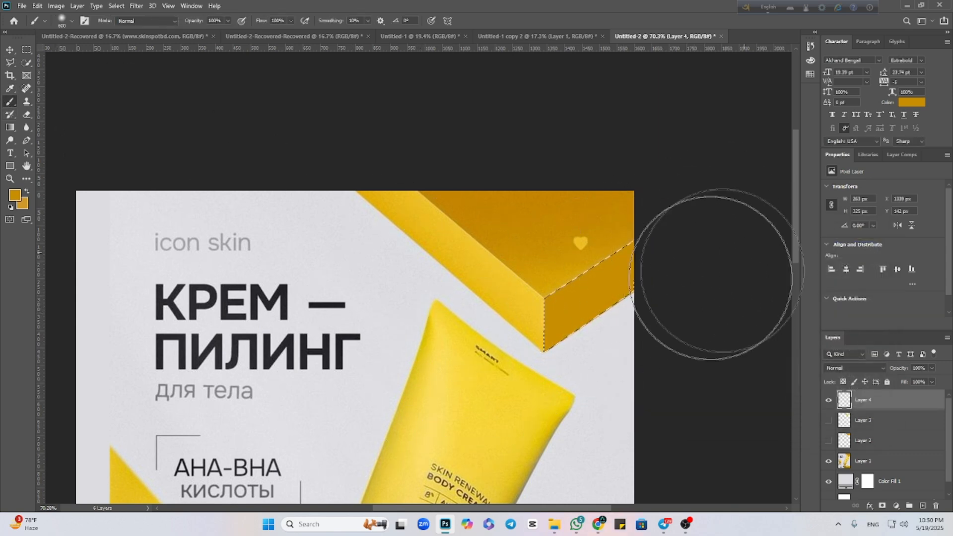
# Softly shade the selected short side face with lighter yellow sampled from the block's bright edge.
pyautogui.click(14, 195)
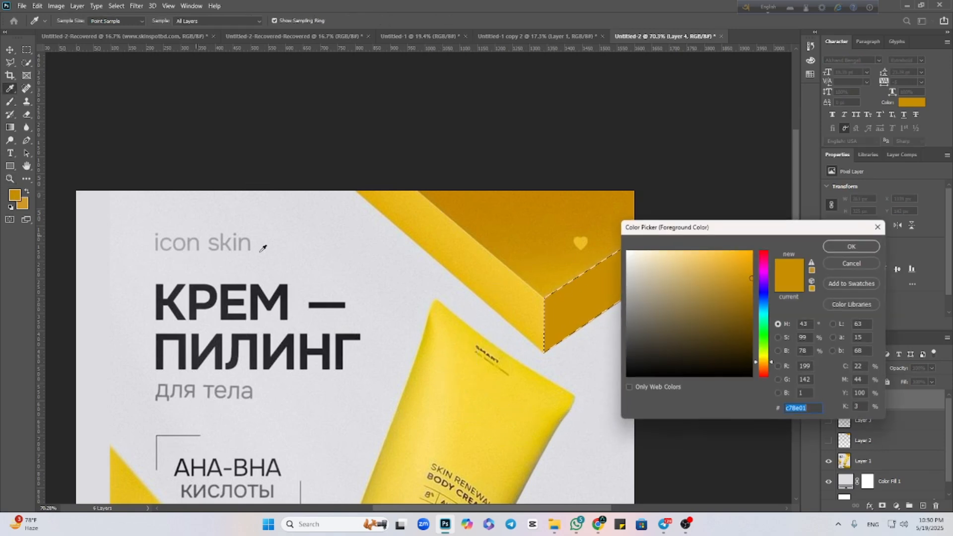
pyautogui.click(488, 249)
pyautogui.click(852, 247)
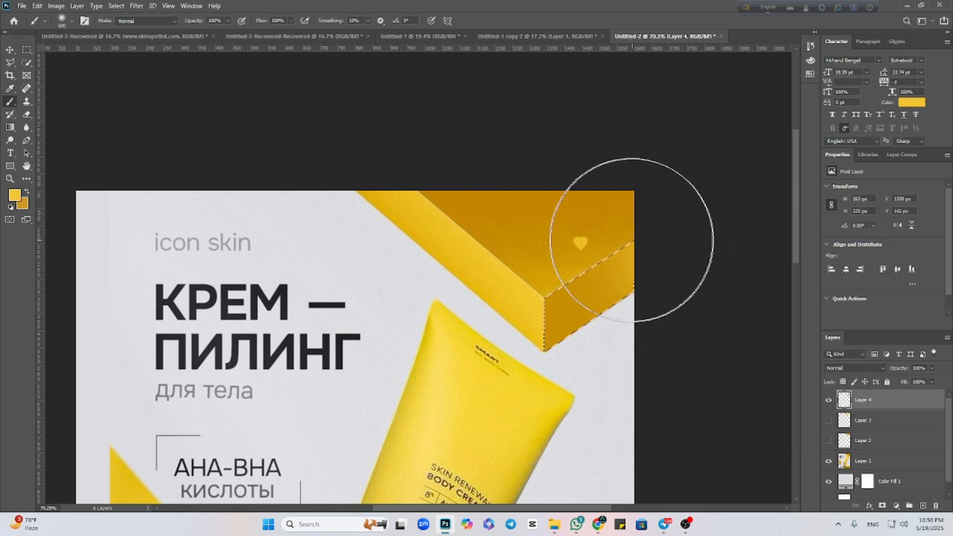
pyautogui.click(10, 50)
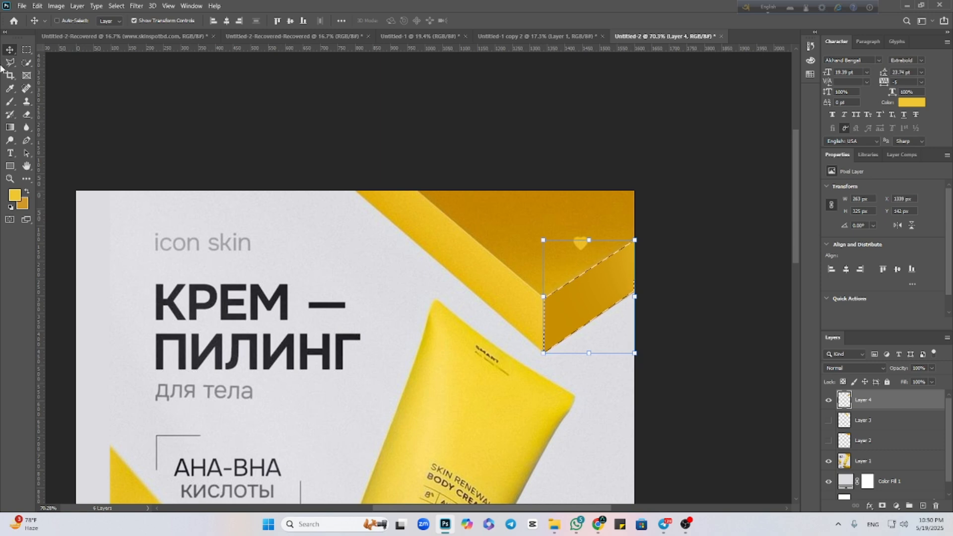
# Deselect the short side face, show all the painted block faces, and hide the reference poster layer.
pyautogui.click(738, 351)
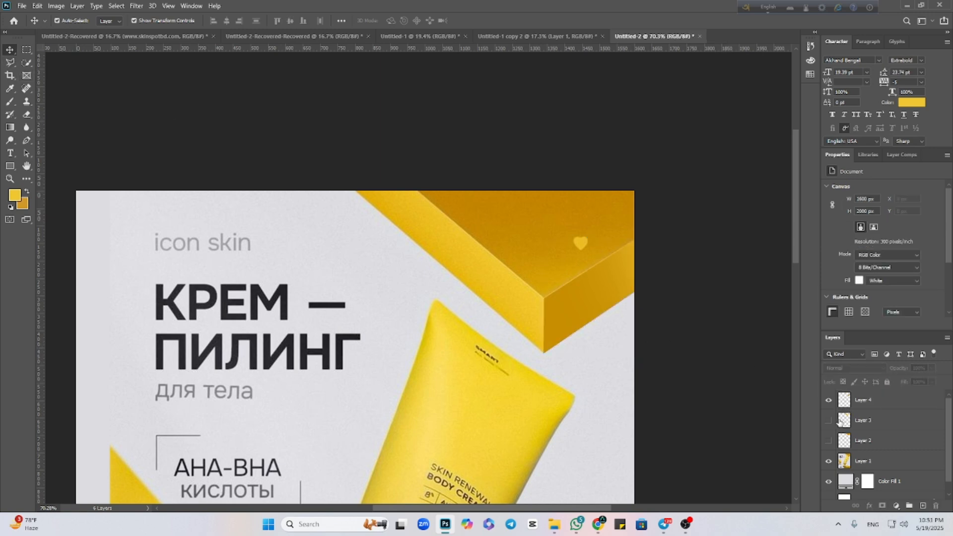
pyautogui.click(570, 405)
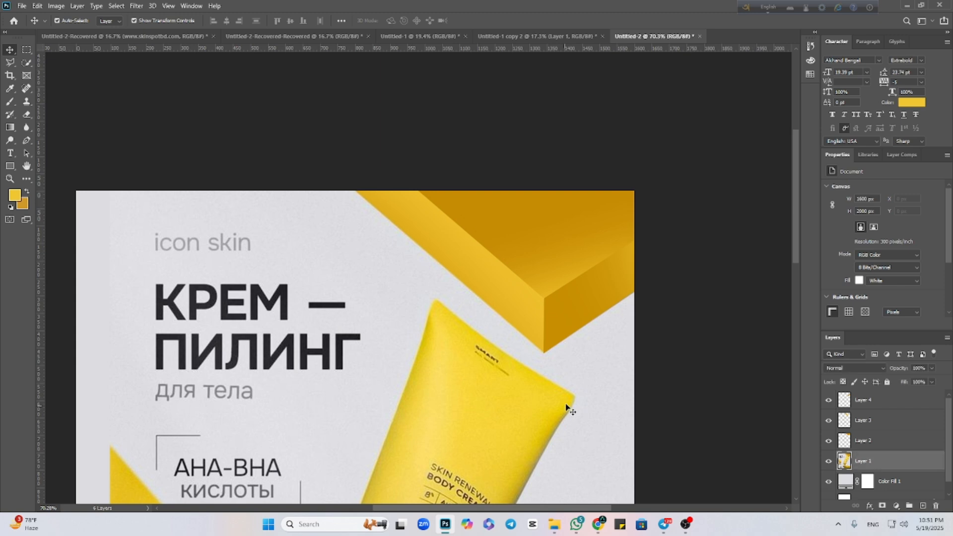
pyautogui.click(828, 461)
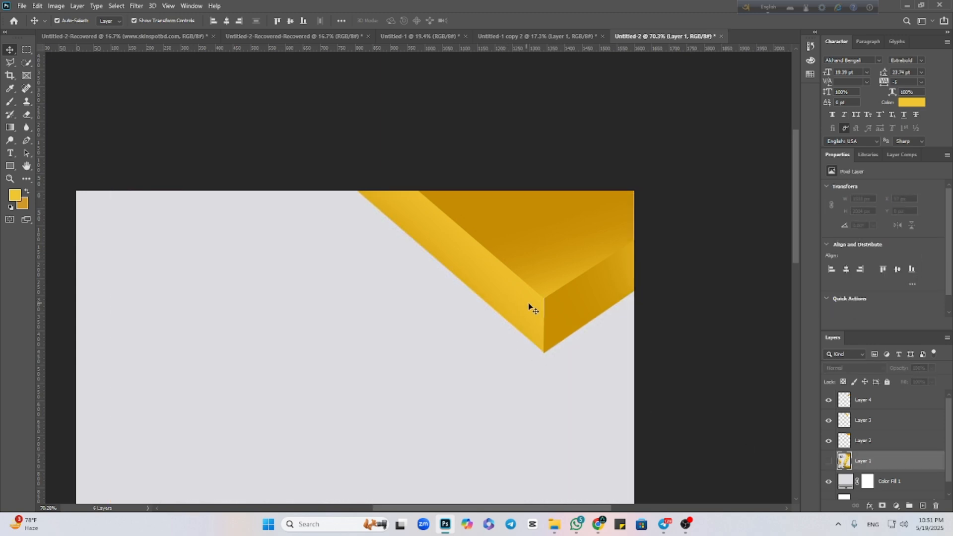
# Widen the block's top face to 620 px so it reaches the canvas's right edge, and nudge it into place.
pyautogui.scroll(2, 534, 308)
pyautogui.moveTo(650, 351); pyautogui.dragTo(571, 415)
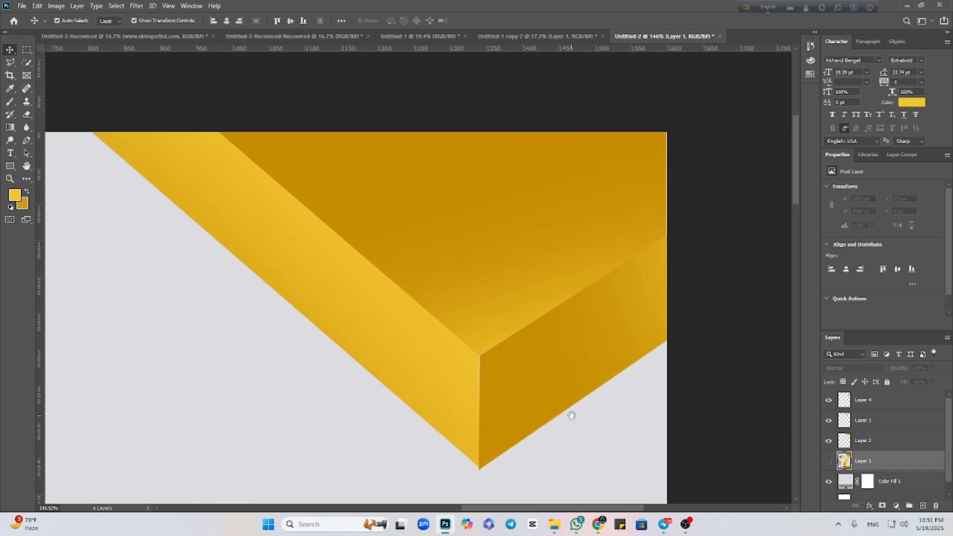
pyautogui.click(587, 235)
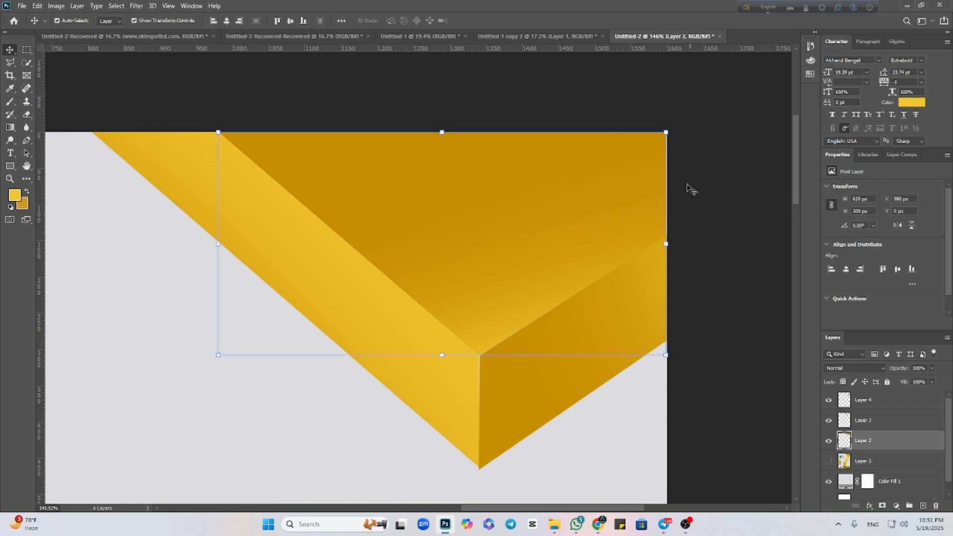
pyautogui.moveTo(666, 244); pyautogui.dragTo(667, 244)
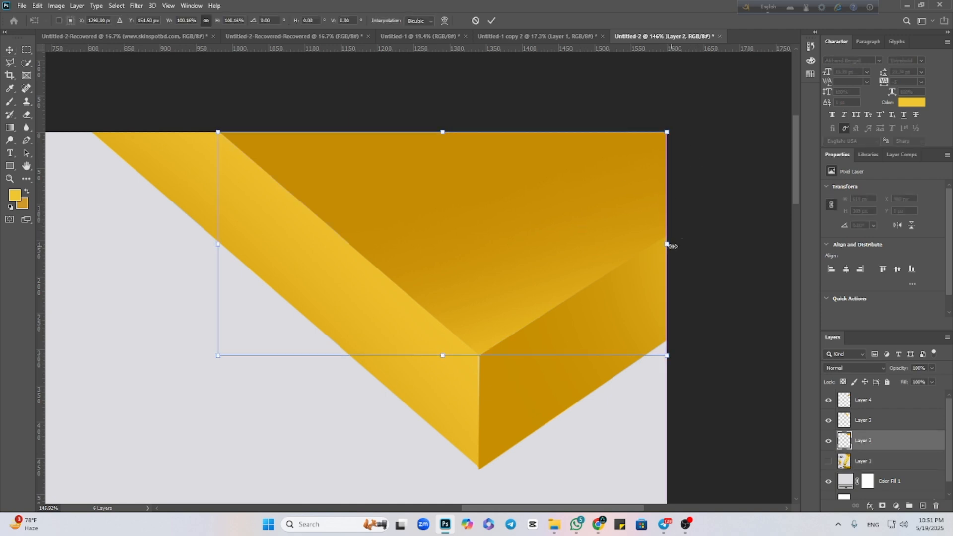
pyautogui.click(491, 20)
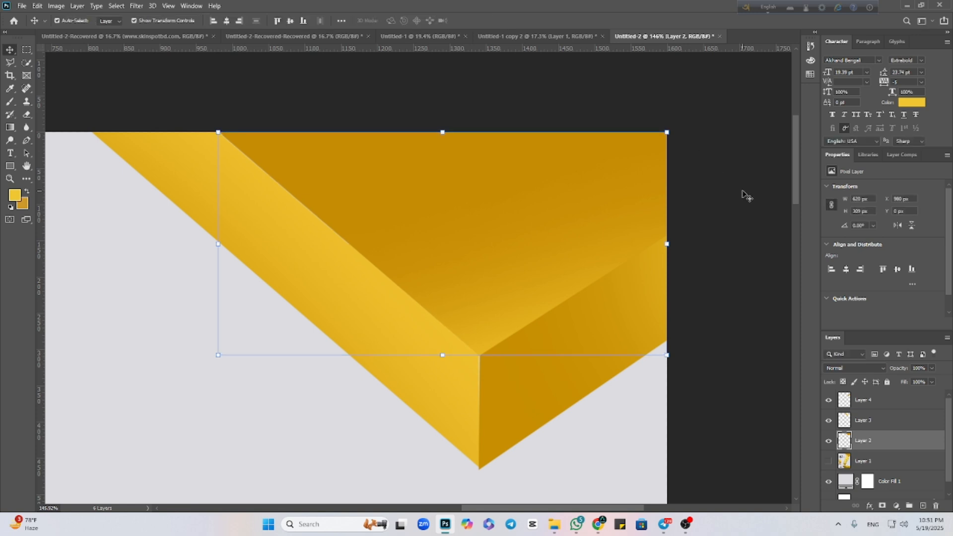
pyautogui.click(700, 245)
pyautogui.click(583, 199)
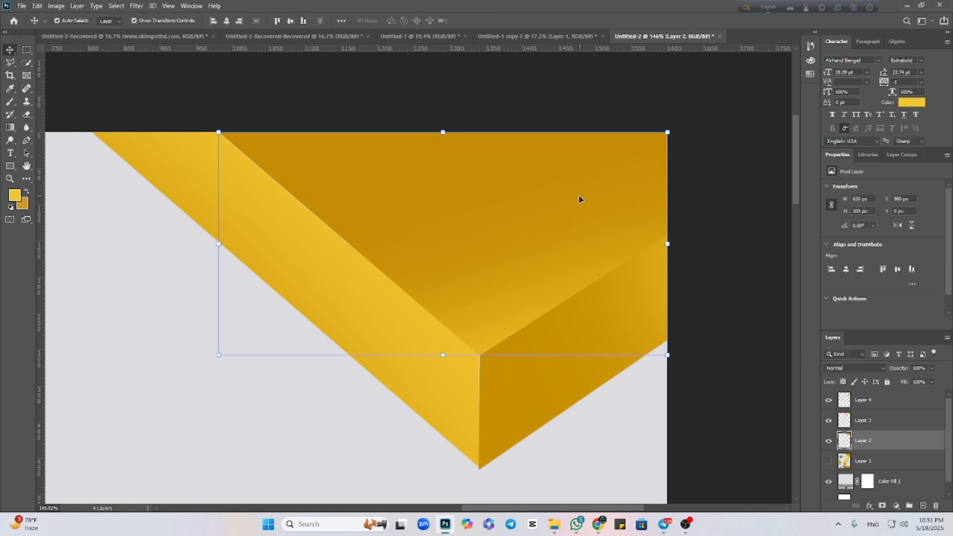
# Nudge the block's short side face and long side face to close the gaps between the painted faces.
pyautogui.click(763, 298)
pyautogui.click(571, 327)
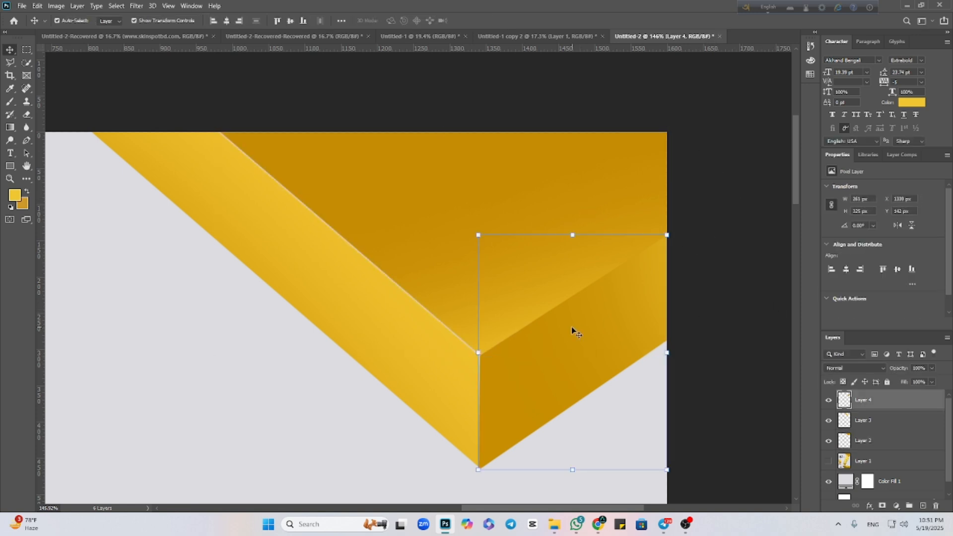
pyautogui.click(733, 382)
pyautogui.click(635, 347)
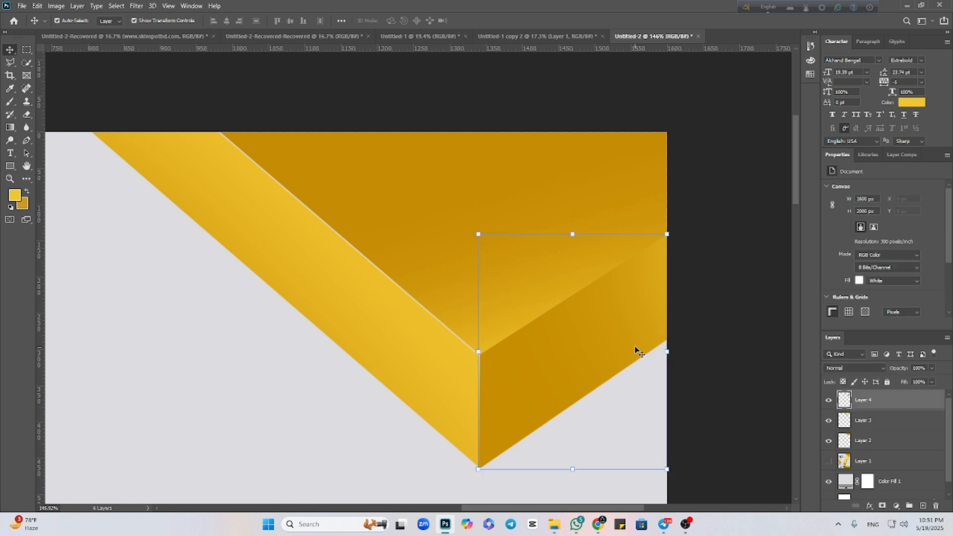
pyautogui.press('Down')
pyautogui.click(422, 353)
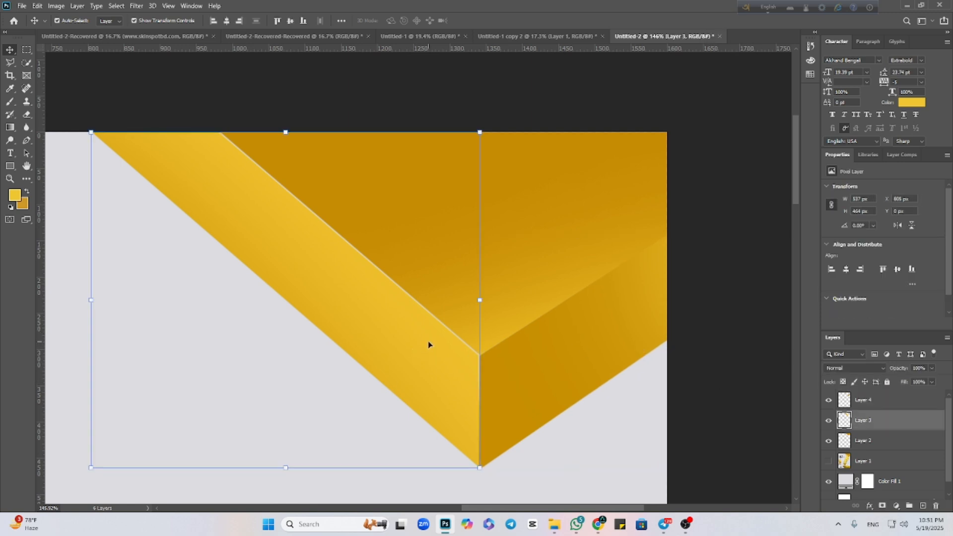
pyautogui.click(727, 388)
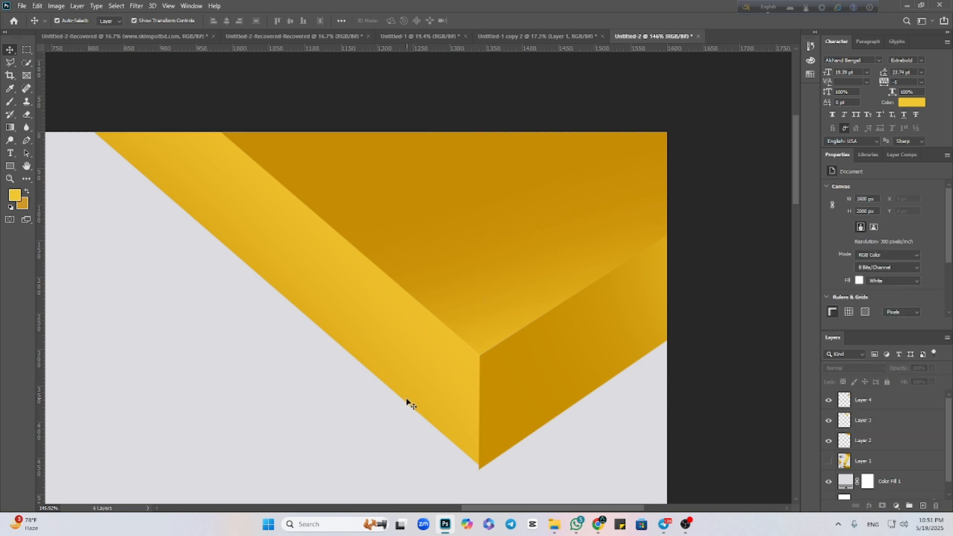
# Fine-tune the short side face's position to X 1340 px so its vertical edge meets the long side face.
pyautogui.scroll(4, 498, 419)
pyautogui.moveTo(518, 427); pyautogui.dragTo(504, 260)
pyautogui.scroll(-4, 493, 343)
pyautogui.scroll(-2, 493, 345)
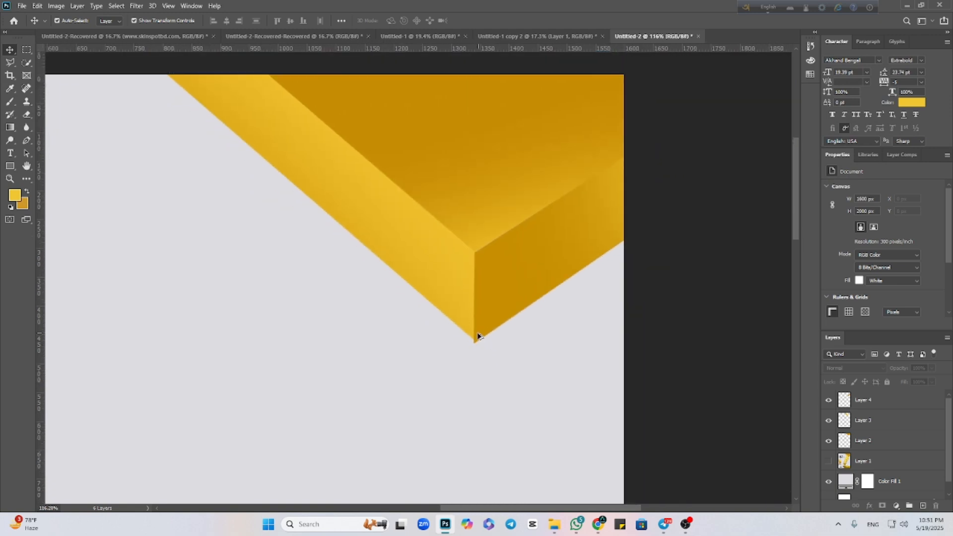
pyautogui.click(503, 298)
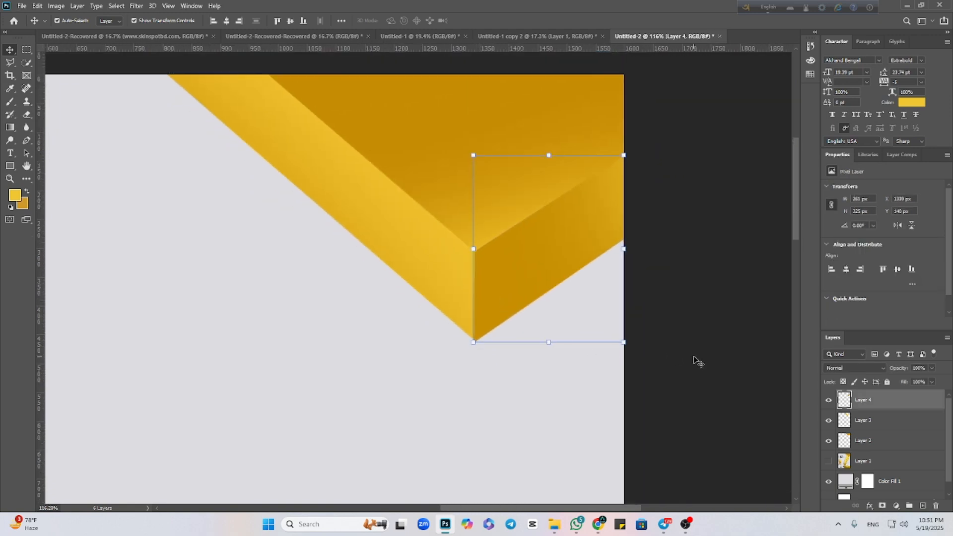
pyautogui.click(694, 357)
pyautogui.click(483, 307)
pyautogui.press('Right')
pyautogui.click(751, 327)
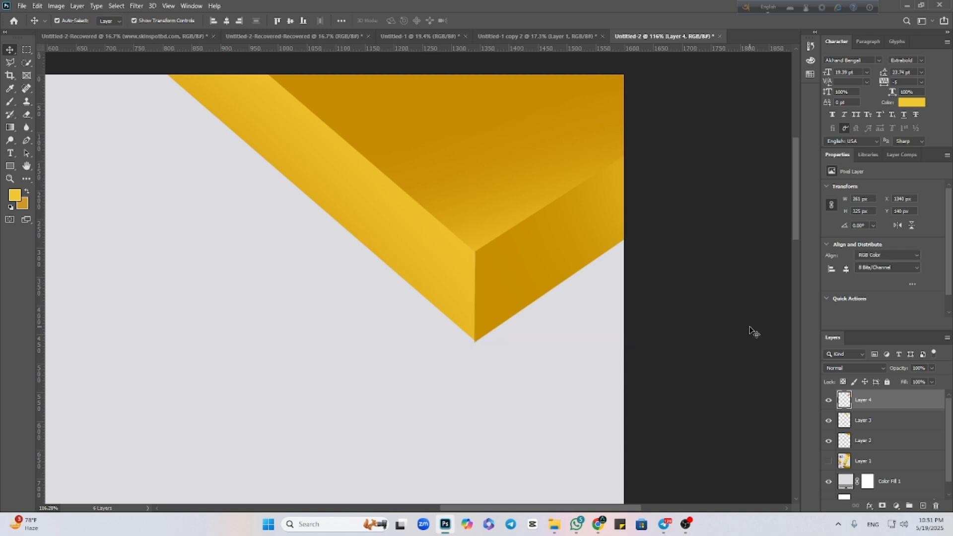
pyautogui.click(452, 310)
pyautogui.click(552, 288)
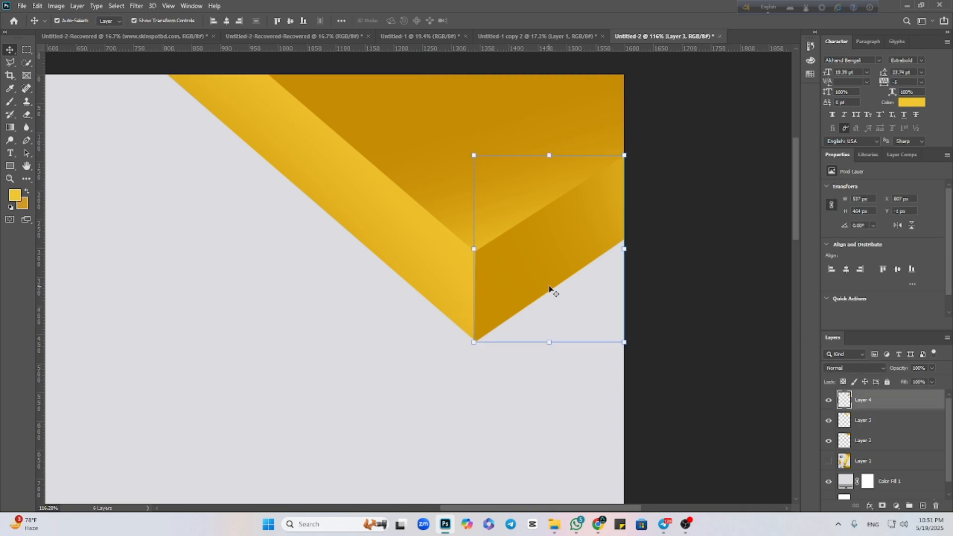
pyautogui.click(685, 322)
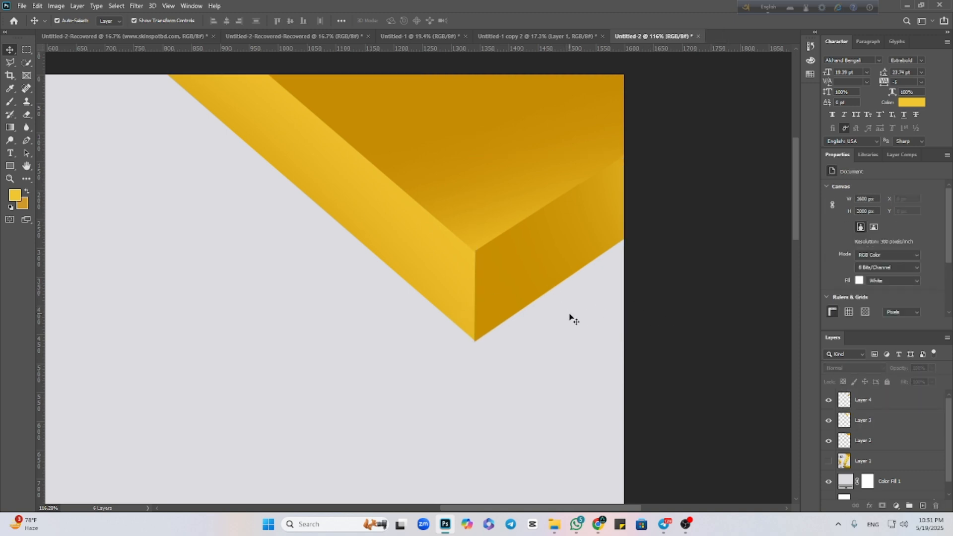
# Convert the three painted face layers of the corner block together into one smart object.
pyautogui.scroll(-3, 574, 320)
pyautogui.scroll(-3, 560, 324)
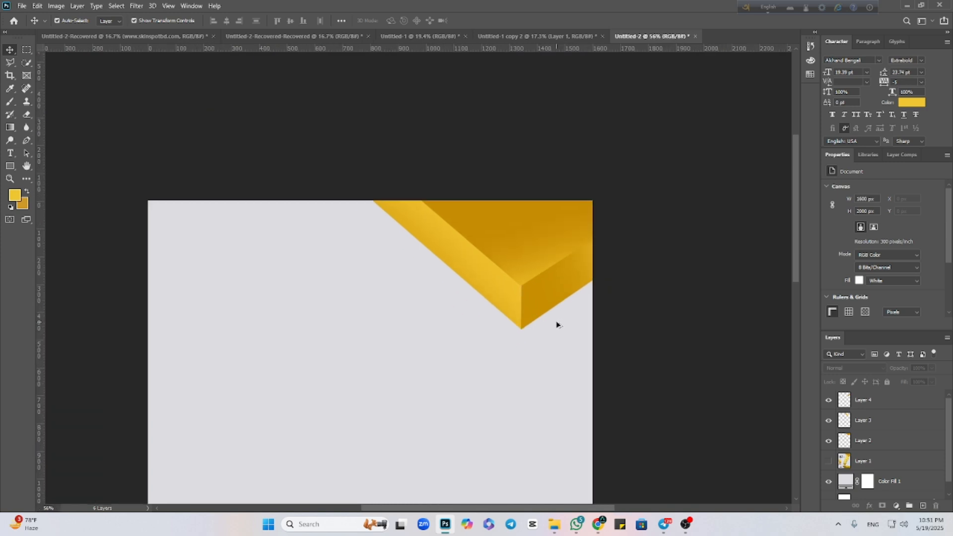
pyautogui.scroll(-1, 544, 327)
pyautogui.scroll(1, 544, 327)
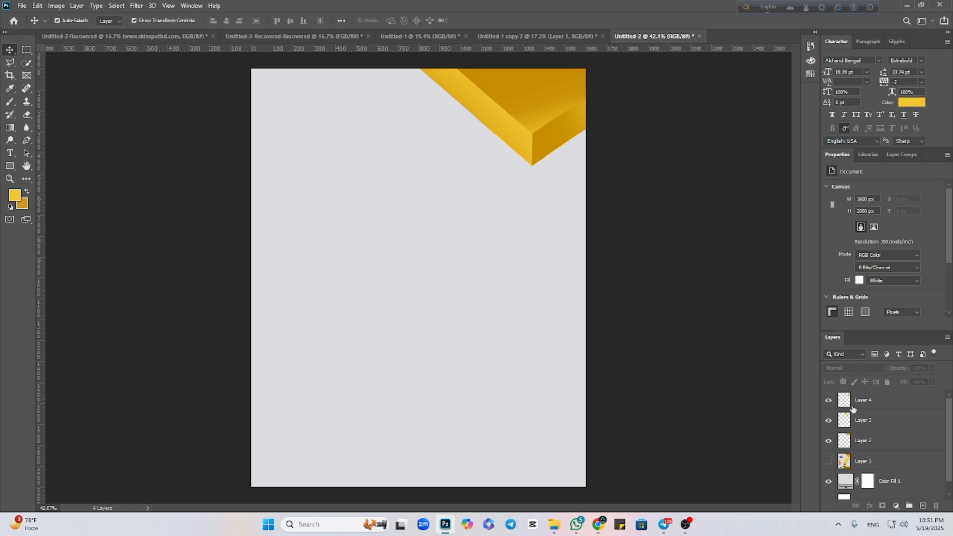
pyautogui.click(885, 444)
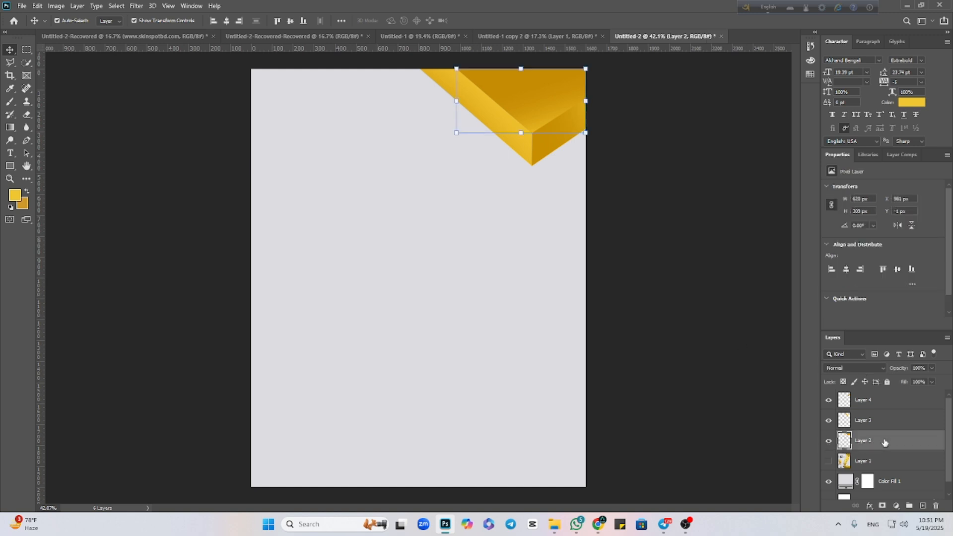
pyautogui.keyDown('shift'); pyautogui.click(896, 422); pyautogui.keyUp('shift')
pyautogui.keyDown('shift'); pyautogui.click(895, 401); pyautogui.keyUp('shift')
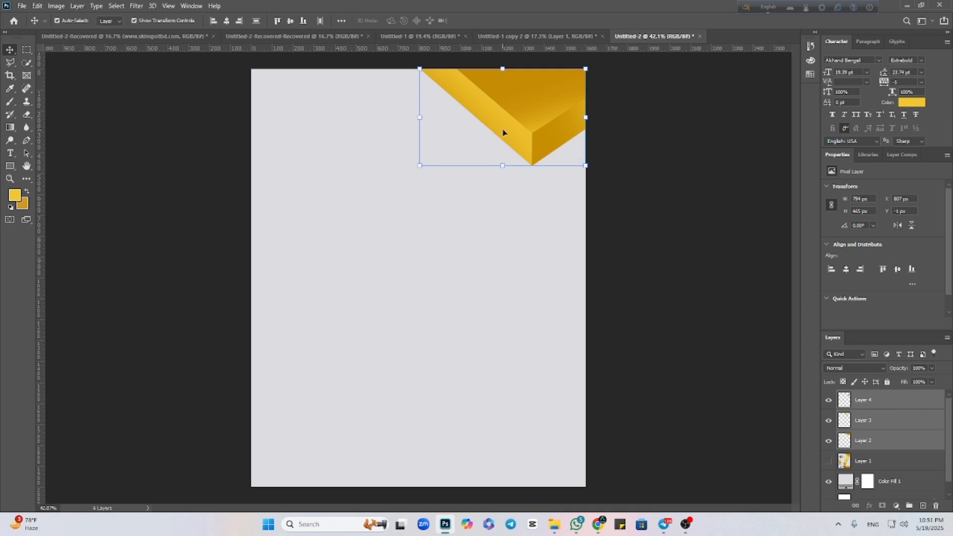
pyautogui.rightClick(894, 422)
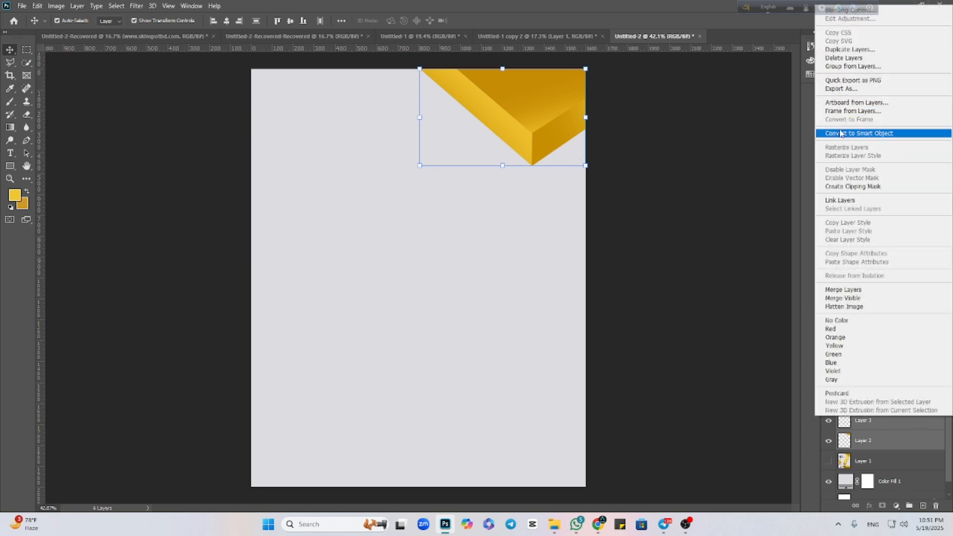
pyautogui.click(846, 129)
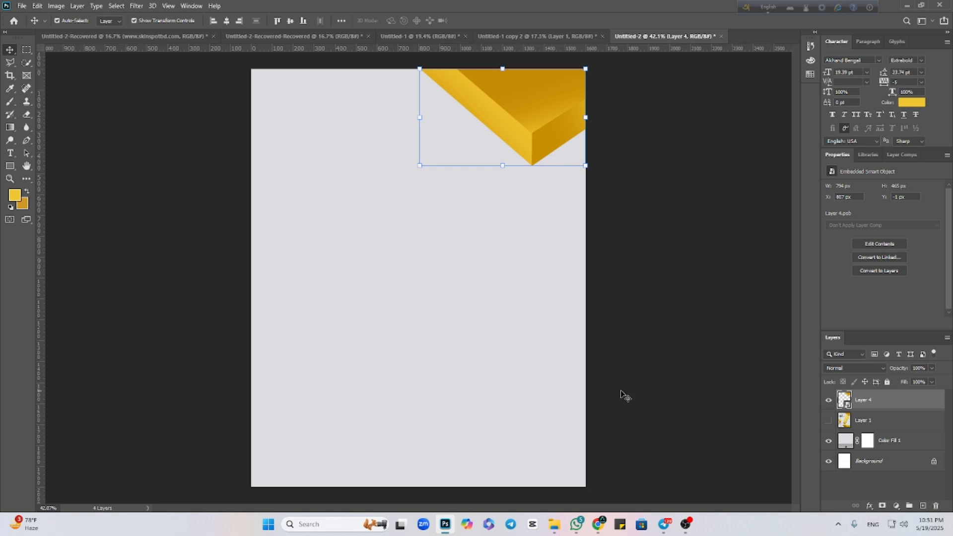
pyautogui.click(620, 350)
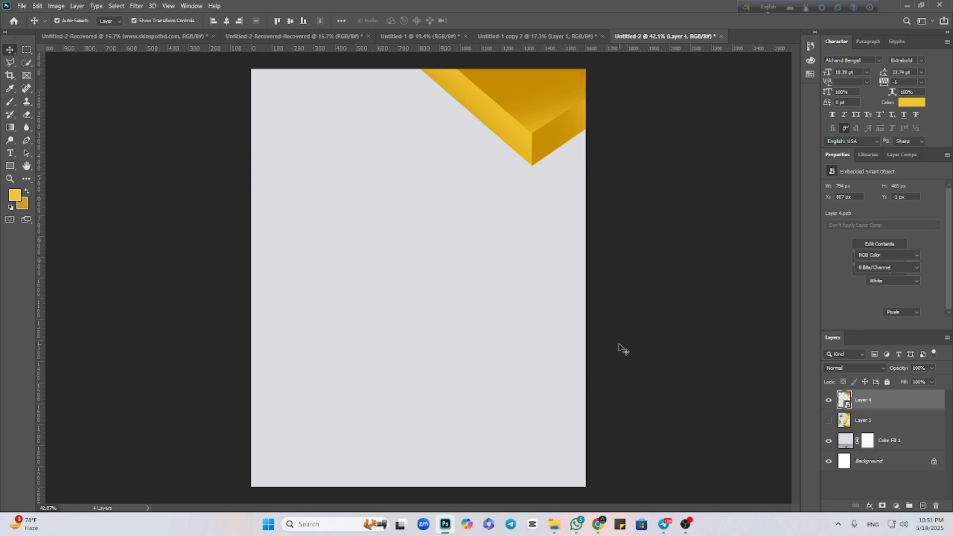
# Show the reference poster and outline the lower block's upper face with the Polygonal Lasso on a new layer.
pyautogui.click(829, 421)
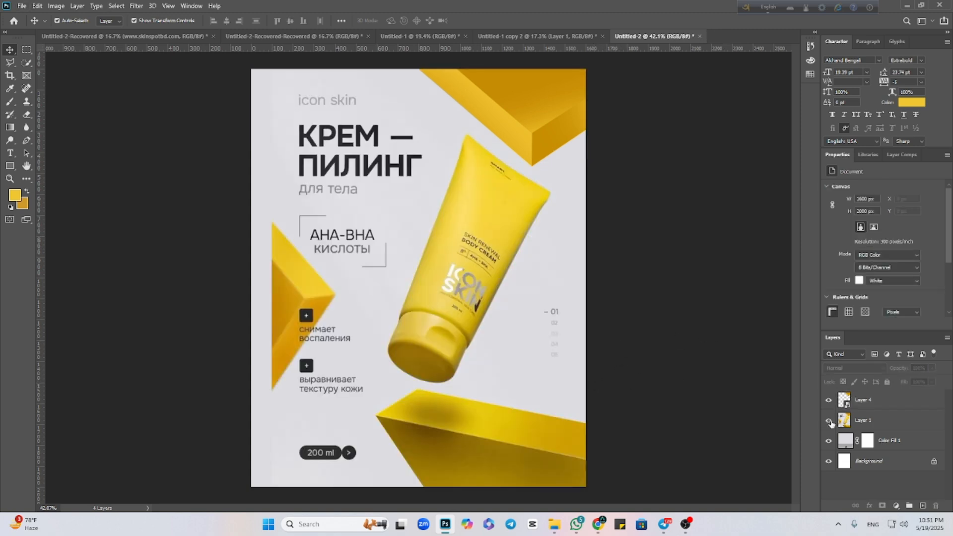
pyautogui.scroll(1, 544, 416)
pyautogui.scroll(-2, 546, 399)
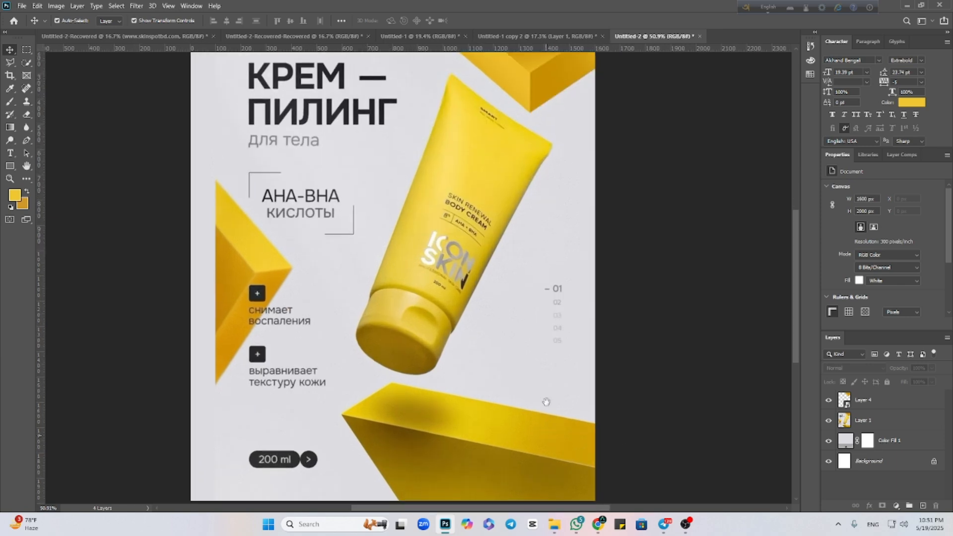
pyautogui.click(924, 505)
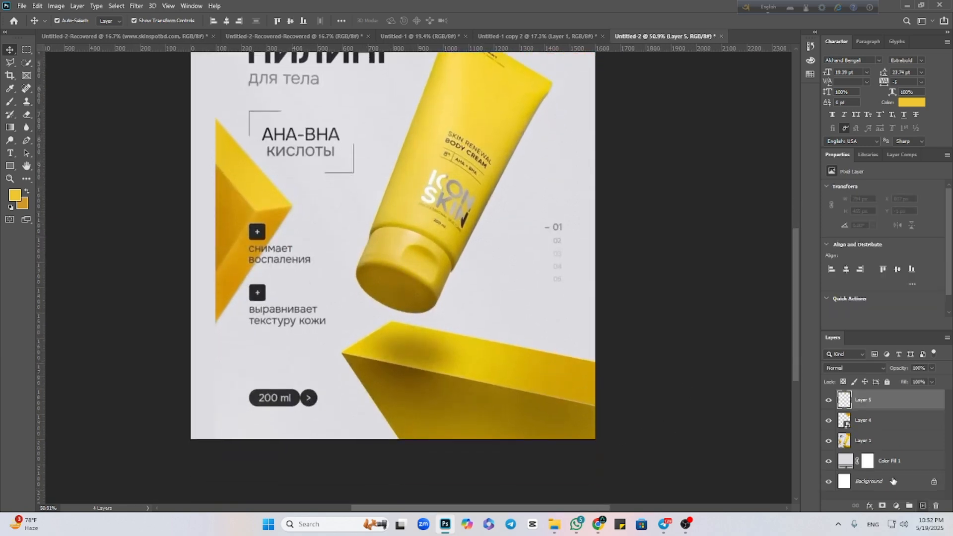
pyautogui.click(9, 64)
pyautogui.rightClick(10, 65)
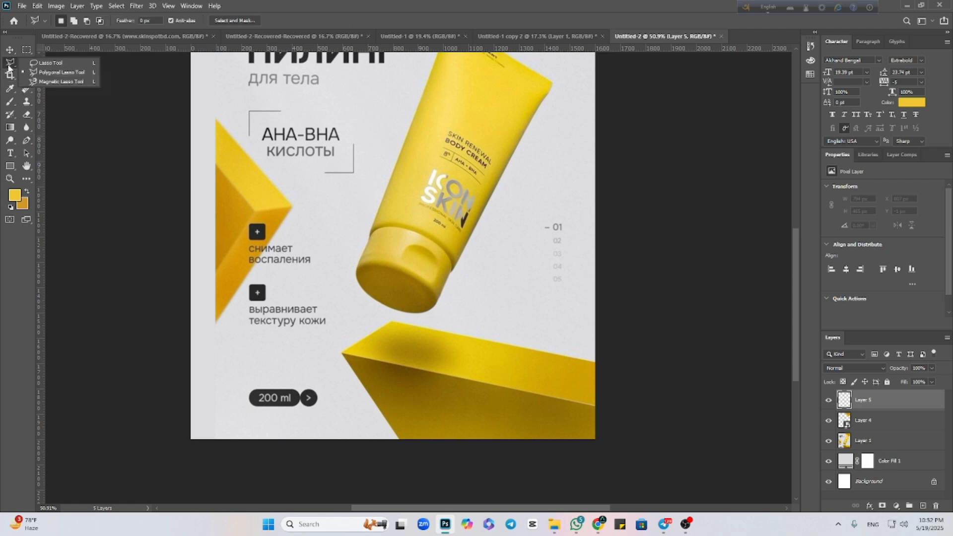
pyautogui.click(51, 74)
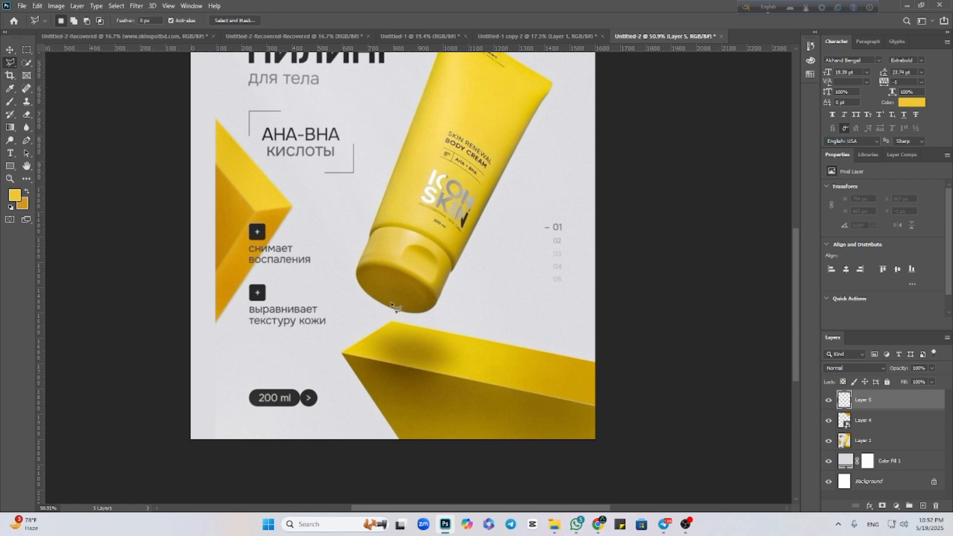
pyautogui.click(597, 363)
pyautogui.click(391, 322)
pyautogui.click(347, 355)
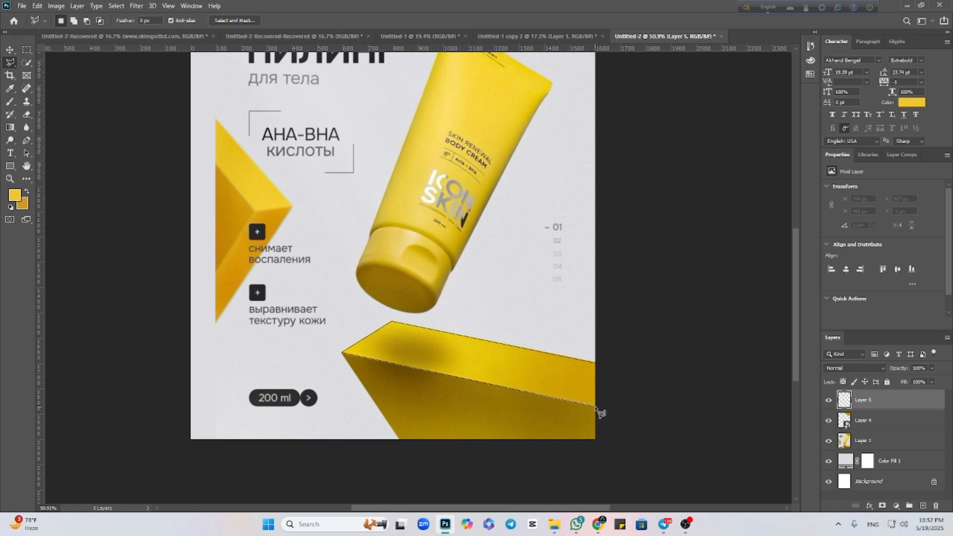
pyautogui.click(597, 364)
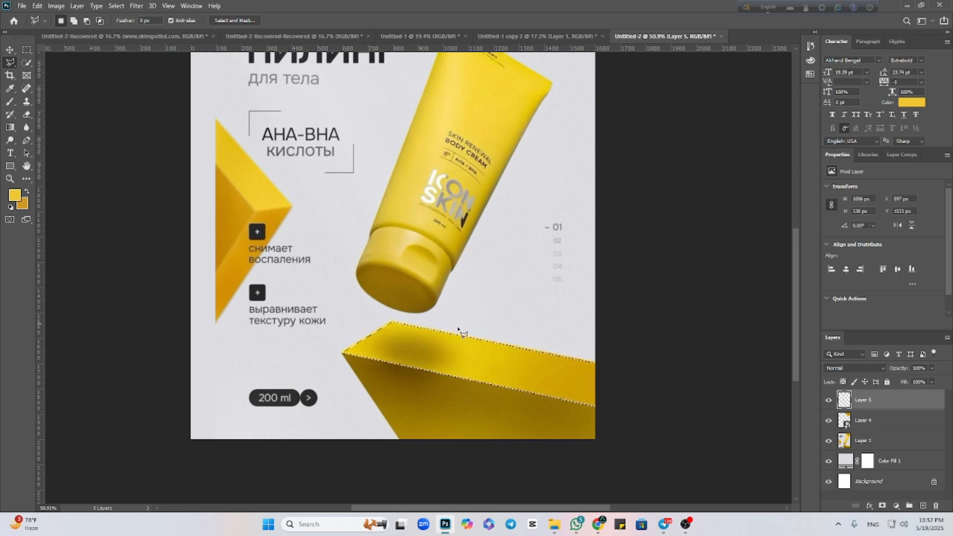
# Fill the selected upper face of the lower block with yellow #e5c309 sampled from the block, using the Brush.
pyautogui.click(14, 197)
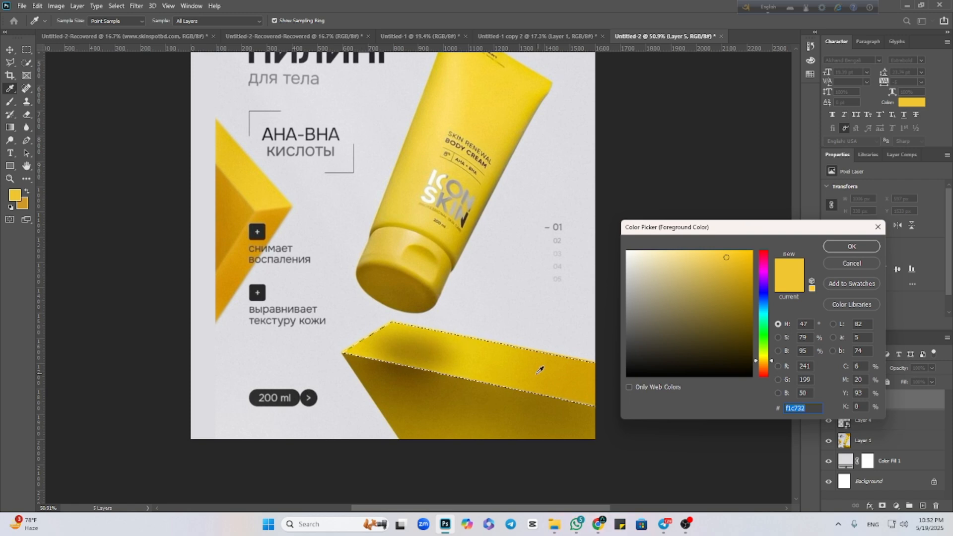
pyautogui.click(488, 362)
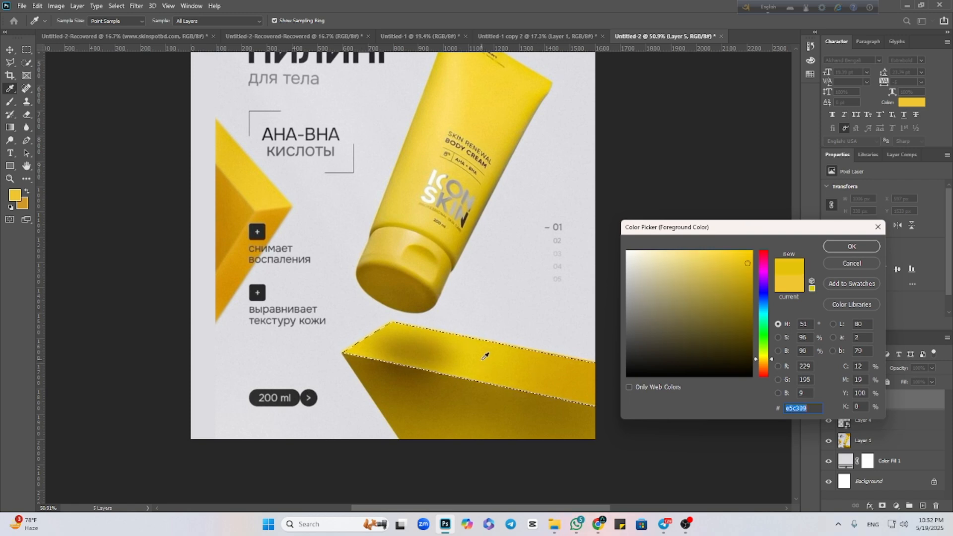
pyautogui.click(853, 244)
pyautogui.click(9, 101)
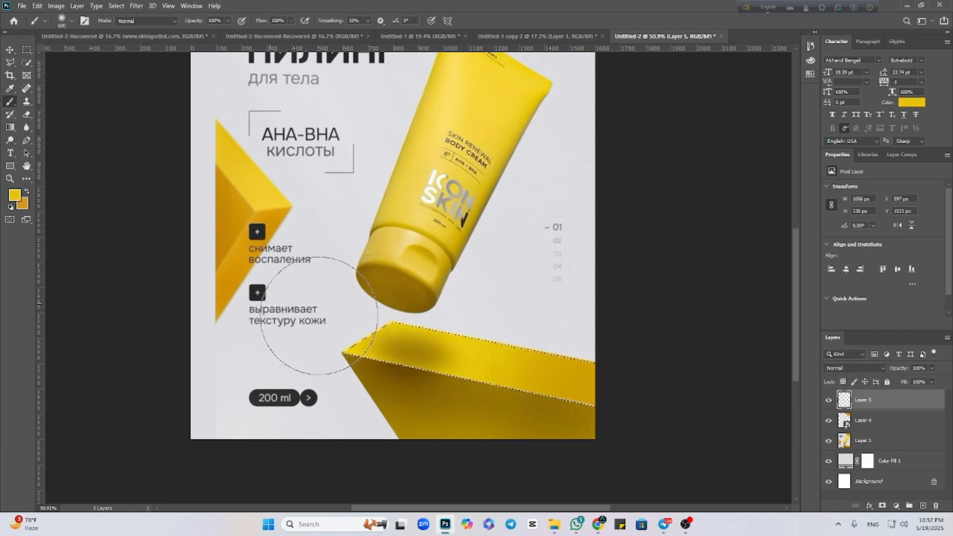
pyautogui.moveTo(318, 343); pyautogui.dragTo(624, 409)
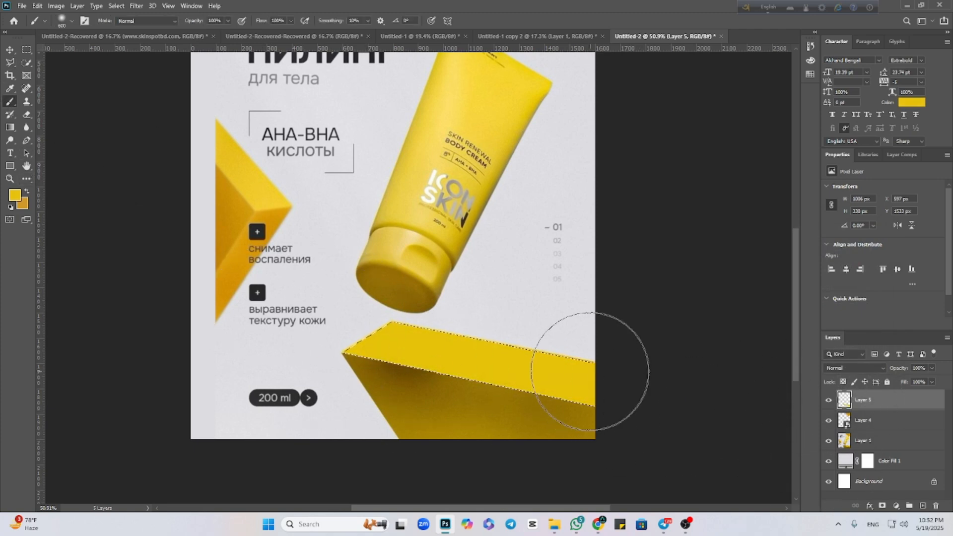
# Lower the Brush flow, reload the upper face's selection and try shading its far end with a dark tone sampled from the block.
pyautogui.hotkey('ctrl', 'd')
pyautogui.click(15, 194)
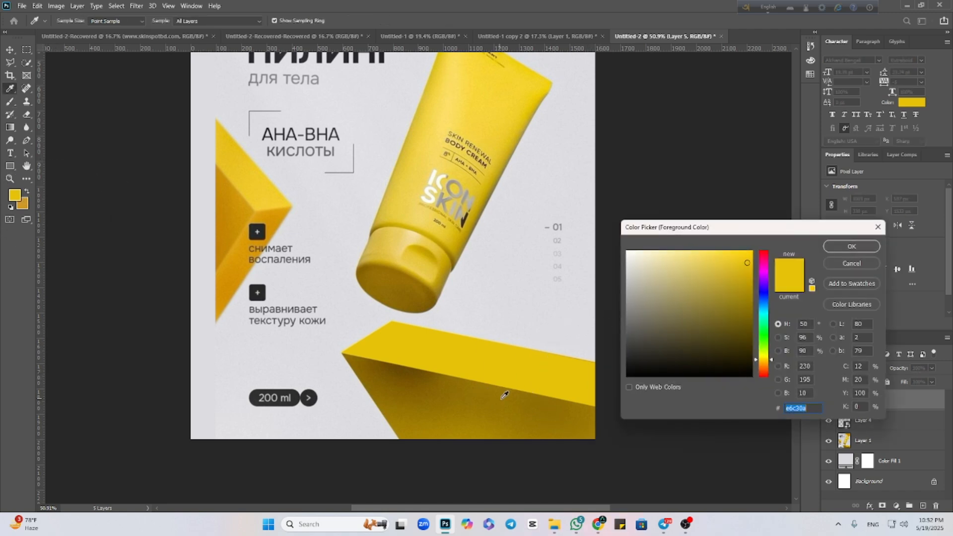
pyautogui.click(581, 366)
pyautogui.click(849, 246)
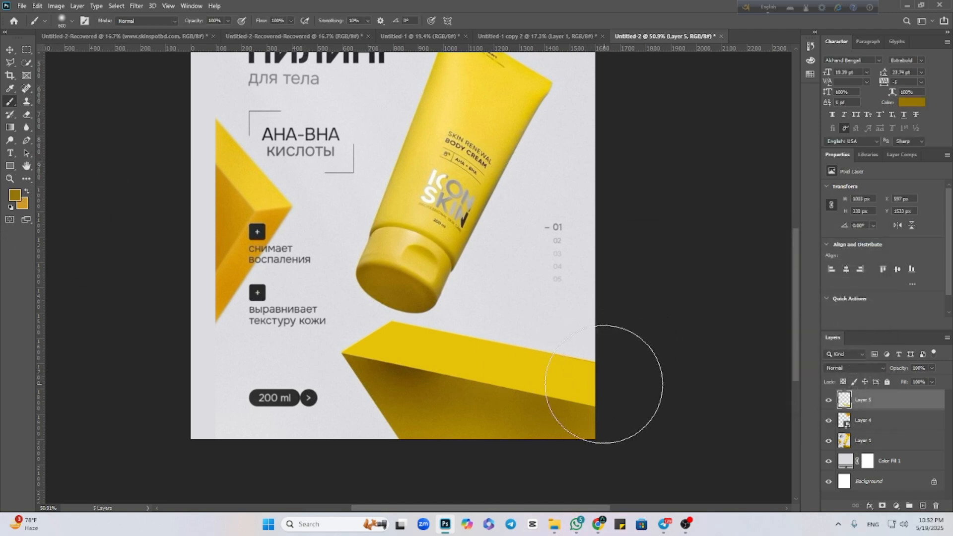
pyautogui.click(290, 21)
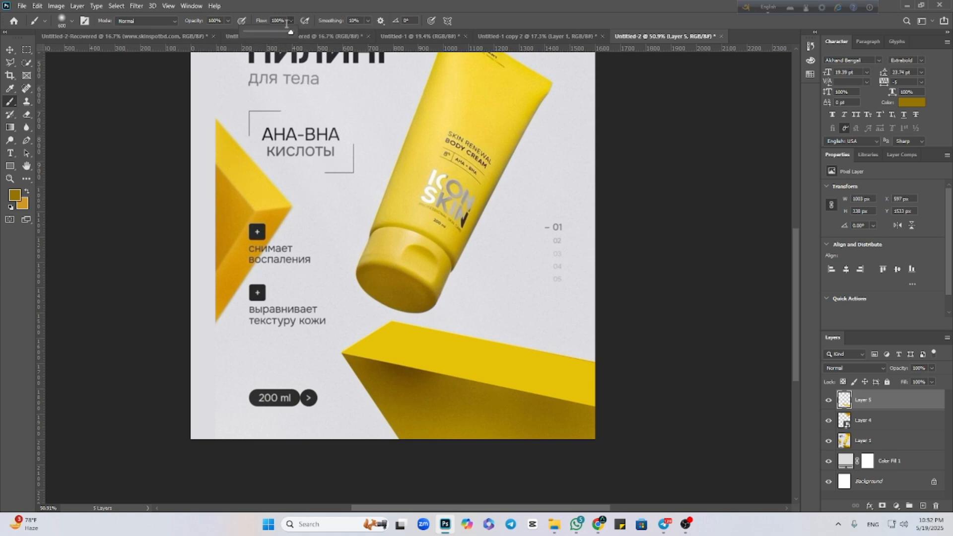
pyautogui.click(598, 384)
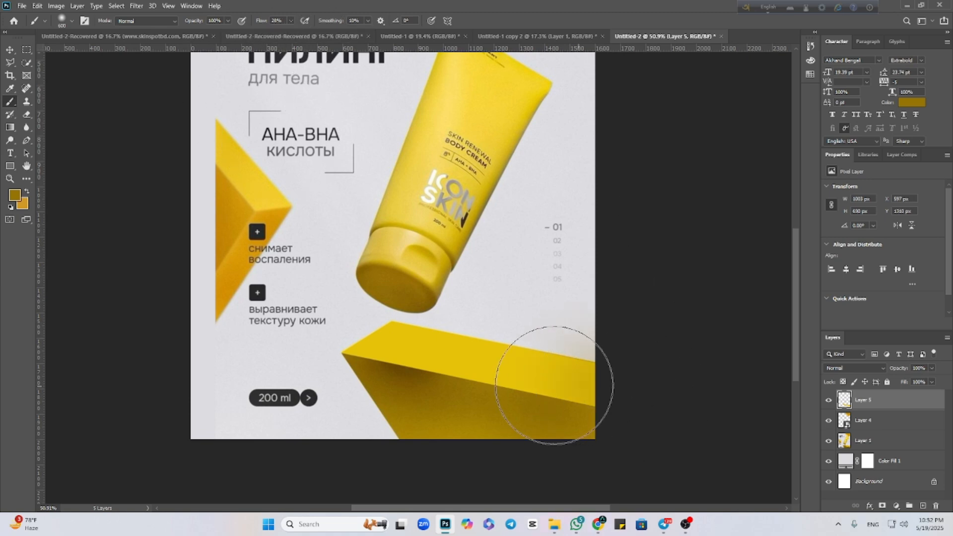
pyautogui.keyDown('ctrl'); pyautogui.click(844, 401); pyautogui.keyUp('ctrl')
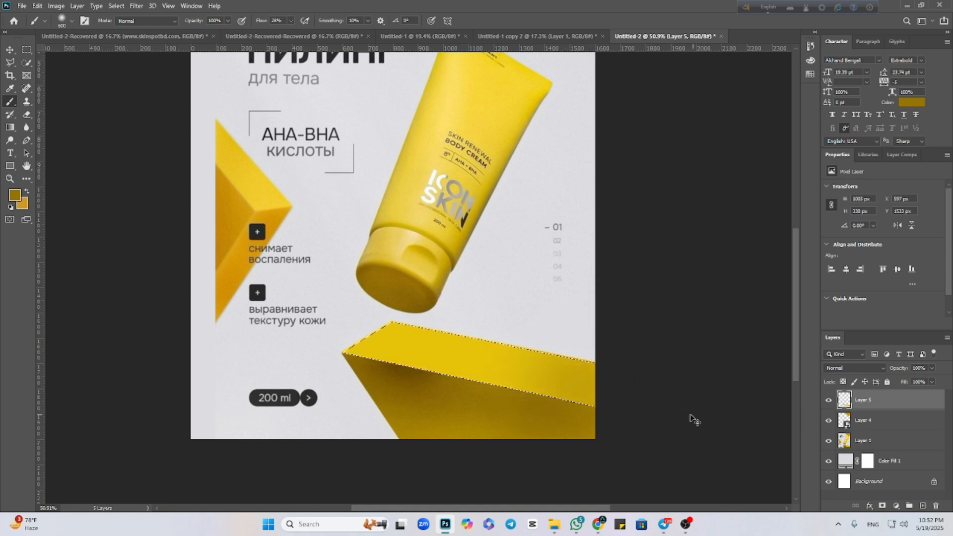
pyautogui.hotkey('ctrl', 'z')
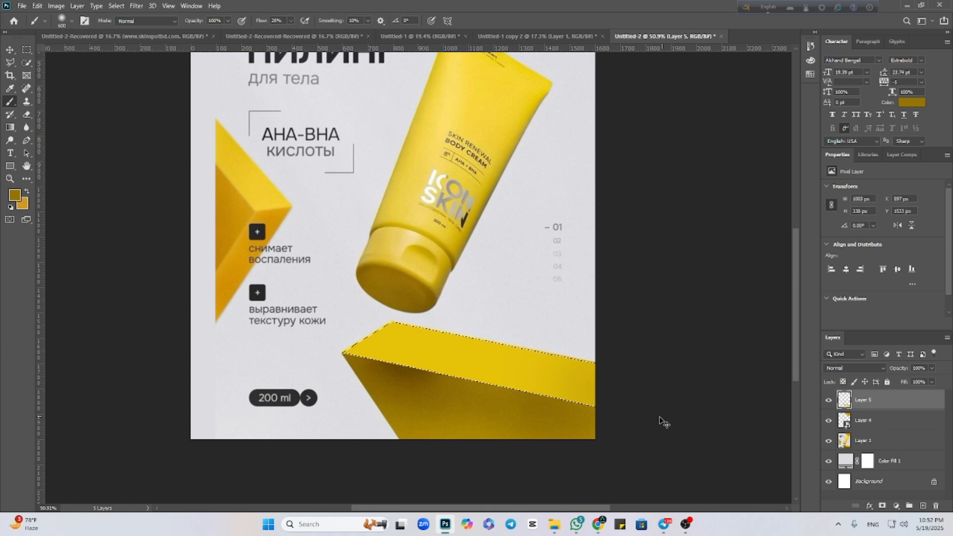
# Softly shade the far end of the upper face with orange #c68c05 sampled from the corner block, and clear the selection.
pyautogui.click(14, 195)
pyautogui.click(232, 208)
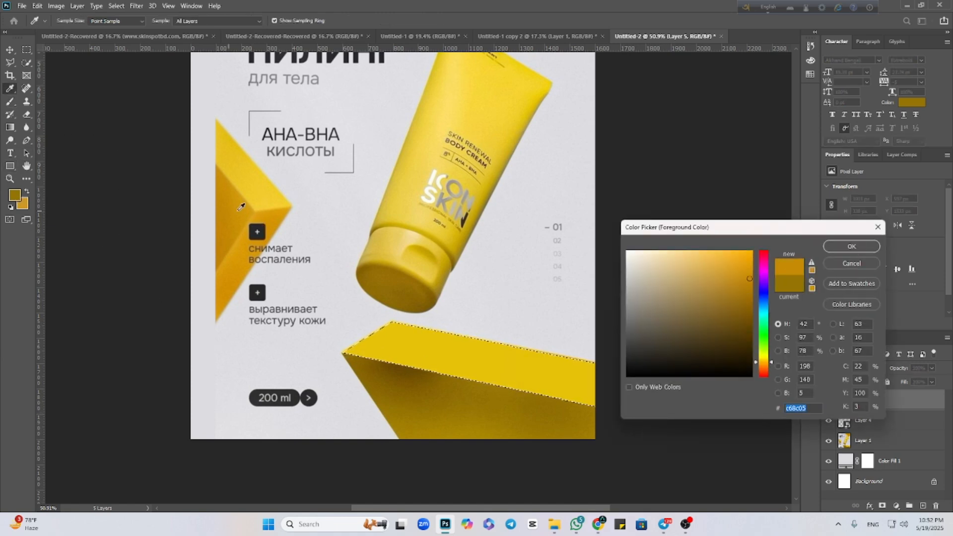
pyautogui.click(852, 247)
pyautogui.moveTo(664, 383)
pyautogui.mouseDown()
pyautogui.moveTo(549, 379)
pyautogui.moveTo(561, 382)
pyautogui.mouseUp()
pyautogui.hotkey('ctrl', 'd')
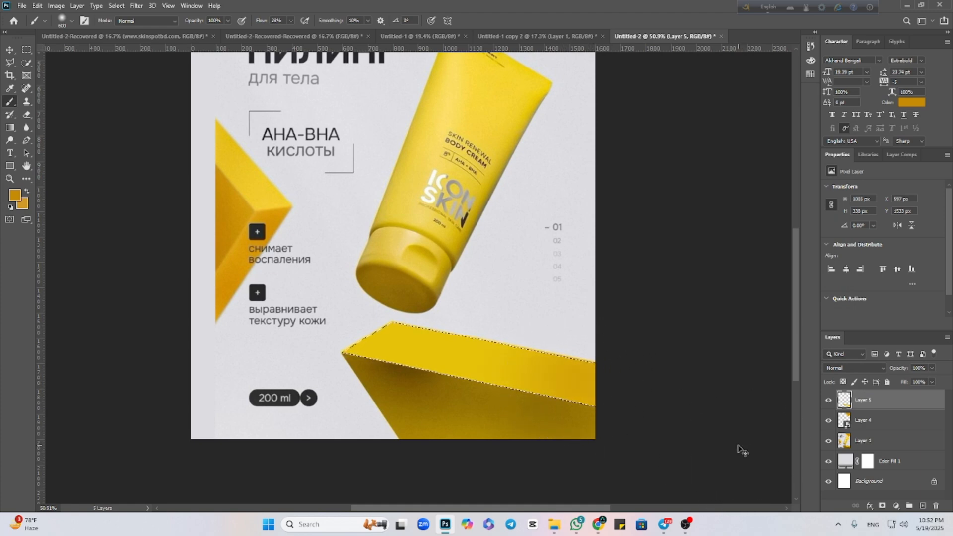
# Hide the painted upper face and outline the lower block's front face with the Polygonal Lasso on a new layer.
pyautogui.click(9, 50)
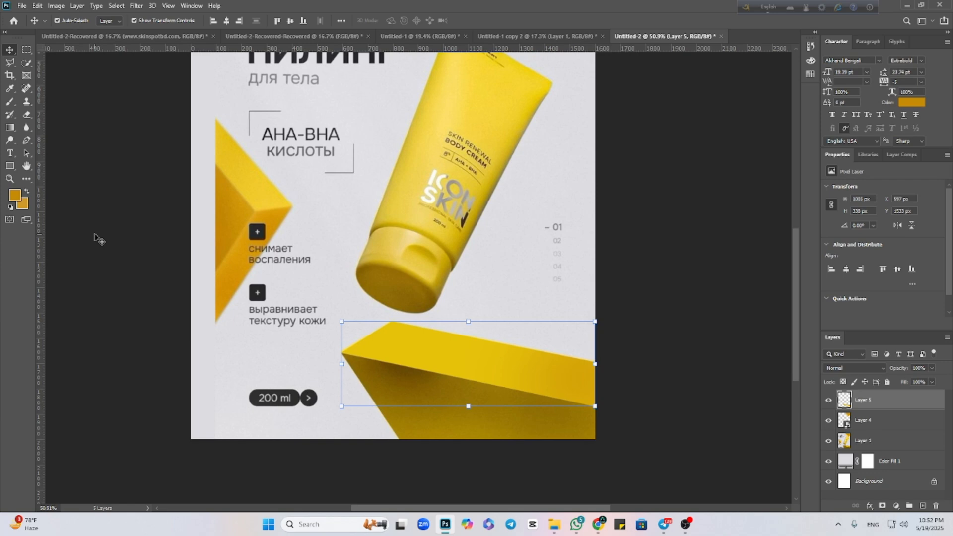
pyautogui.click(828, 400)
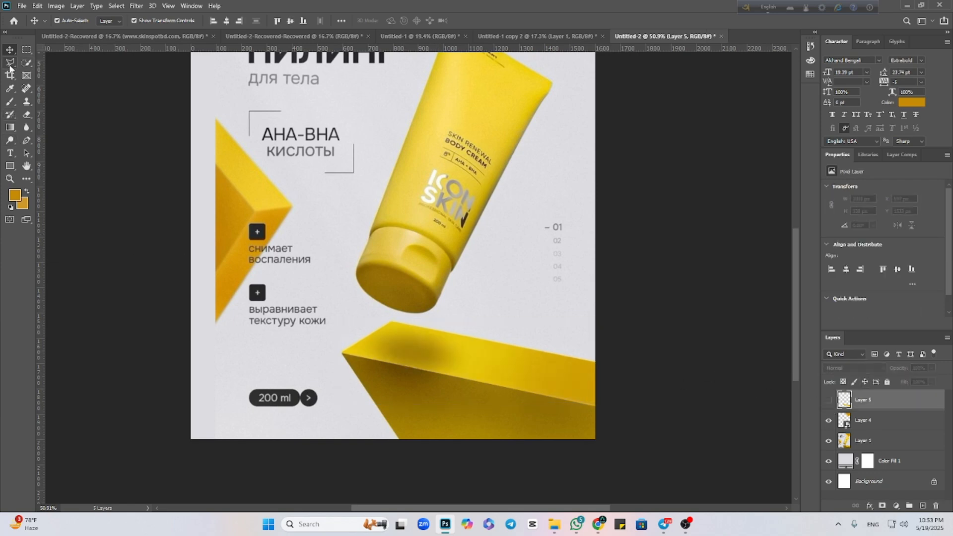
pyautogui.click(10, 63)
pyautogui.click(922, 505)
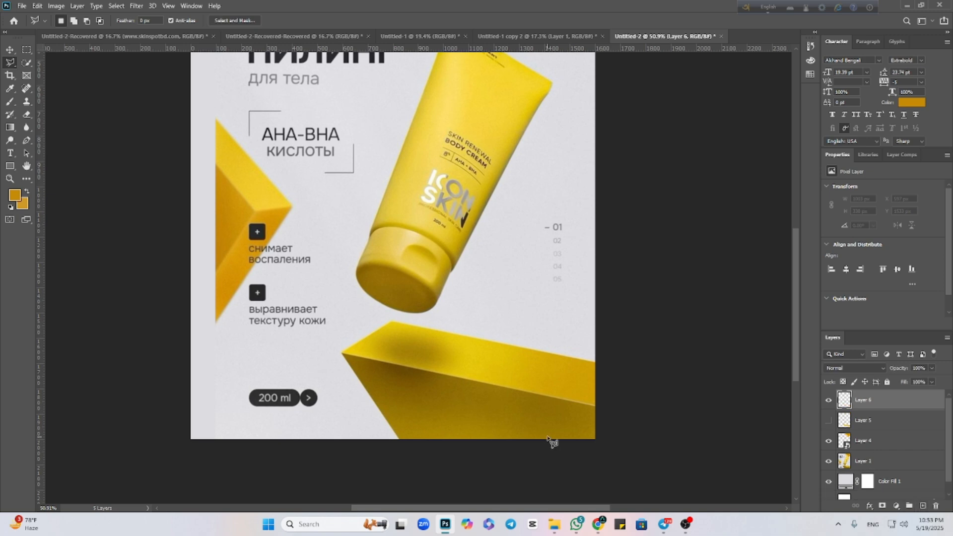
pyautogui.click(595, 406)
pyautogui.click(399, 441)
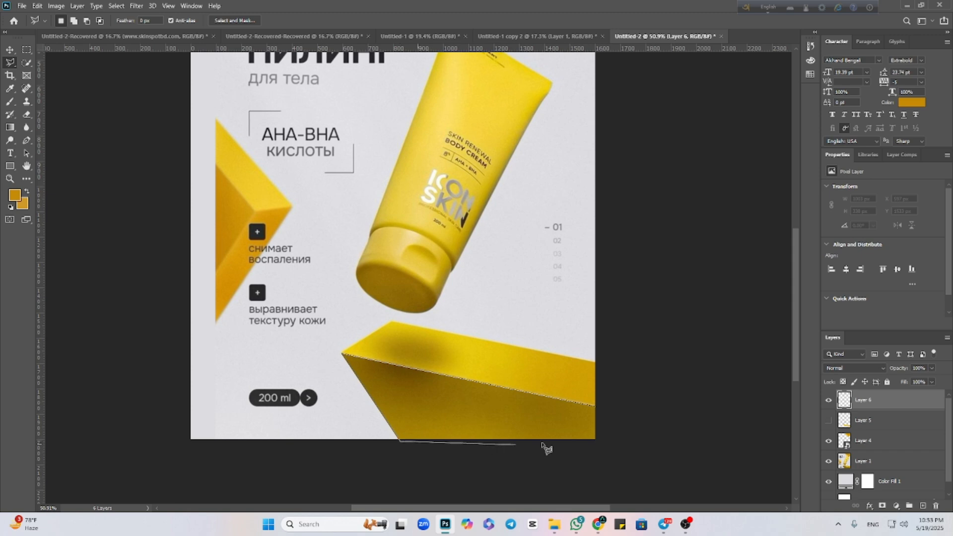
pyautogui.click(597, 442)
pyautogui.click(597, 408)
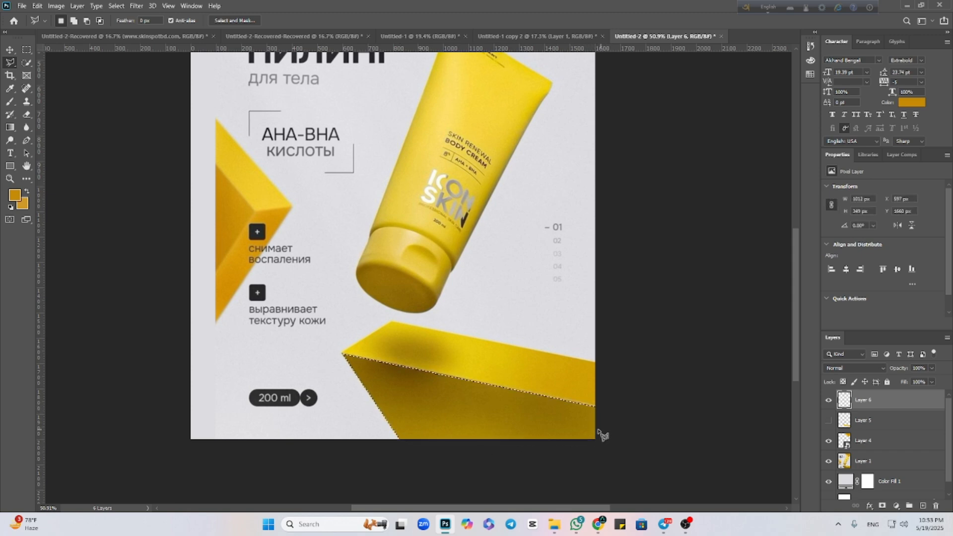
# Fill the selected front face of the lower block with dark brown #8d6c03 sampled from the block, using the Brush.
pyautogui.click(15, 196)
pyautogui.click(431, 395)
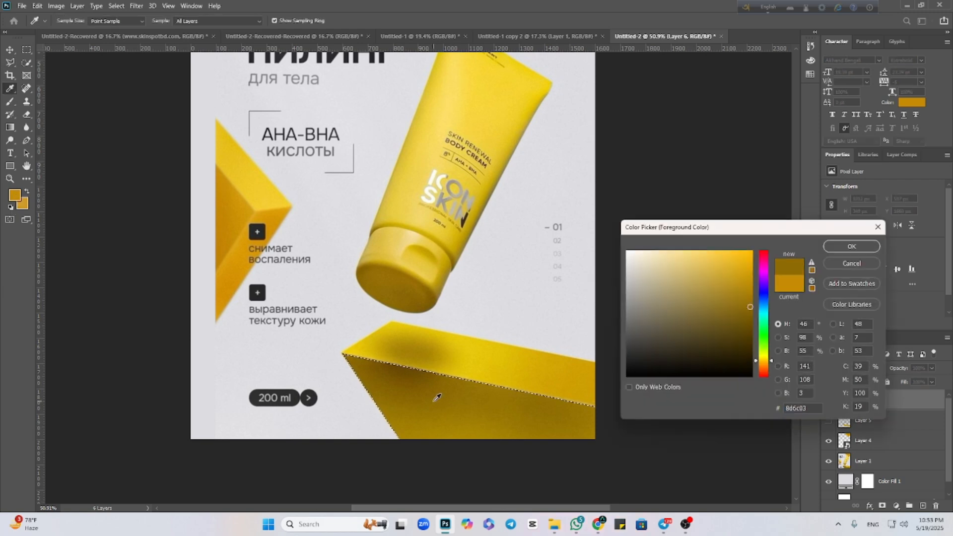
pyautogui.click(842, 247)
pyautogui.press('b')
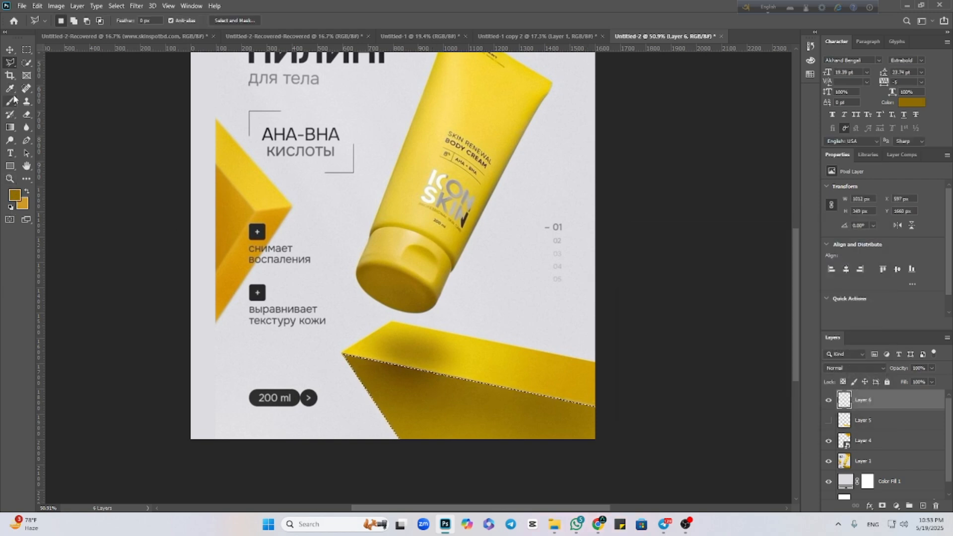
pyautogui.moveTo(260, 361)
pyautogui.mouseDown()
pyautogui.moveTo(274, 400)
pyautogui.moveTo(593, 420)
pyautogui.moveTo(229, 364)
pyautogui.moveTo(696, 464)
pyautogui.mouseUp()
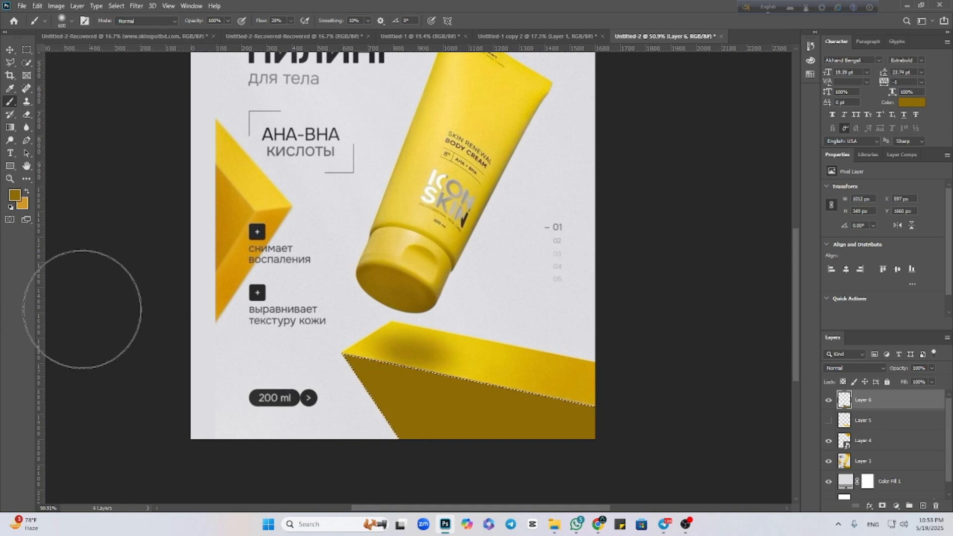
# Brush yellow #e5c309, sampled from the upper face, softly over the lower part of the dark front face.
pyautogui.click(15, 195)
pyautogui.click(479, 362)
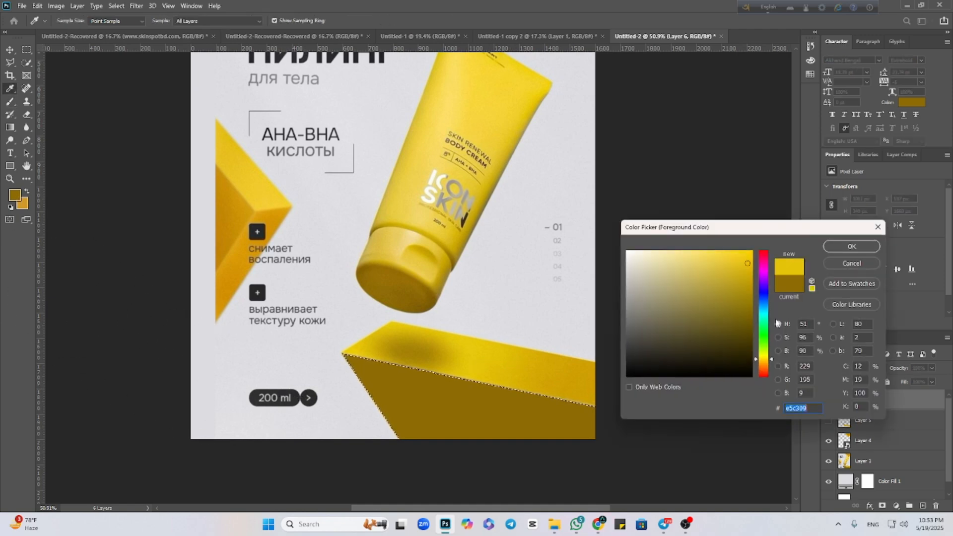
pyautogui.click(851, 247)
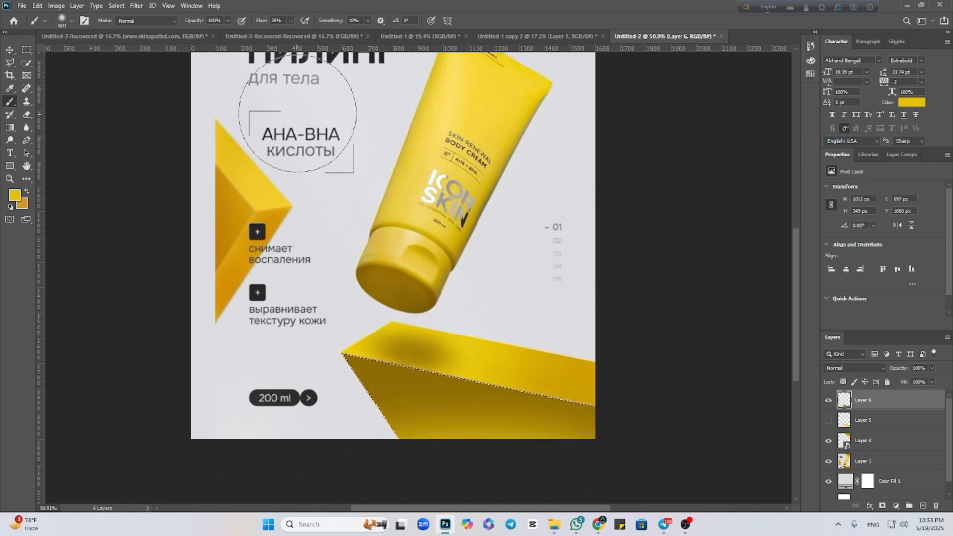
# Repaint the front face at 100% Brush flow, first in yellow and finally in orange #d49102 sampled from the corner block.
pyautogui.click(291, 21)
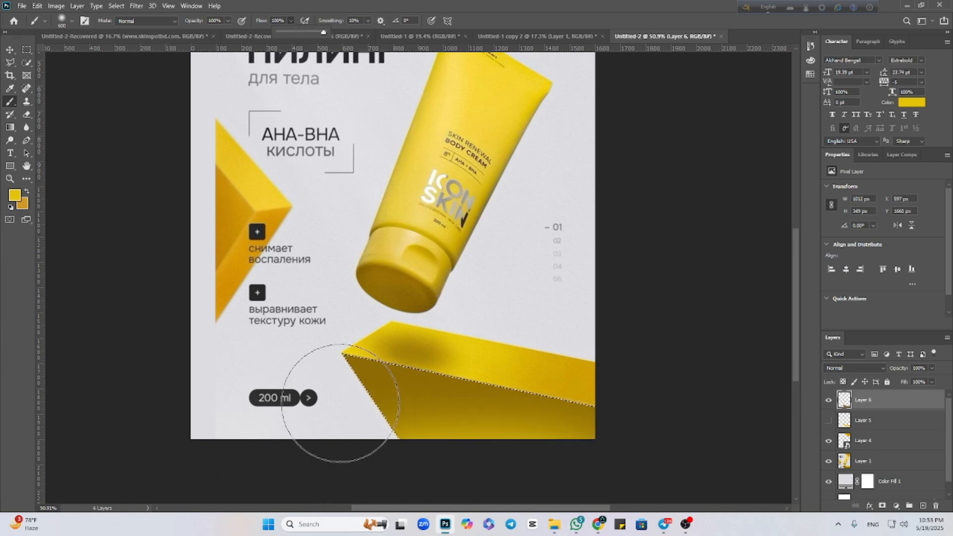
pyautogui.moveTo(341, 487)
pyautogui.mouseDown()
pyautogui.moveTo(458, 499)
pyautogui.moveTo(255, 383)
pyautogui.mouseUp()
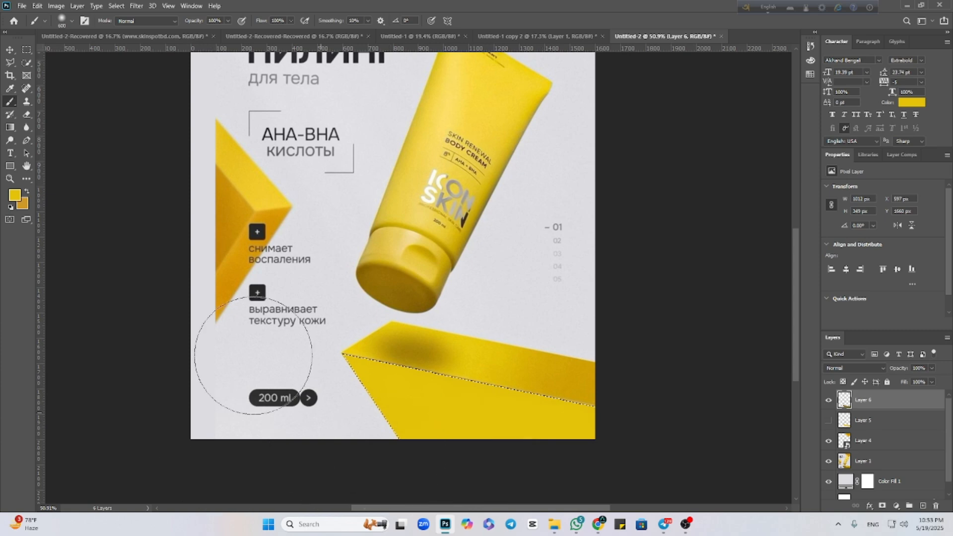
pyautogui.click(14, 199)
pyautogui.click(214, 260)
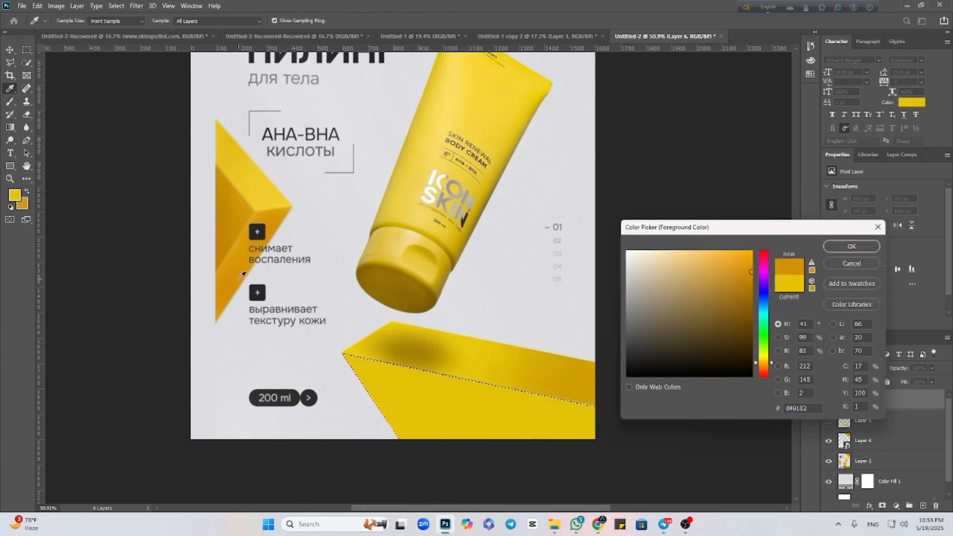
pyautogui.click(851, 247)
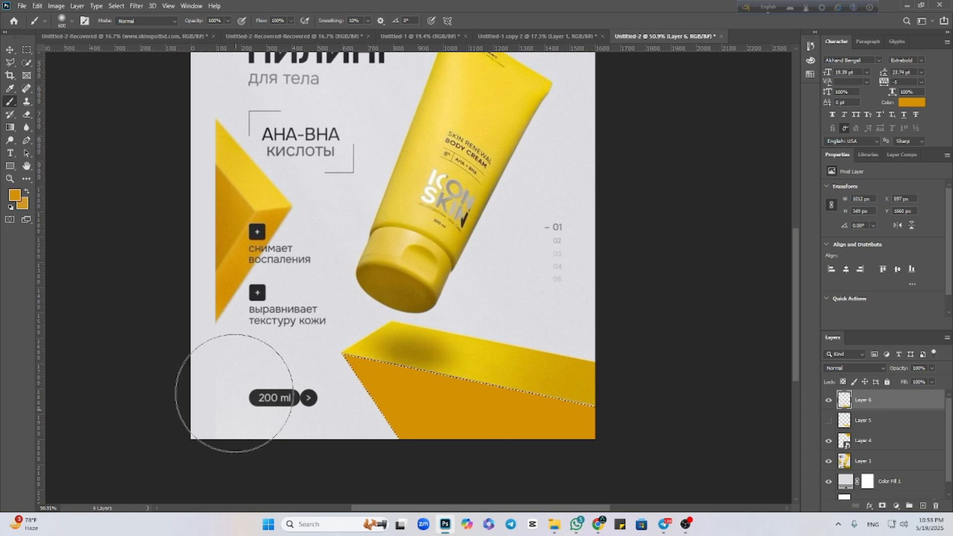
# Brush a yellow glow, sampled from the upper face, along the front face's lower edge and clear the selection.
pyautogui.click(14, 196)
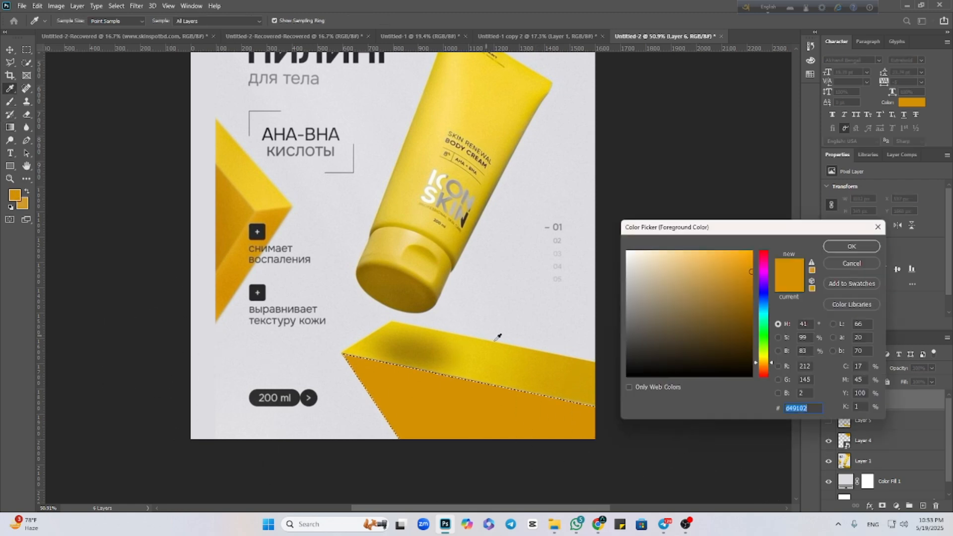
pyautogui.click(499, 353)
pyautogui.click(850, 247)
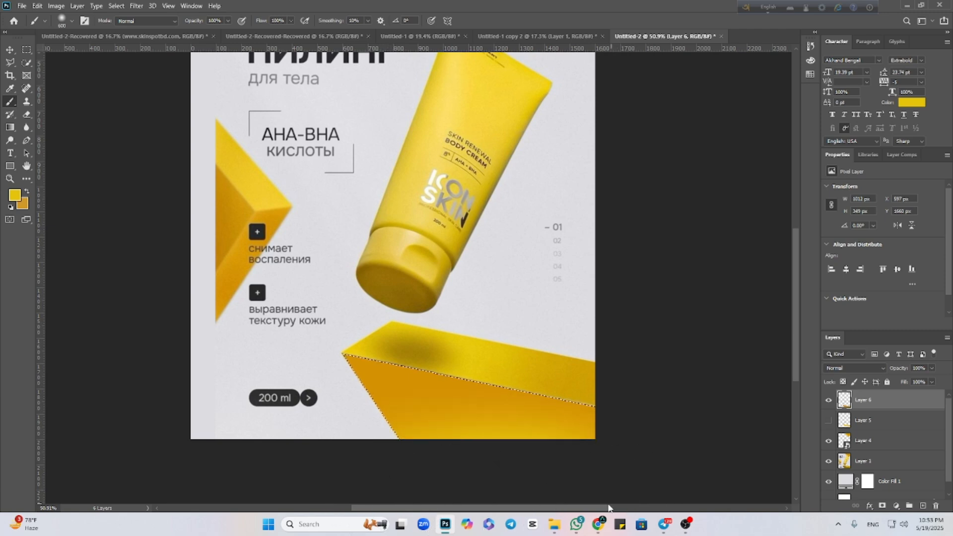
pyautogui.hotkey('ctrl', 'd')
# Hide the reference poster and show the painted upper face together with the front face.
pyautogui.click(10, 50)
pyautogui.click(866, 461)
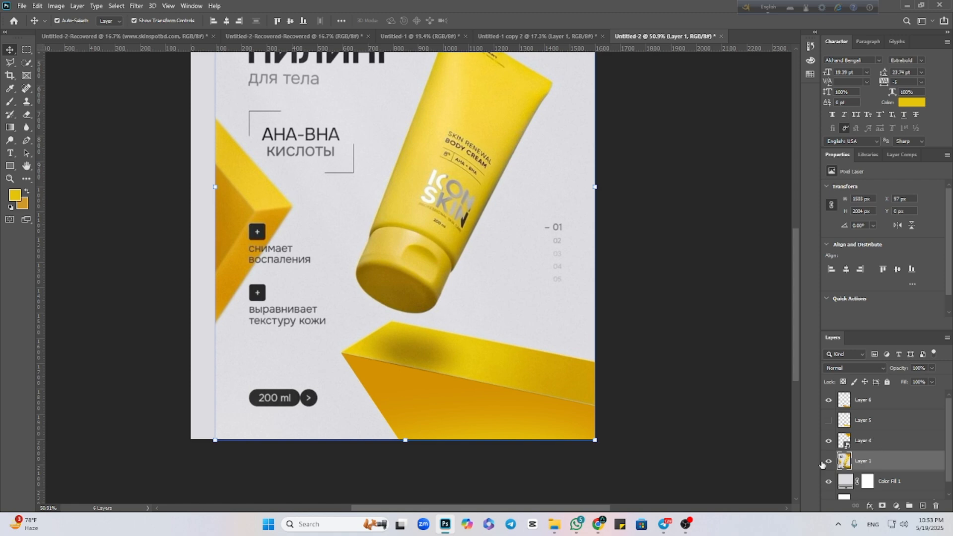
pyautogui.click(829, 461)
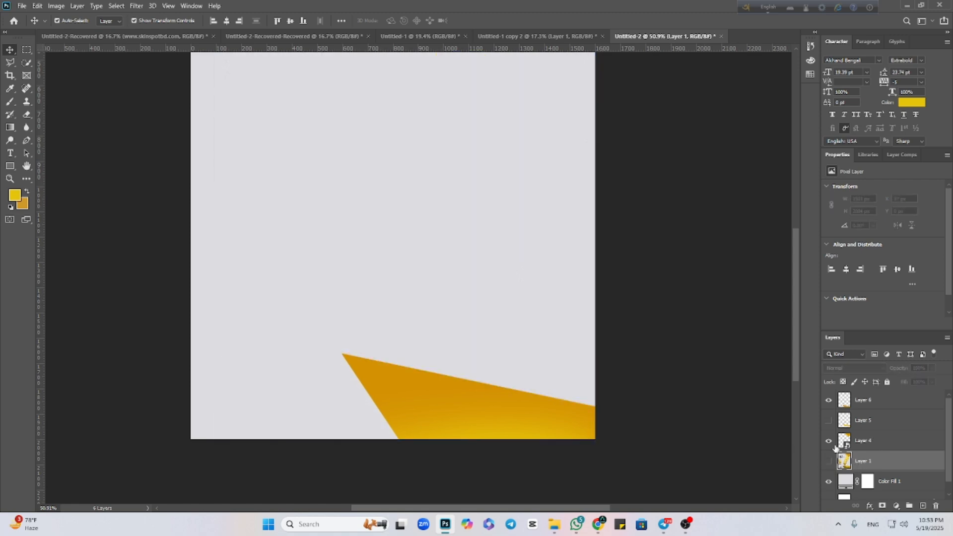
pyautogui.click(829, 421)
pyautogui.click(688, 428)
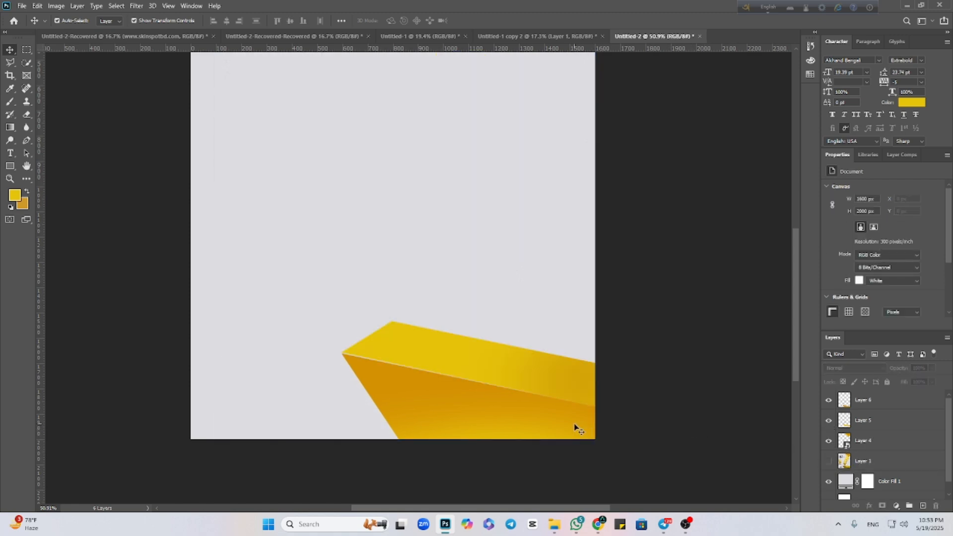
# Nudge the upper face down to Y 1538 px to close the gap along the front face.
pyautogui.scroll(3, 574, 427)
pyautogui.click(368, 318)
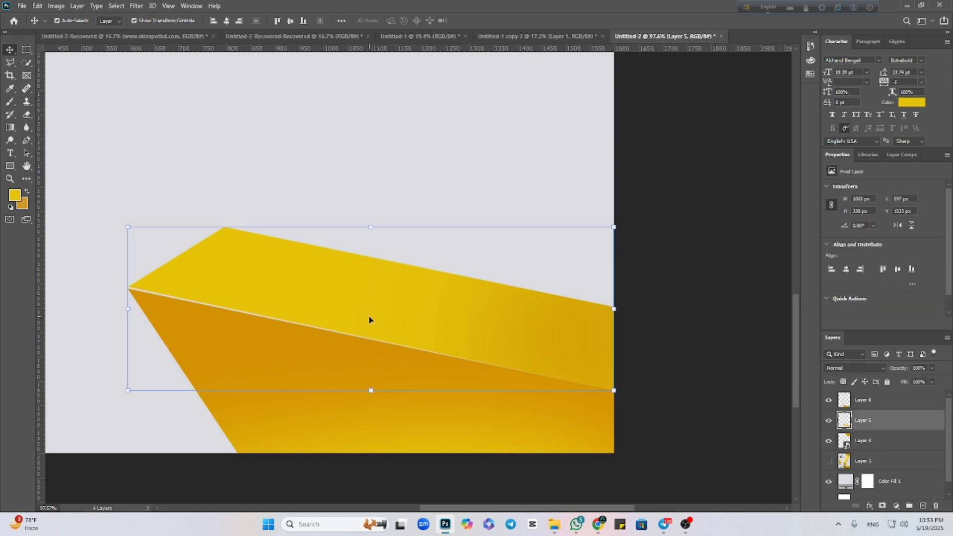
pyautogui.press('Down')
pyautogui.press('Down')
pyautogui.press('Down')
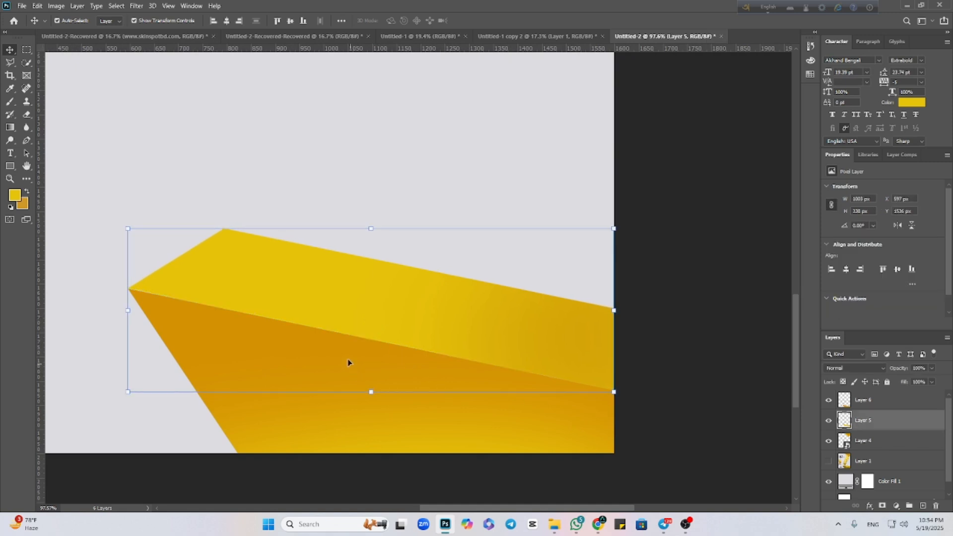
pyautogui.press('Down')
pyautogui.press('Down')
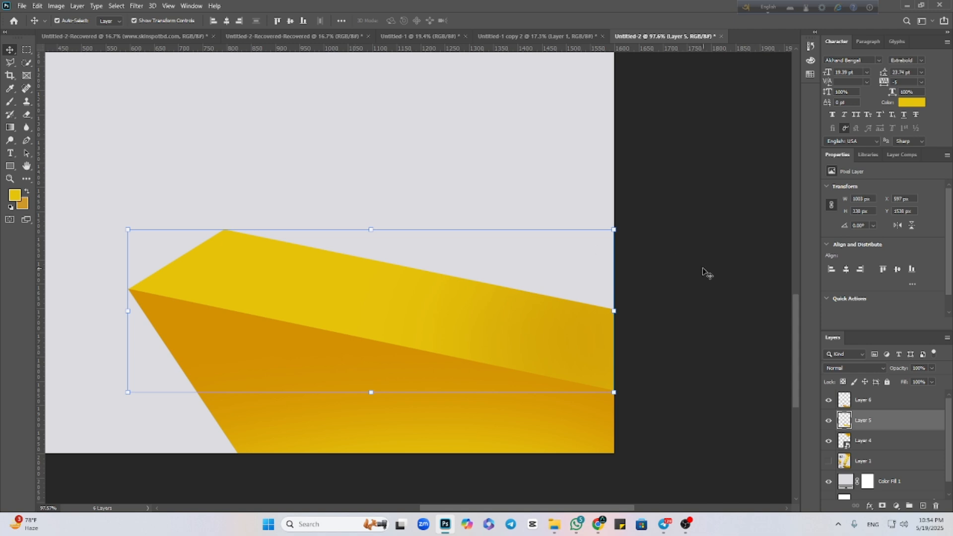
# Nudge the front face sideways to X 599 px so its corner lines up with the upper face.
pyautogui.click(704, 269)
pyautogui.click(179, 332)
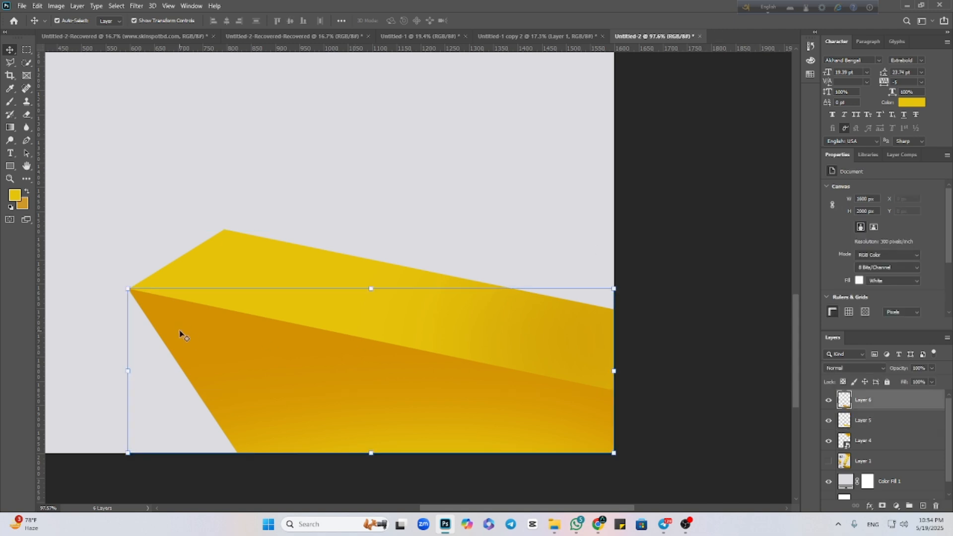
pyautogui.press('Right')
pyautogui.press('Right')
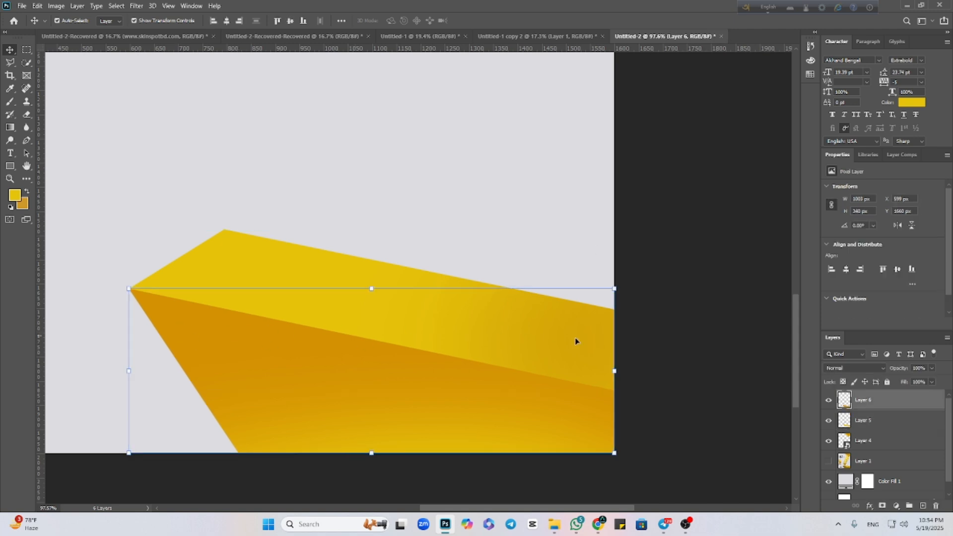
# Convert the two painted face layers of the lower block together into one smart object.
pyautogui.click(759, 387)
pyautogui.scroll(-5, 377, 343)
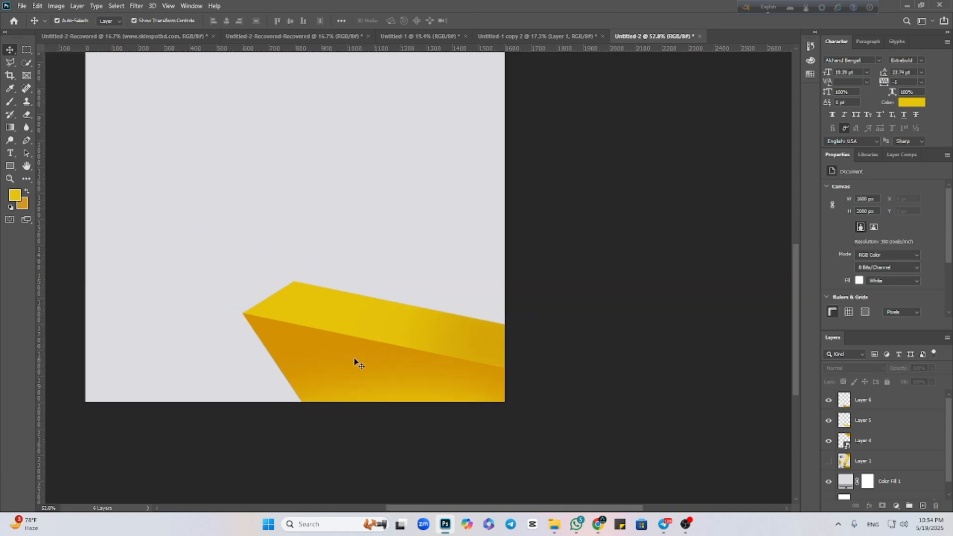
pyautogui.click(375, 337)
pyautogui.keyDown('shift'); pyautogui.click(328, 297); pyautogui.keyUp('shift')
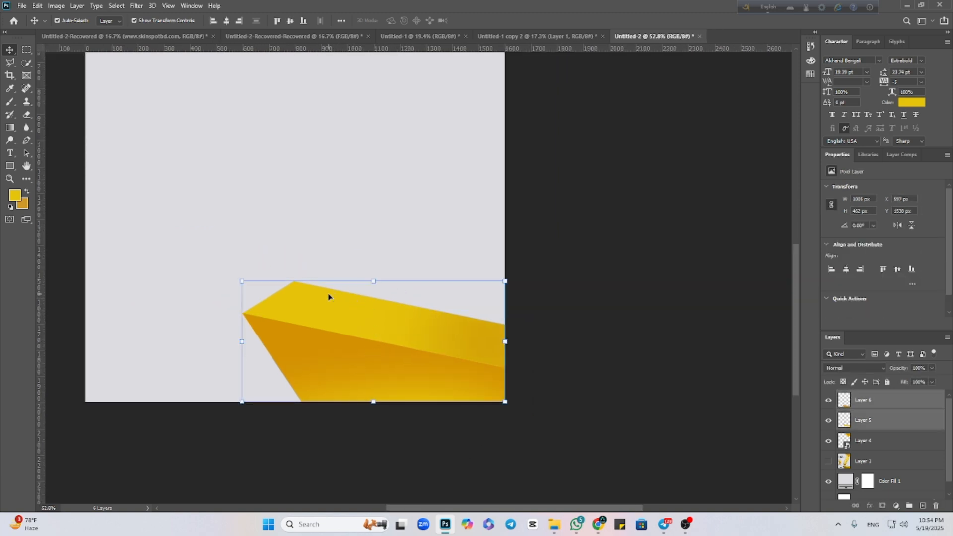
pyautogui.rightClick(895, 403)
pyautogui.click(827, 232)
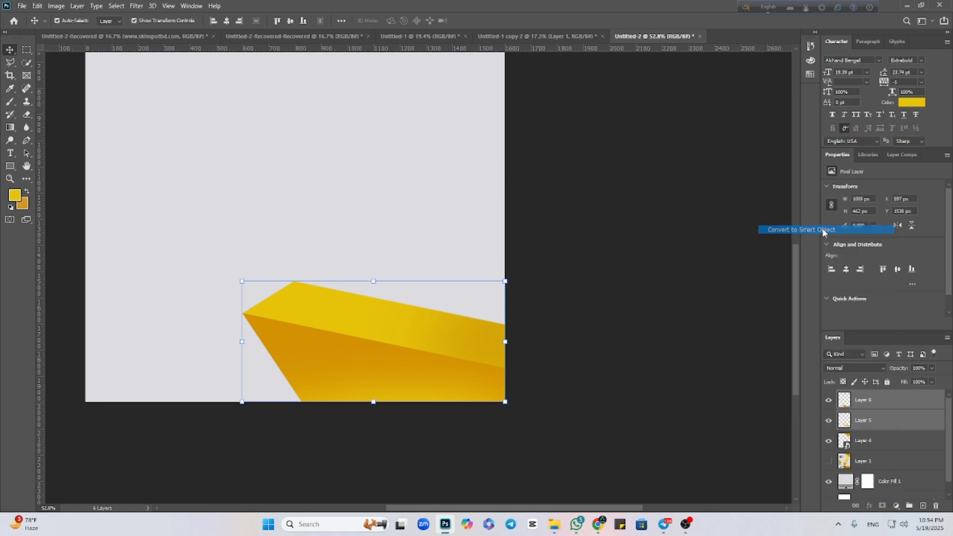
# Show the reference poster again behind the repainted blocks, with the block at the poster's left edge in view.
pyautogui.click(637, 426)
pyautogui.click(828, 441)
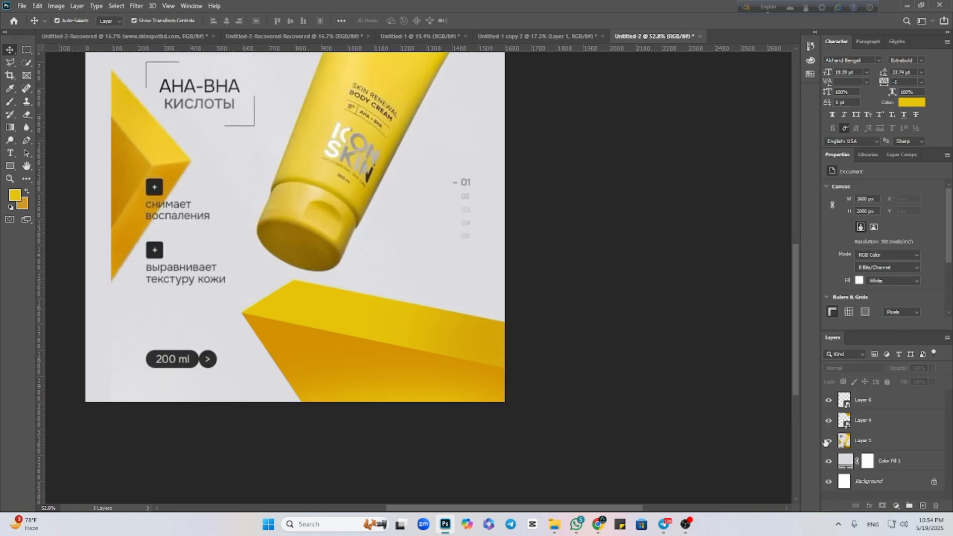
pyautogui.scroll(1, 258, 382)
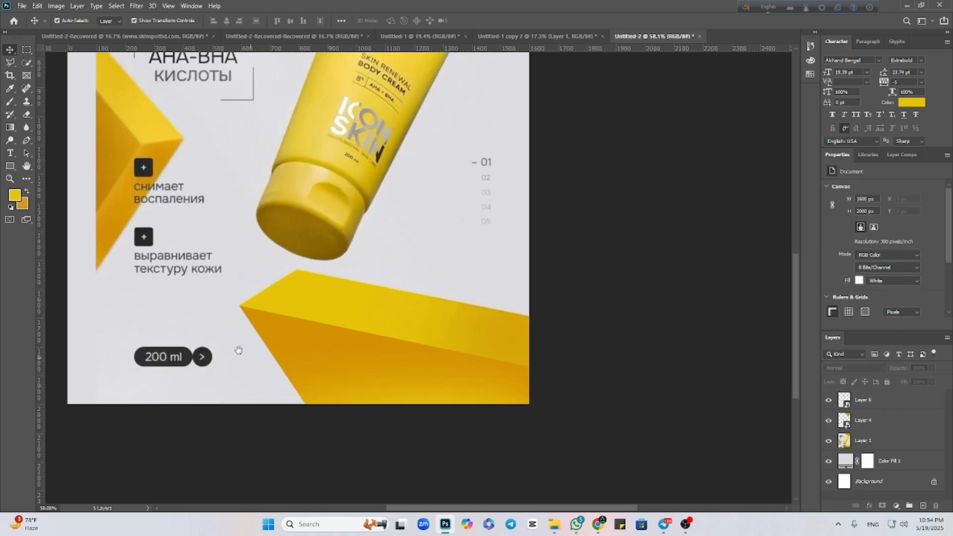
pyautogui.moveTo(238, 350); pyautogui.dragTo(357, 359)
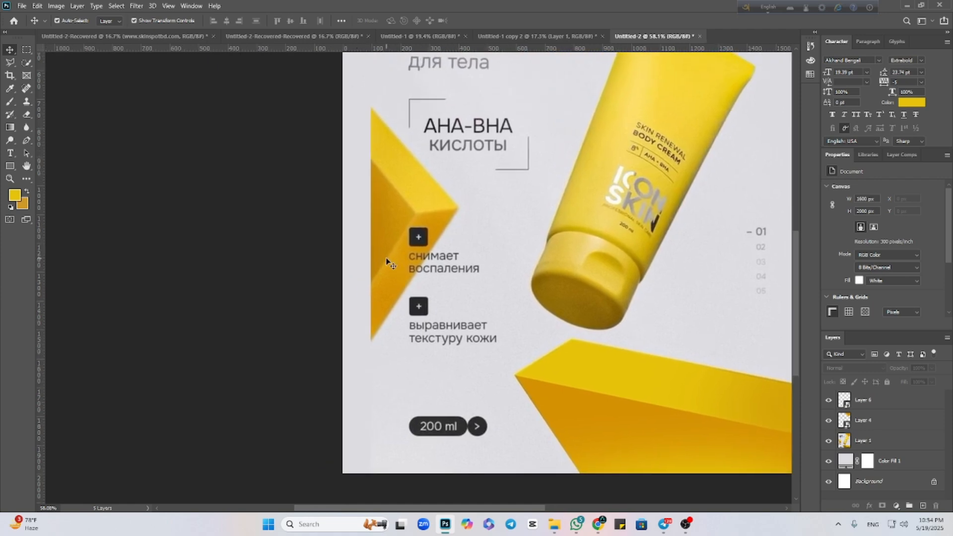
pyautogui.click(922, 506)
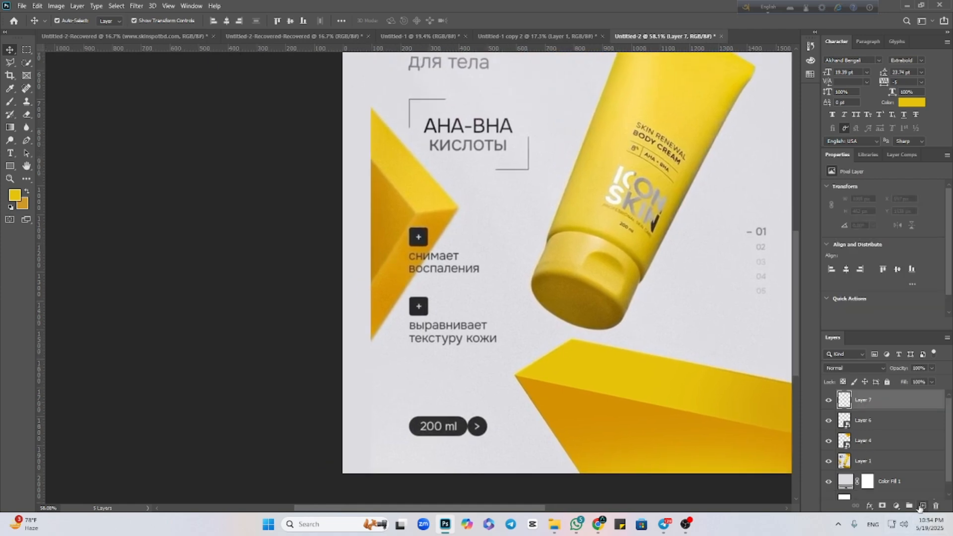
pyautogui.click(10, 63)
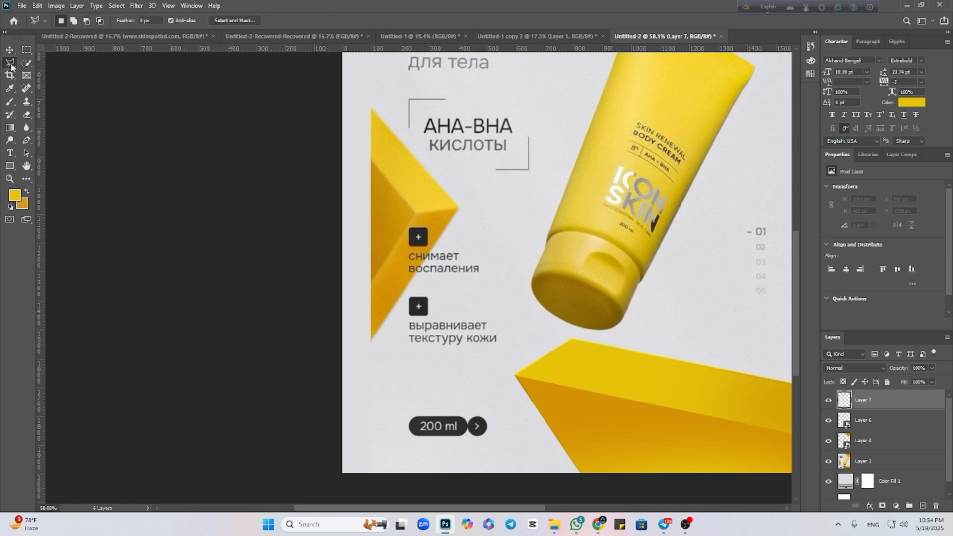
pyautogui.click(371, 162)
pyautogui.click(414, 211)
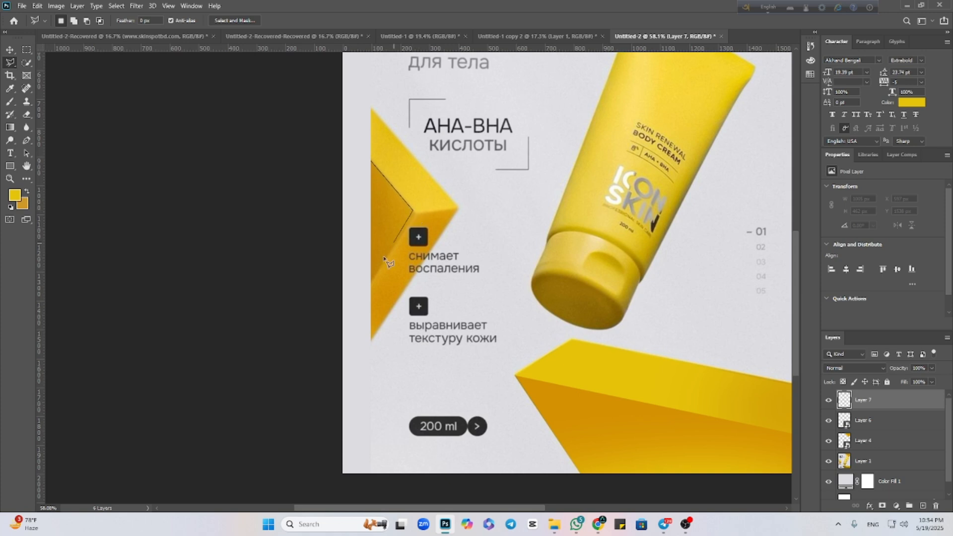
pyautogui.click(372, 285)
pyautogui.click(372, 163)
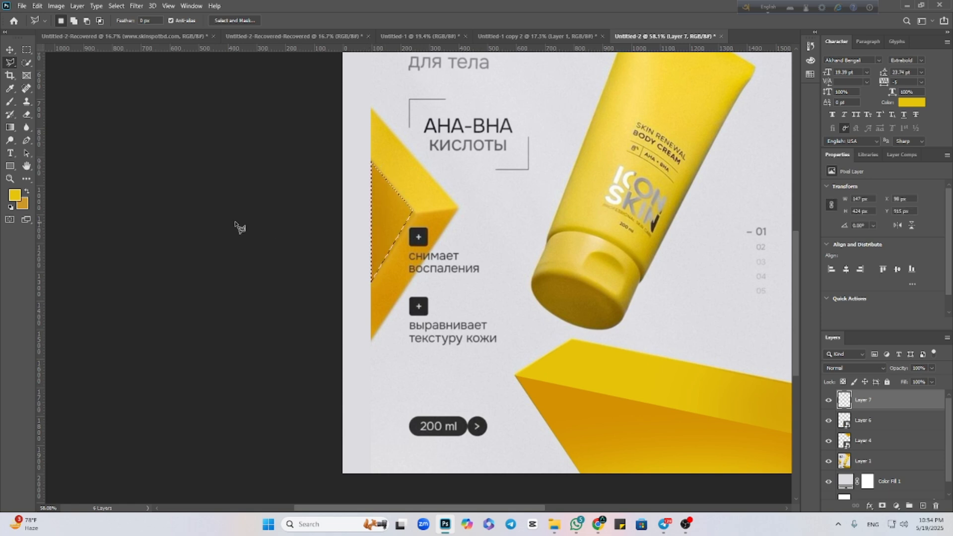
pyautogui.click(15, 196)
pyautogui.click(453, 207)
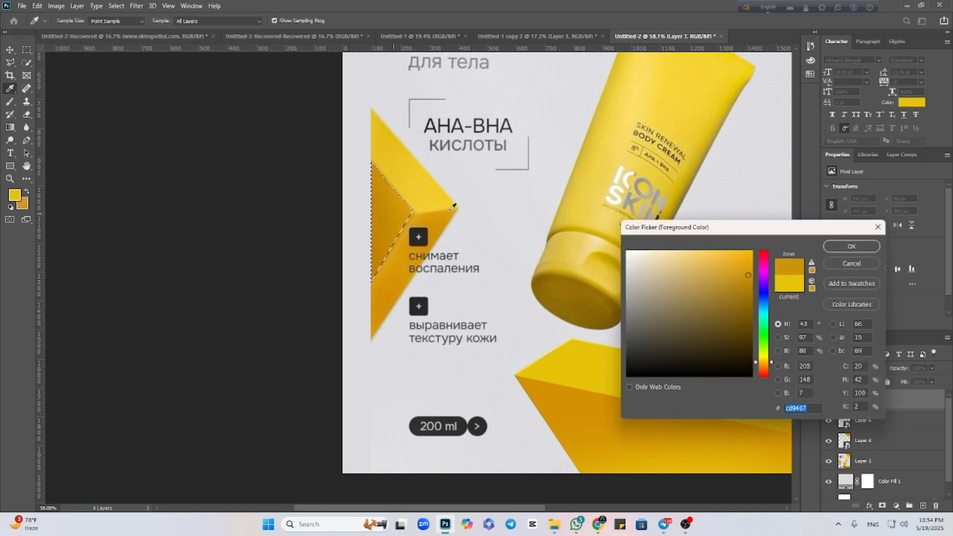
pyautogui.click(830, 248)
pyautogui.press('b')
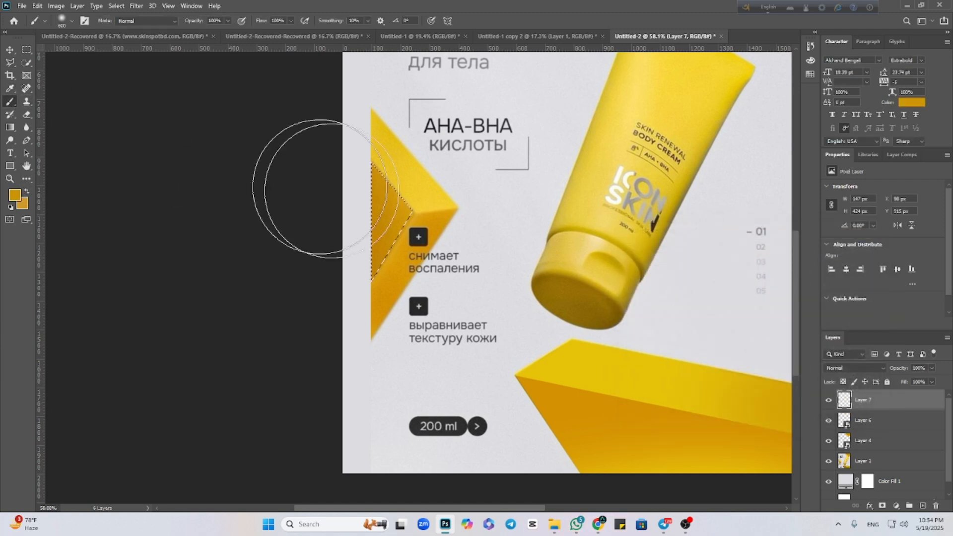
pyautogui.moveTo(381, 261); pyautogui.dragTo(382, 234)
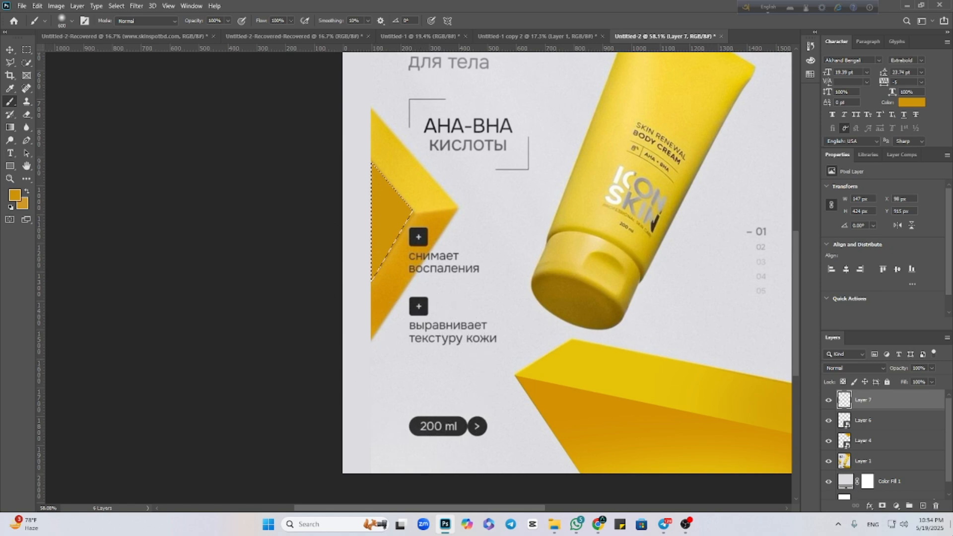
pyautogui.hotkey('ctrl', 'd')
pyautogui.click(9, 51)
pyautogui.press('Delete')
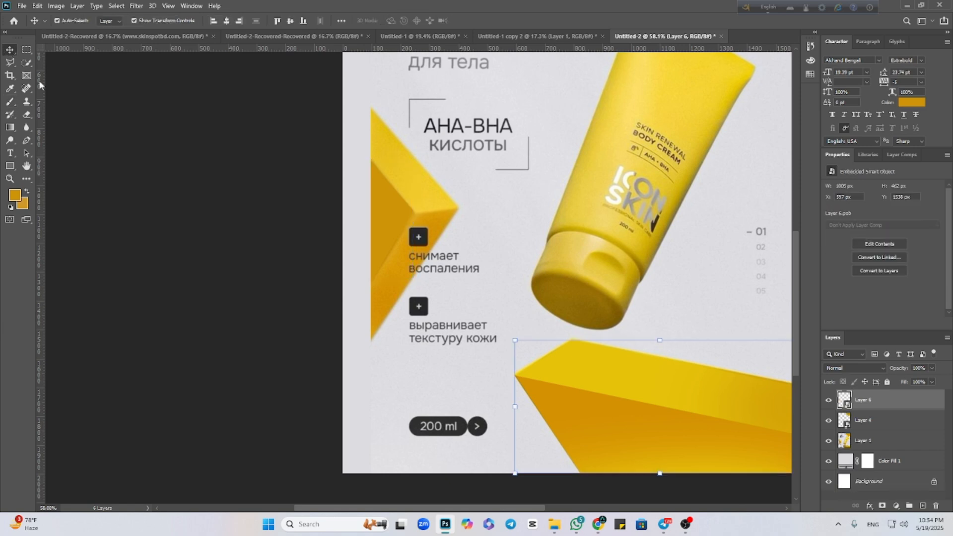
# Shift the reference poster to X 0 px and Y -2 px so its left block sits flush with the canvas edge.
pyautogui.click(489, 218)
pyautogui.moveTo(489, 217); pyautogui.dragTo(463, 218)
pyautogui.press('Up')
pyautogui.press('Up')
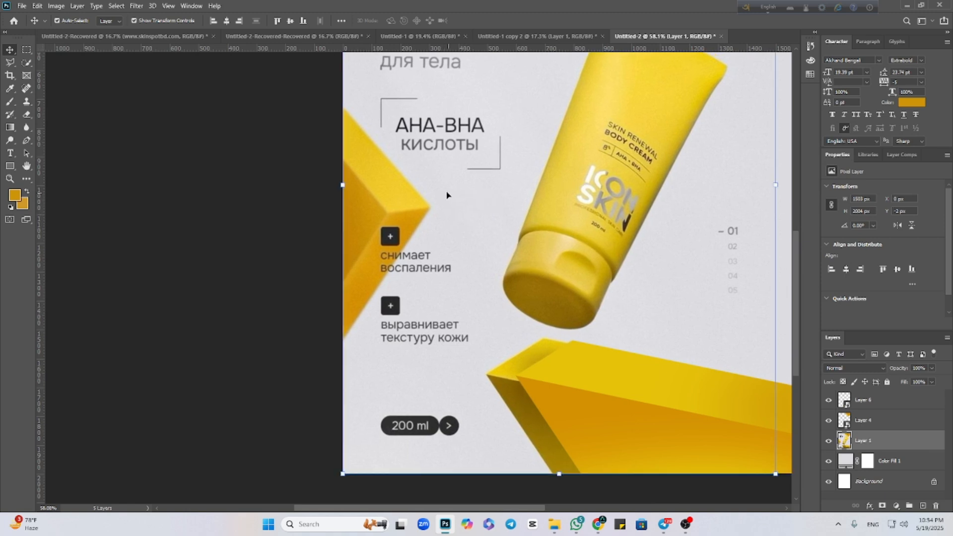
# Add a new layer above the reference and outline the left block's dark triangular inner face with the Polygonal Lasso.
pyautogui.click(924, 506)
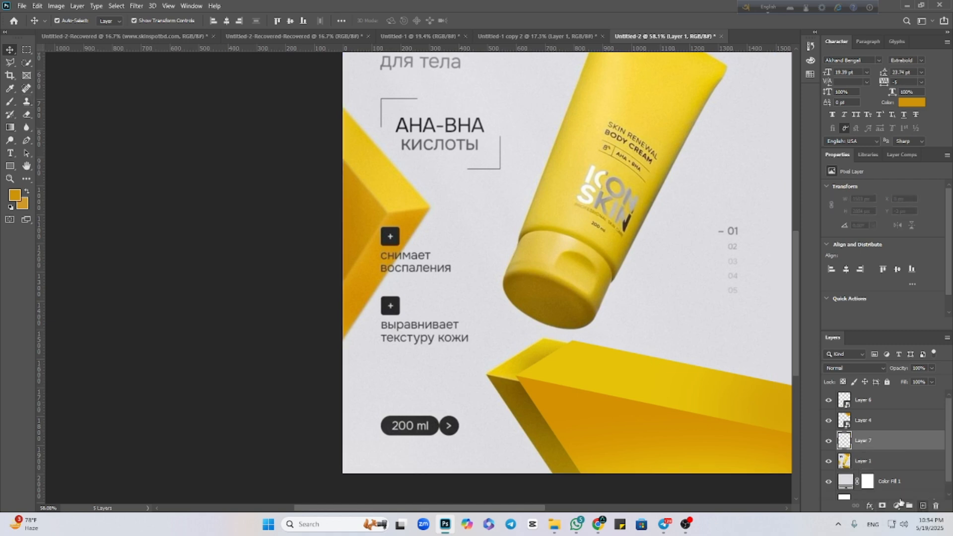
pyautogui.click(10, 62)
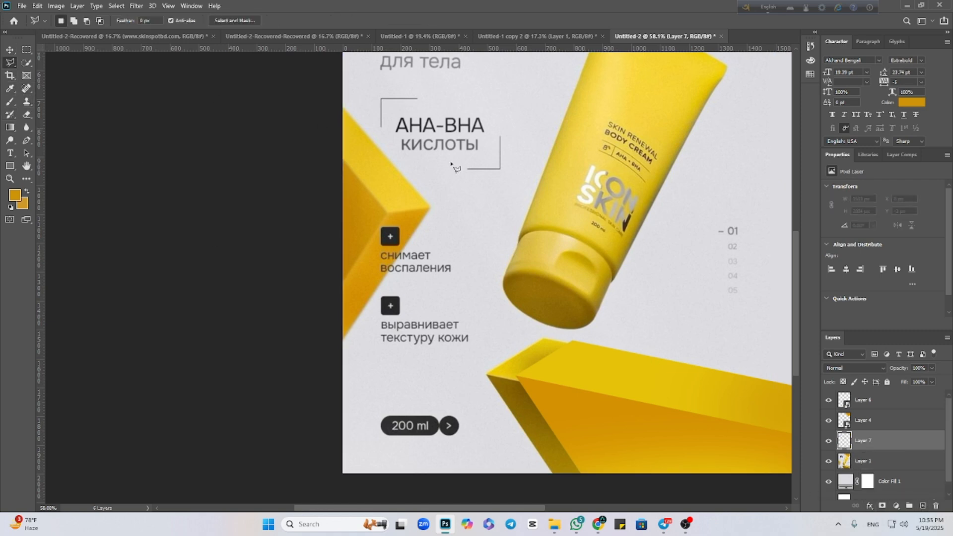
pyautogui.click(344, 158)
pyautogui.press('Escape')
pyautogui.click(342, 161)
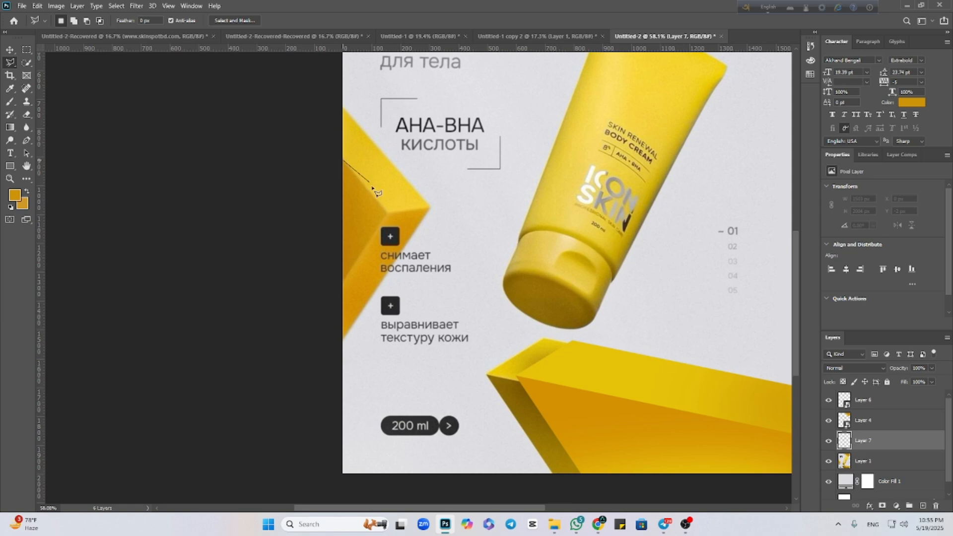
pyautogui.click(386, 215)
pyautogui.click(342, 283)
pyautogui.click(343, 162)
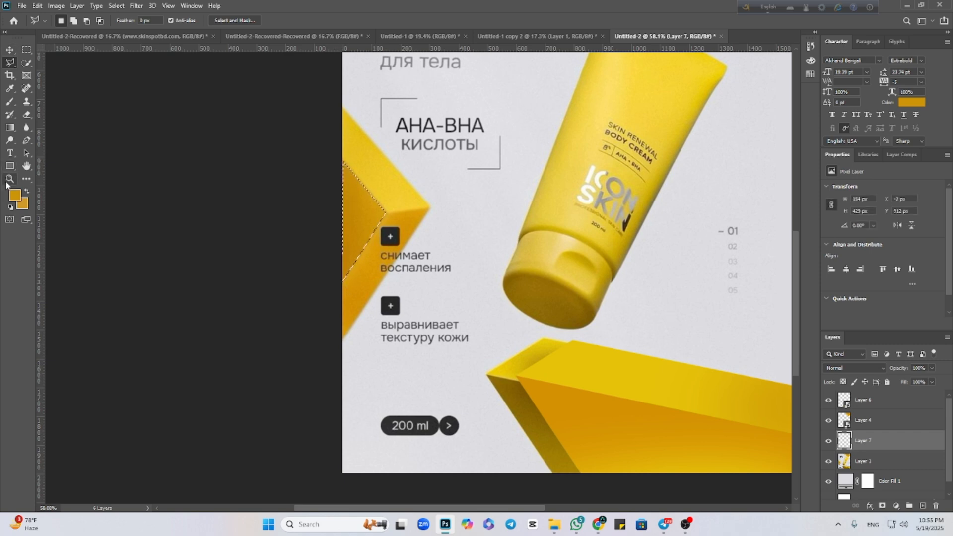
# Paint the selected inner face with the dark amber #c48a05 and clear the selection.
pyautogui.click(15, 195)
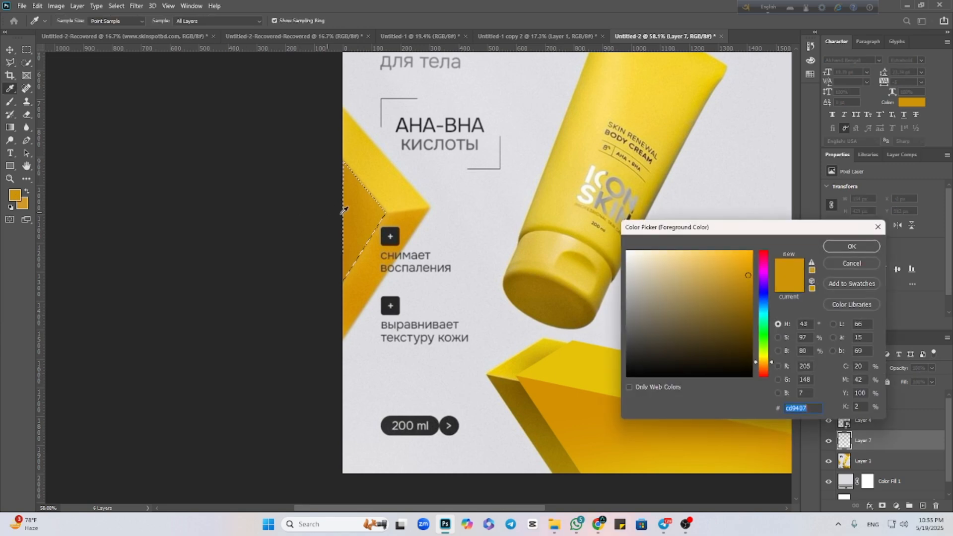
pyautogui.click(852, 247)
pyautogui.press('b')
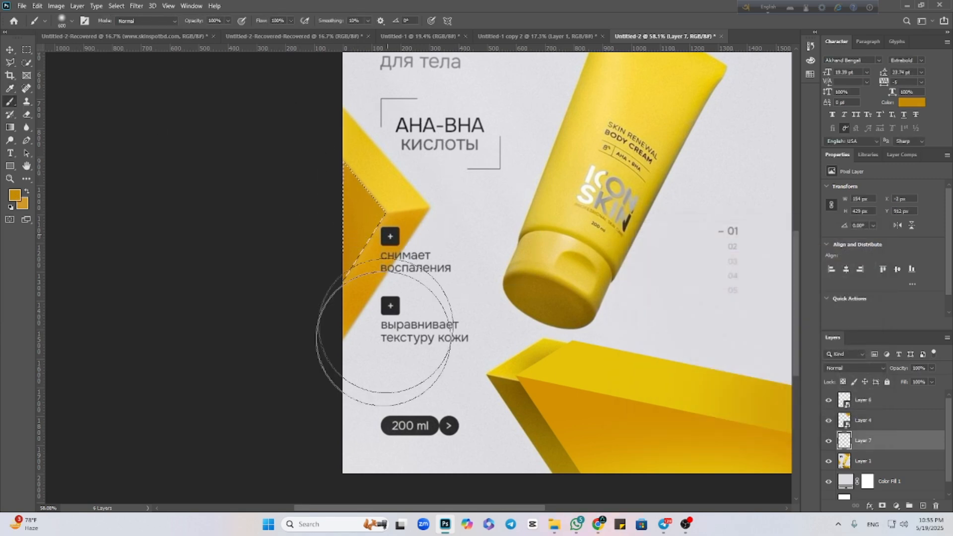
pyautogui.hotkey('ctrl', 'd')
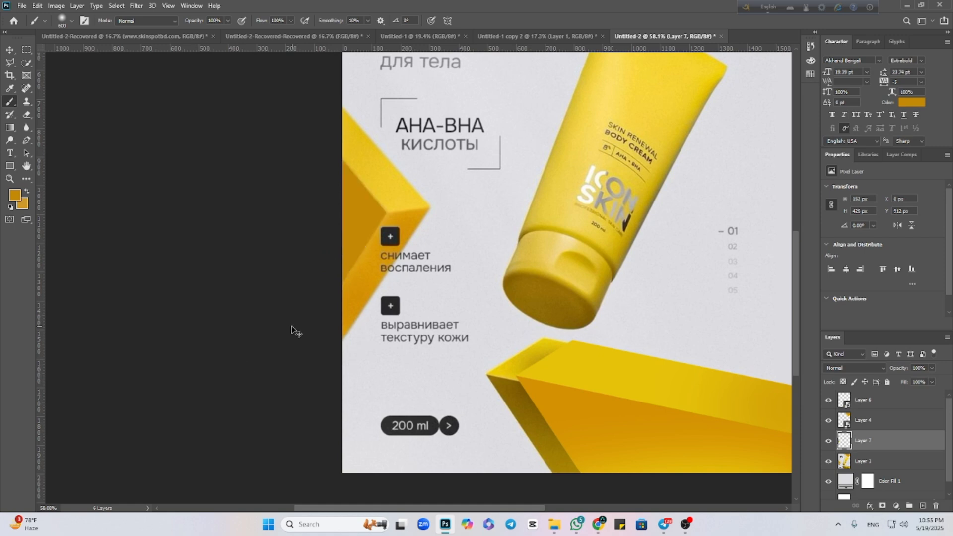
# Add another layer and outline the left block's bright upper face with the Polygonal Lasso.
pyautogui.click(922, 505)
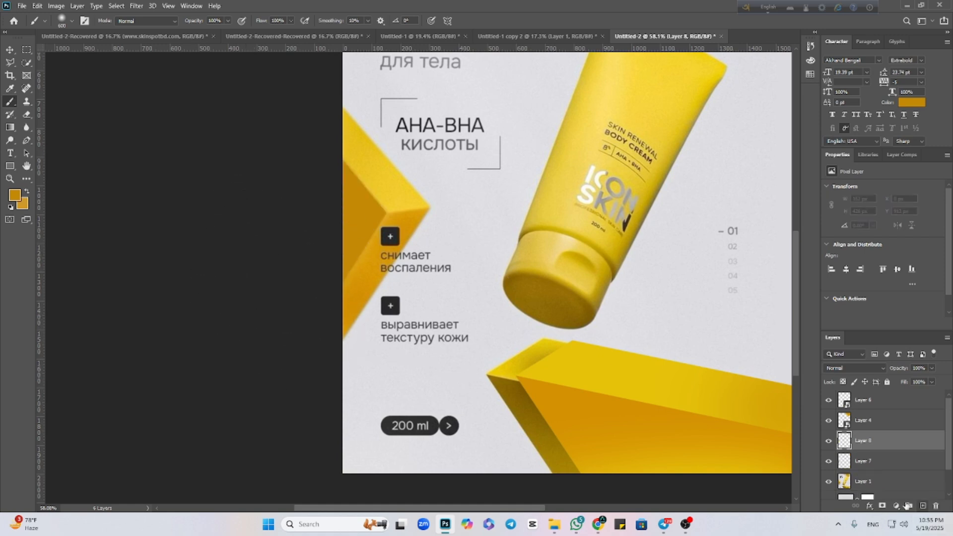
pyautogui.click(10, 62)
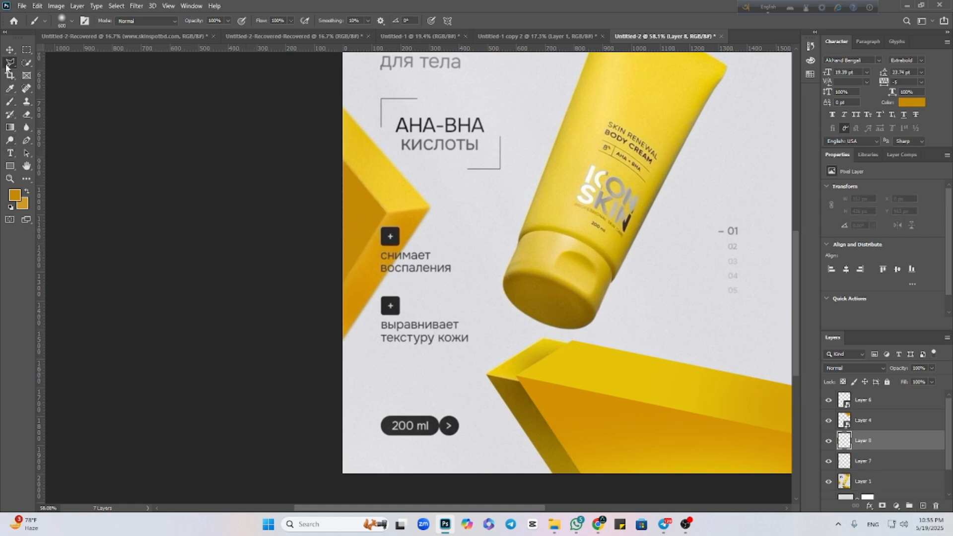
pyautogui.click(344, 160)
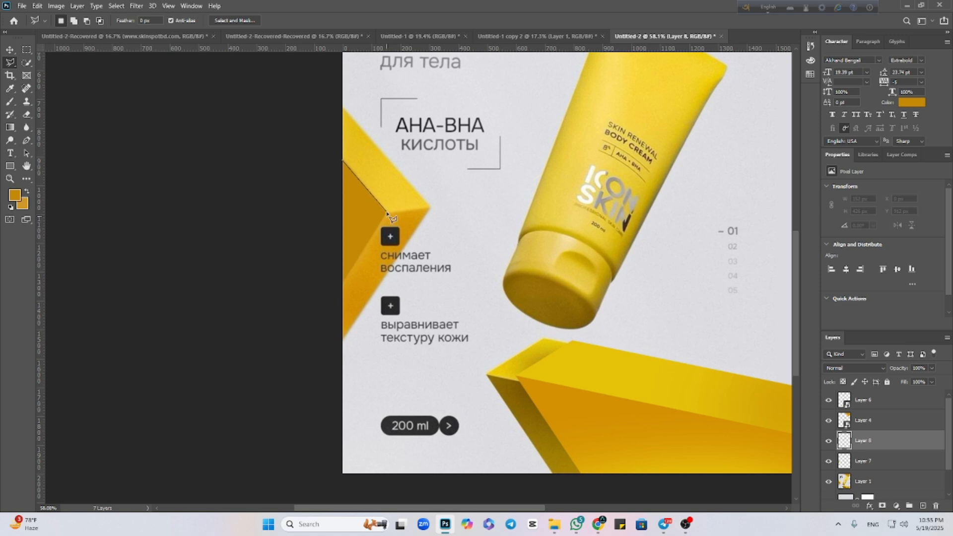
pyautogui.click(387, 213)
pyautogui.click(430, 208)
pyautogui.click(337, 172)
# Paint the selected upper face with the yellow #ebc526 and clear the selection.
pyautogui.click(14, 195)
pyautogui.click(732, 261)
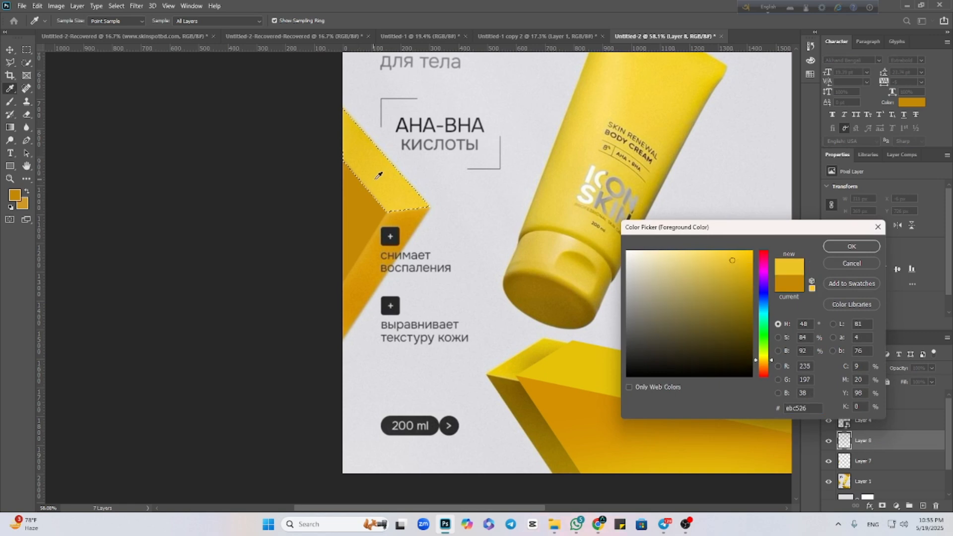
pyautogui.click(838, 247)
pyautogui.press('b')
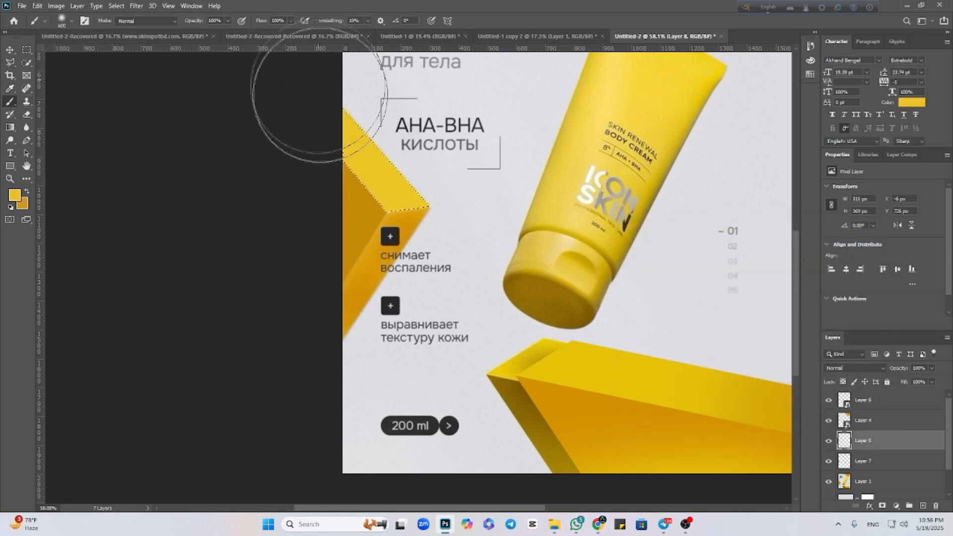
pyautogui.hotkey('ctrl', 'd')
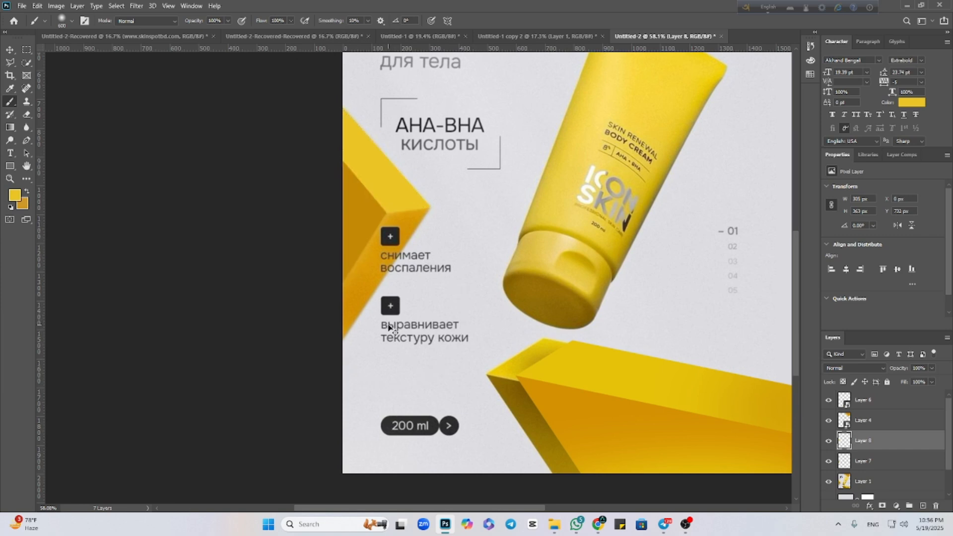
# Add a third layer for the left block and outline its lower orange face with the Polygonal Lasso.
pyautogui.click(9, 50)
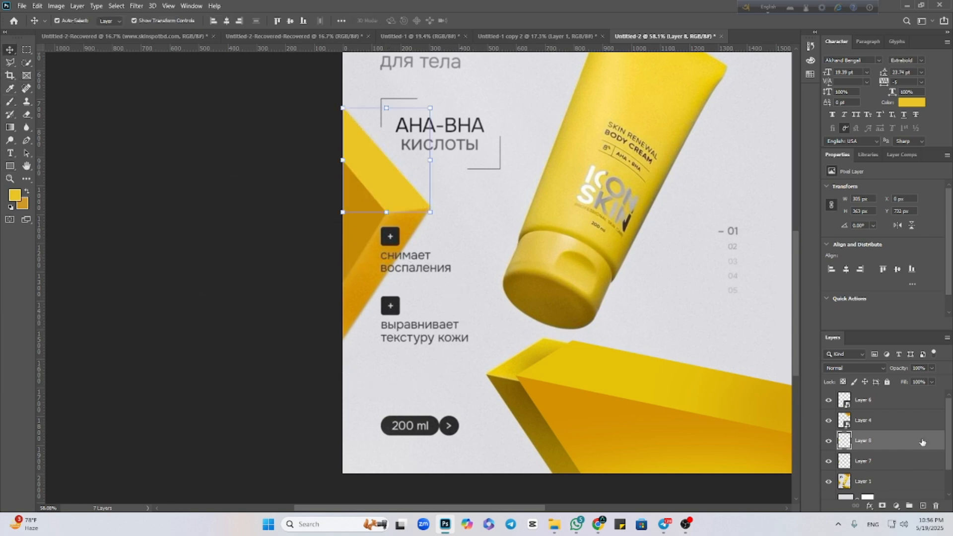
pyautogui.click(923, 506)
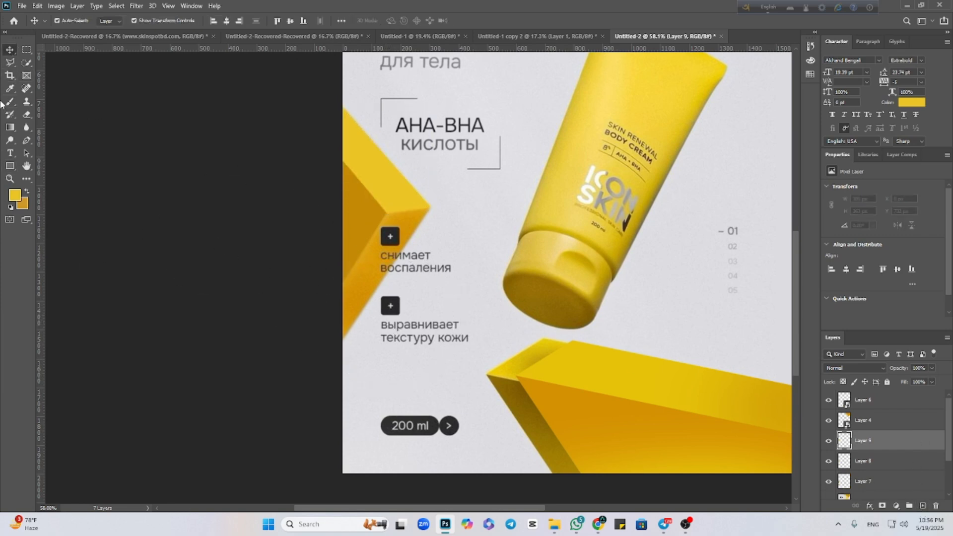
pyautogui.click(9, 62)
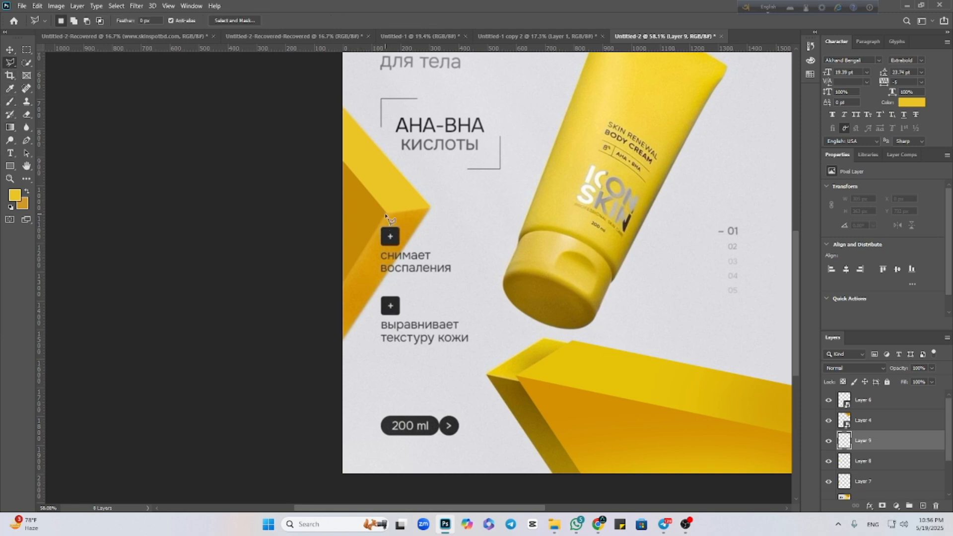
pyautogui.click(342, 283)
pyautogui.click(386, 213)
pyautogui.click(429, 209)
pyautogui.click(342, 340)
pyautogui.click(343, 283)
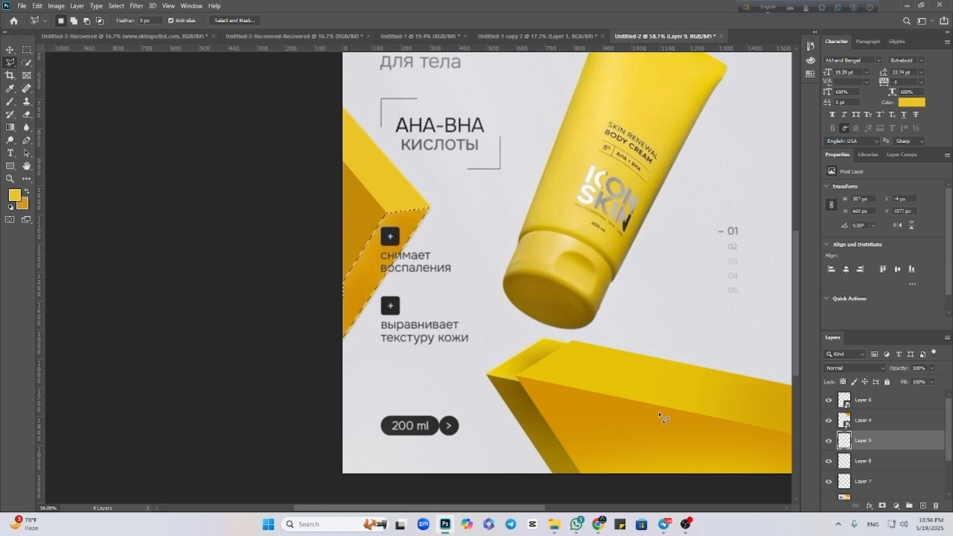
# Sample the lower face's orange #d49706, paint the selected area with it and clear the selection.
pyautogui.click(14, 196)
pyautogui.click(363, 275)
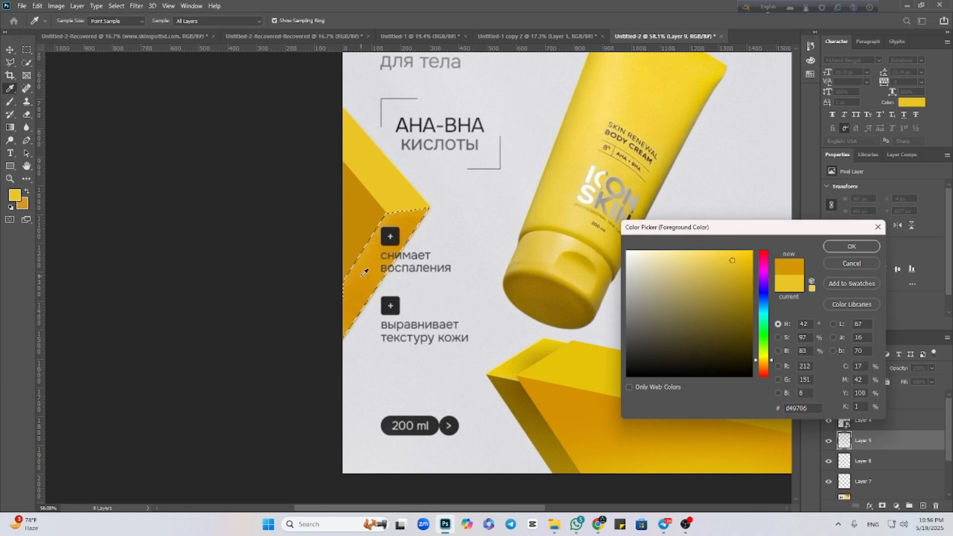
pyautogui.click(852, 246)
pyautogui.click(10, 104)
pyautogui.moveTo(410, 243)
pyautogui.mouseDown()
pyautogui.moveTo(267, 444)
pyautogui.moveTo(370, 269)
pyautogui.moveTo(418, 229)
pyautogui.moveTo(337, 310)
pyautogui.moveTo(281, 468)
pyautogui.mouseUp()
pyautogui.hotkey('ctrl', 'd')
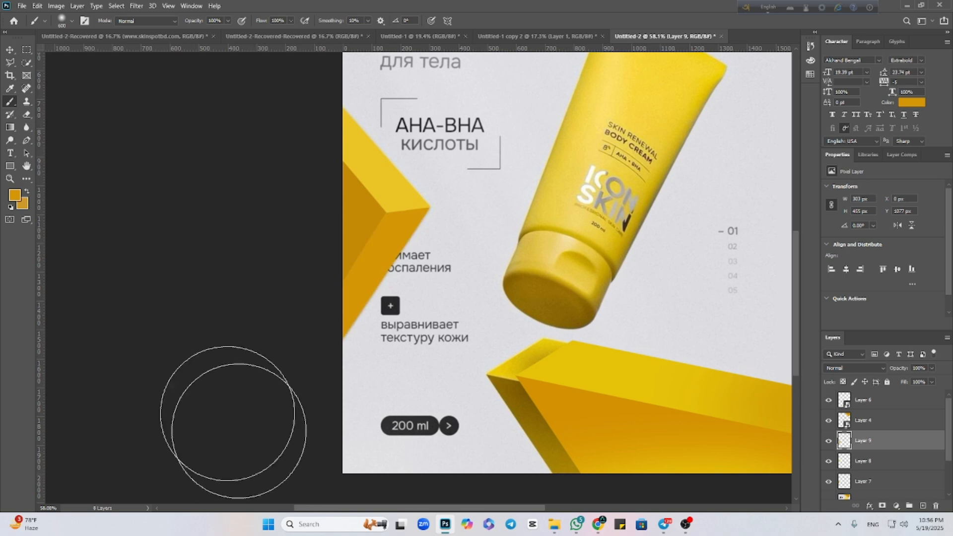
# Hide the reference poster so only the repainted blocks show on the plain background.
pyautogui.click(10, 49)
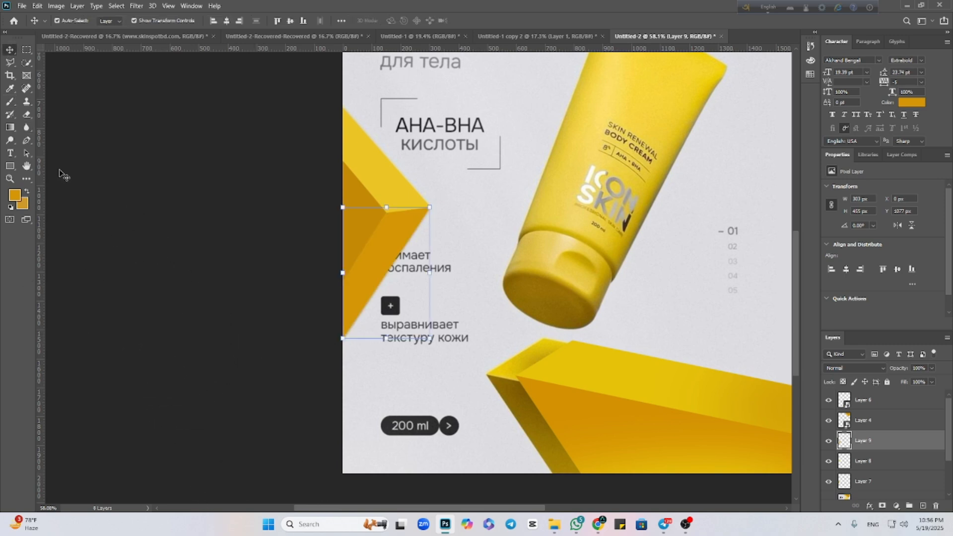
pyautogui.click(80, 254)
pyautogui.hotkey('ctrl', '0')
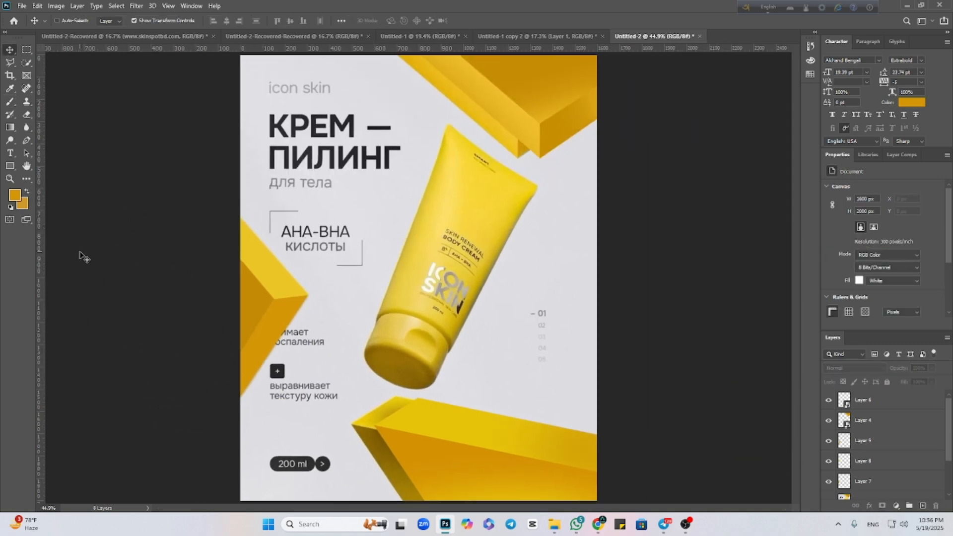
pyautogui.click(454, 275)
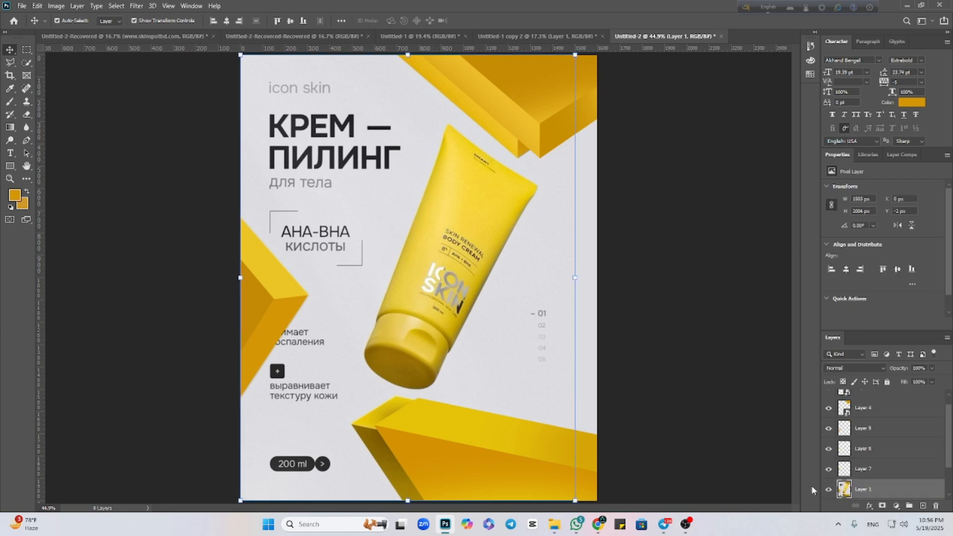
pyautogui.click(827, 490)
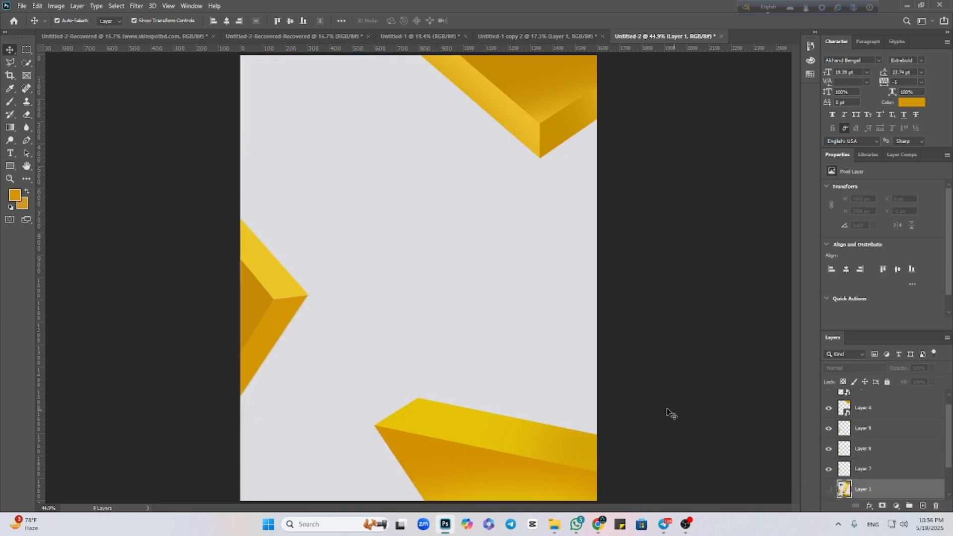
# Nudge the left block's yellow upper face to X -3 px to close the gap along the dark inner face.
pyautogui.scroll(4, 383, 260)
pyautogui.moveTo(350, 303); pyautogui.dragTo(473, 296)
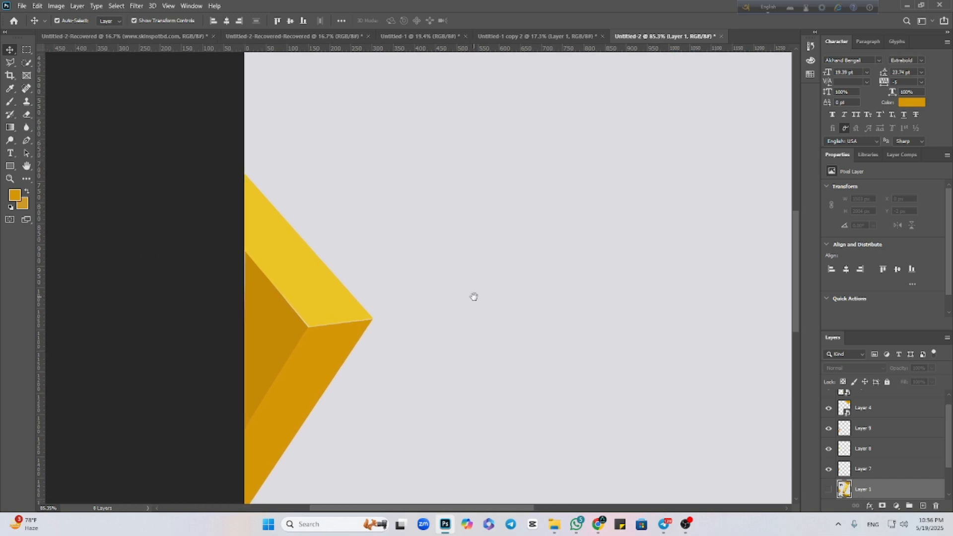
pyautogui.scroll(4, 368, 350)
pyautogui.click(290, 262)
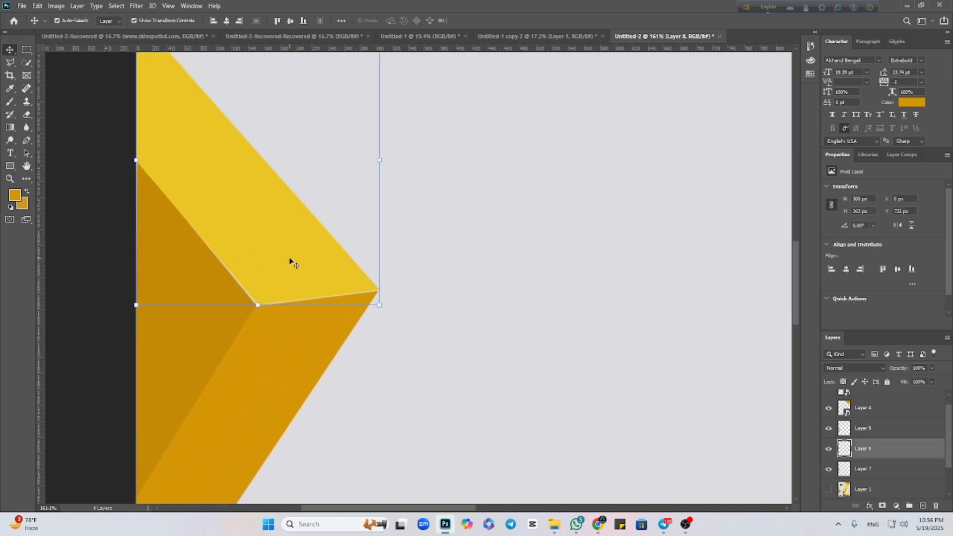
pyautogui.press('Left')
pyautogui.press('Left')
pyautogui.press('Left')
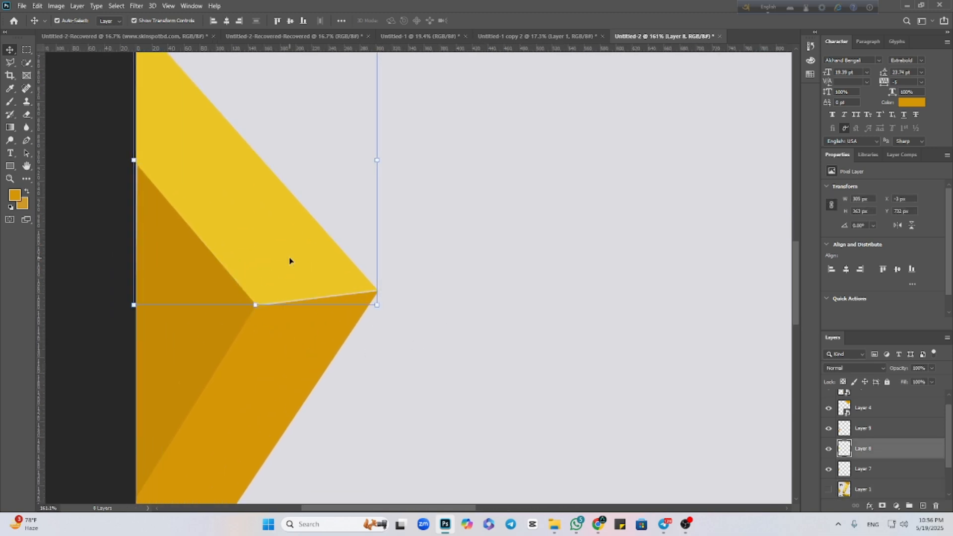
# Nudge the left block's dark inner face leftwards and its orange lower face up to Y 1076 px.
pyautogui.click(166, 323)
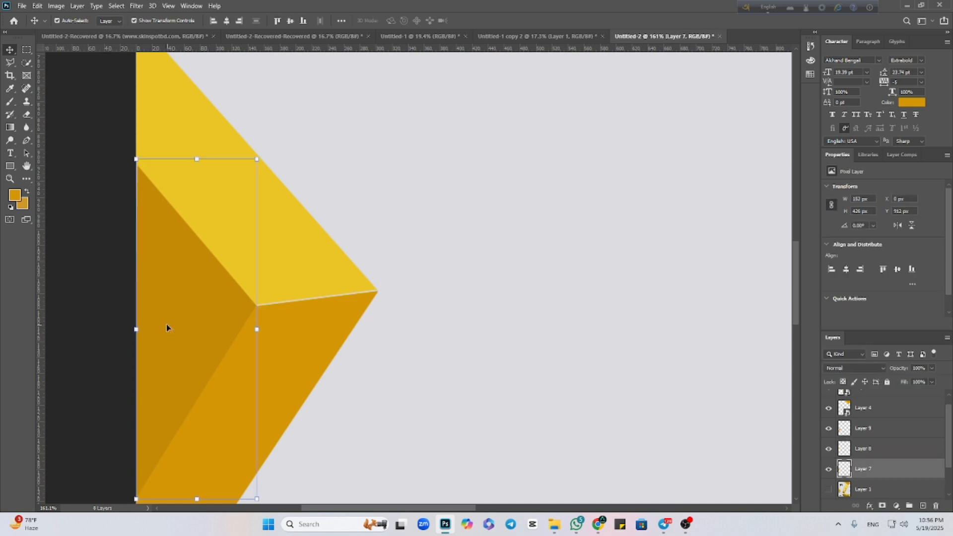
pyautogui.click(81, 329)
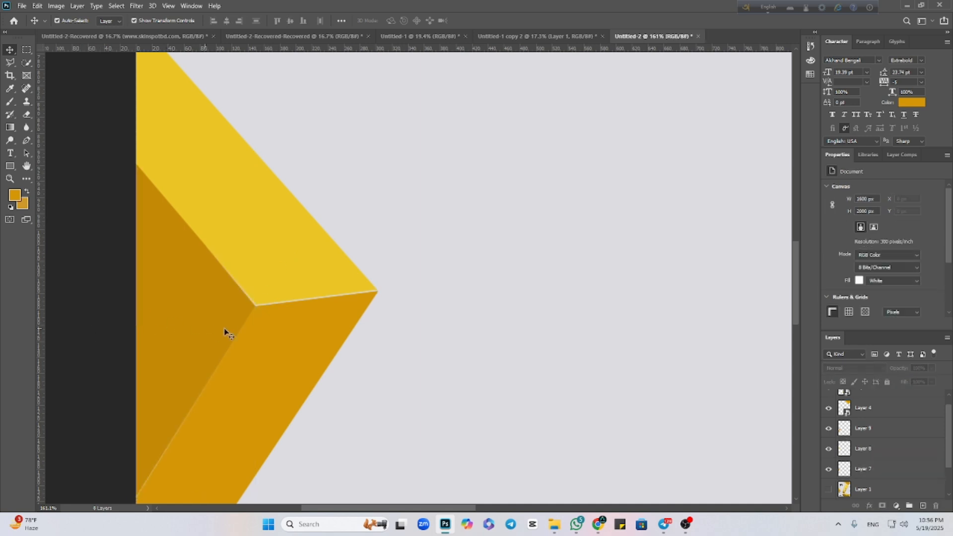
pyautogui.click(277, 343)
pyautogui.press('Up')
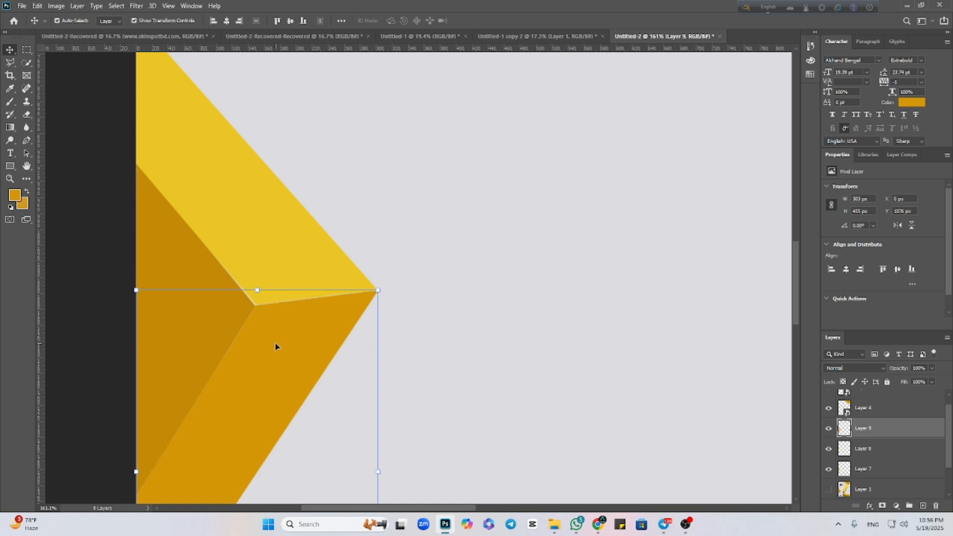
pyautogui.scroll(-6, 275, 343)
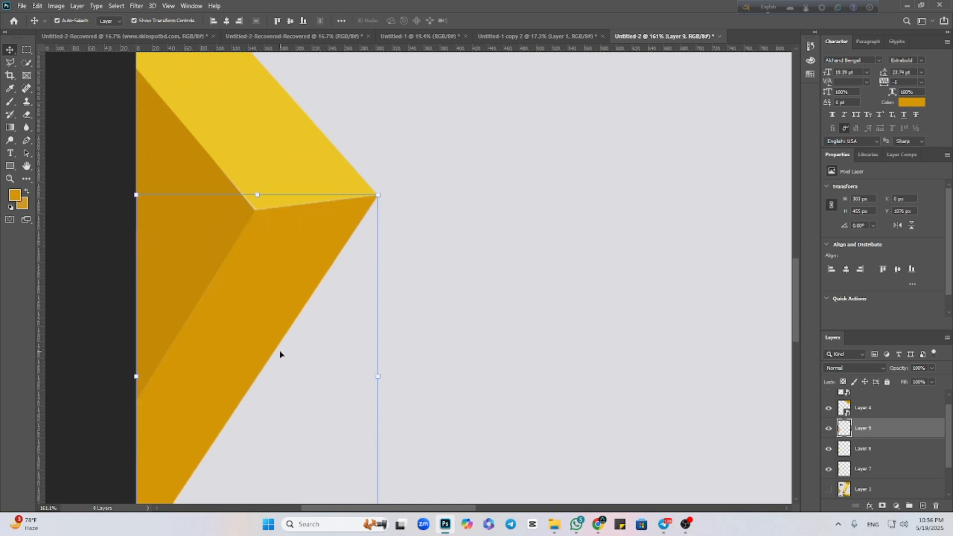
pyautogui.scroll(2, 258, 372)
pyautogui.scroll(2, 144, 272)
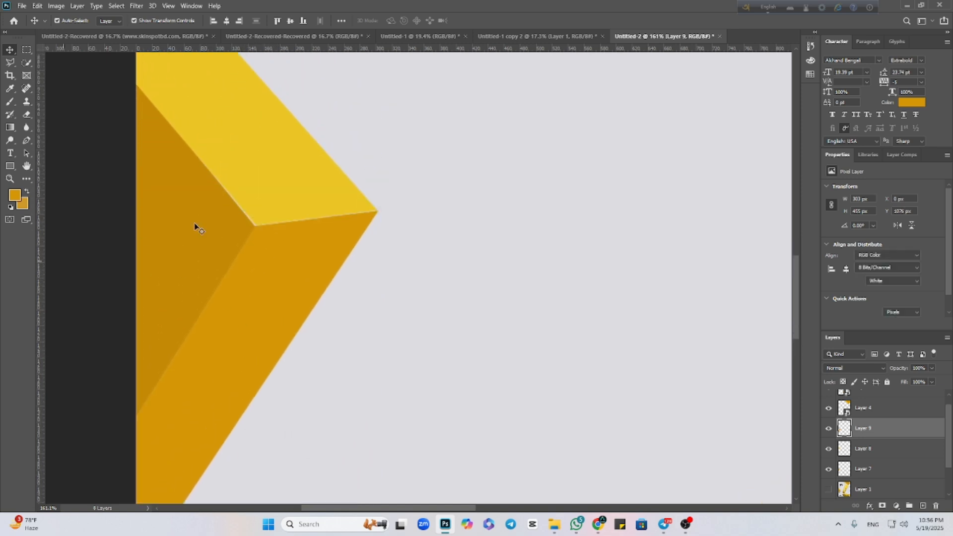
# Nudge the yellow upper face to X -4 px, Y 733 px and the orange lower face to X -1 px to close the remaining gaps.
pyautogui.click(293, 199)
pyautogui.press('Down')
pyautogui.press('Left')
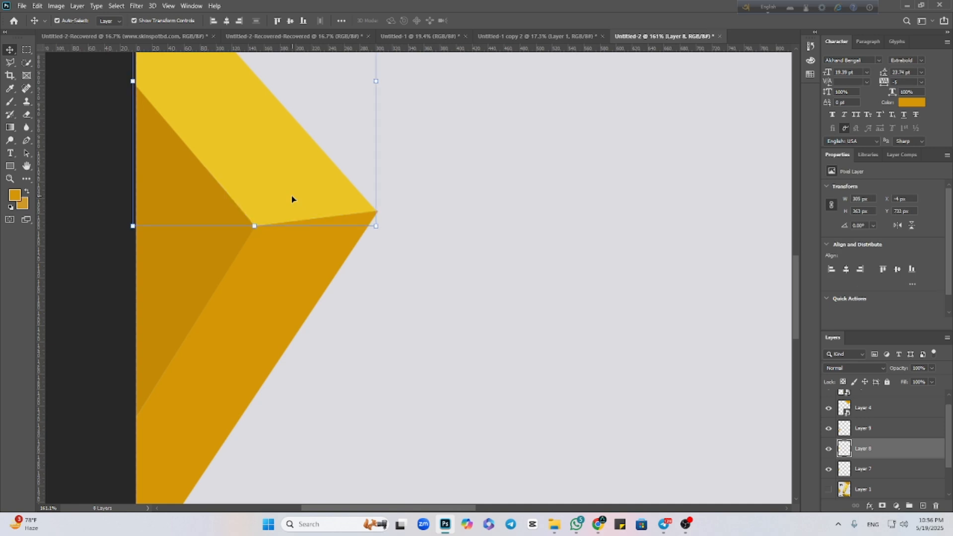
pyautogui.click(286, 267)
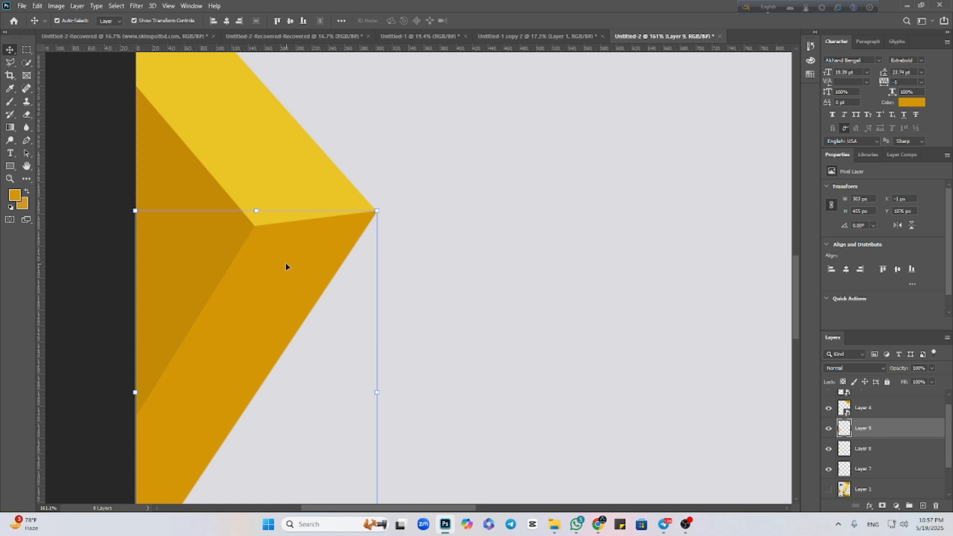
pyautogui.click(99, 250)
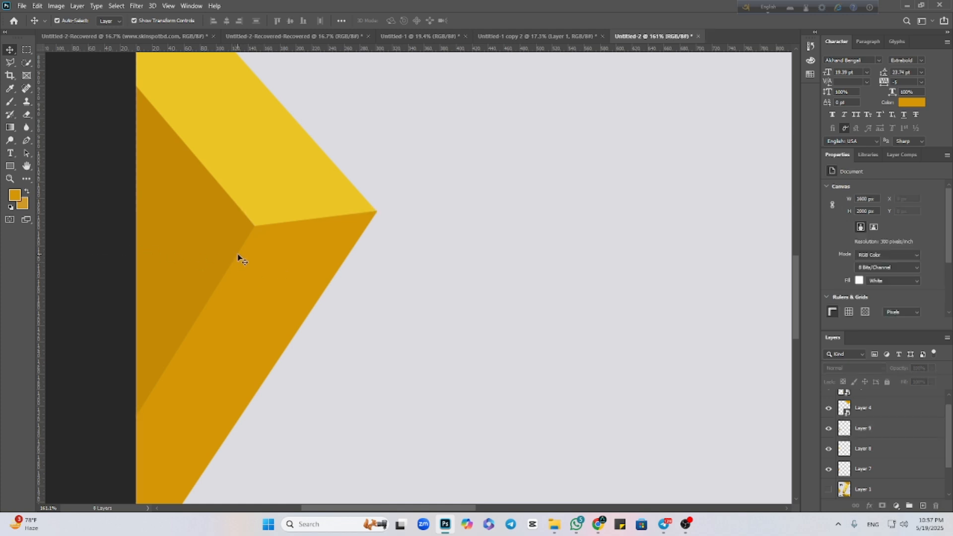
# Convert the left block's three face layers together into one smart object.
pyautogui.scroll(-8, 241, 256)
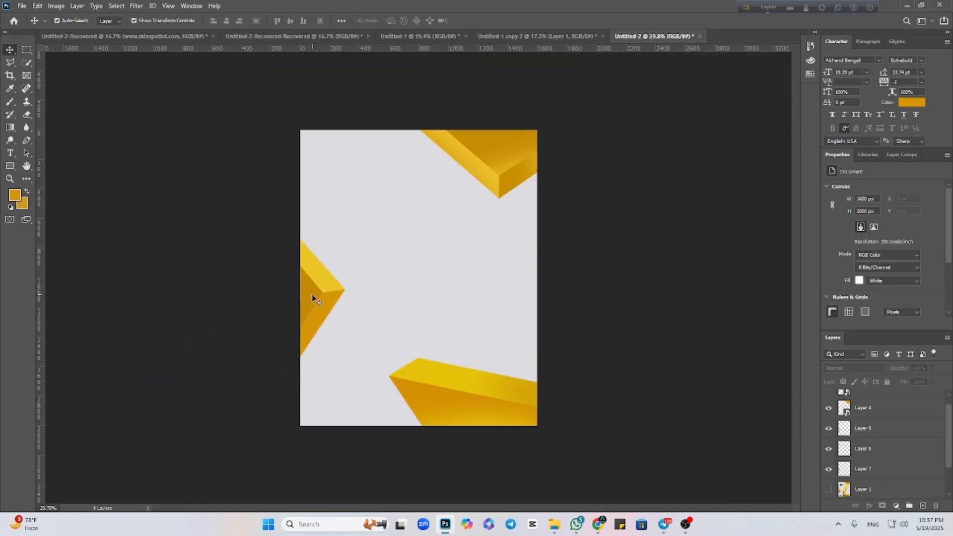
pyautogui.click(306, 298)
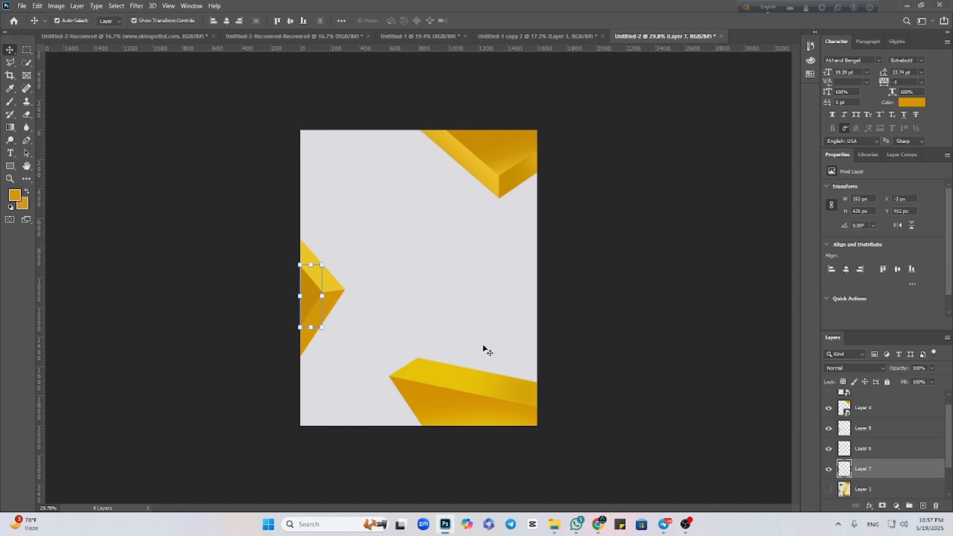
pyautogui.keyDown('shift'); pyautogui.click(881, 430); pyautogui.keyUp('shift')
pyautogui.rightClick(879, 430)
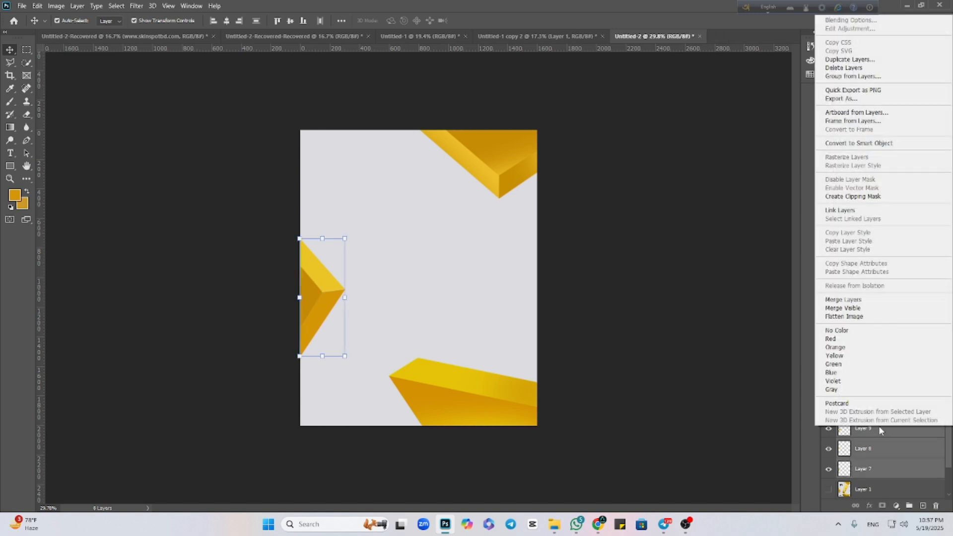
pyautogui.click(862, 143)
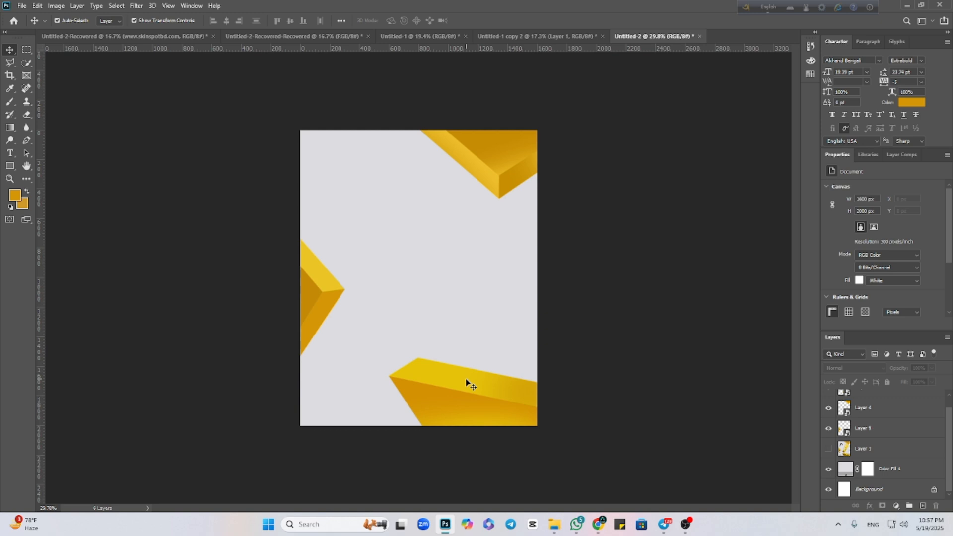
# Show the reference poster again and shift it slightly right until its corner blocks line up with the repainted ones.
pyautogui.click(829, 450)
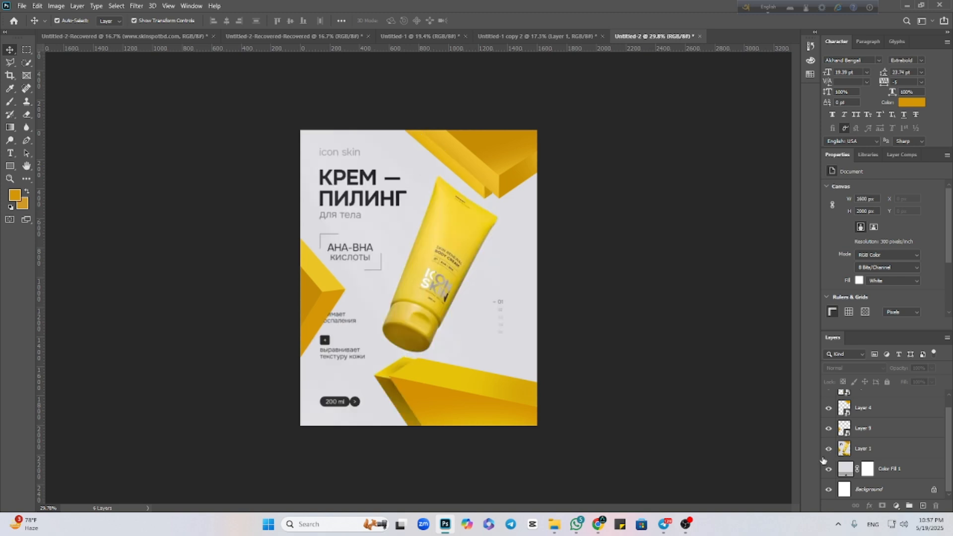
pyautogui.moveTo(500, 327); pyautogui.dragTo(513, 327)
pyautogui.click(720, 294)
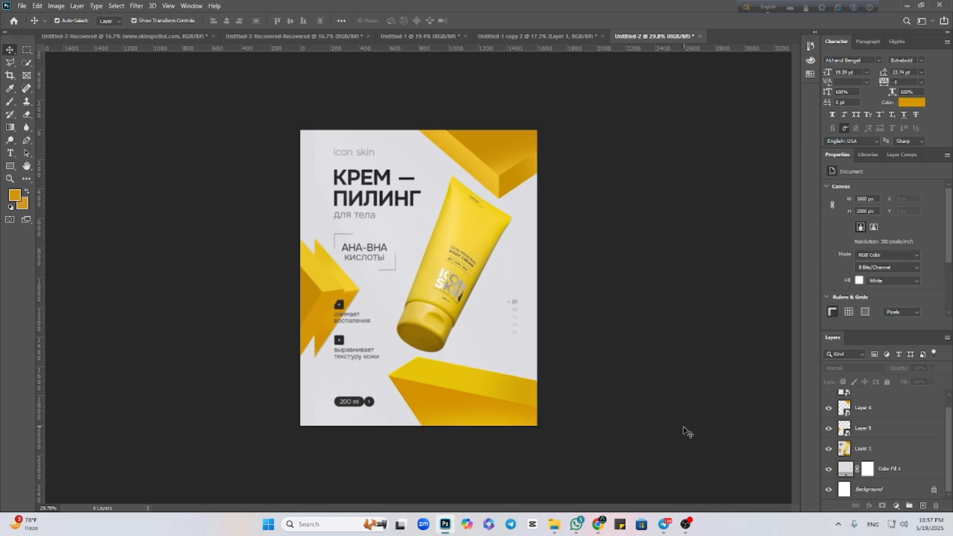
# Switch to Chrome and search Google for "face wash" in a new tab.
pyautogui.moveTo(606, 529)
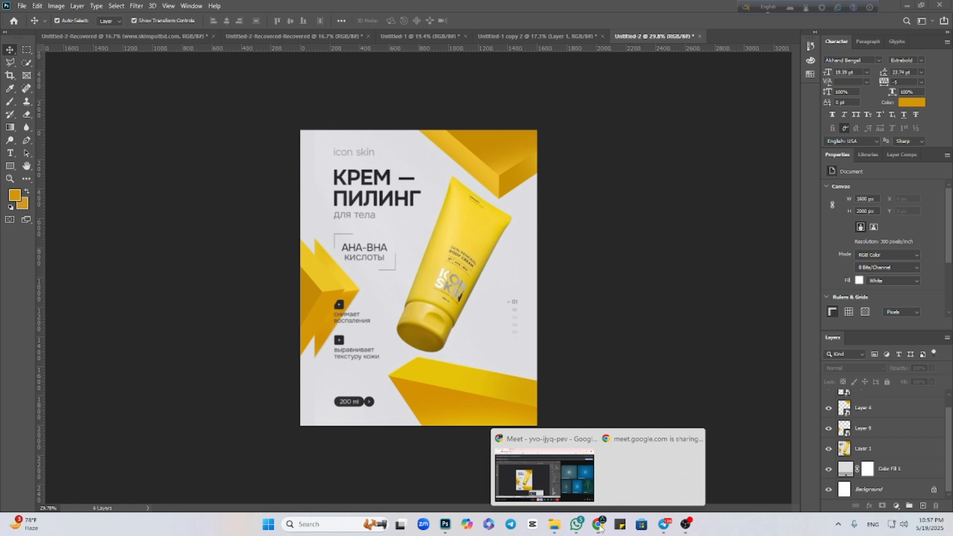
pyautogui.click(543, 489)
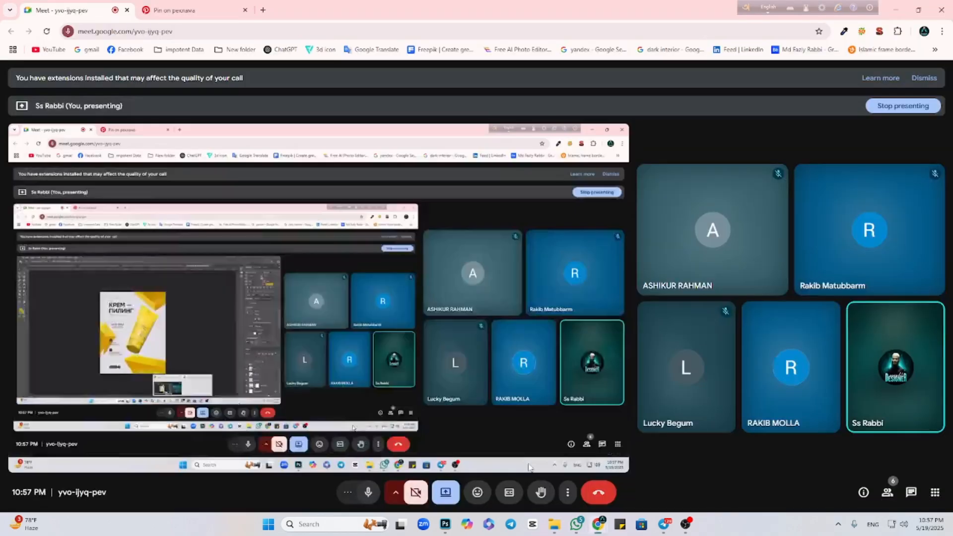
pyautogui.click(263, 10)
pyautogui.click(338, 199)
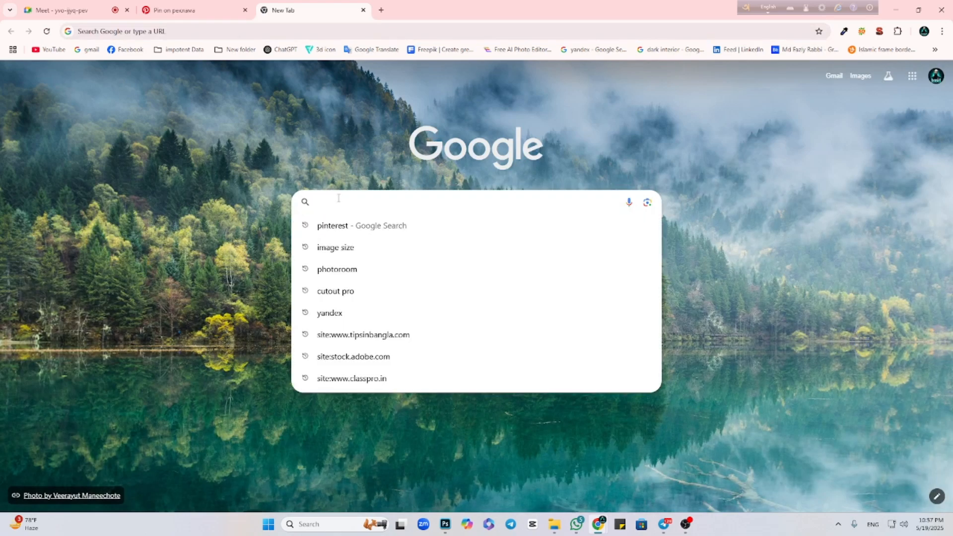
pyautogui.write('fa')
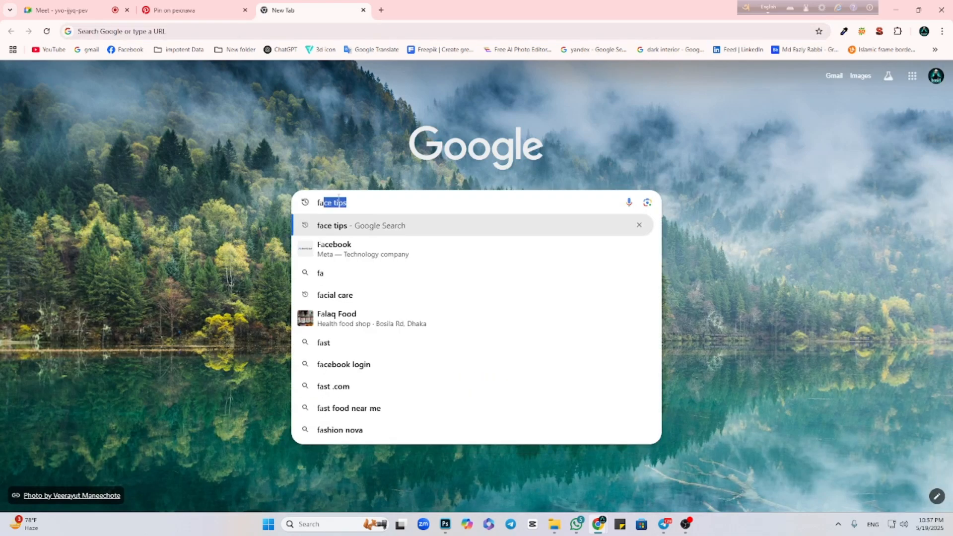
pyautogui.write('ce')
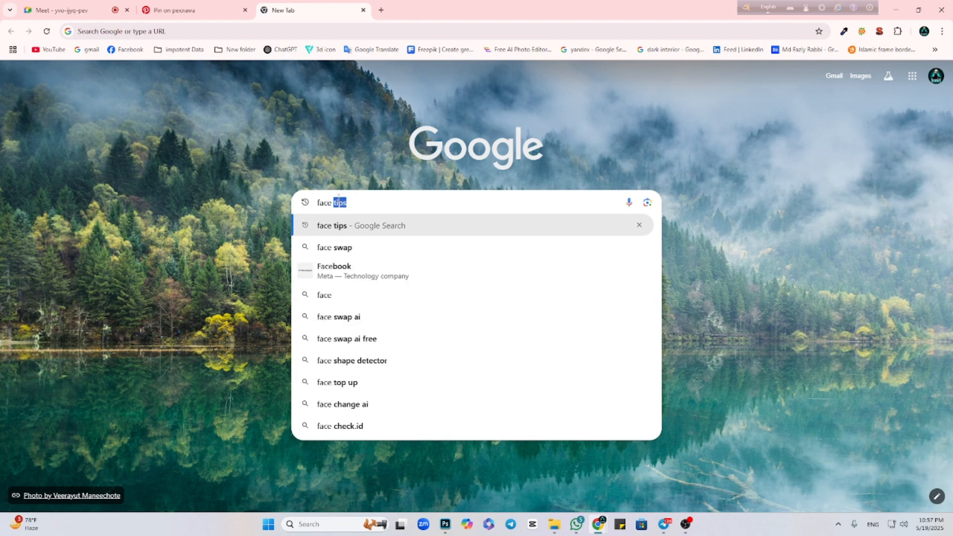
pyautogui.write(' w')
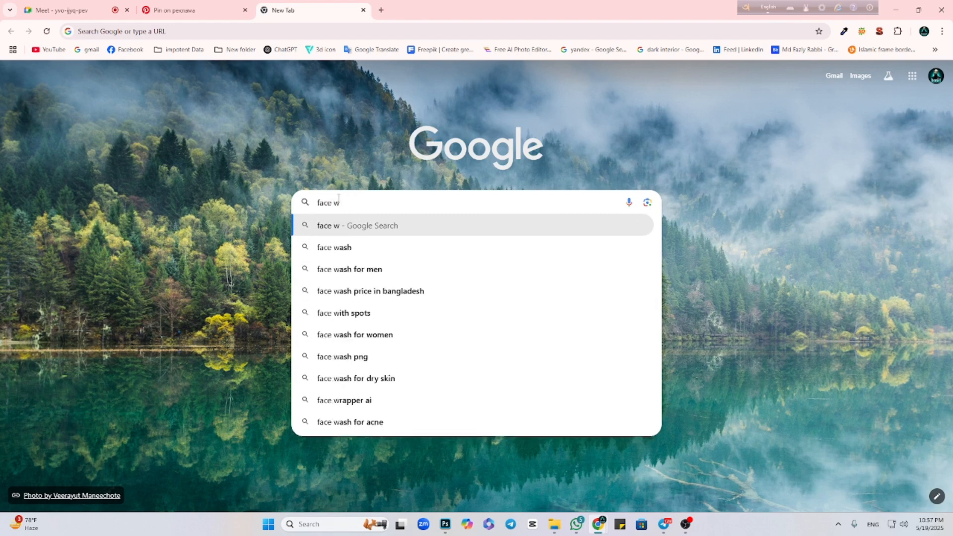
pyautogui.write('o')
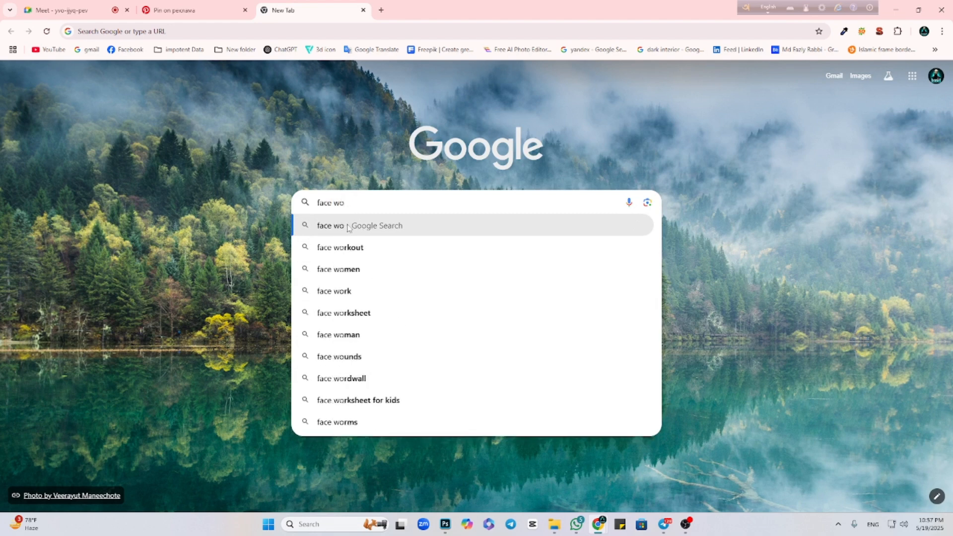
pyautogui.press('BackSpace')
pyautogui.write('ash')
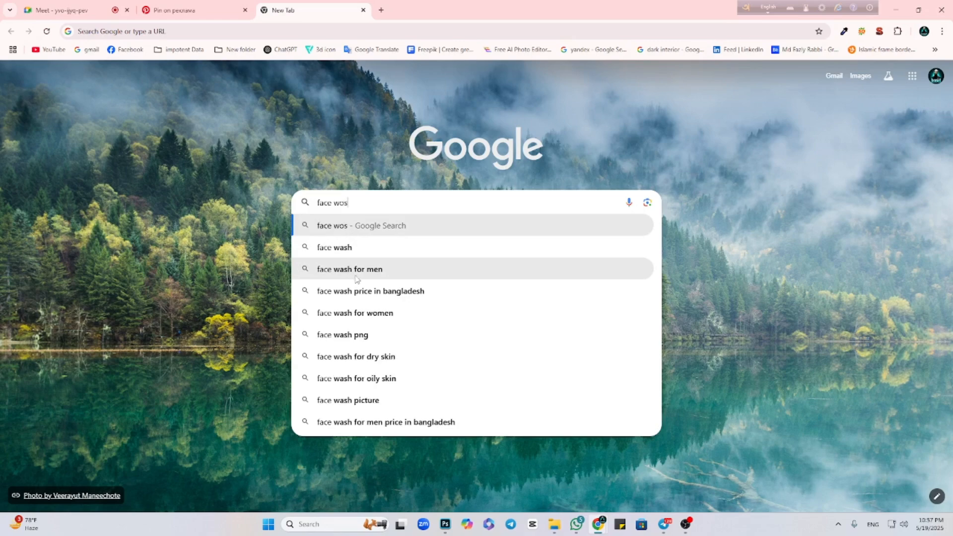
pyautogui.press('Return')
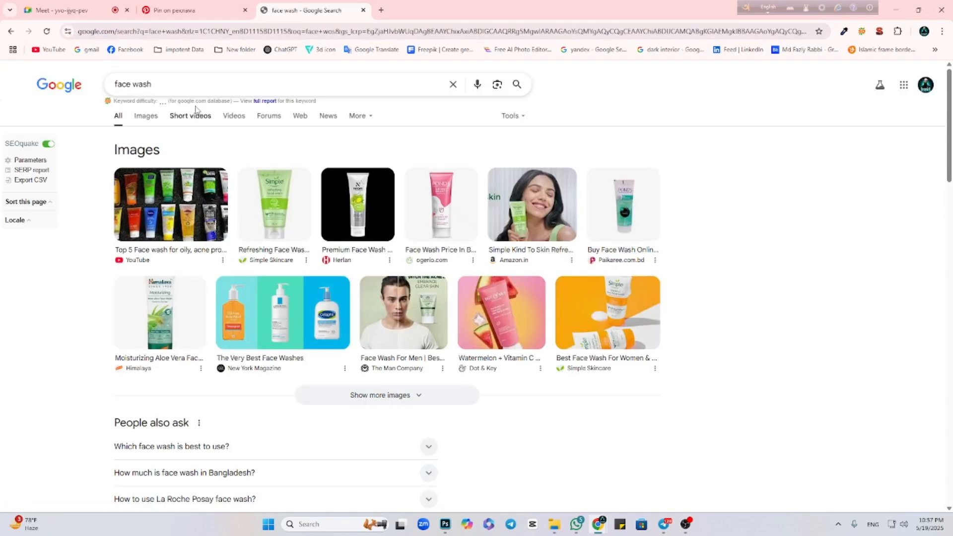
# Refine the search to "face wash png" and show the image results.
pyautogui.click(184, 84)
pyautogui.write('png')
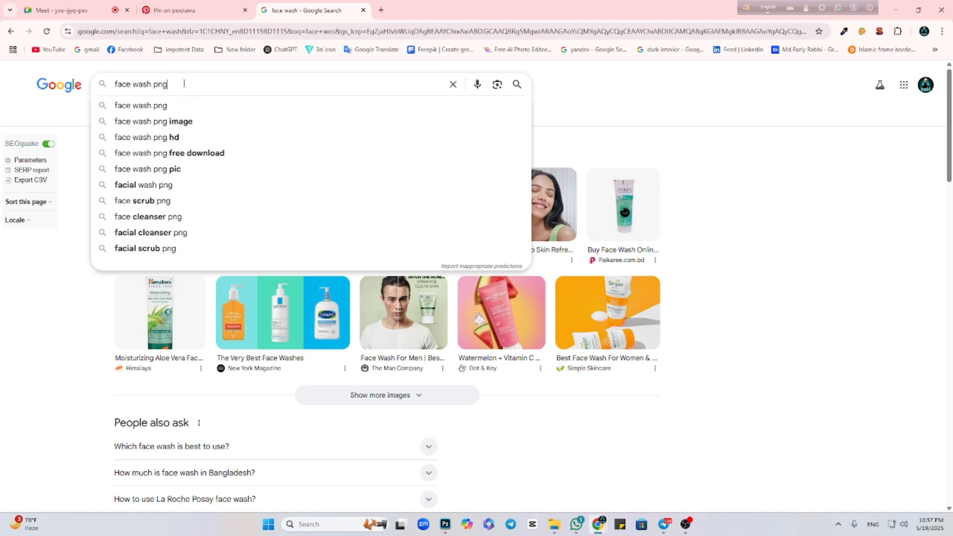
pyautogui.press('Return')
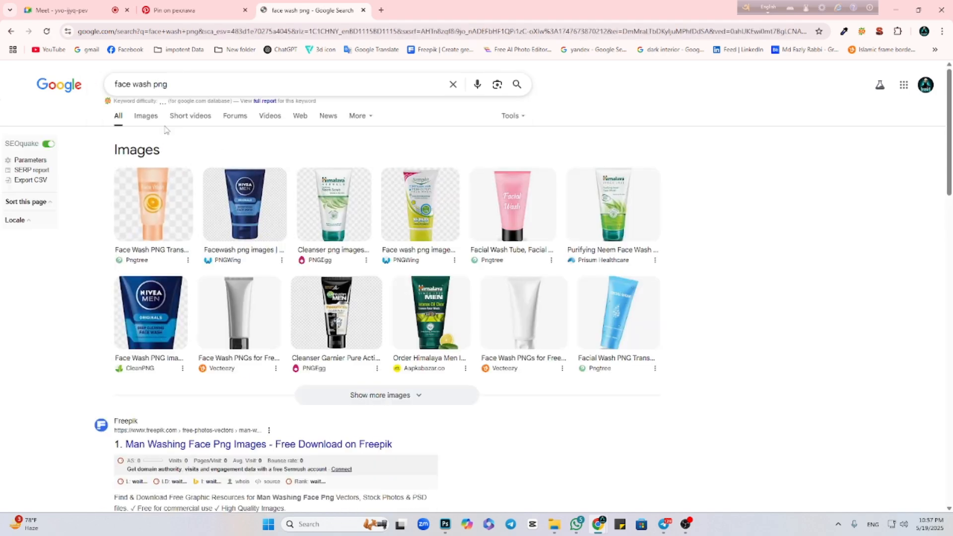
pyautogui.click(146, 117)
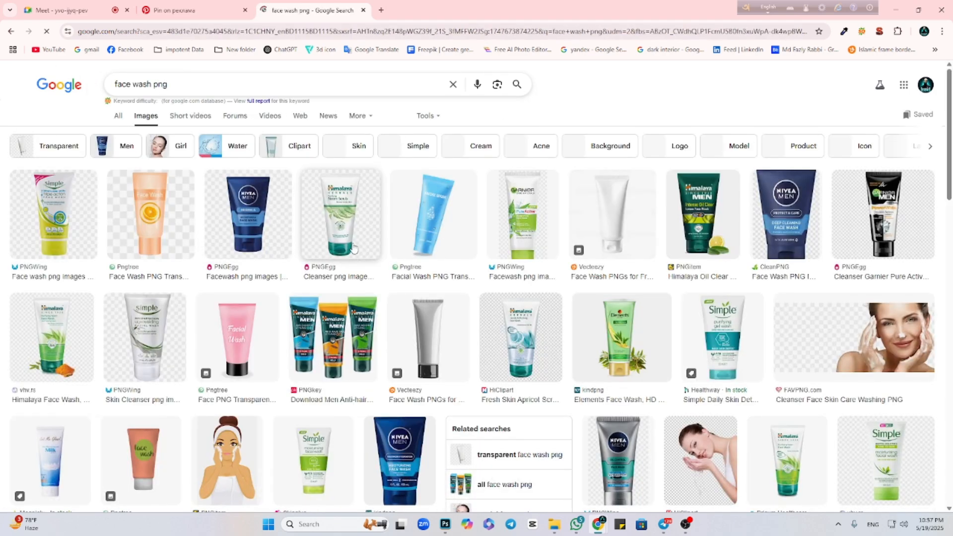
# Save the Himalaya Neem Scrub tube image from PNGEgg to Downloads, then view the saved file to check its background.
pyautogui.click(341, 225)
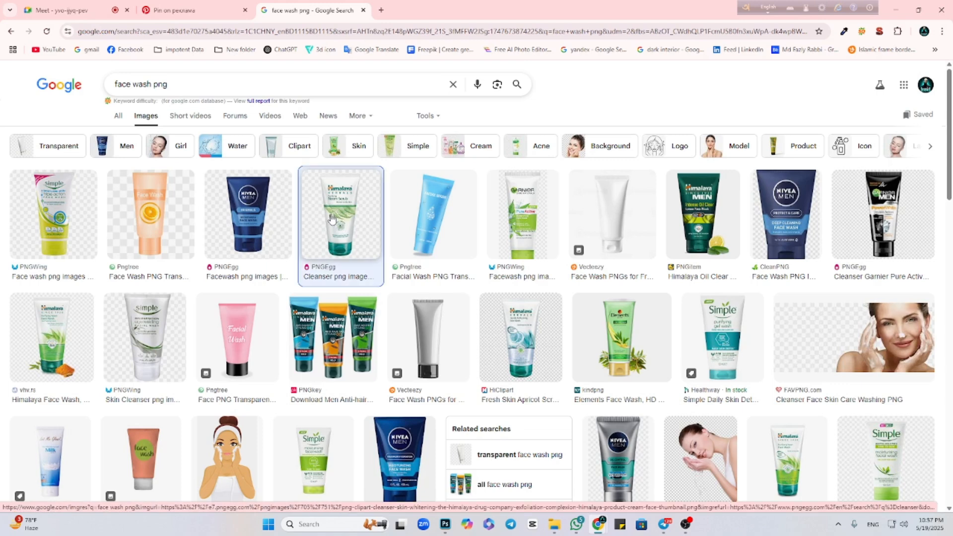
pyautogui.rightClick(715, 306)
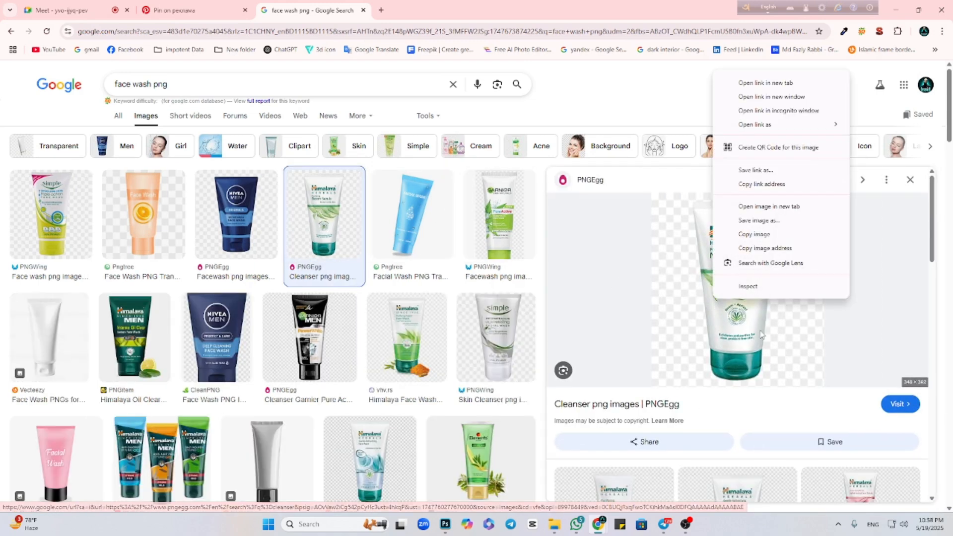
pyautogui.click(760, 221)
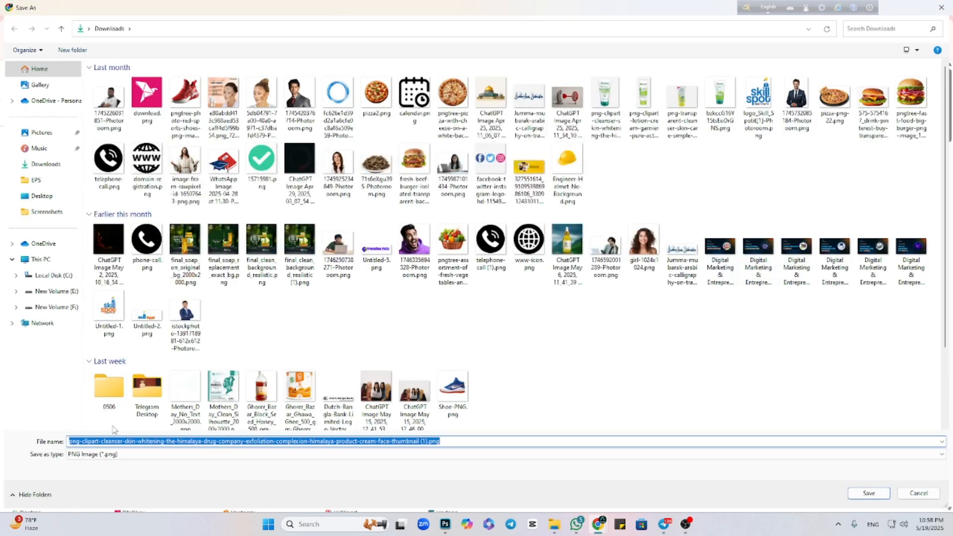
pyautogui.click(868, 493)
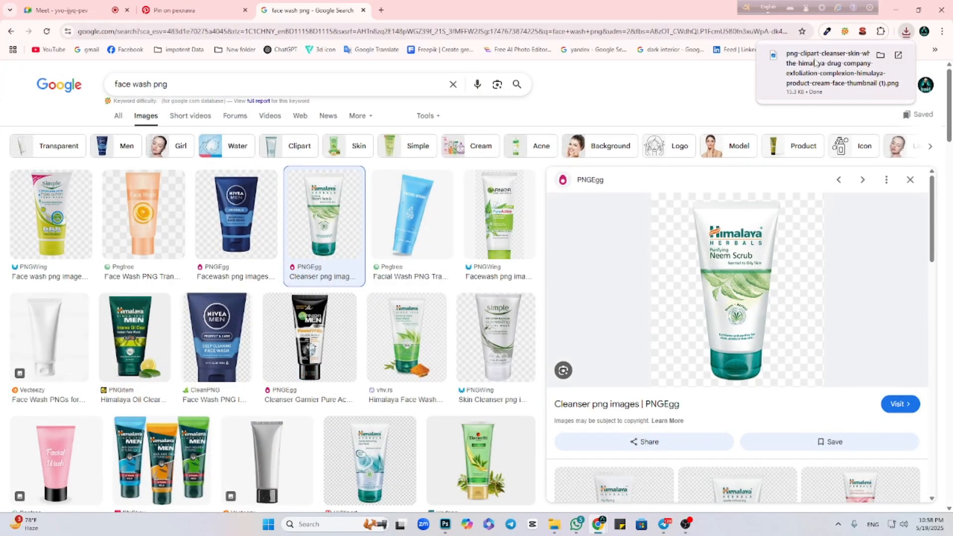
pyautogui.click(818, 66)
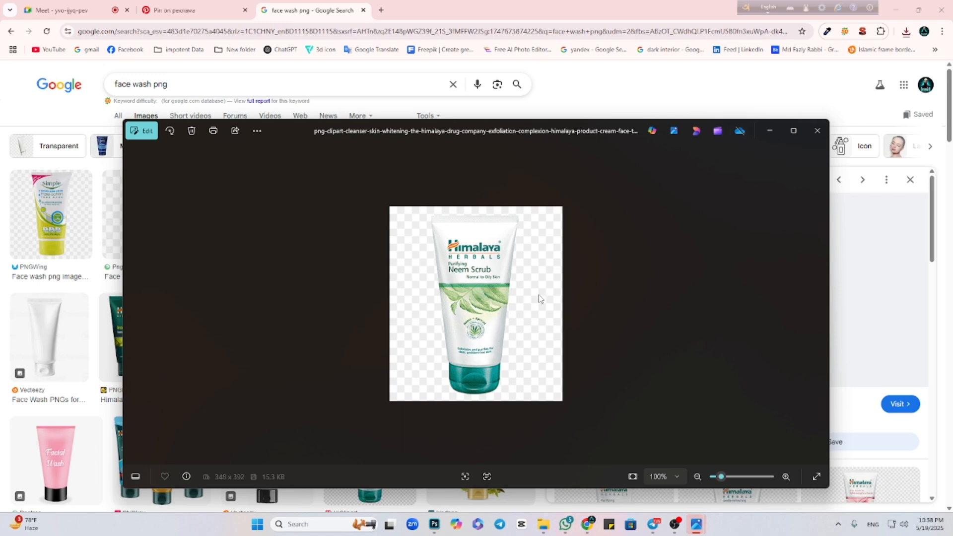
pyautogui.click(768, 131)
# Save the Garnier PureActive face wash image from PNGWing to the Downloads folder.
pyautogui.click(508, 230)
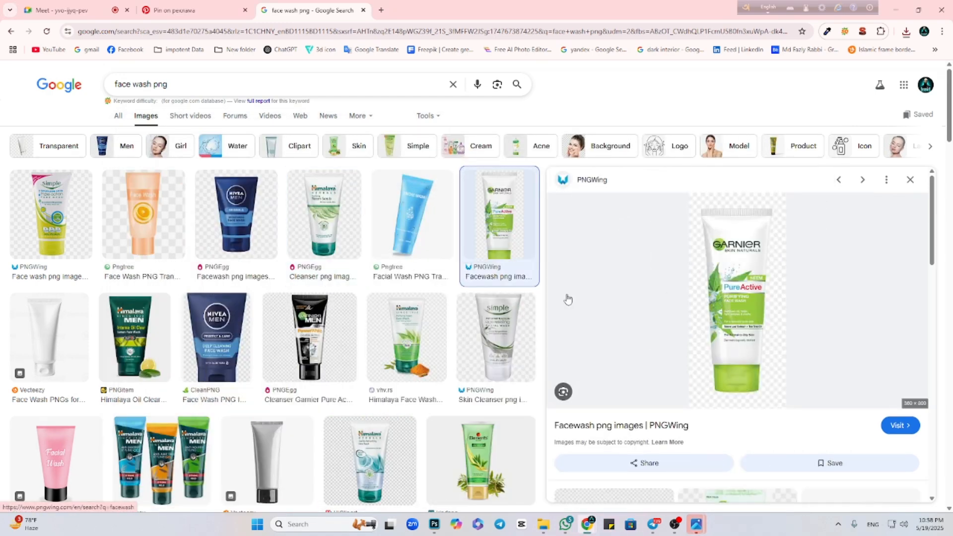
pyautogui.rightClick(708, 312)
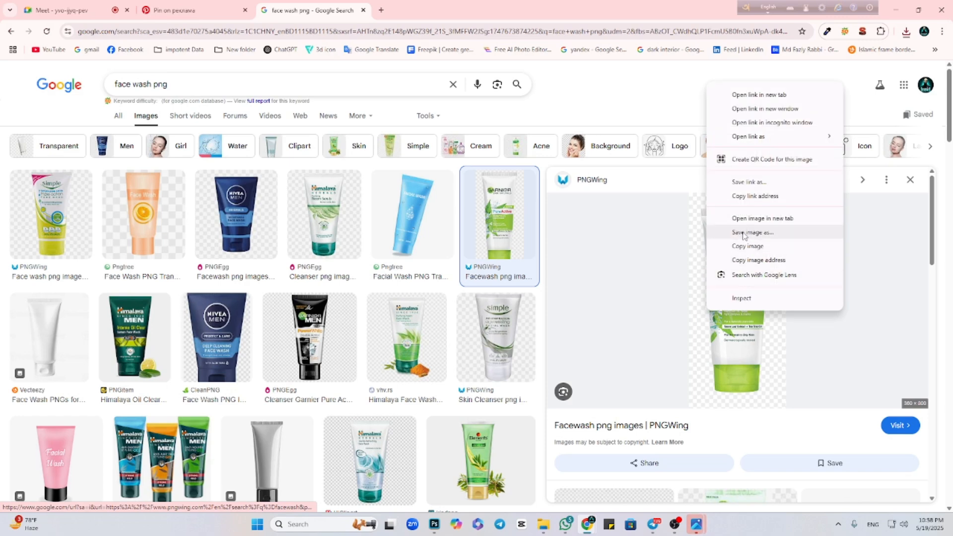
pyautogui.click(749, 234)
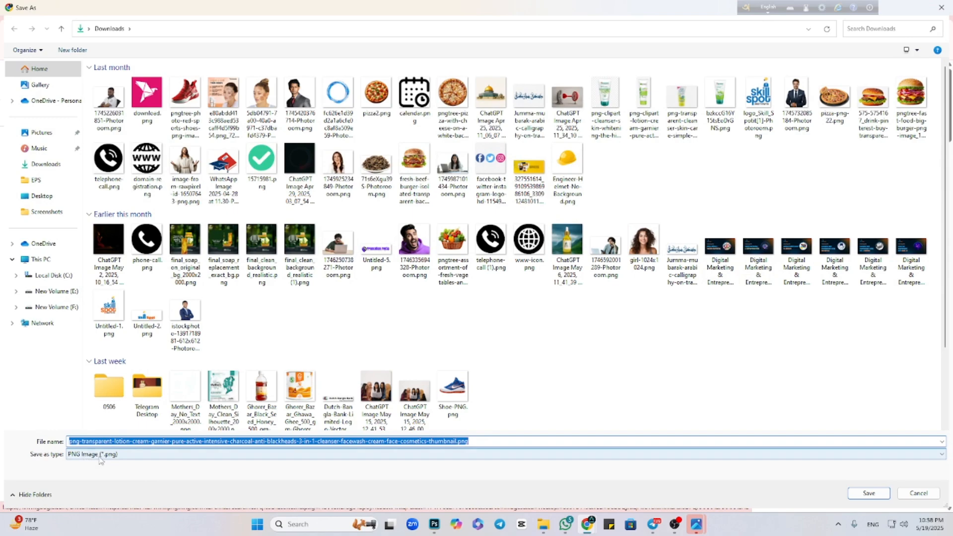
pyautogui.click(869, 493)
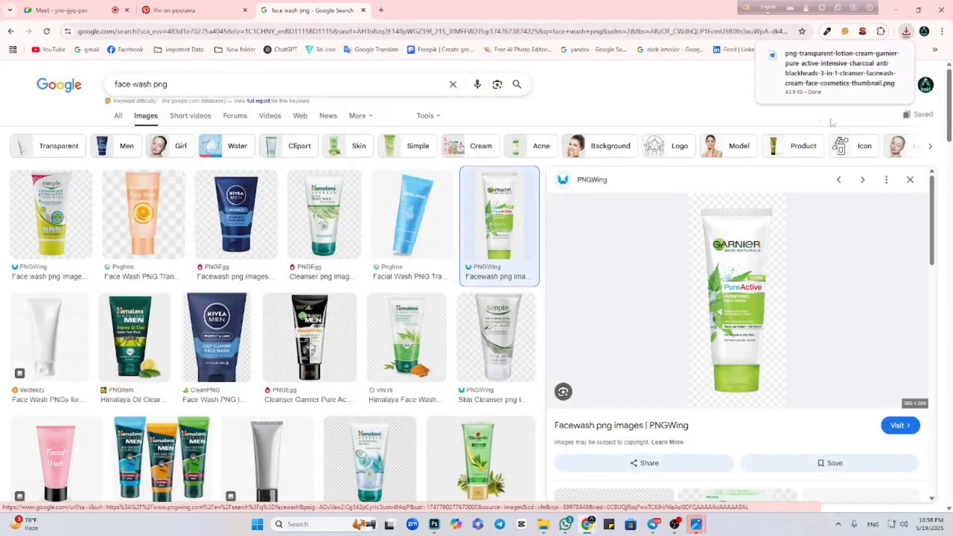
# View the downloaded Garnier PureActive image to check its background, and close the viewer.
pyautogui.click(811, 75)
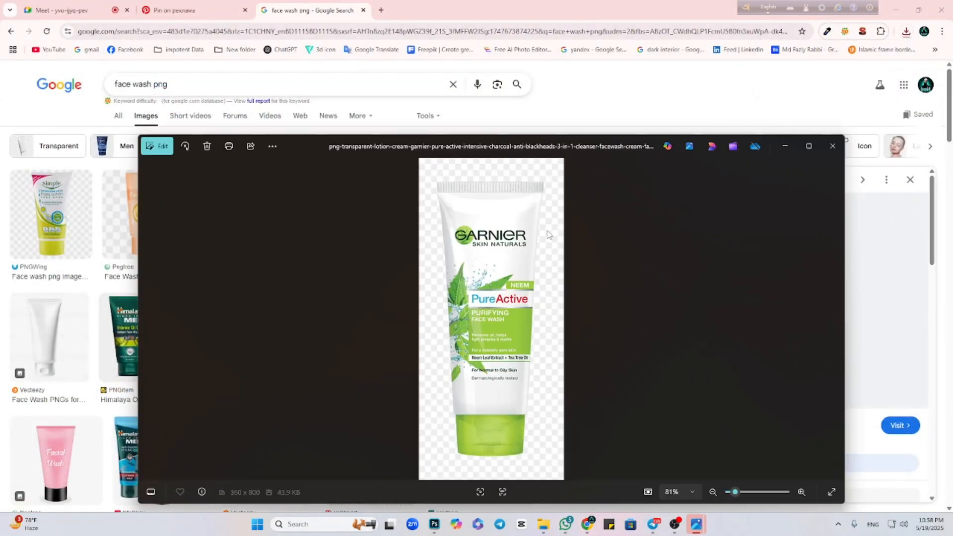
pyautogui.click(832, 146)
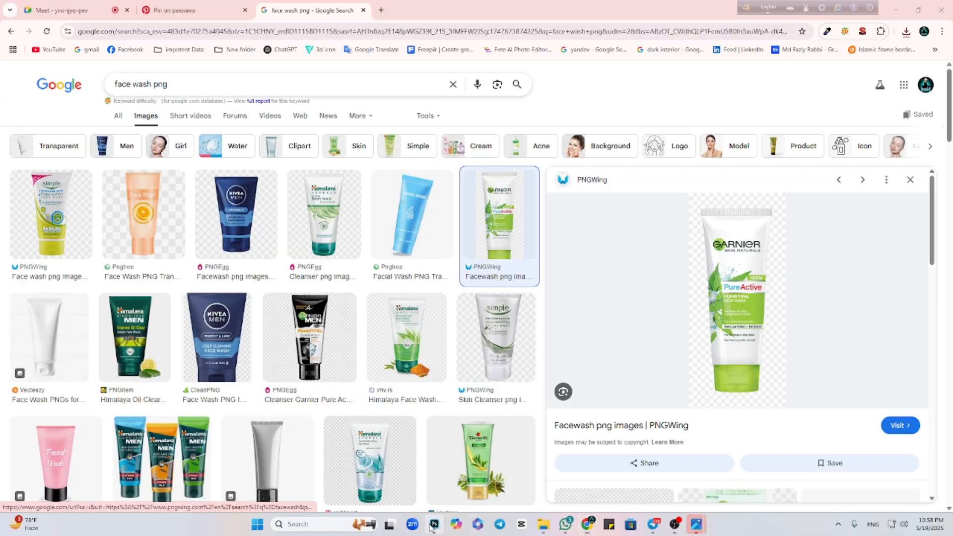
# Switch to Photoshop, place the Himalaya face wash PNG bzkccG16Y15tsEoDrGNS.png embedded in the poster, and convert it to a smart object.
pyautogui.click(434, 524)
pyautogui.click(22, 5)
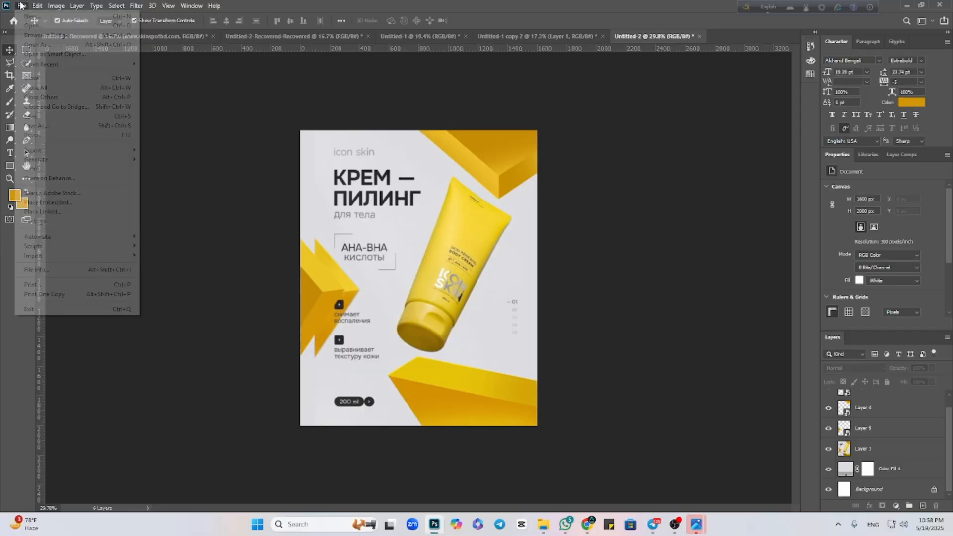
pyautogui.click(49, 203)
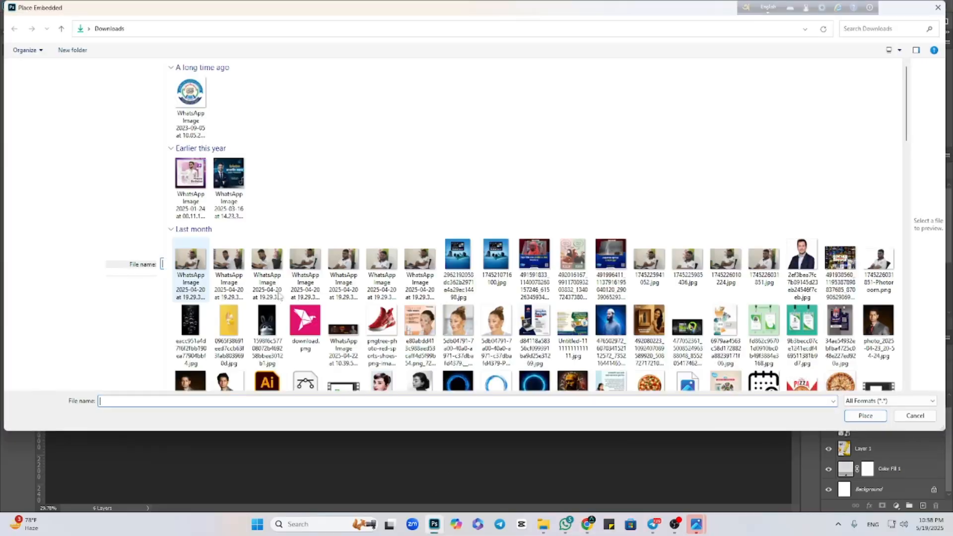
pyautogui.scroll(-10, 476, 271)
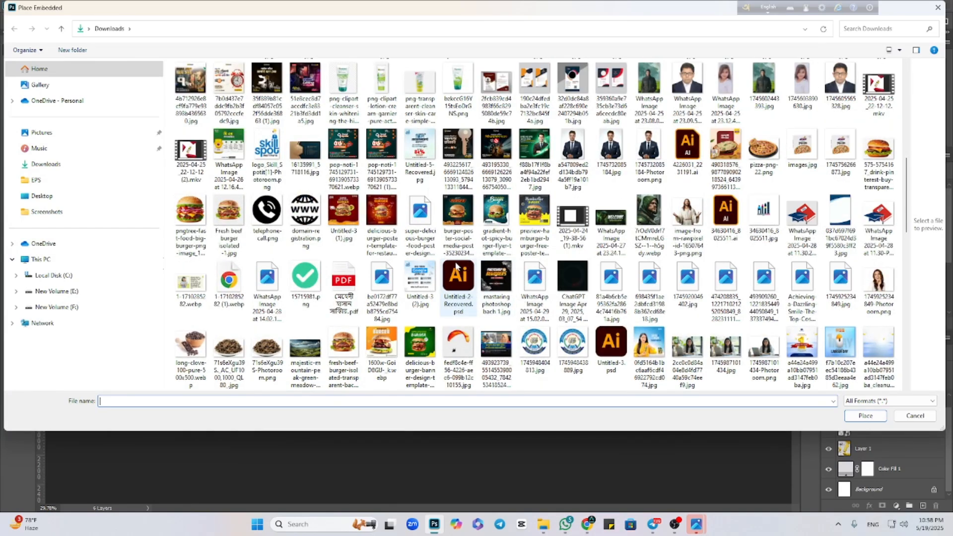
pyautogui.click(457, 89)
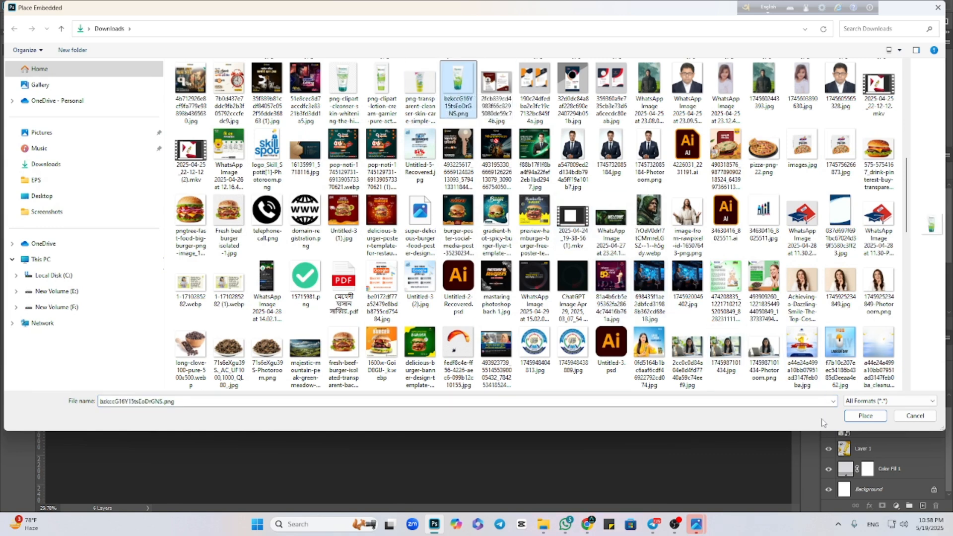
pyautogui.click(852, 416)
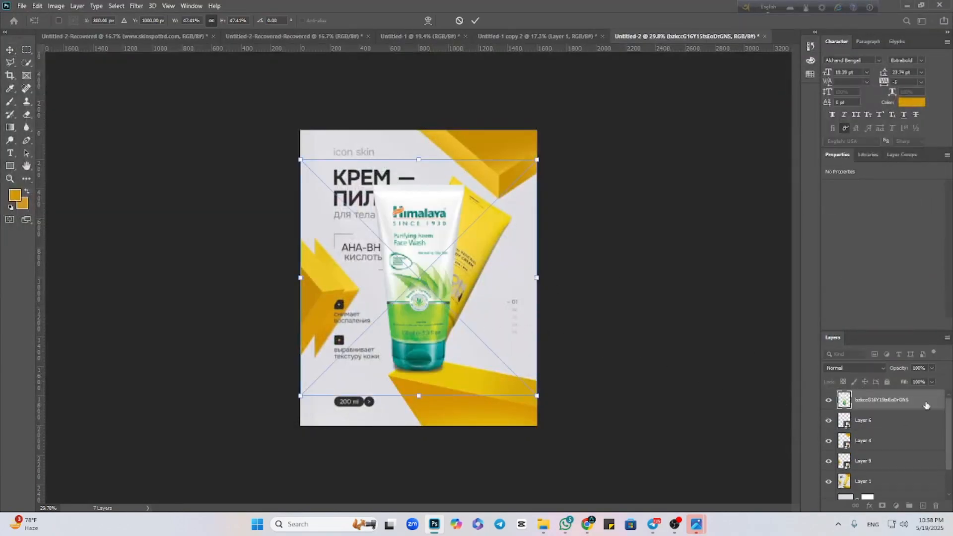
pyautogui.press('Return')
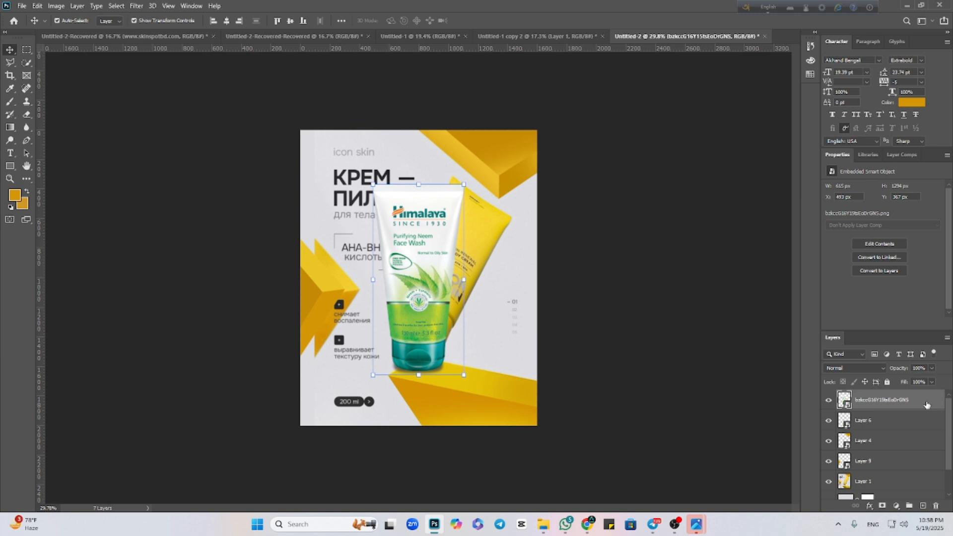
pyautogui.rightClick(926, 405)
pyautogui.click(824, 184)
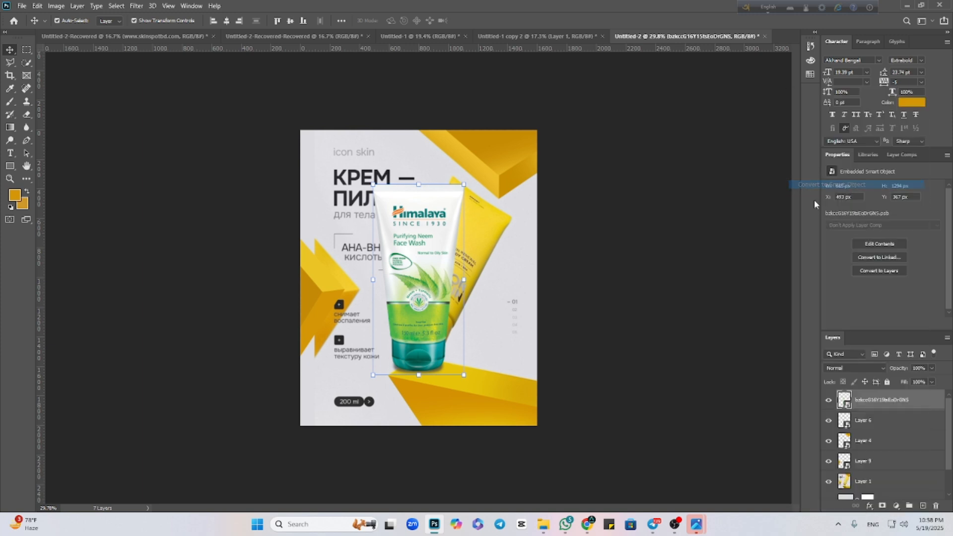
# Rotate the Himalaya tube about 24.6°, scale it to about 83%, and position it over the yellow cream tube.
pyautogui.moveTo(436, 276); pyautogui.dragTo(432, 274)
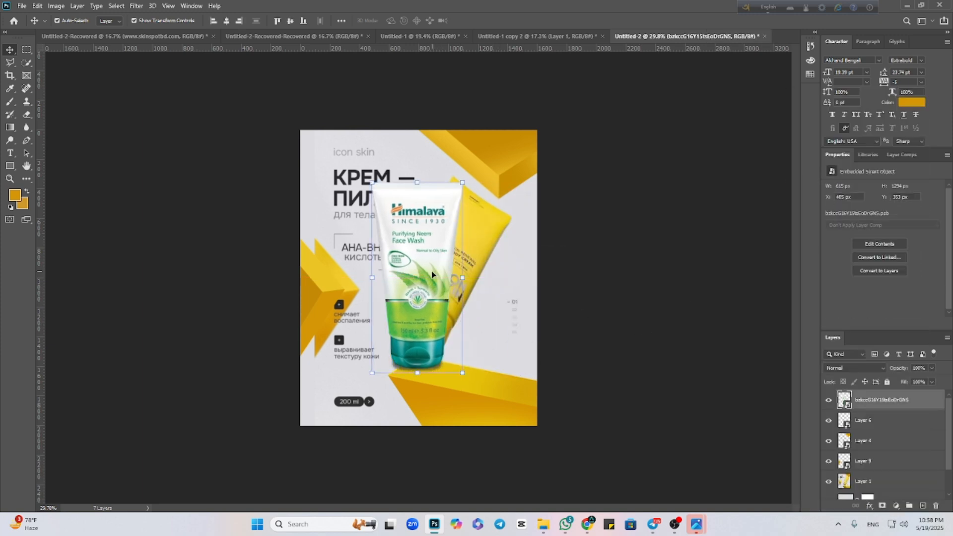
pyautogui.moveTo(473, 180); pyautogui.dragTo(504, 213)
pyautogui.moveTo(436, 291); pyautogui.dragTo(447, 278)
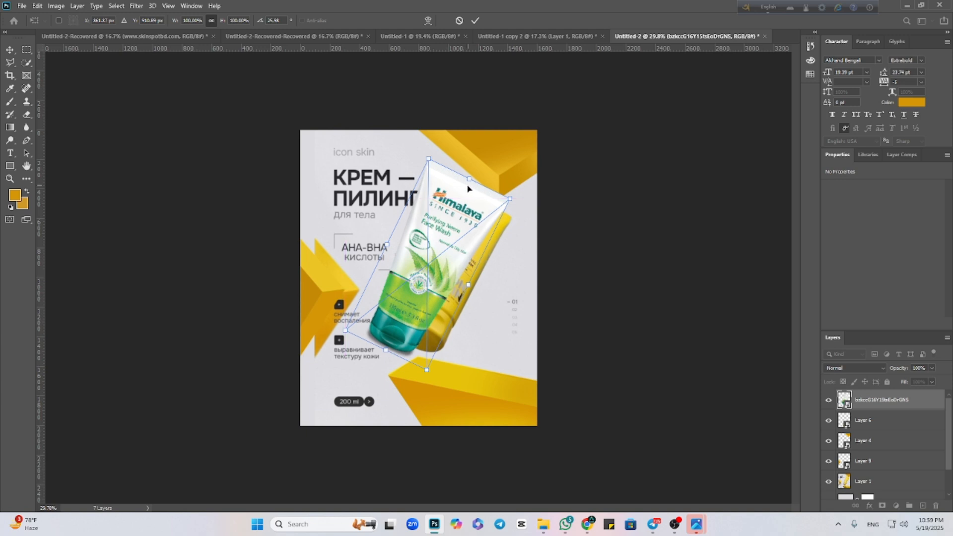
pyautogui.moveTo(472, 177); pyautogui.dragTo(466, 193)
pyautogui.moveTo(424, 265); pyautogui.dragTo(445, 277)
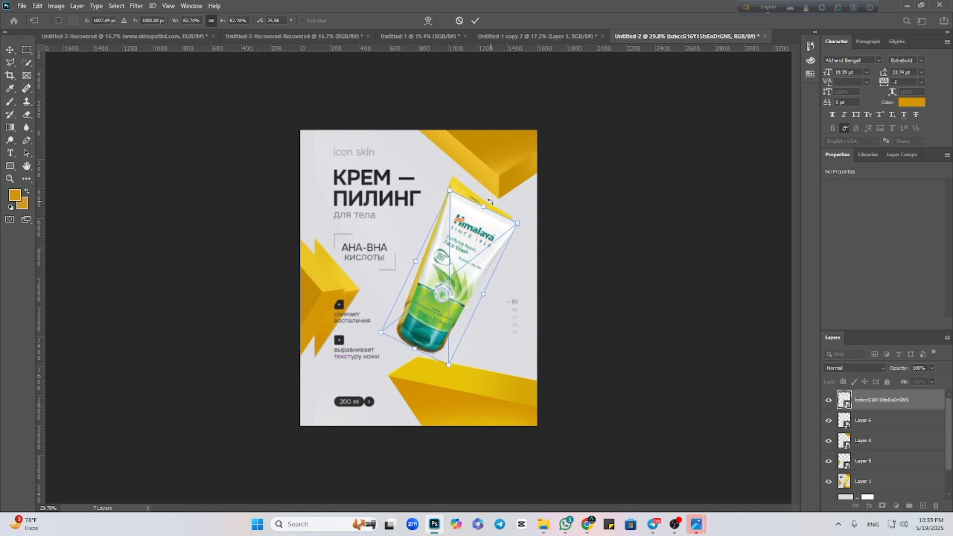
pyautogui.moveTo(492, 204); pyautogui.dragTo(494, 200)
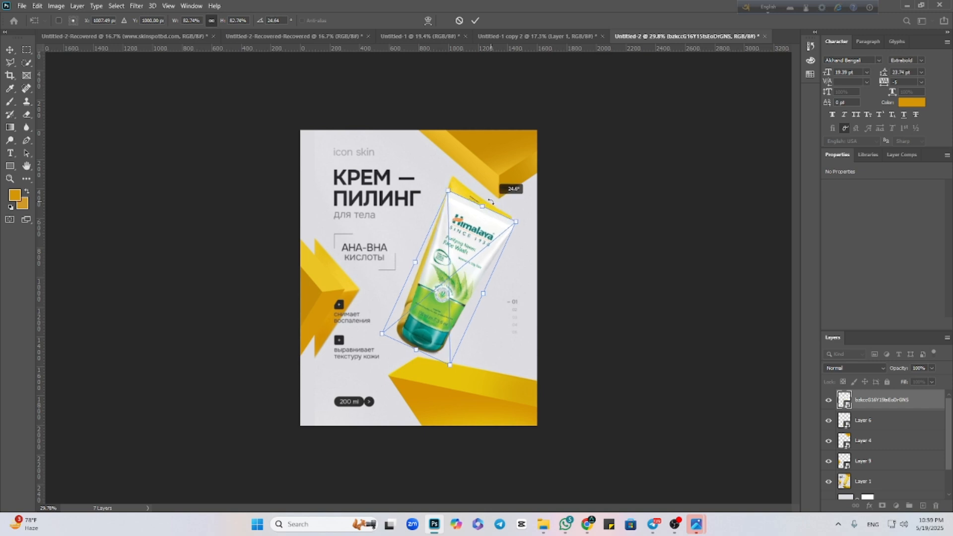
pyautogui.click(476, 21)
pyautogui.click(606, 225)
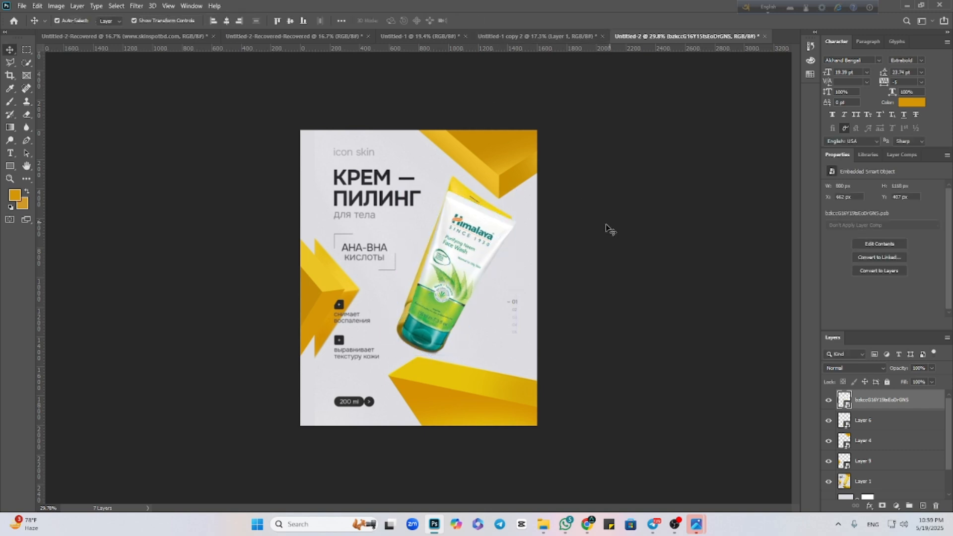
# Hide the reference poster on Layer 1, leaving the repainted blocks and the Himalaya tube on the canvas.
pyautogui.click(521, 261)
pyautogui.click(827, 483)
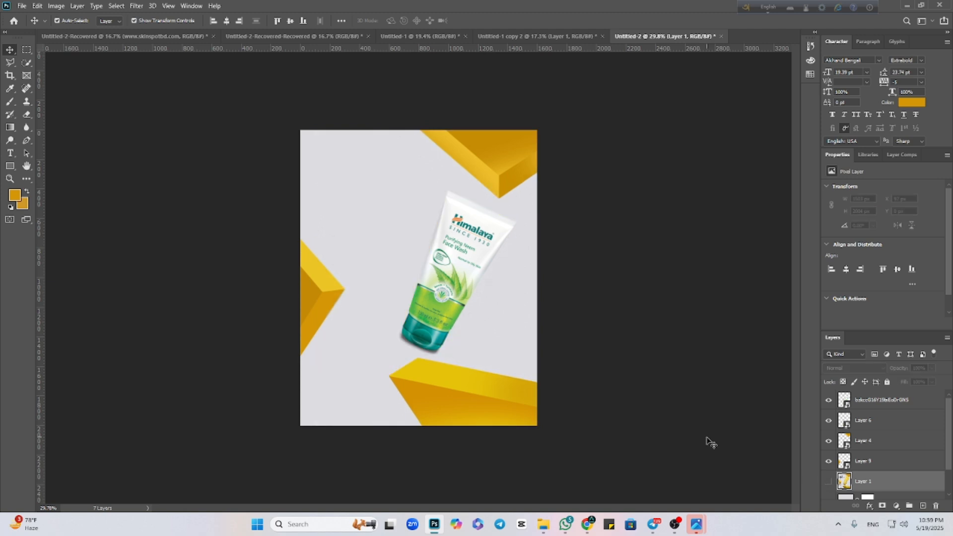
pyautogui.click(706, 442)
# Reduce the Himalaya tube's tilt to about 20.8°, enlarge it to about 85%, and nudge it slightly upward.
pyautogui.click(426, 297)
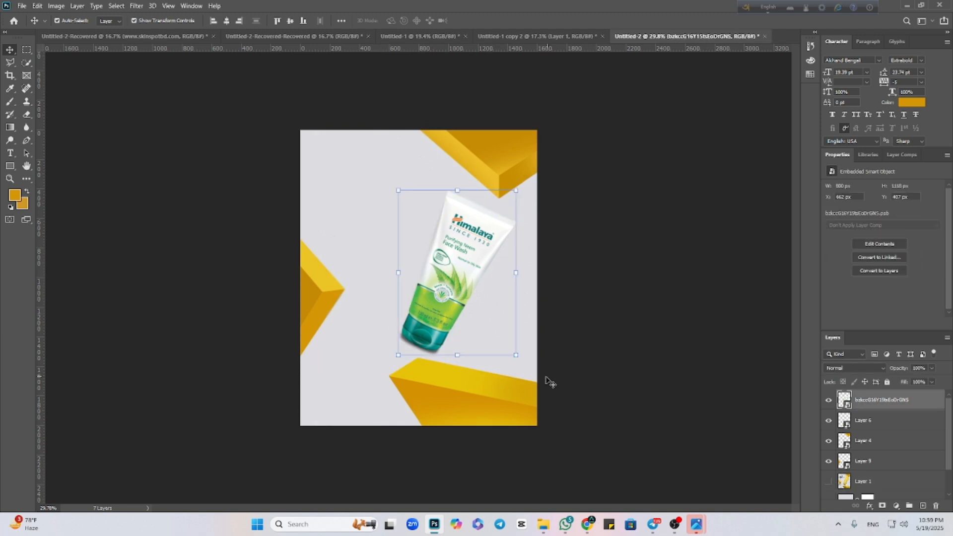
pyautogui.moveTo(527, 363); pyautogui.dragTo(536, 360)
pyautogui.moveTo(480, 202); pyautogui.dragTo(480, 198)
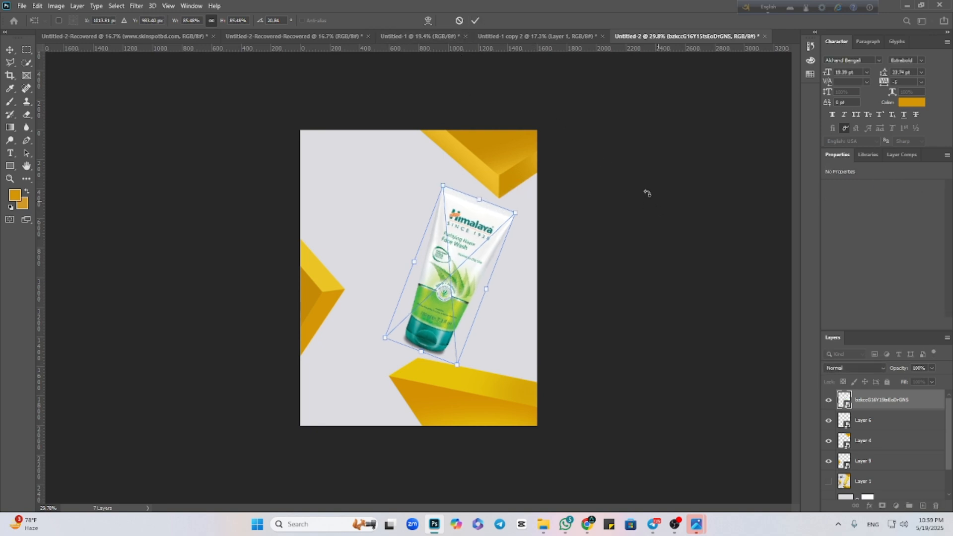
pyautogui.click(475, 20)
pyautogui.click(673, 238)
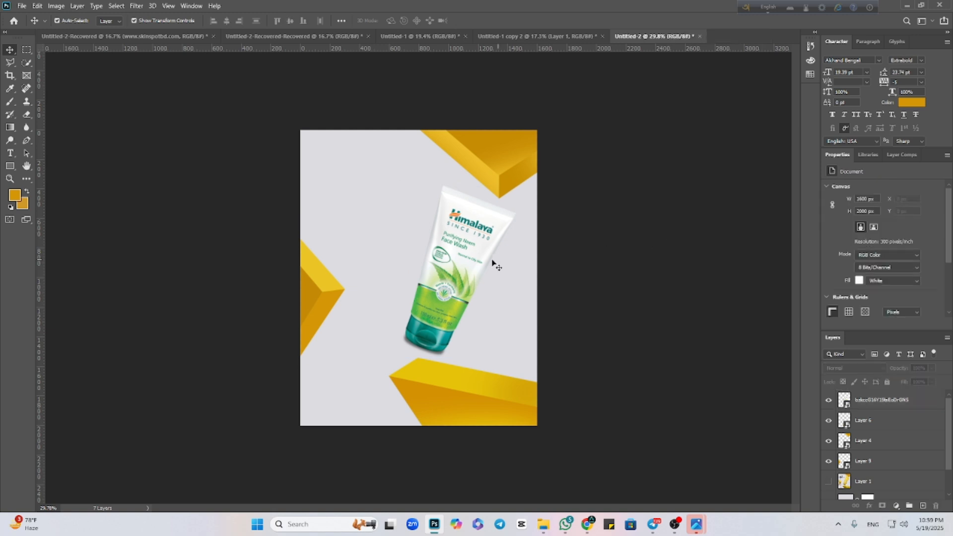
# Rasterize the Himalaya tube layer and remove the dark shadow around its cap with the Magic Eraser tool.
pyautogui.scroll(6, 403, 344)
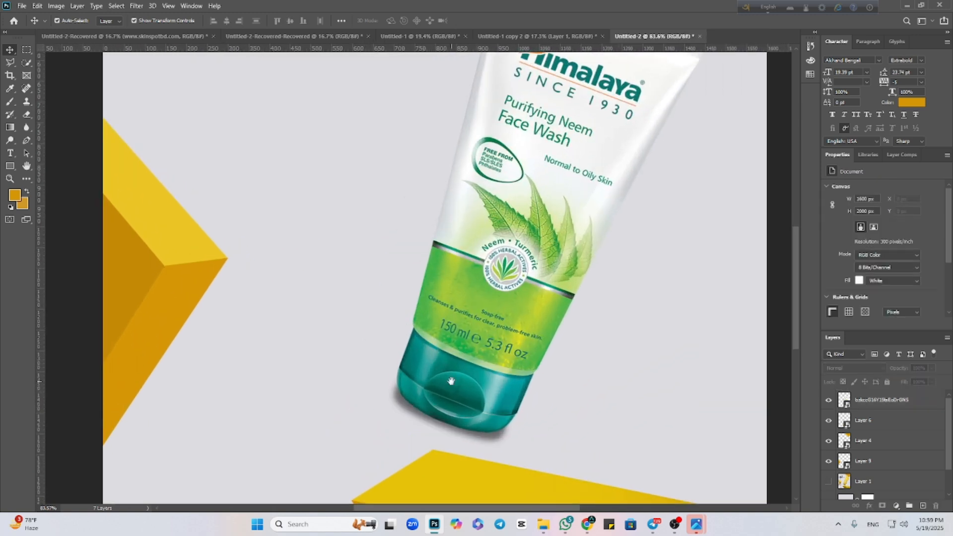
pyautogui.moveTo(405, 325); pyautogui.dragTo(482, 255)
pyautogui.click(482, 254)
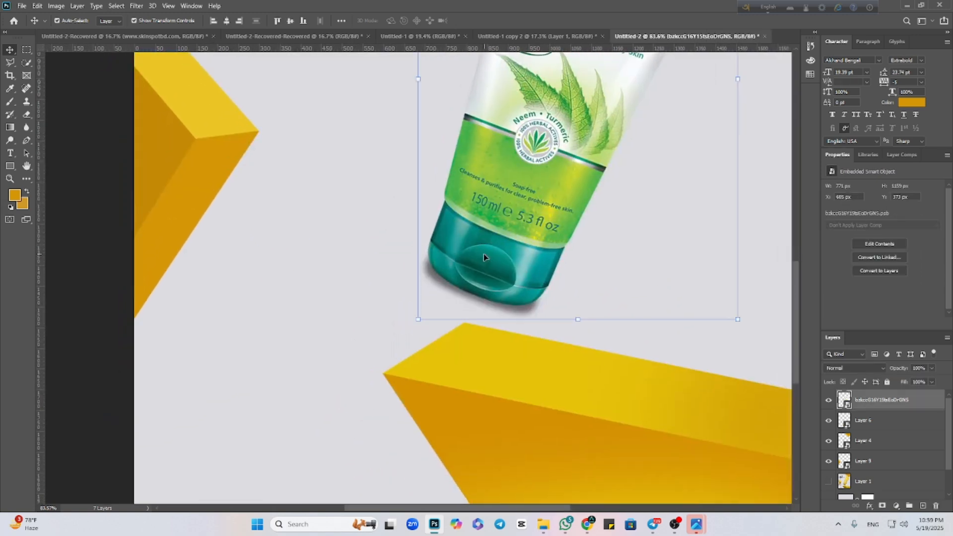
pyautogui.click(27, 115)
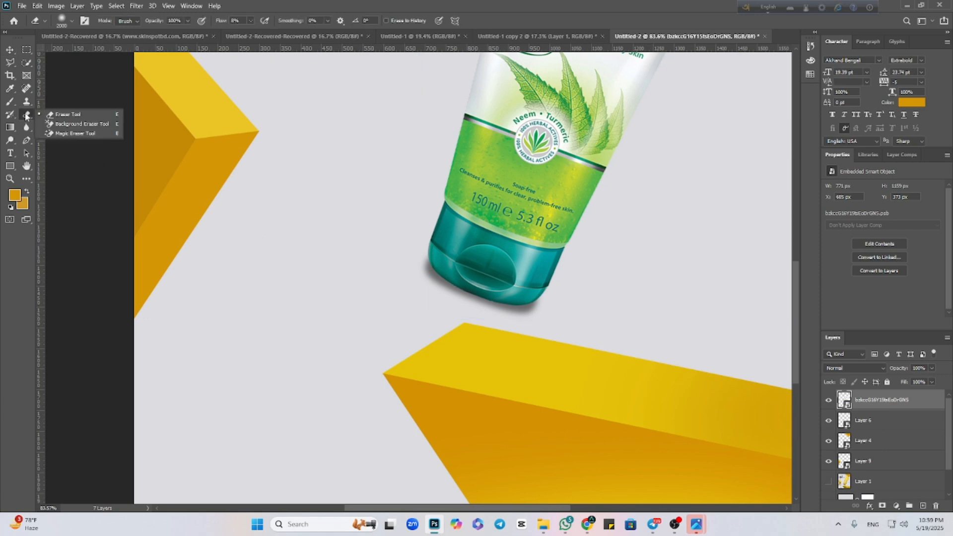
pyautogui.click(75, 134)
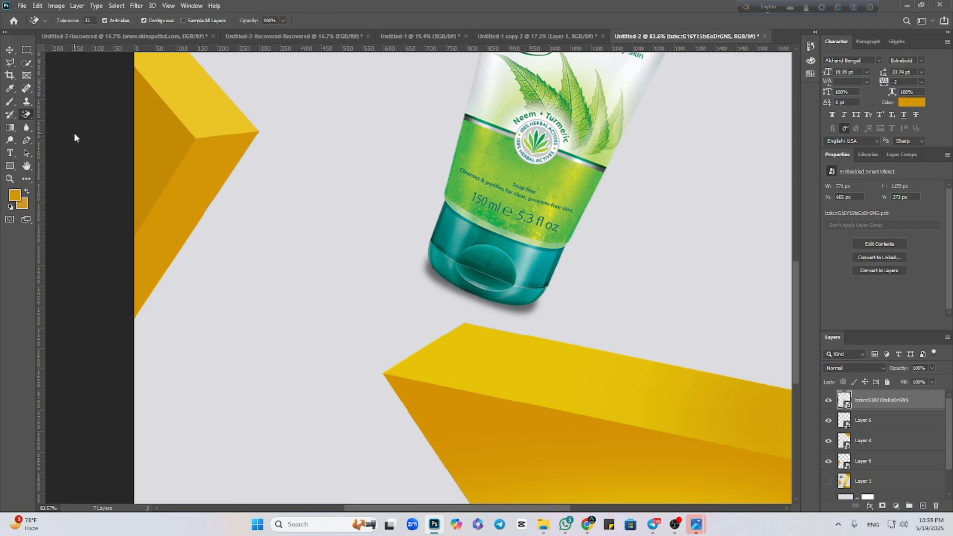
pyautogui.click(394, 301)
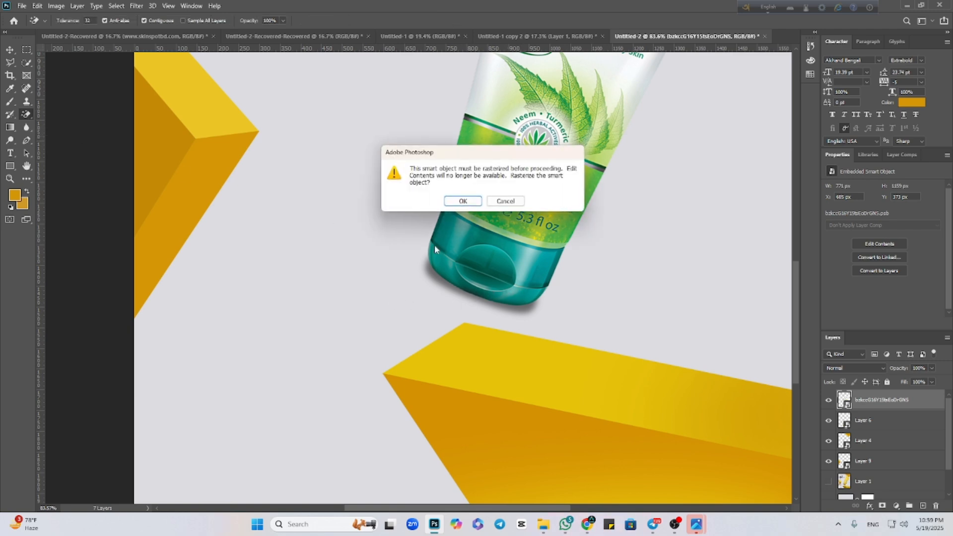
pyautogui.click(460, 201)
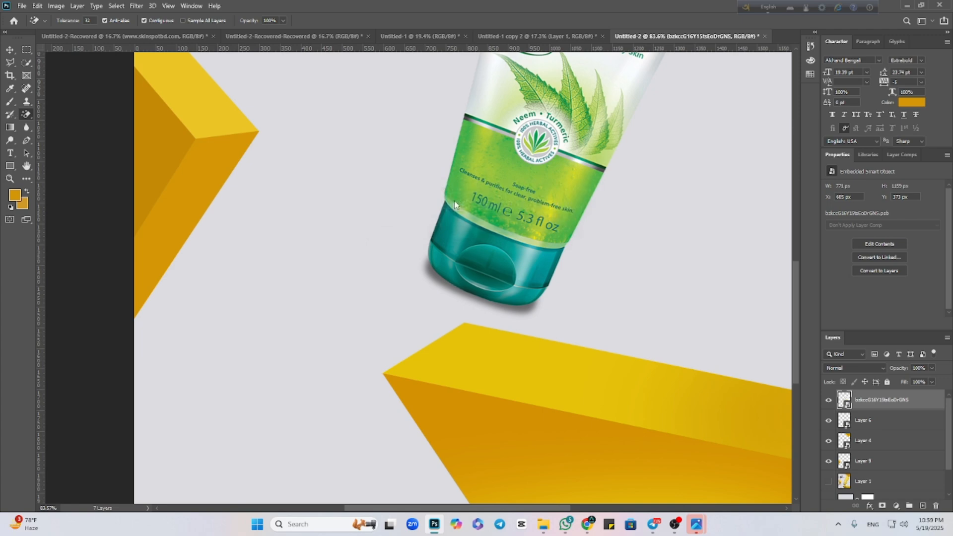
pyautogui.click(436, 273)
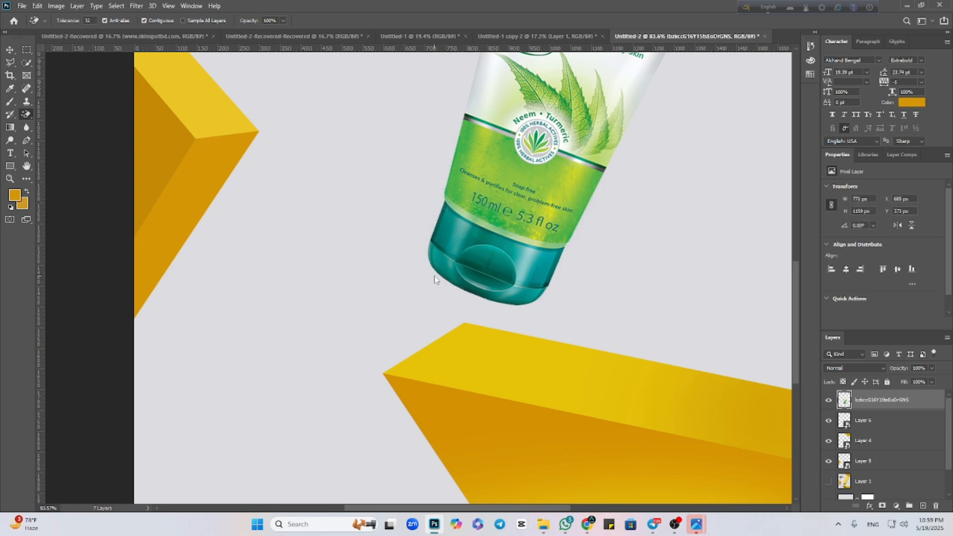
pyautogui.scroll(-5, 430, 300)
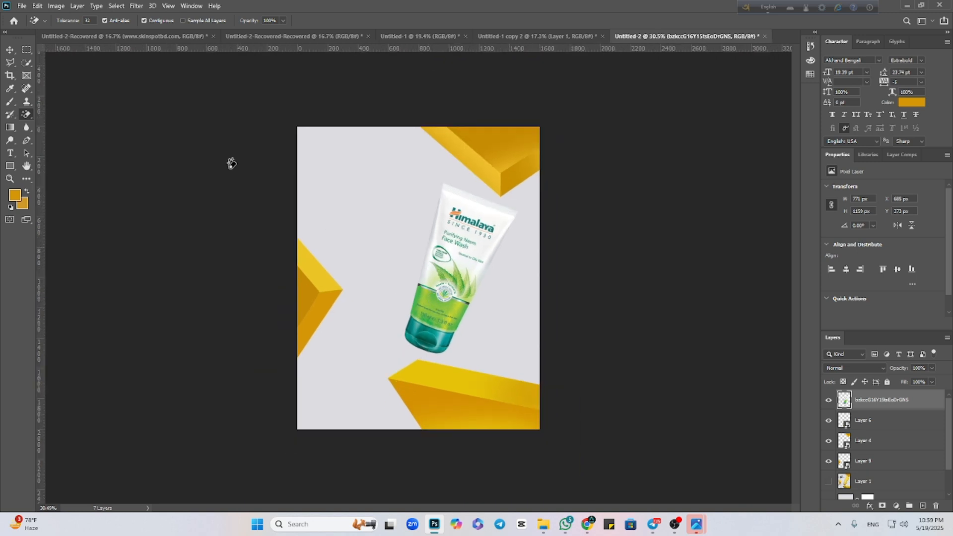
# Scale the Himalaya tube down to about 96.6% so it fits between the upper and lower yellow blocks.
pyautogui.click(11, 51)
pyautogui.click(379, 341)
pyautogui.scroll(1, 384, 343)
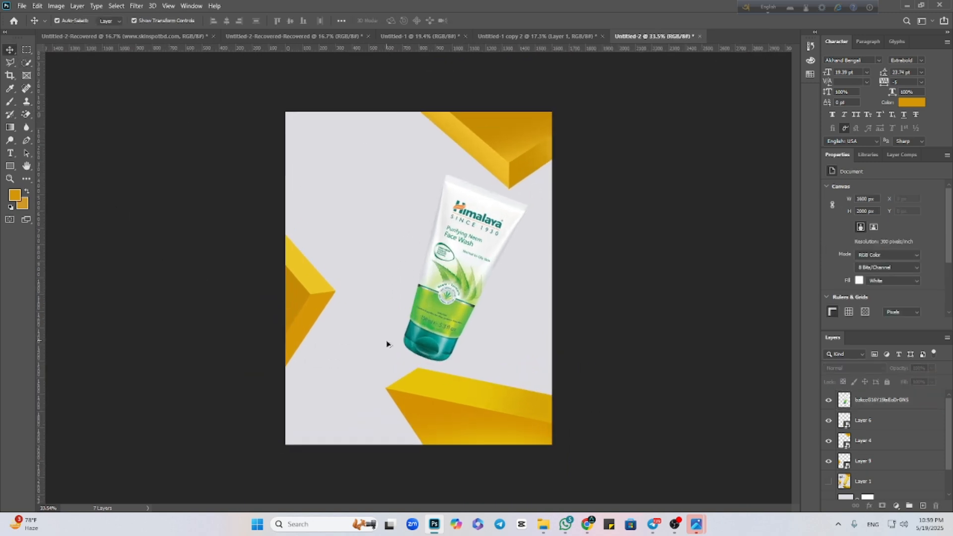
pyautogui.click(444, 322)
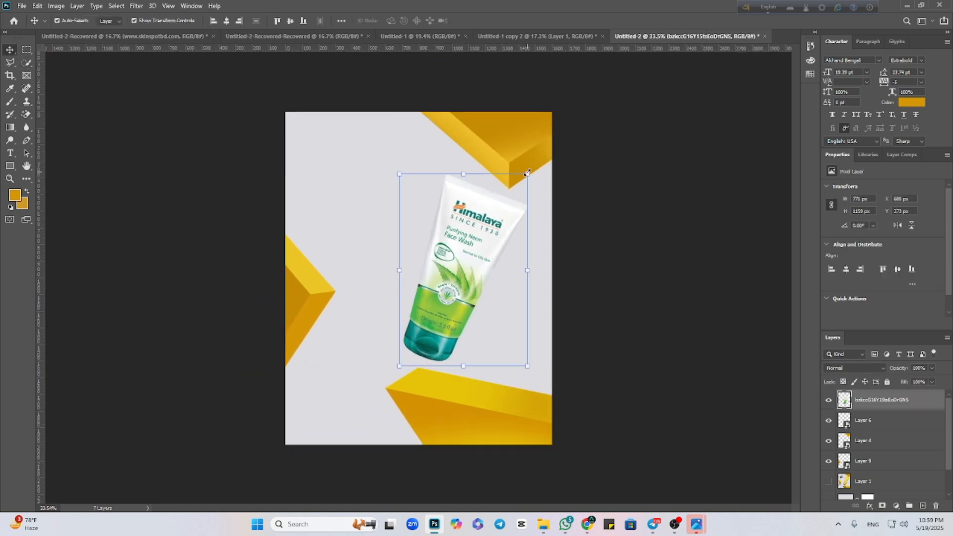
pyautogui.moveTo(527, 174)
pyautogui.mouseDown()
pyautogui.moveTo(539, 160)
pyautogui.moveTo(522, 180)
pyautogui.mouseUp()
pyautogui.click(493, 21)
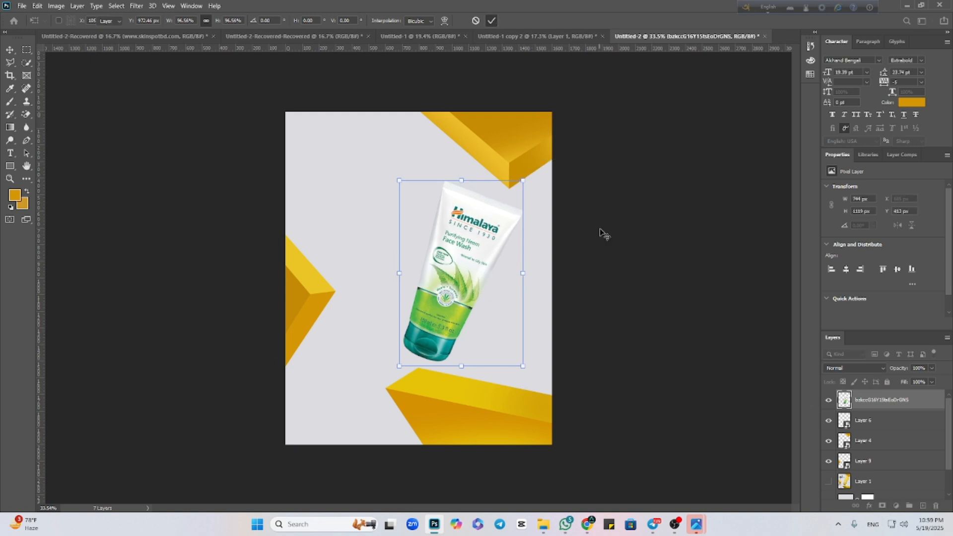
pyautogui.click(596, 249)
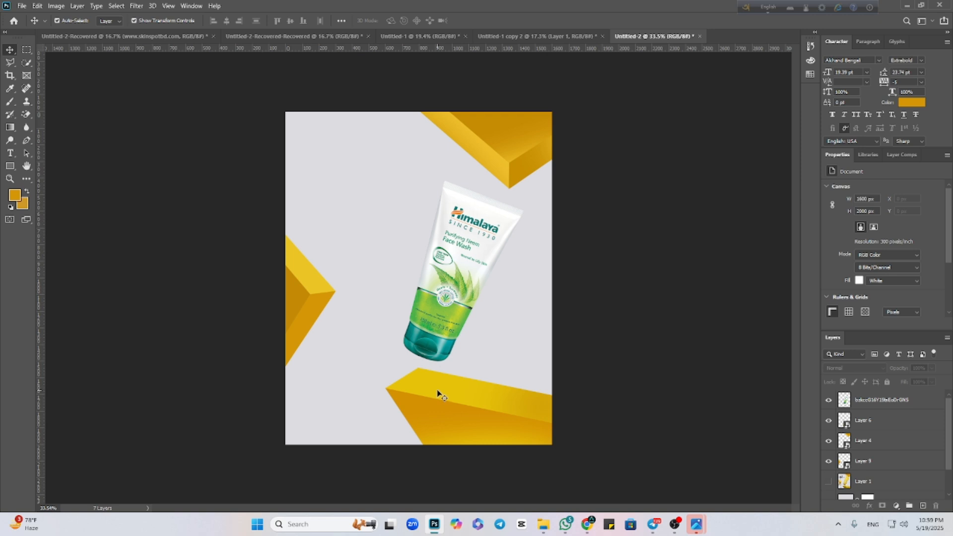
# Load the outline of the lower yellow block on Layer 6 as a selection.
pyautogui.scroll(5, 449, 386)
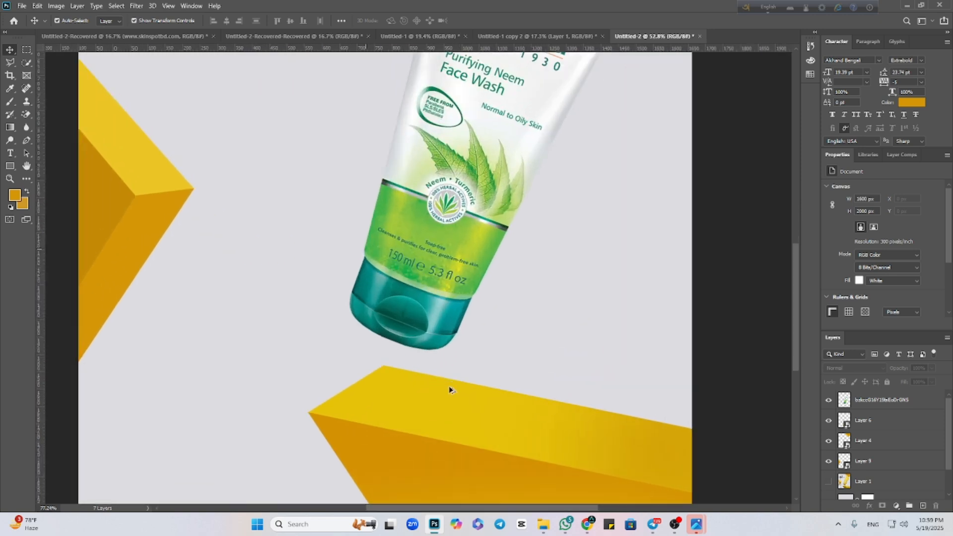
pyautogui.click(479, 392)
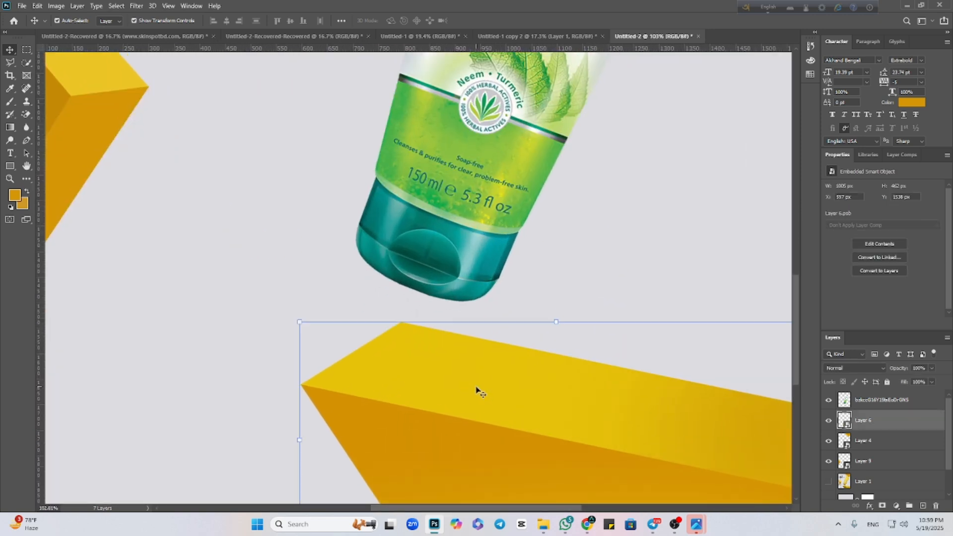
pyautogui.keyDown('ctrl'); pyautogui.click(844, 419); pyautogui.keyUp('ctrl')
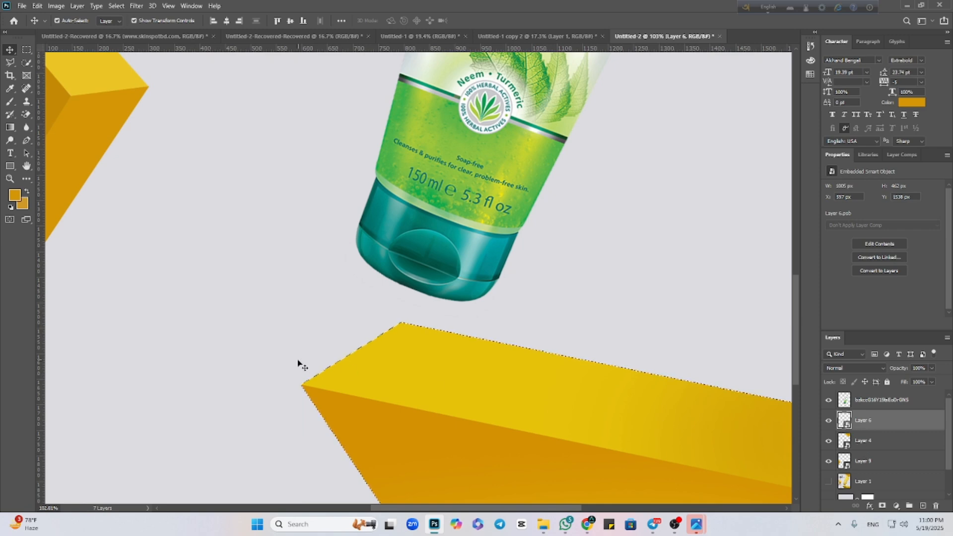
# Rasterize the lower yellow block's smart object and set the Brush tool to 200 px size and 13% flow.
pyautogui.click(10, 101)
pyautogui.click(417, 343)
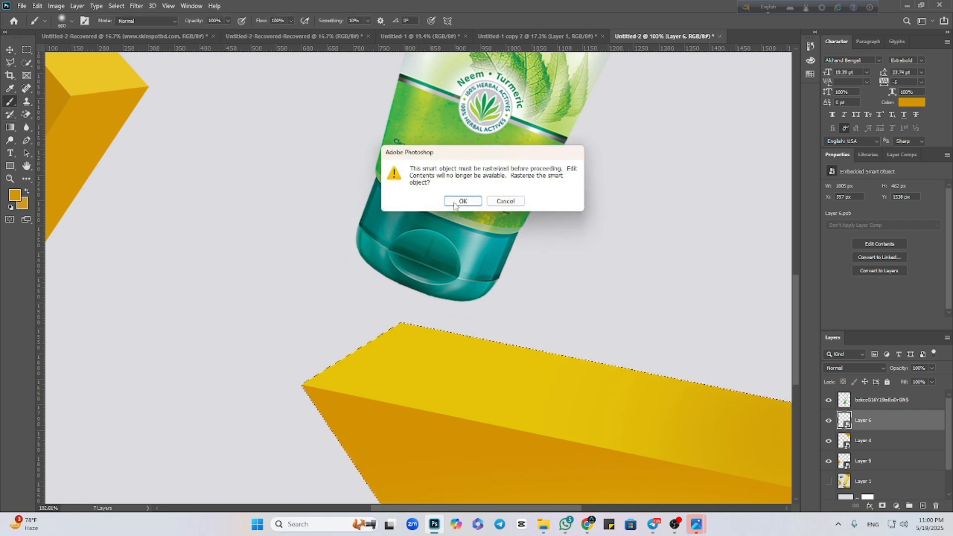
pyautogui.click(459, 204)
pyautogui.press('[')
pyautogui.press('[')
pyautogui.press('[')
pyautogui.press('[')
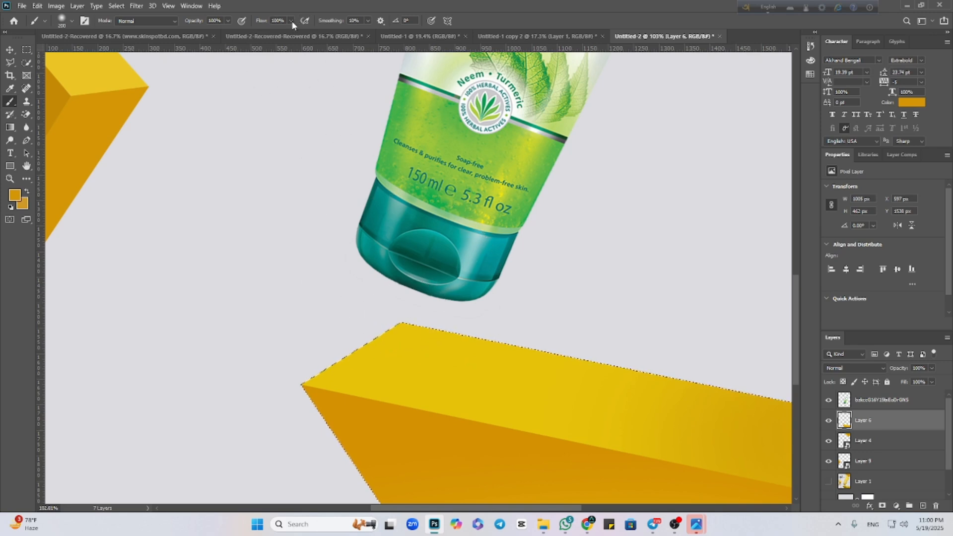
pyautogui.moveTo(291, 21); pyautogui.dragTo(251, 34)
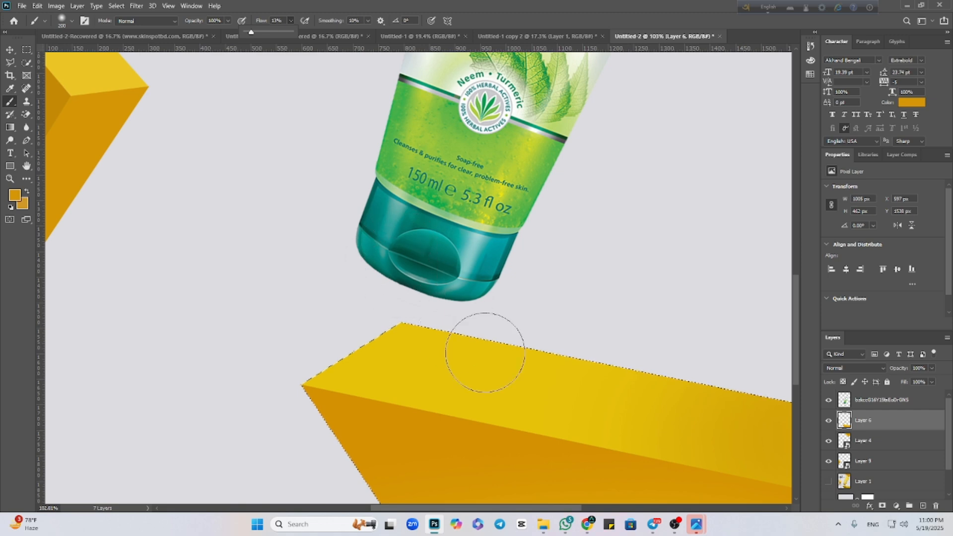
# Paint a soft orange shadow on the lower block's top face beneath the tube's cap, then clear the selection.
pyautogui.click(428, 362)
pyautogui.moveTo(451, 372); pyautogui.dragTo(480, 381)
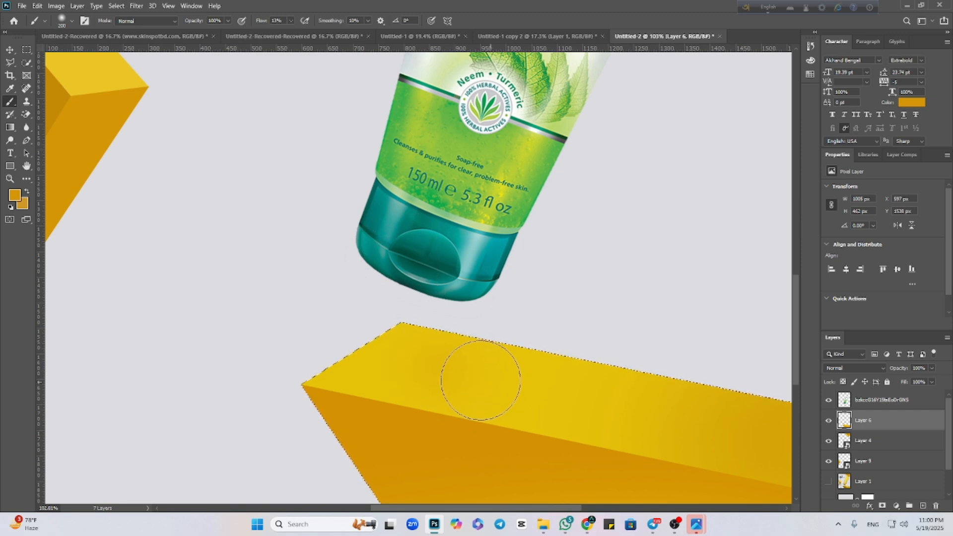
pyautogui.moveTo(416, 364)
pyautogui.mouseDown()
pyautogui.moveTo(452, 370)
pyautogui.moveTo(418, 367)
pyautogui.moveTo(466, 385)
pyautogui.moveTo(499, 374)
pyautogui.moveTo(413, 356)
pyautogui.moveTo(402, 364)
pyautogui.moveTo(409, 376)
pyautogui.moveTo(536, 394)
pyautogui.moveTo(447, 371)
pyautogui.moveTo(440, 354)
pyautogui.moveTo(513, 375)
pyautogui.mouseUp()
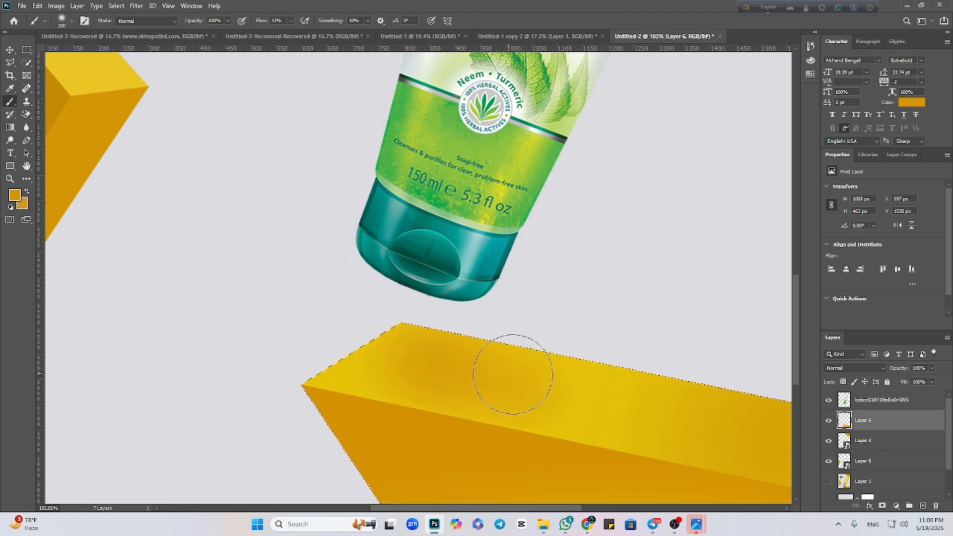
pyautogui.scroll(-1, 497, 414)
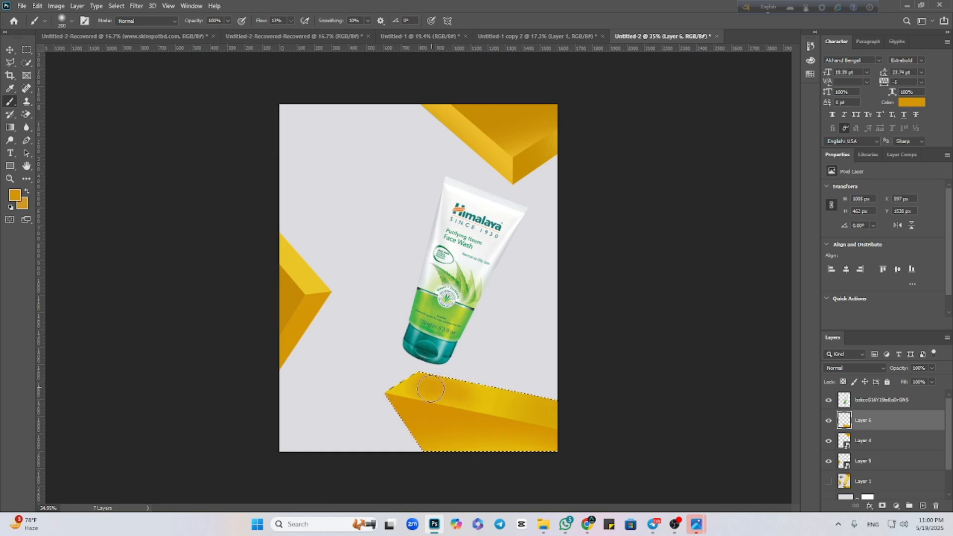
pyautogui.click(11, 50)
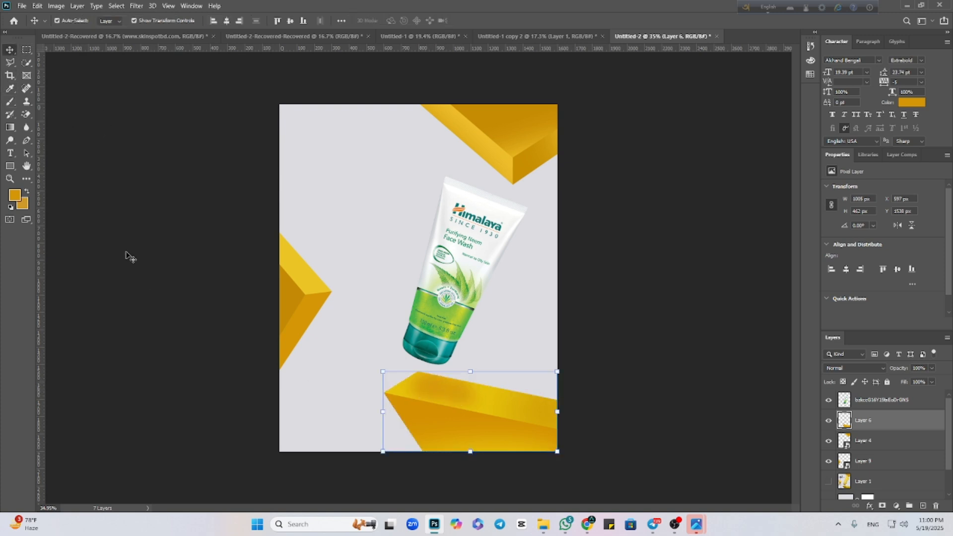
pyautogui.hotkey('ctrl', 'd')
pyautogui.click(228, 261)
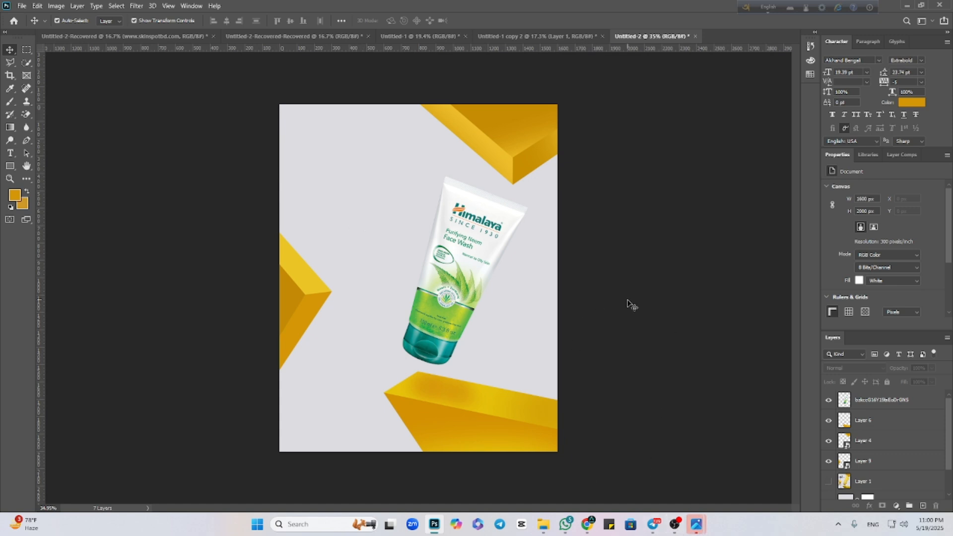
pyautogui.click(676, 529)
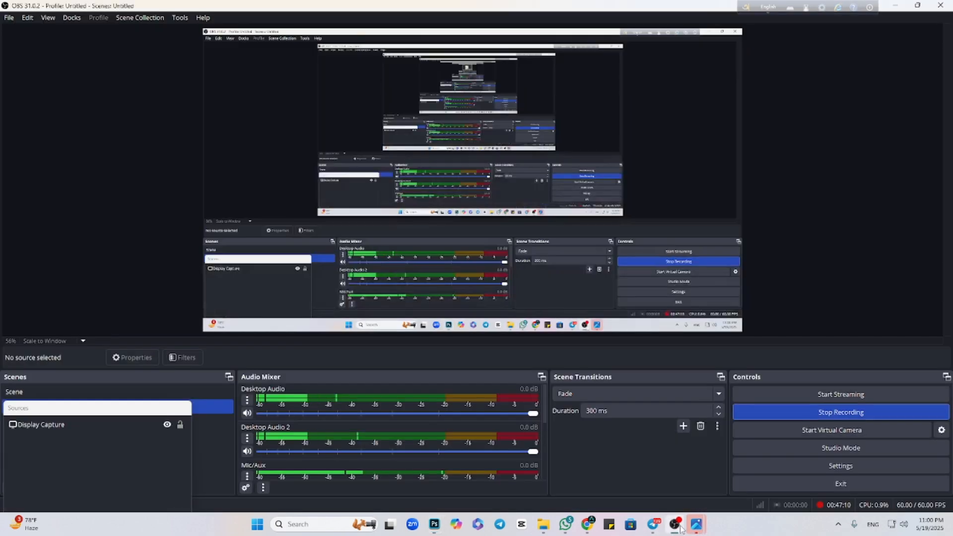